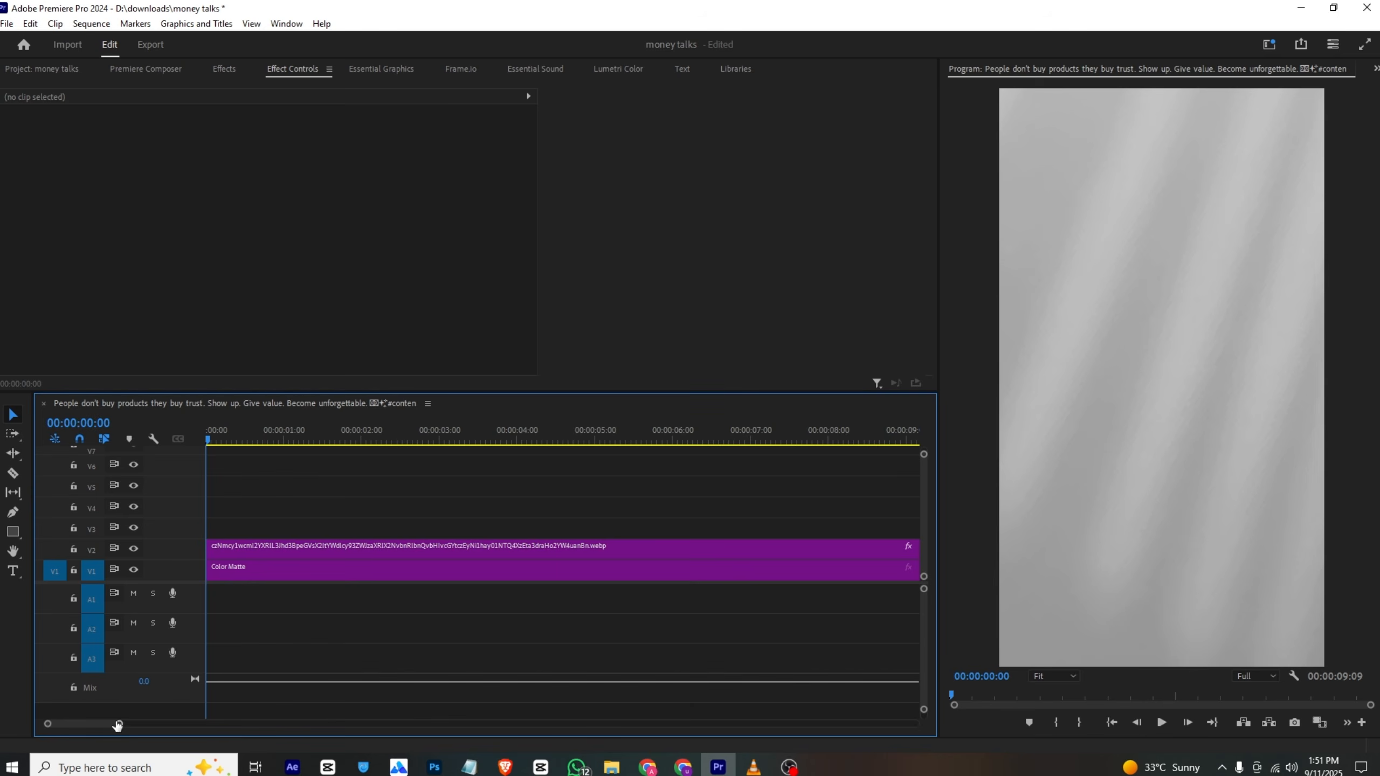
Duplicate the window-shadow image clip onto track V3 and set the copy's rotation to -119°.
drag(118, 725, 187, 724)
drag(248, 544, 257, 530)
drag(275, 206, 237, 206)
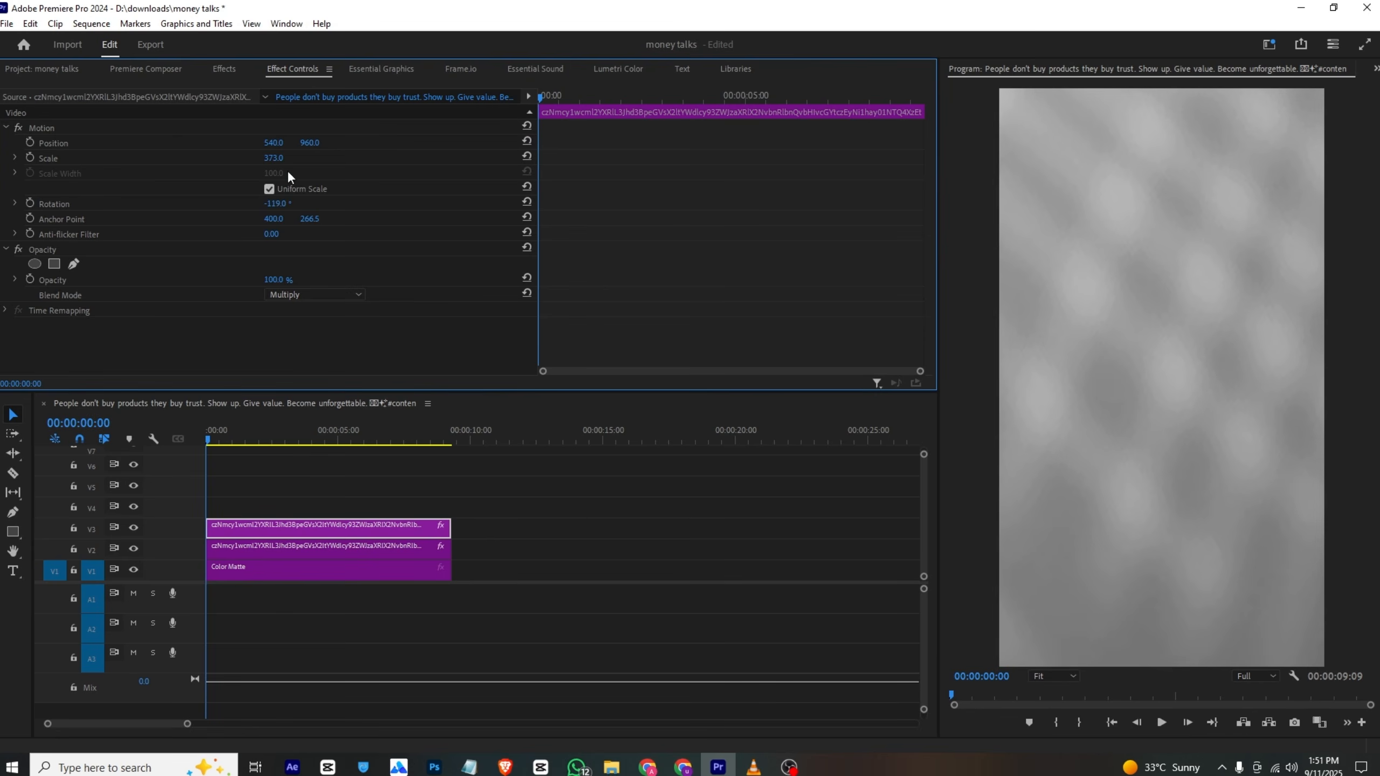
click(276, 506)
drag(180, 727, 148, 730)
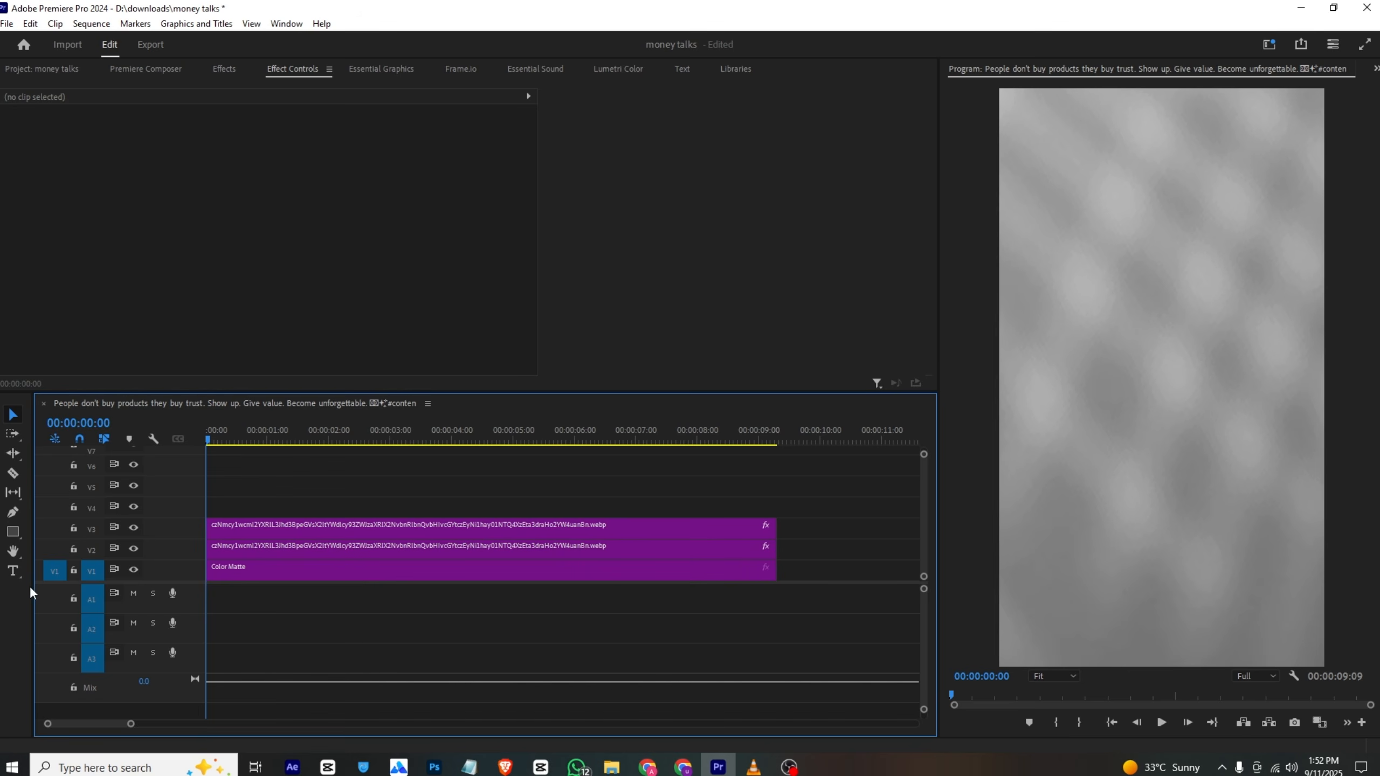
Add a text layer reading "i don't" in the upper part of the frame.
click(12, 571)
click(1052, 201)
text(i don't)
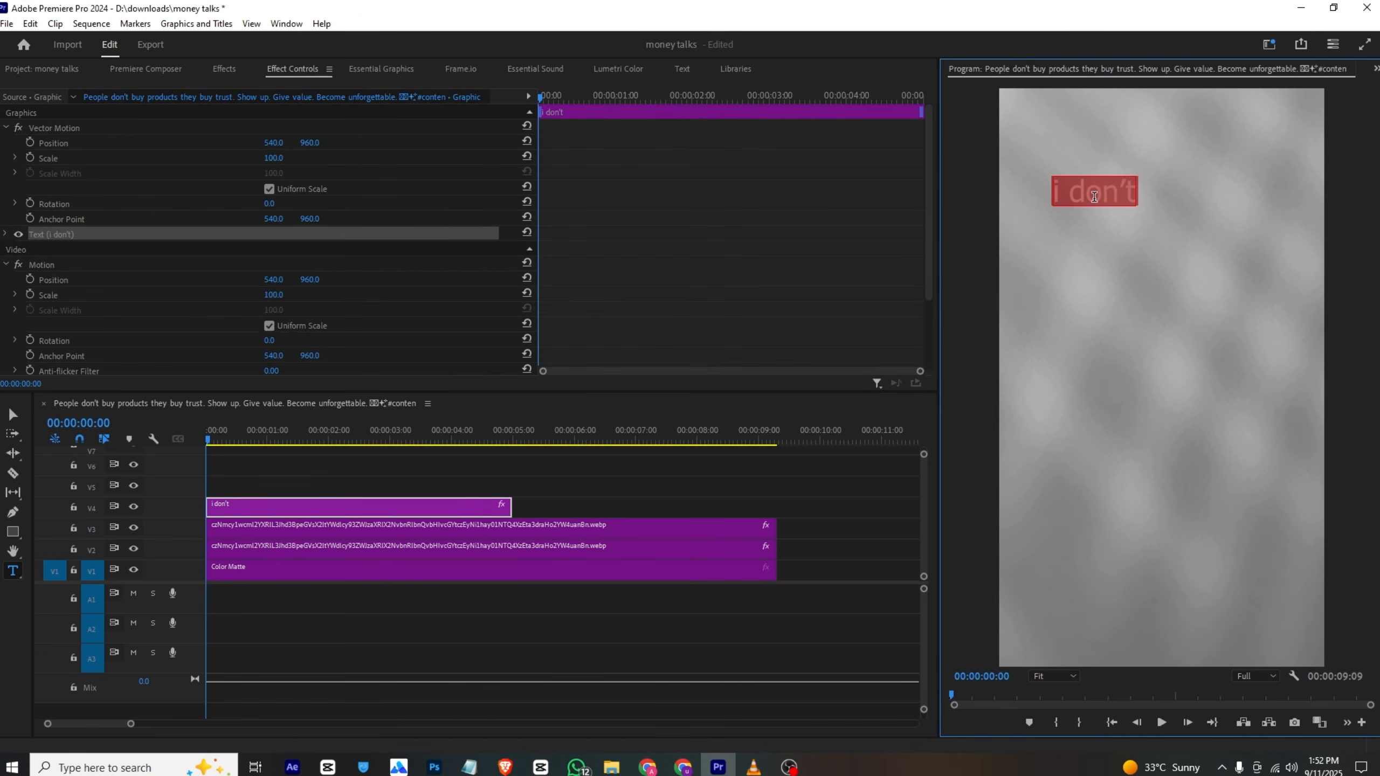
Change the font of the "i don't" text to Bebas.
click(382, 69)
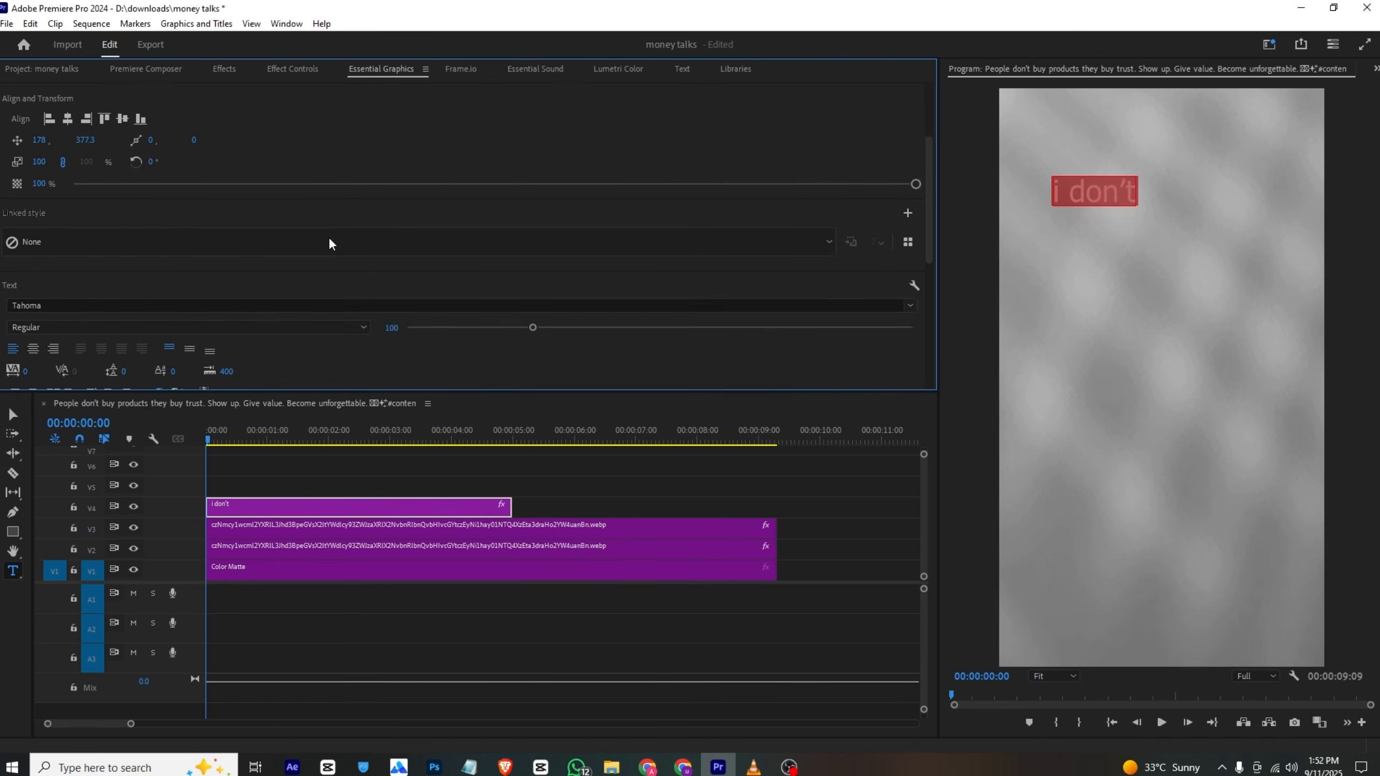
scroll(327, 236, down, 2)
click(48, 218)
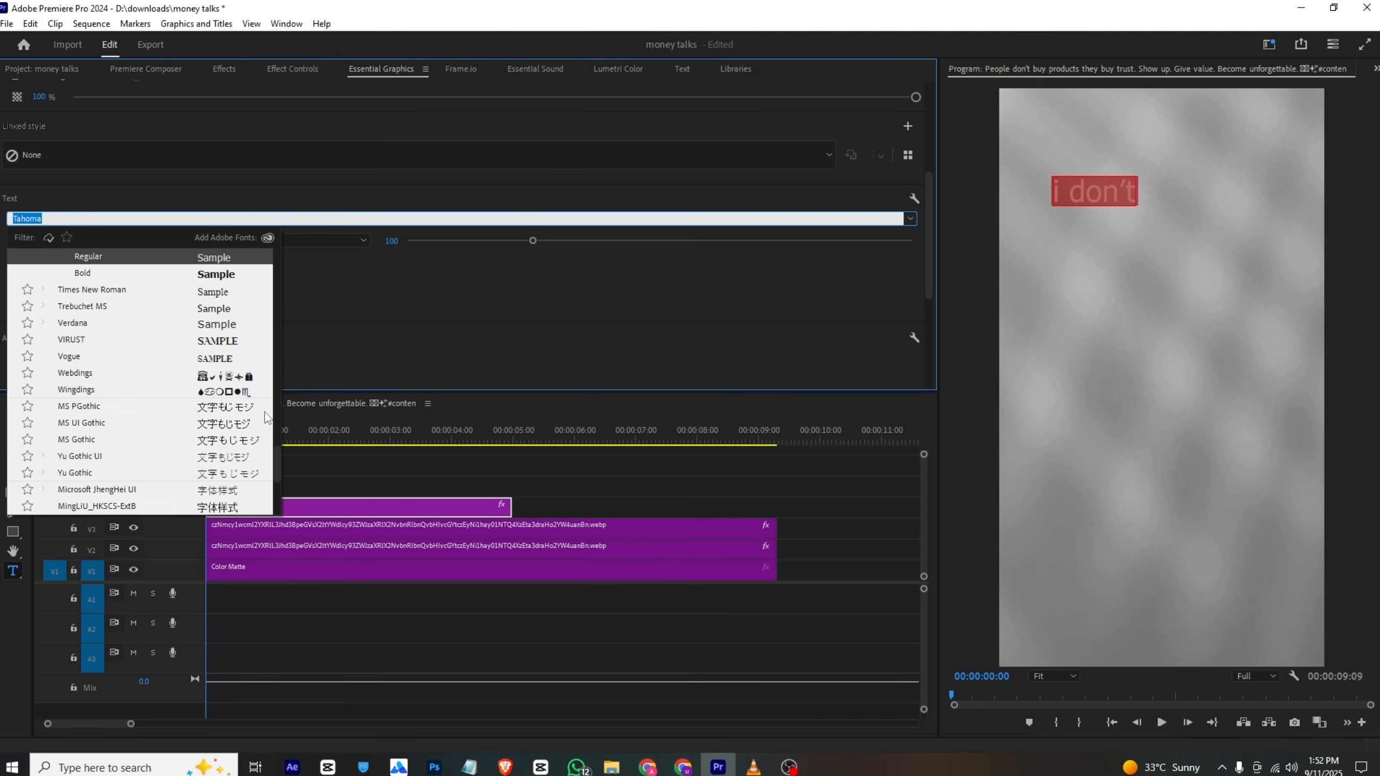
scroll(273, 468, up, 10)
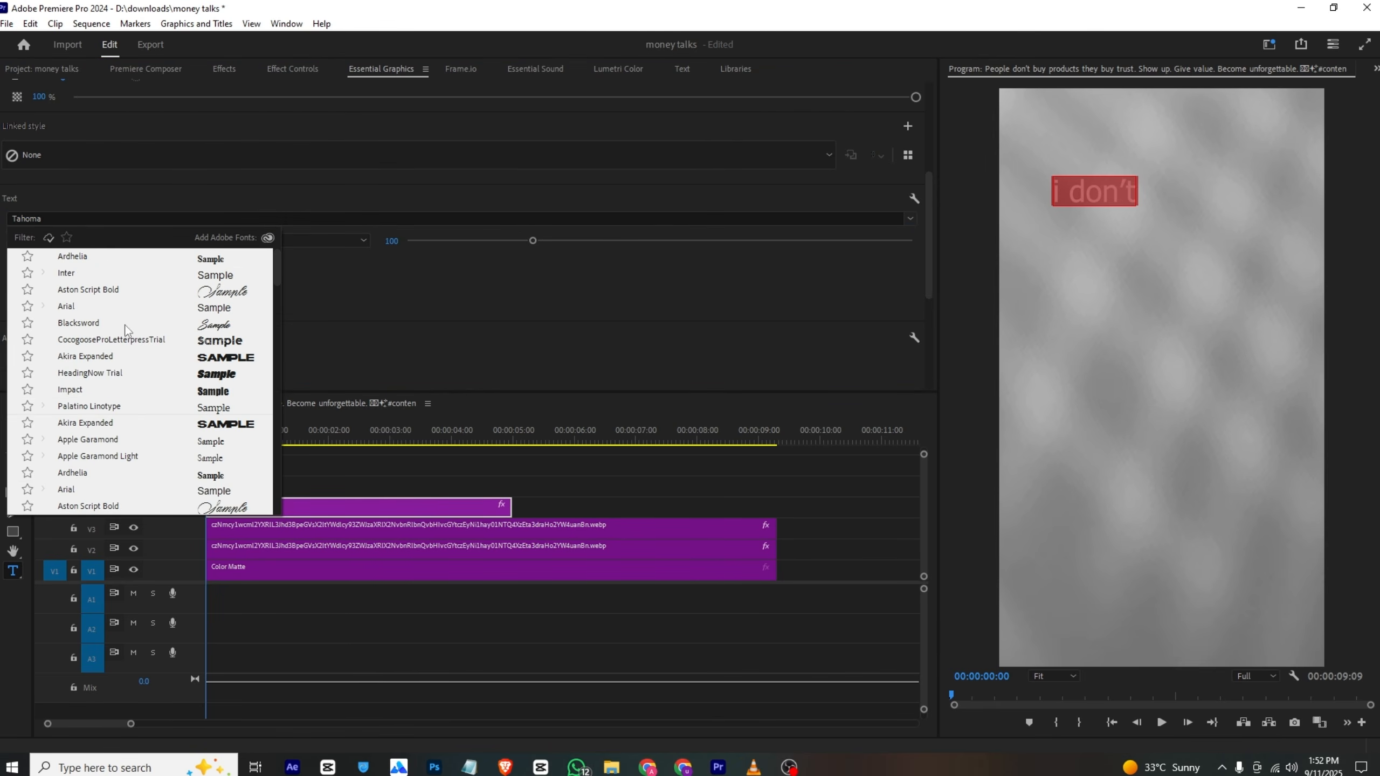
scroll(125, 325, down, 2)
click(105, 444)
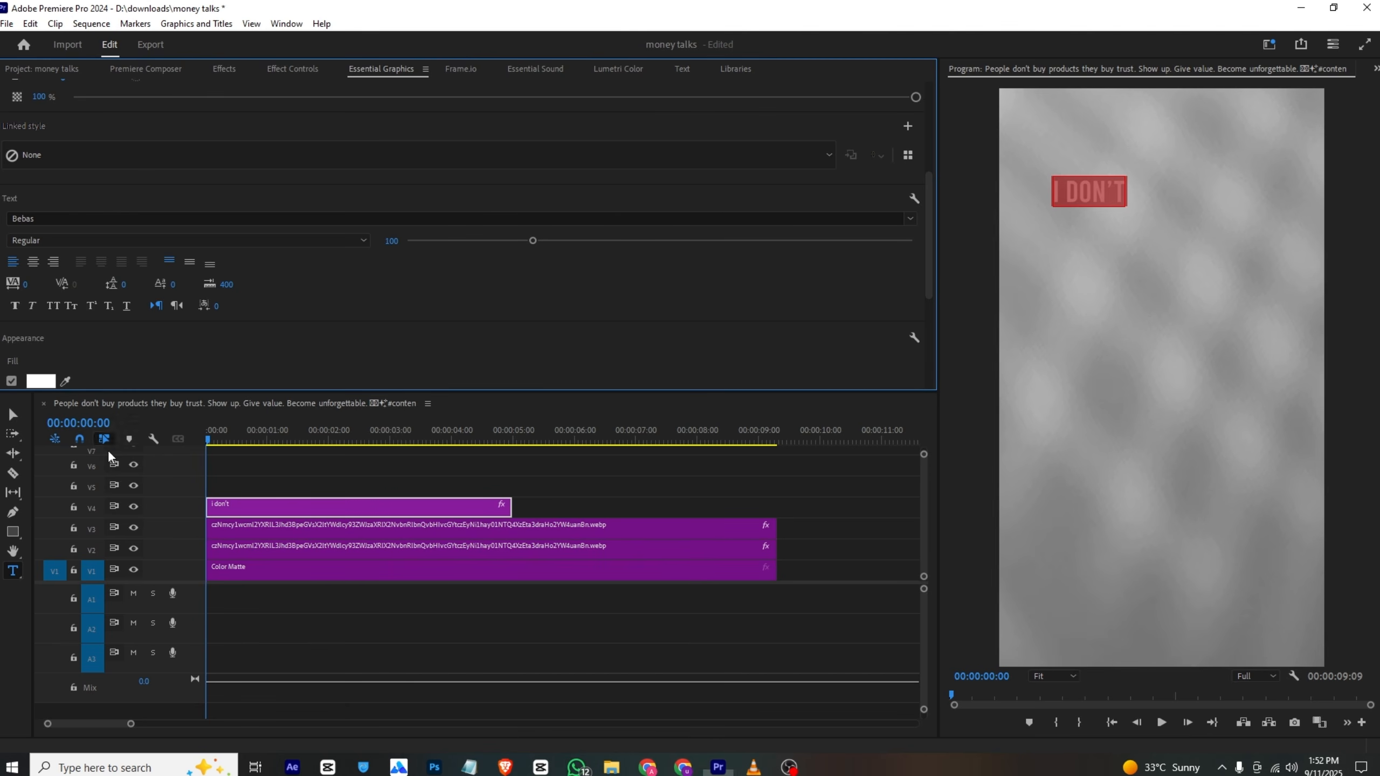
Set the fill colour of the "i don't" text to green 338C33.
click(293, 69)
click(380, 69)
scroll(160, 259, down, 2)
click(54, 310)
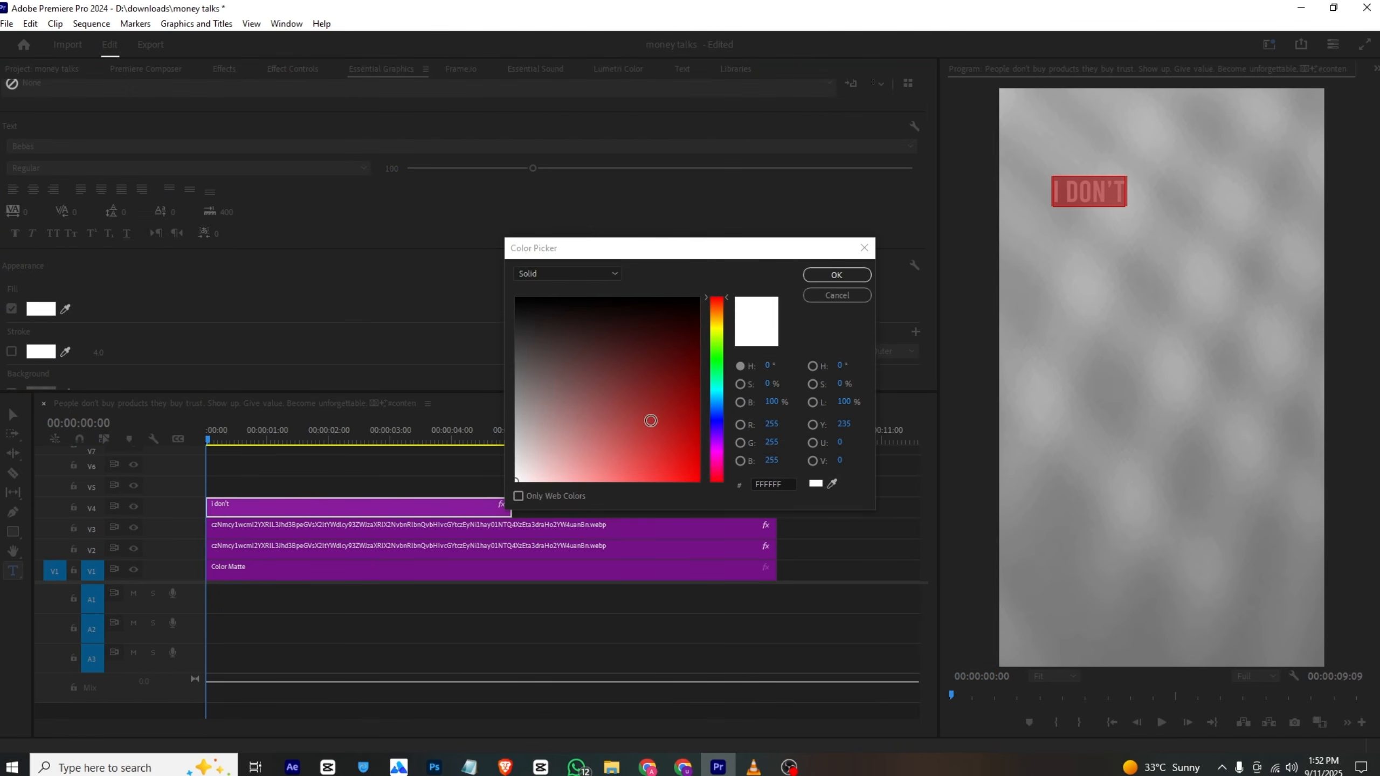
drag(717, 299, 726, 357)
click(654, 402)
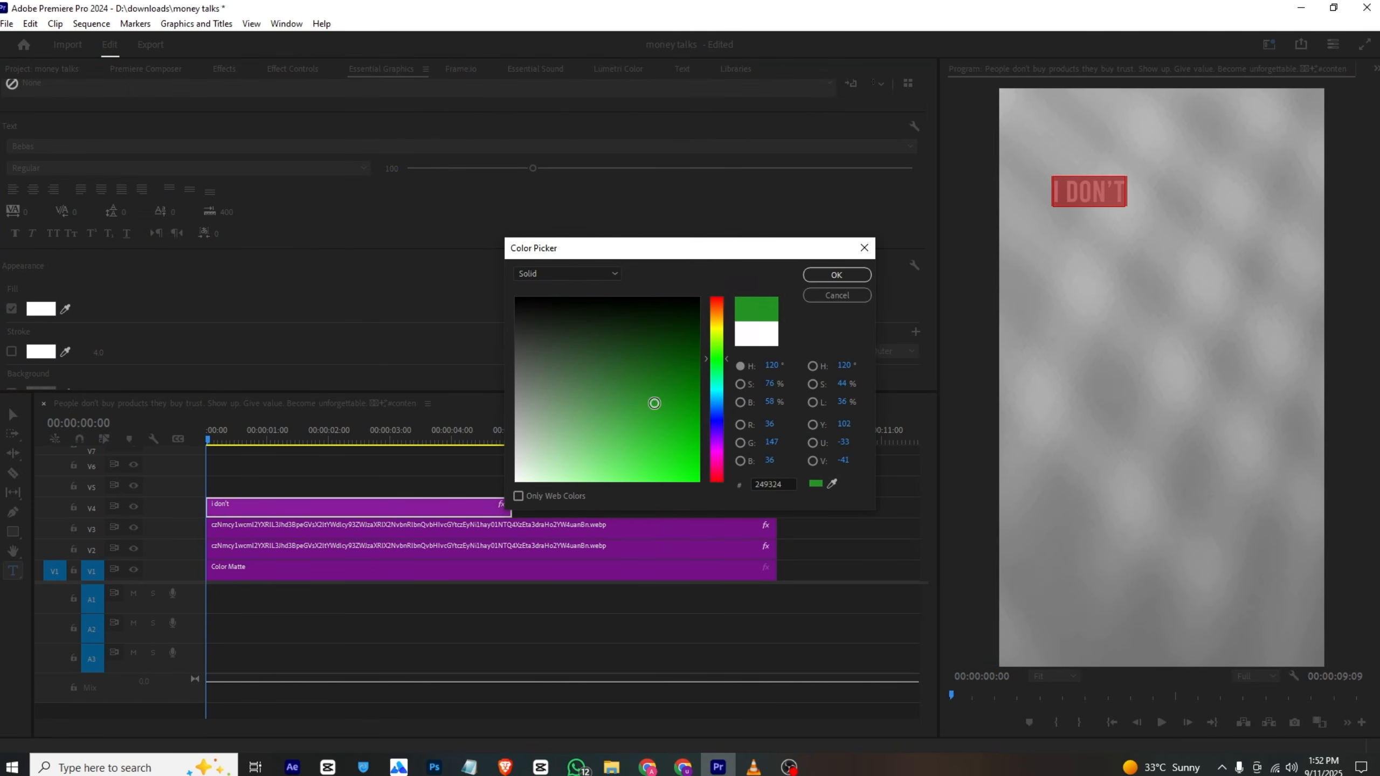
mouse_move(654, 403)
mouse_down()
mouse_move(626, 427)
mouse_move(632, 398)
mouse_up()
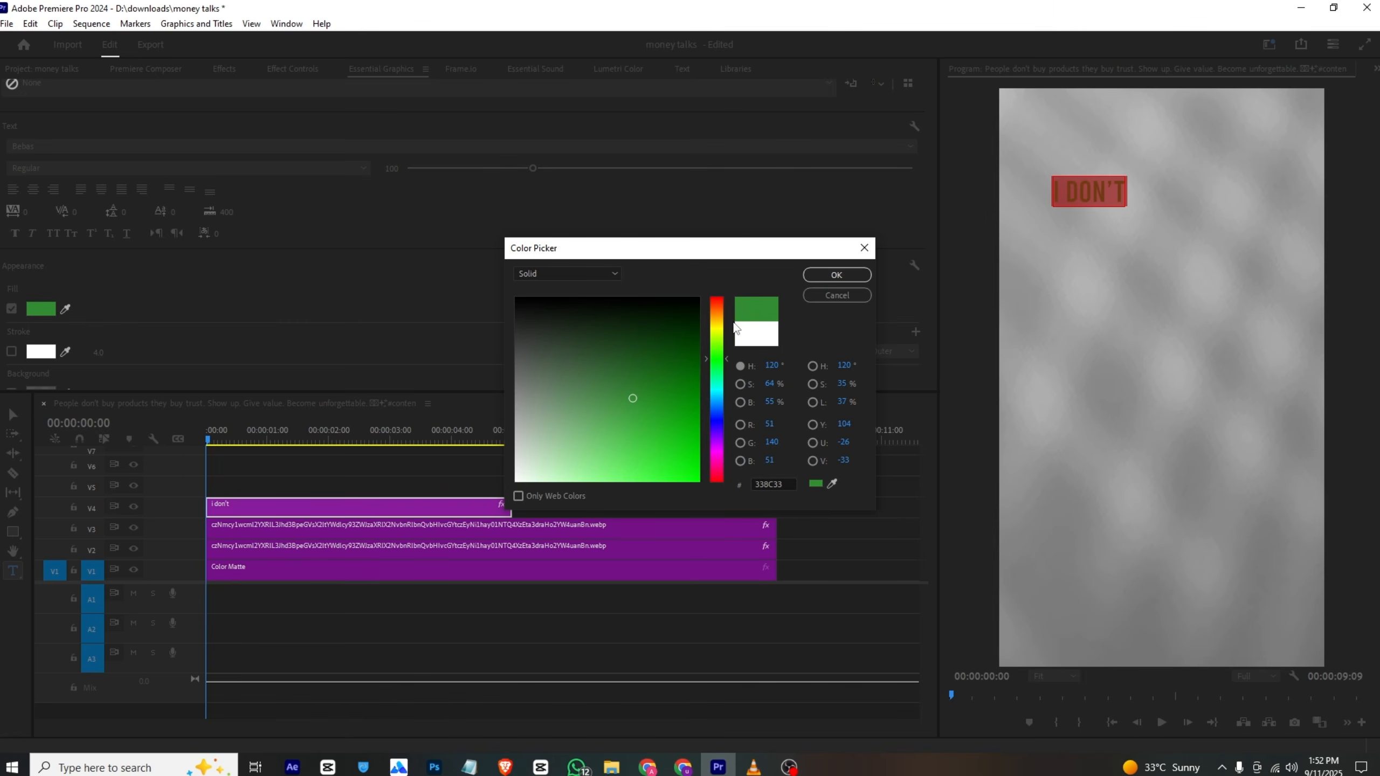
click(836, 274)
click(440, 462)
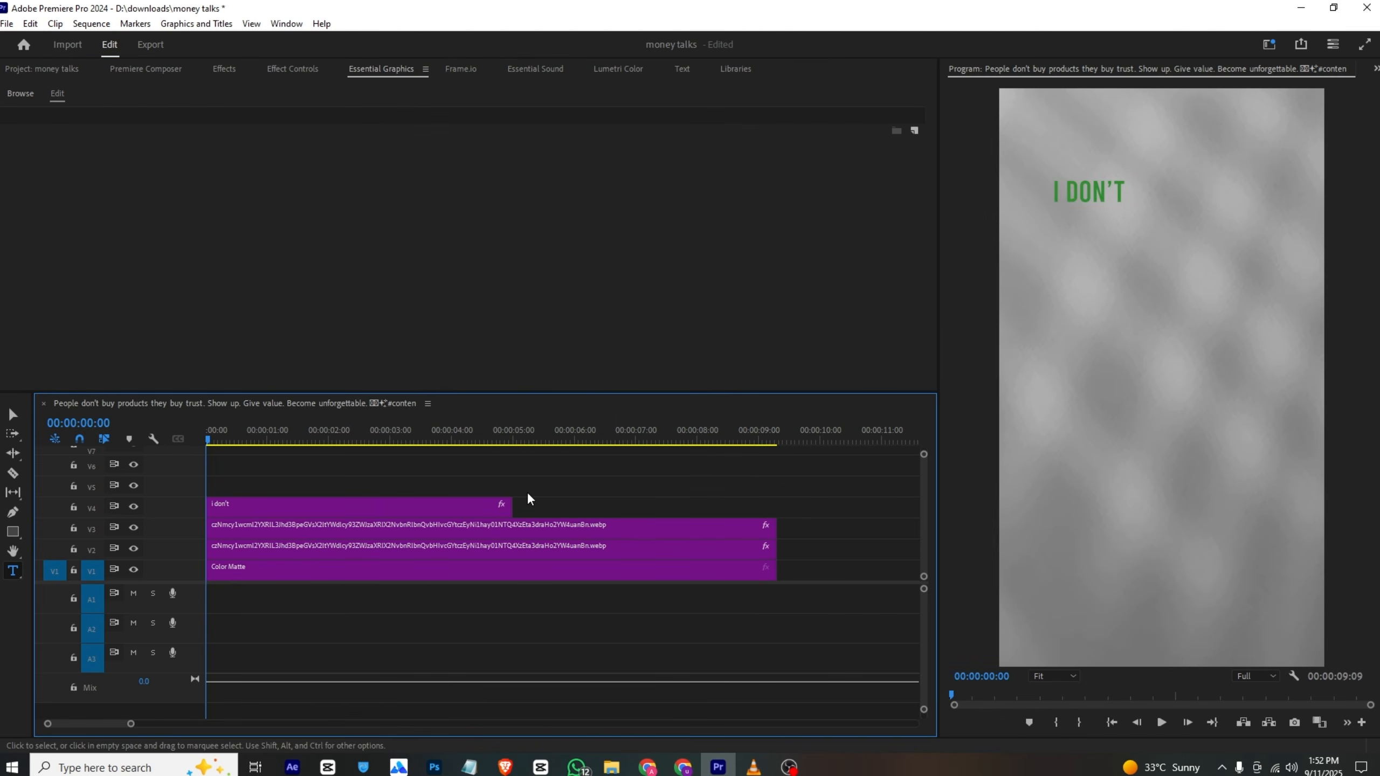
Shorten the "i don't" clip to about 4 seconds and set its vector motion to scale 369 and position 1431, 2690.
drag(512, 505, 448, 504)
click(237, 511)
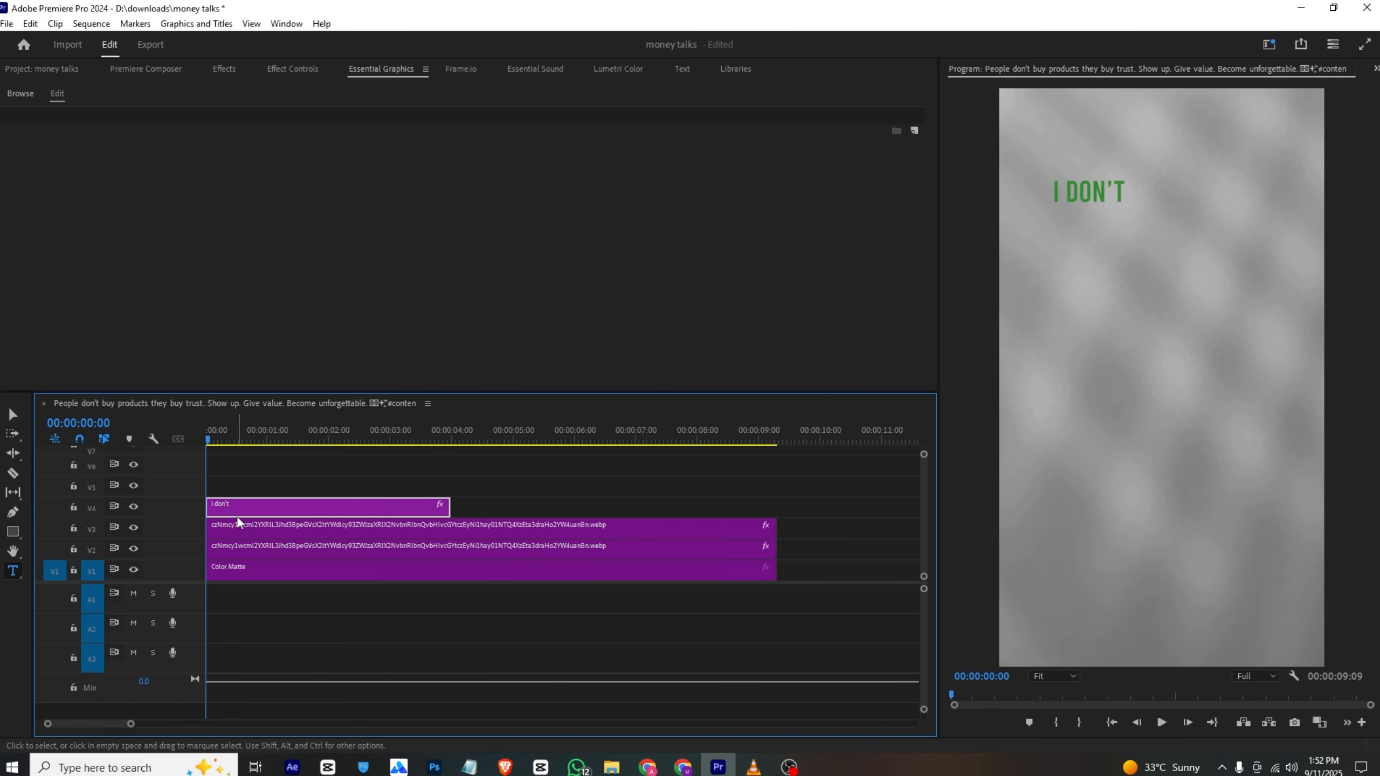
key(shift+5)
drag(270, 159, 407, 158)
drag(277, 143, 1363, 146)
drag(277, 143, 415, 143)
drag(320, 143, 233, 143)
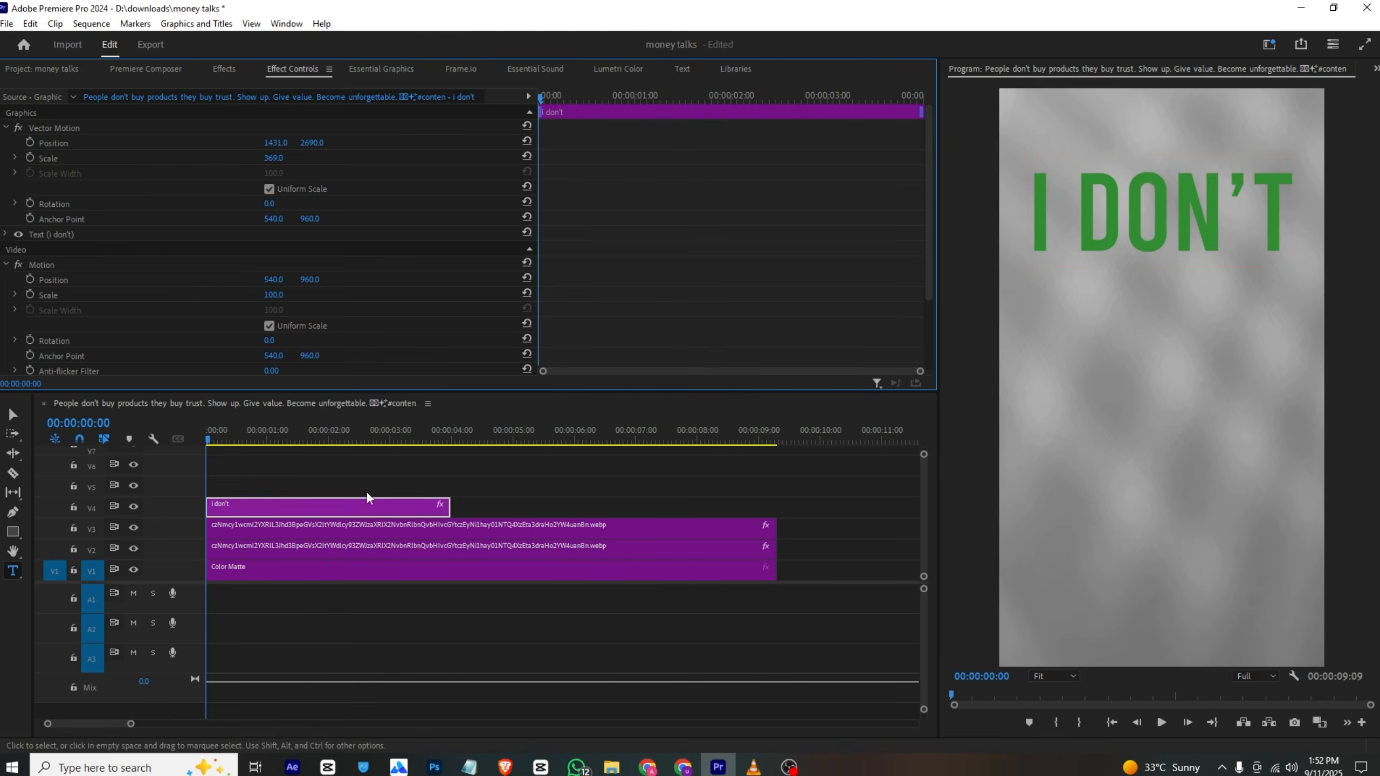
Duplicate the "i don't" clip onto track V5, lower the copy to vertical position 3705, and change its text to "buy".
drag(330, 510, 330, 480)
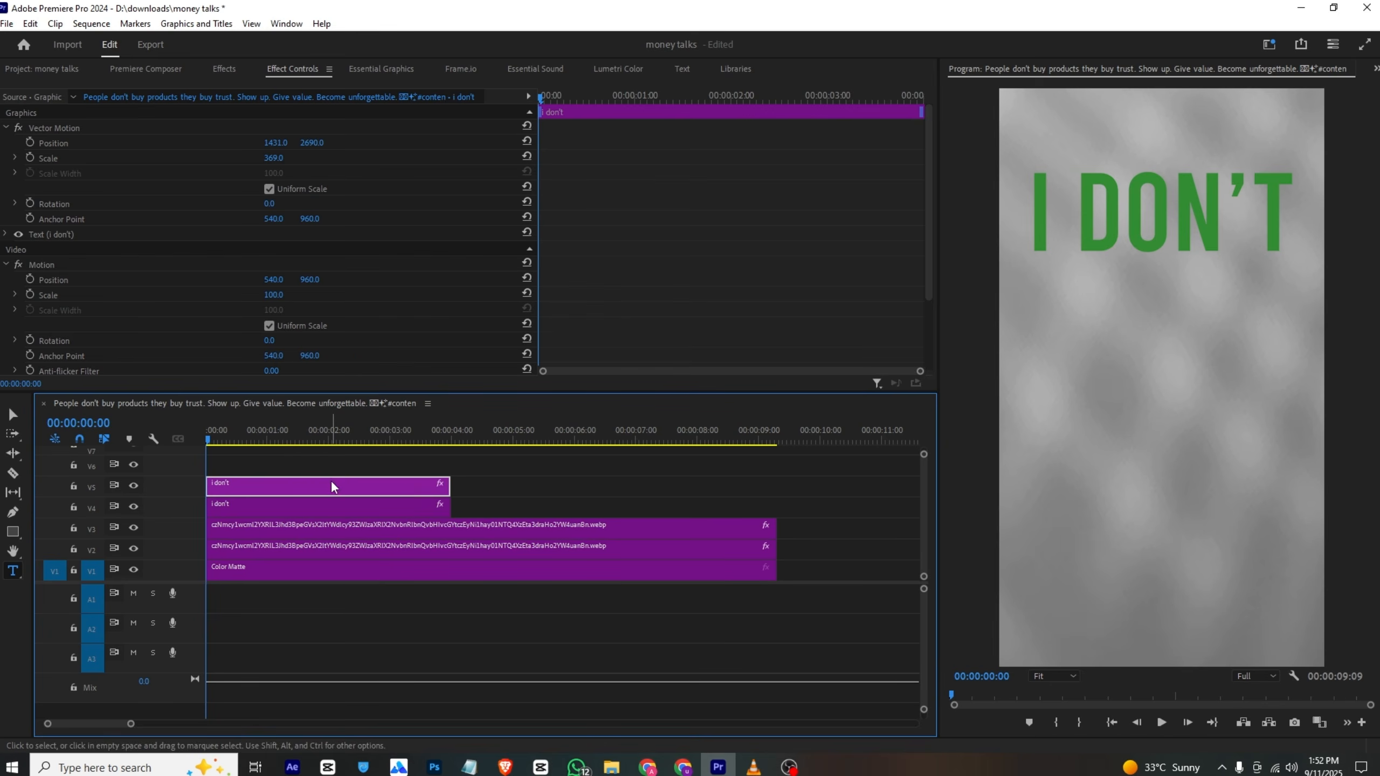
drag(312, 142, 402, 143)
triple_click(1158, 516)
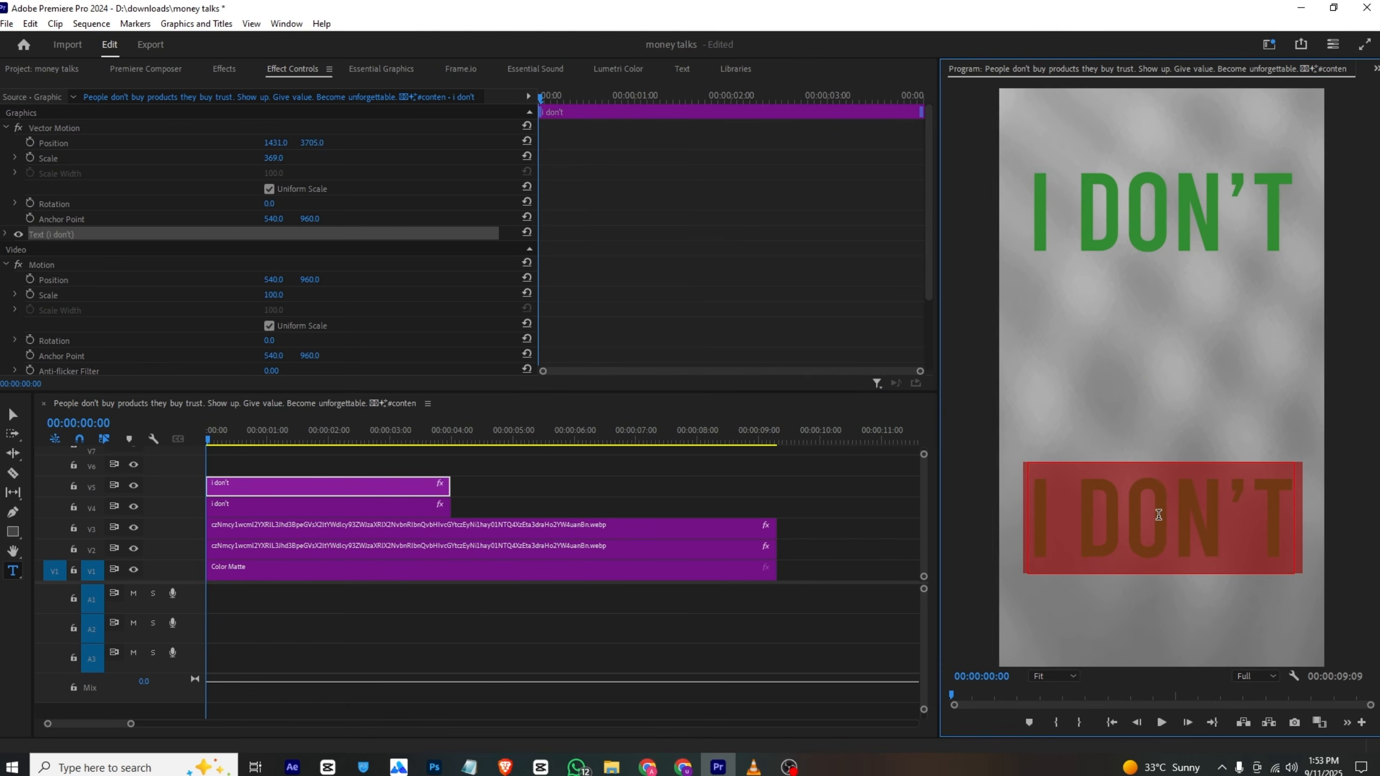
text(but)
key(BackSpace)
text(y)
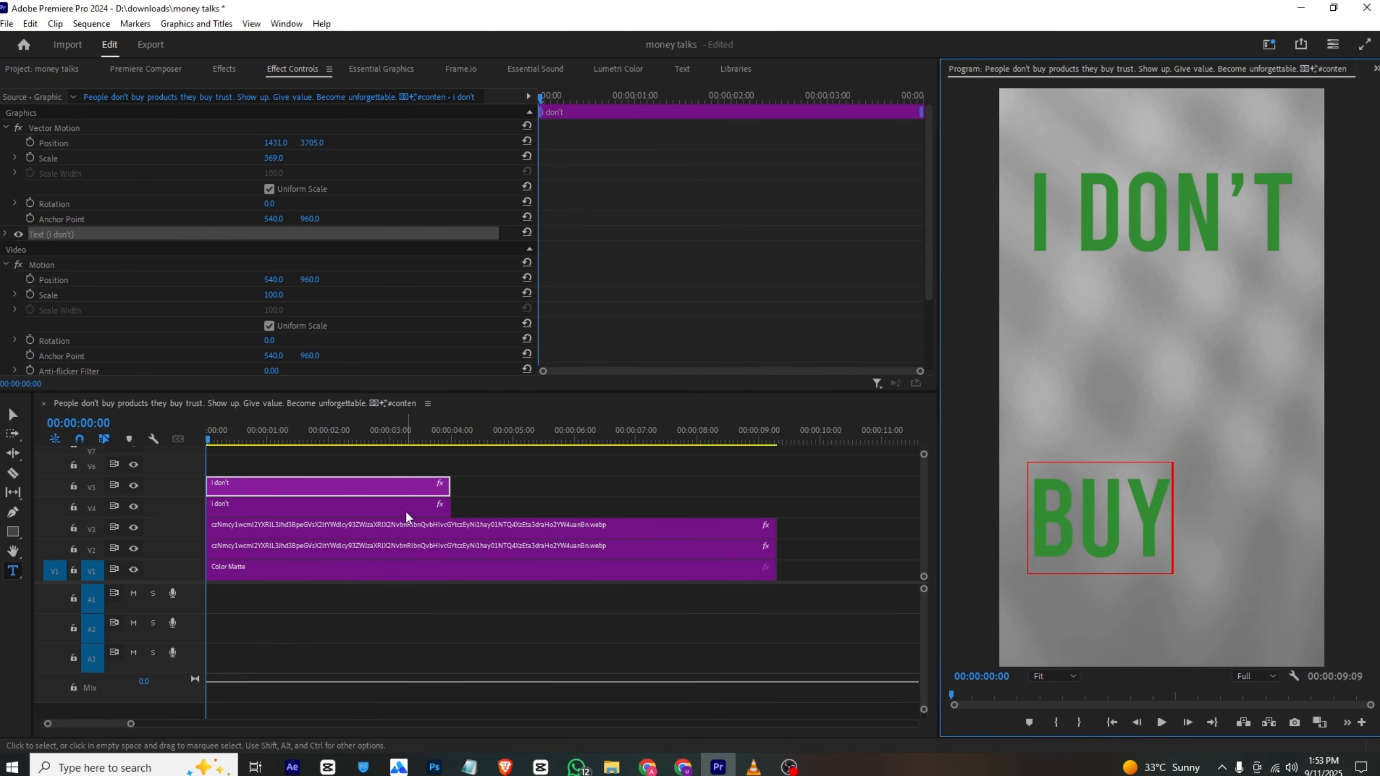
click(303, 471)
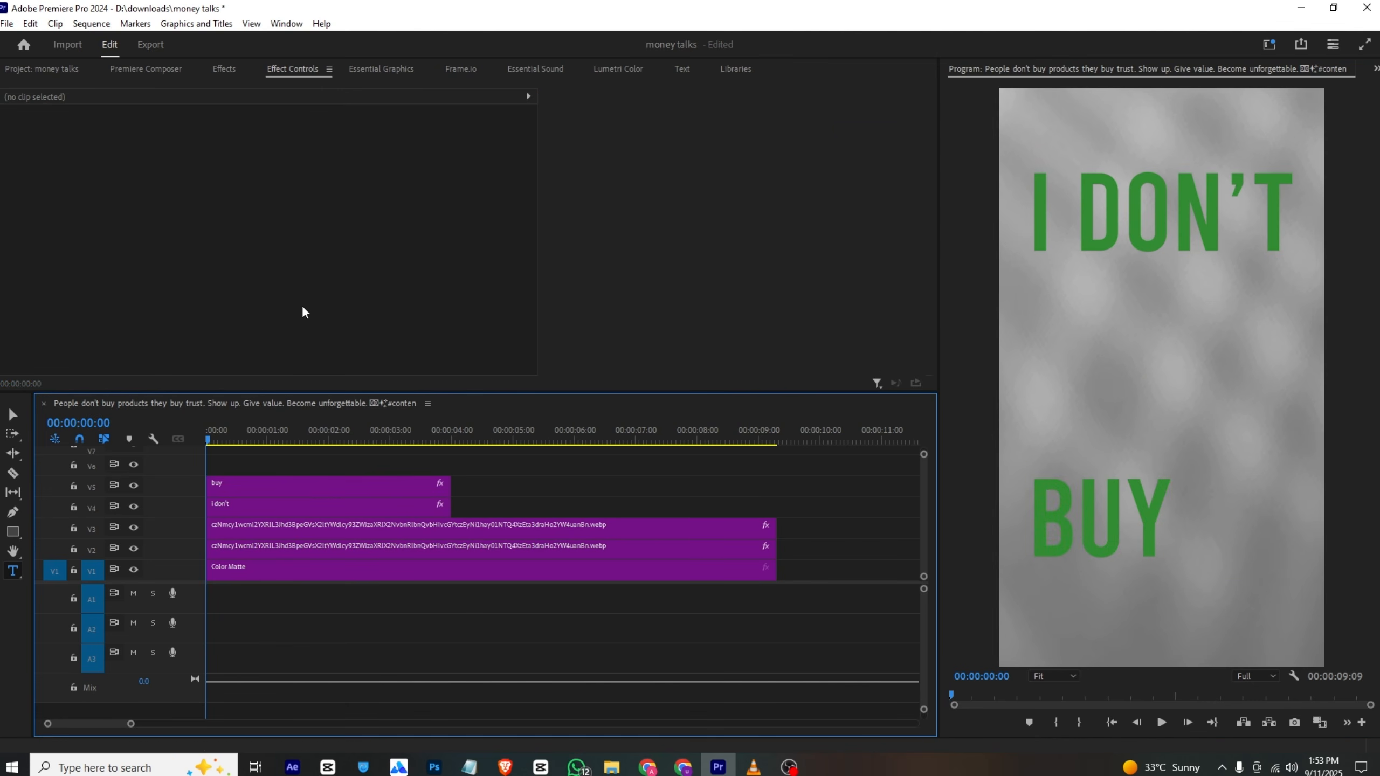
Enlarge the "buy" text to scale 574 at position 2230, 5087 and save the project.
click(277, 488)
drag(273, 158, 348, 158)
drag(275, 143, 874, 143)
drag(278, 142, 296, 142)
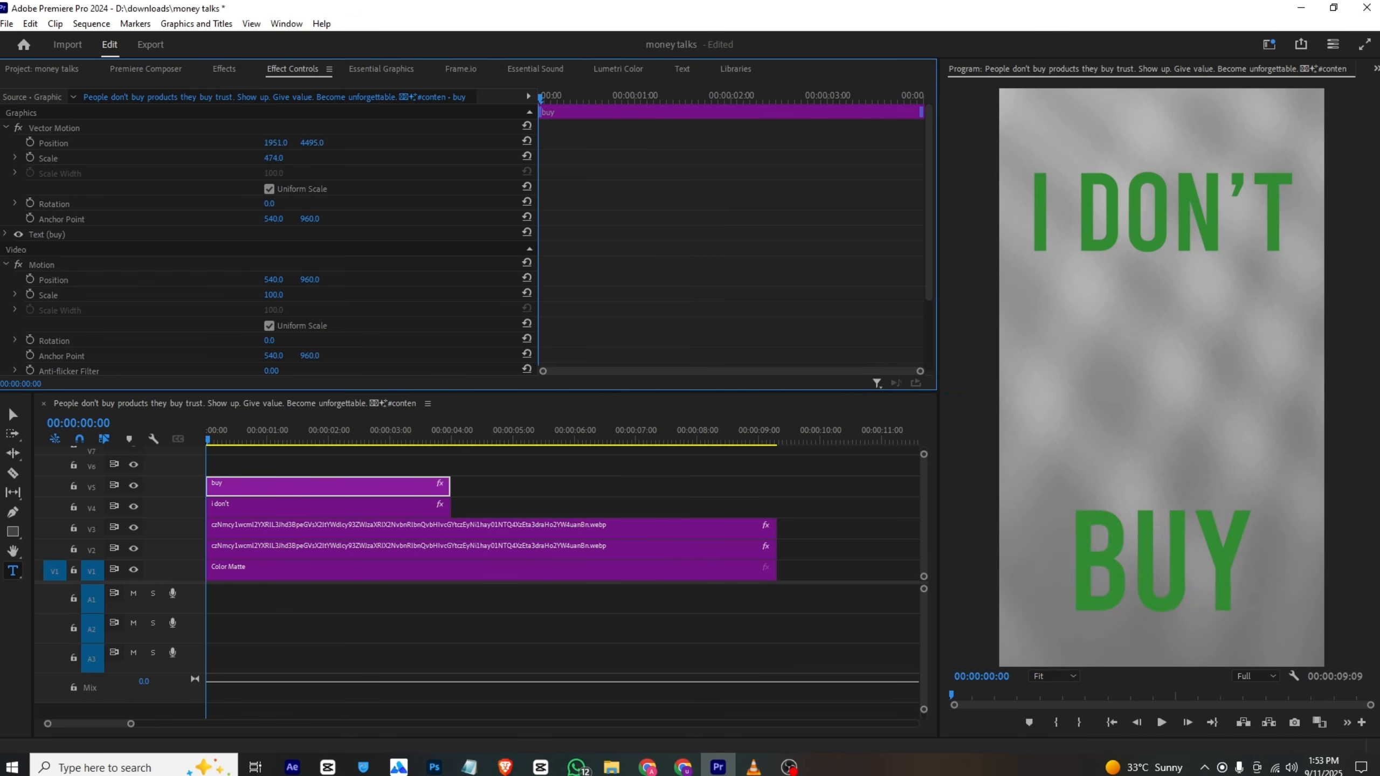
key(ctrl+s)
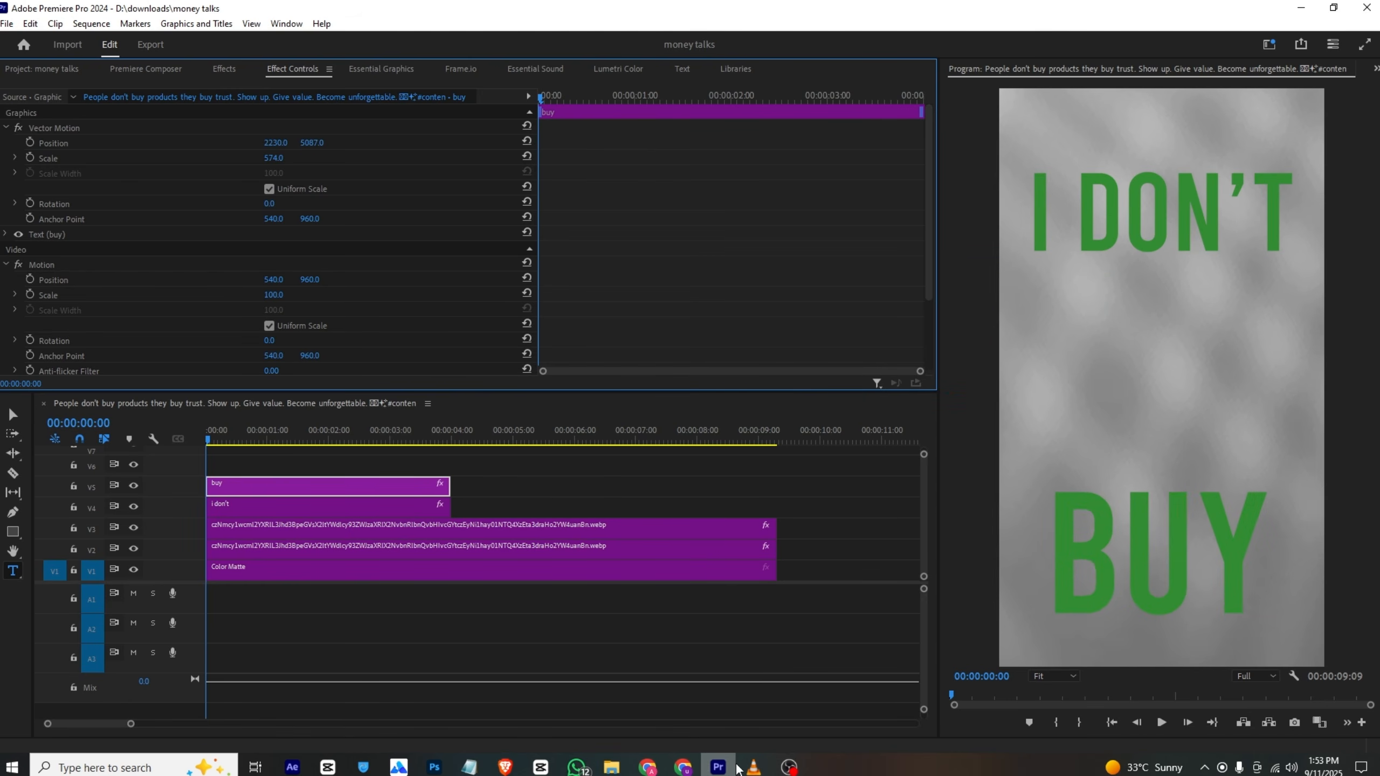
Switch to VLC and play the opening of the reference video to examine its text and money layout.
click(752, 767)
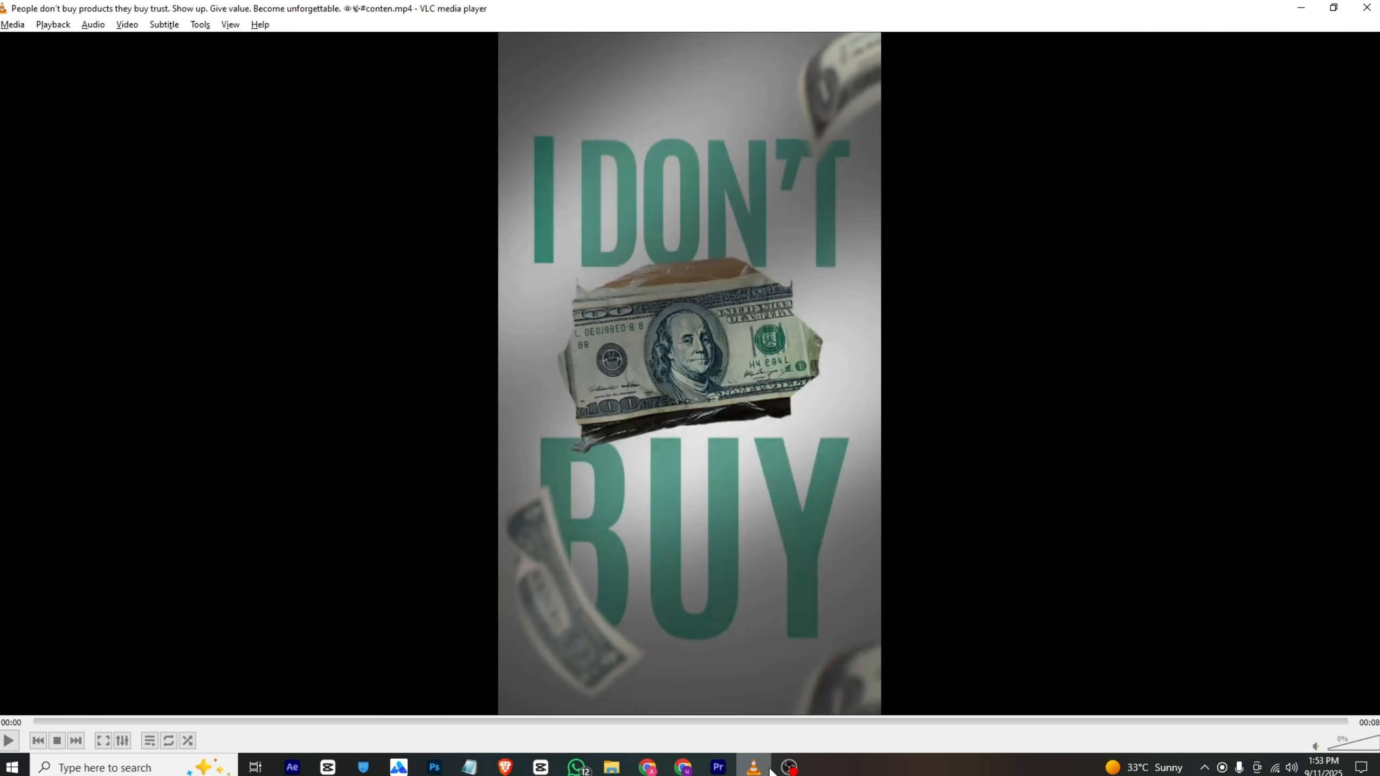
click(9, 740)
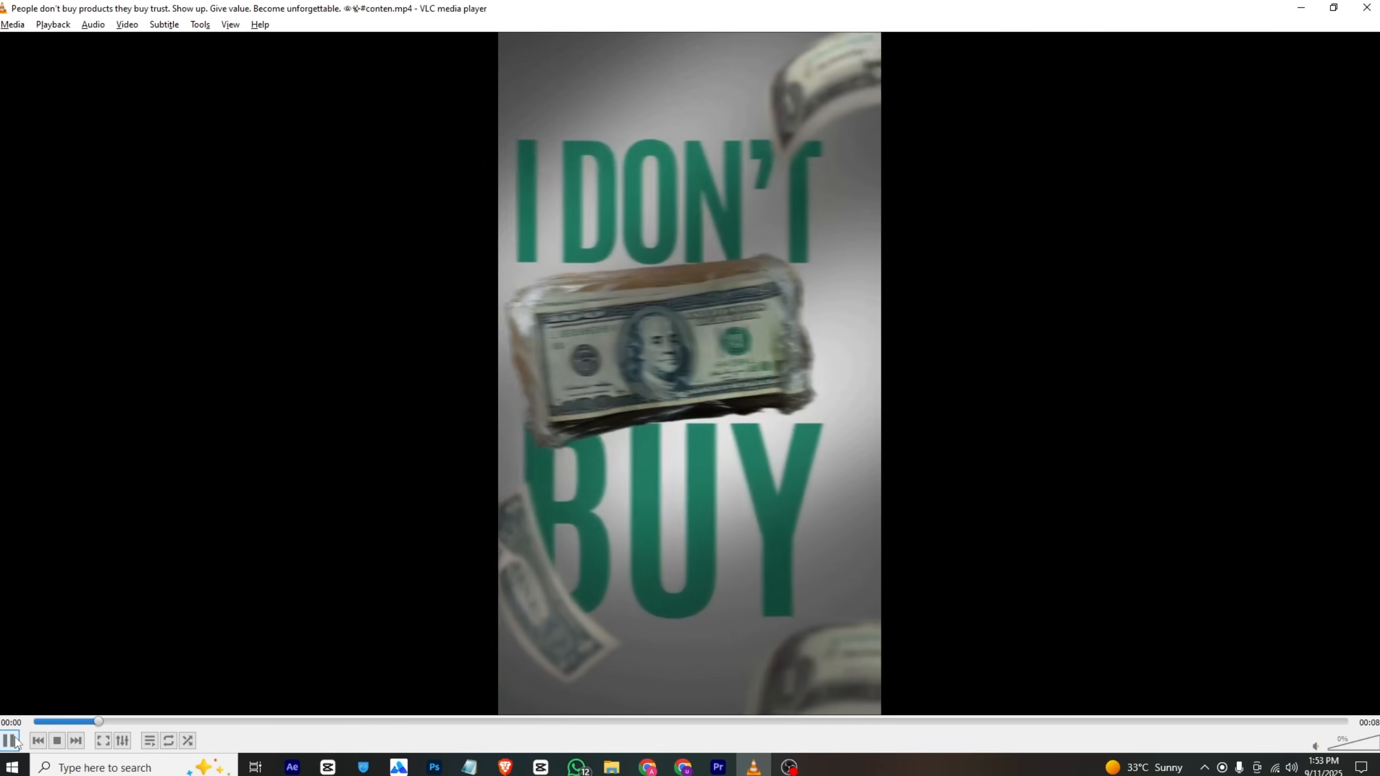
key(space)
key(space)
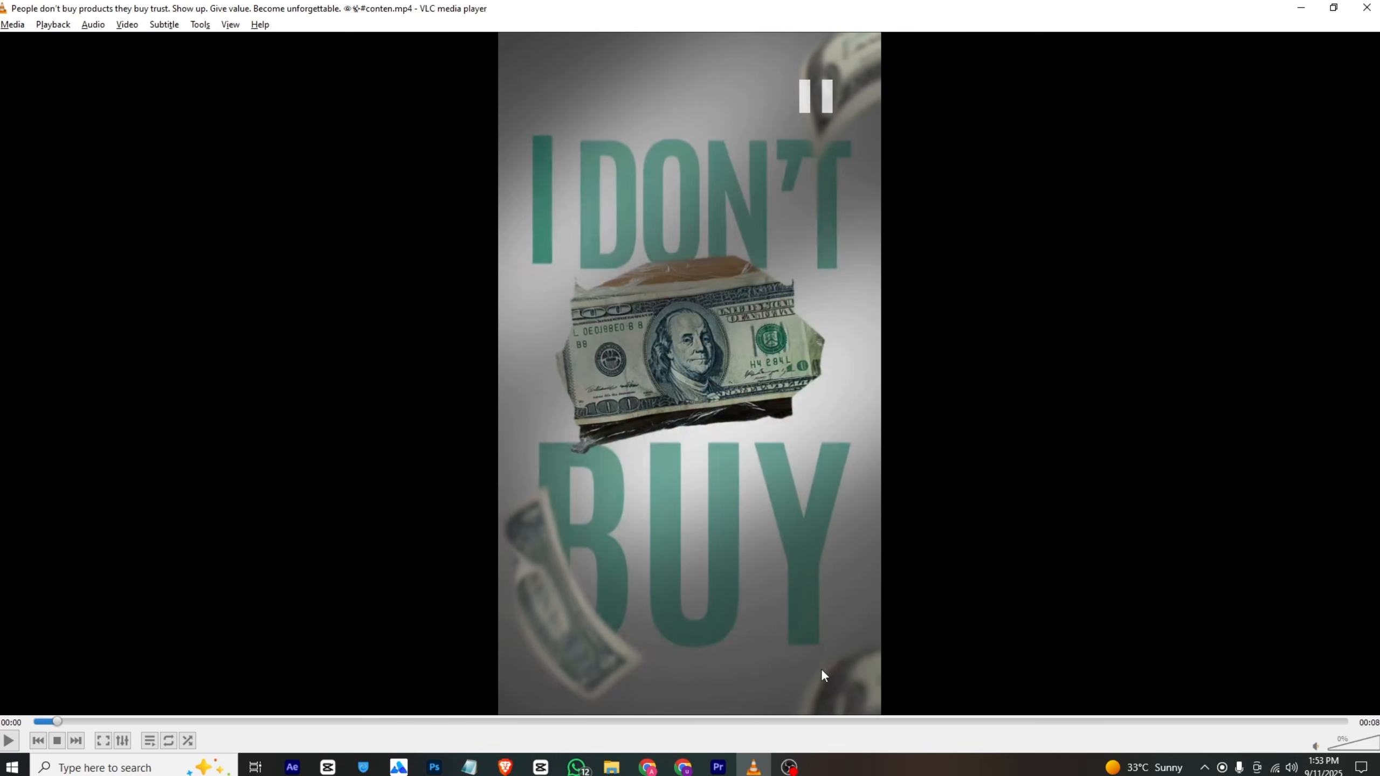
Return to Premiere Pro and place the curved dollar bill image at the start of track V6.
click(718, 766)
click(31, 74)
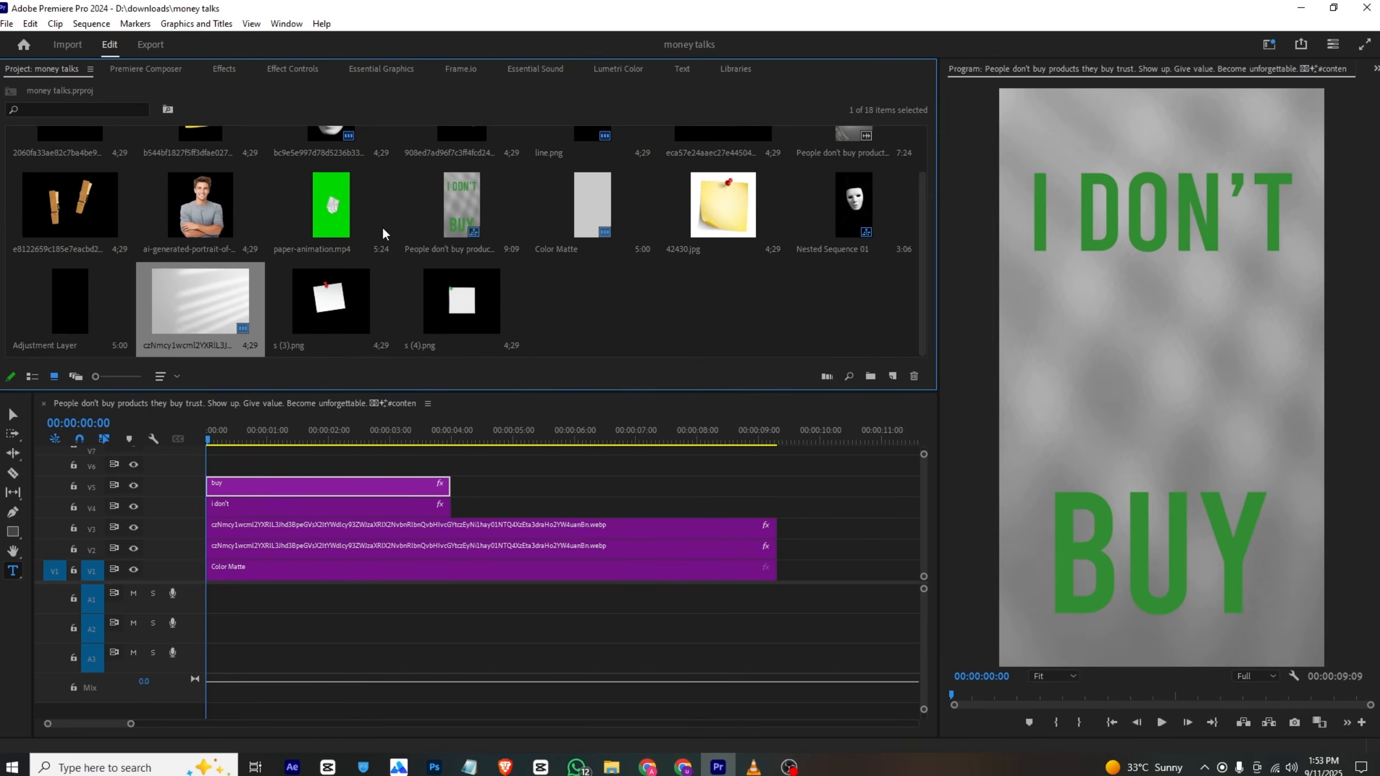
scroll(382, 227, up, 1)
click(720, 166)
drag(720, 166, 209, 465)
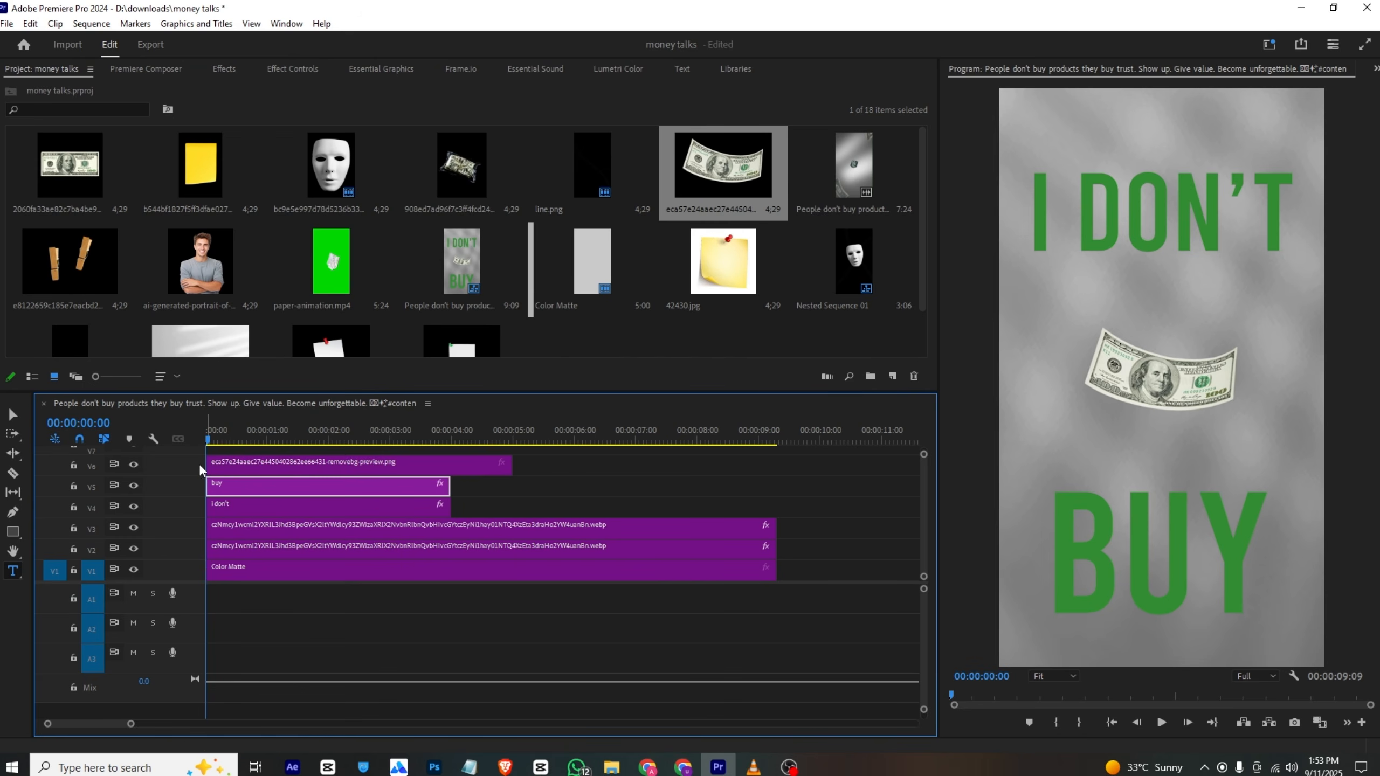
Rotate the dollar bill to 52° and move it to position 56, 1687 in the frame's lower-left corner.
click(453, 467)
click(292, 68)
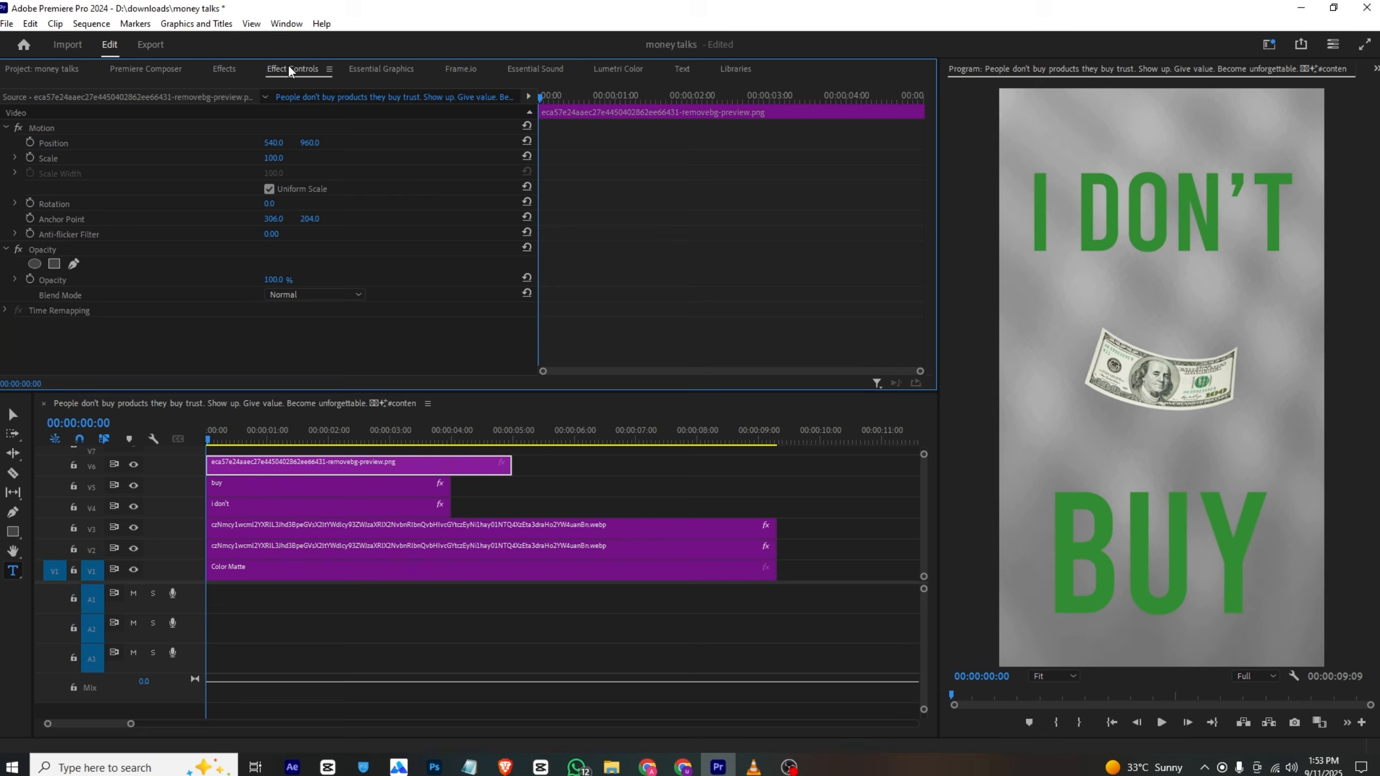
click(283, 136)
click(269, 203)
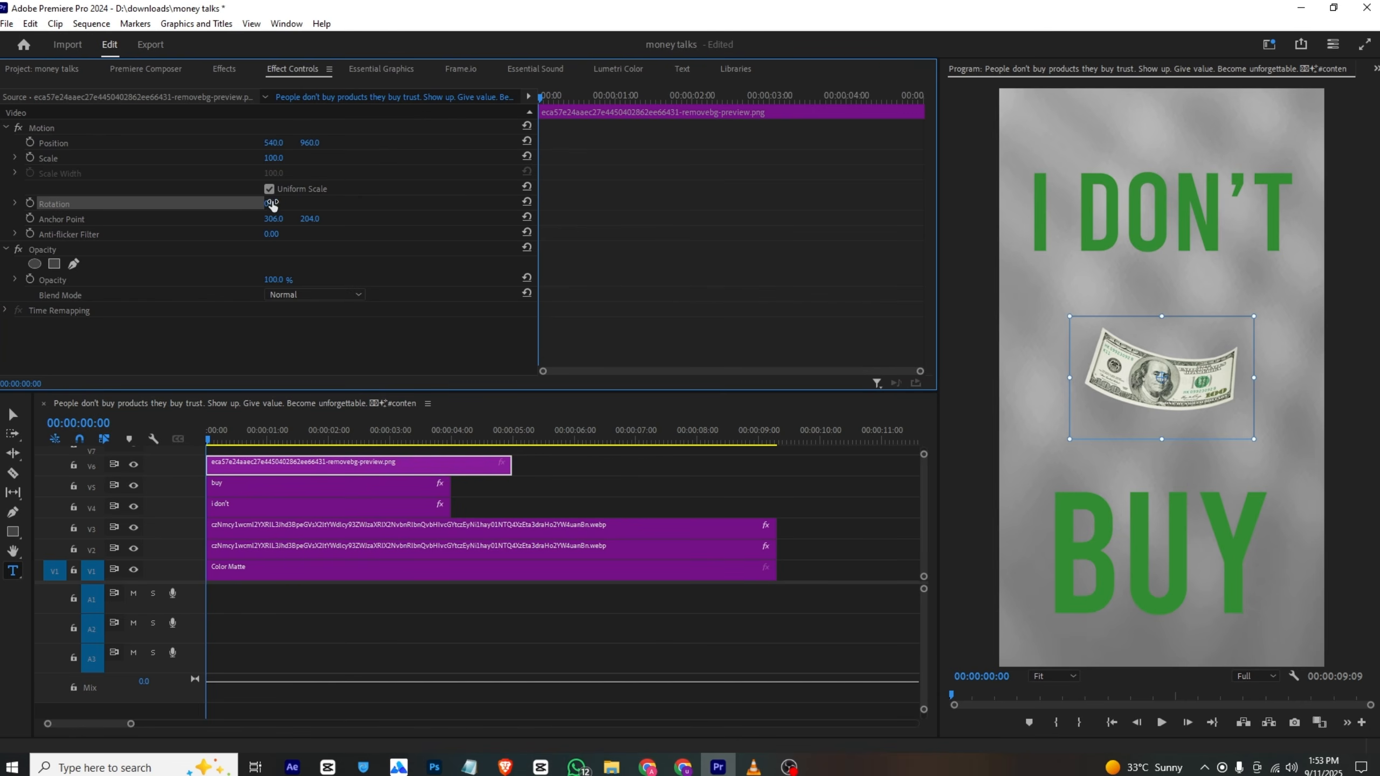
drag(272, 205, 722, 142)
drag(273, 144, 95, 143)
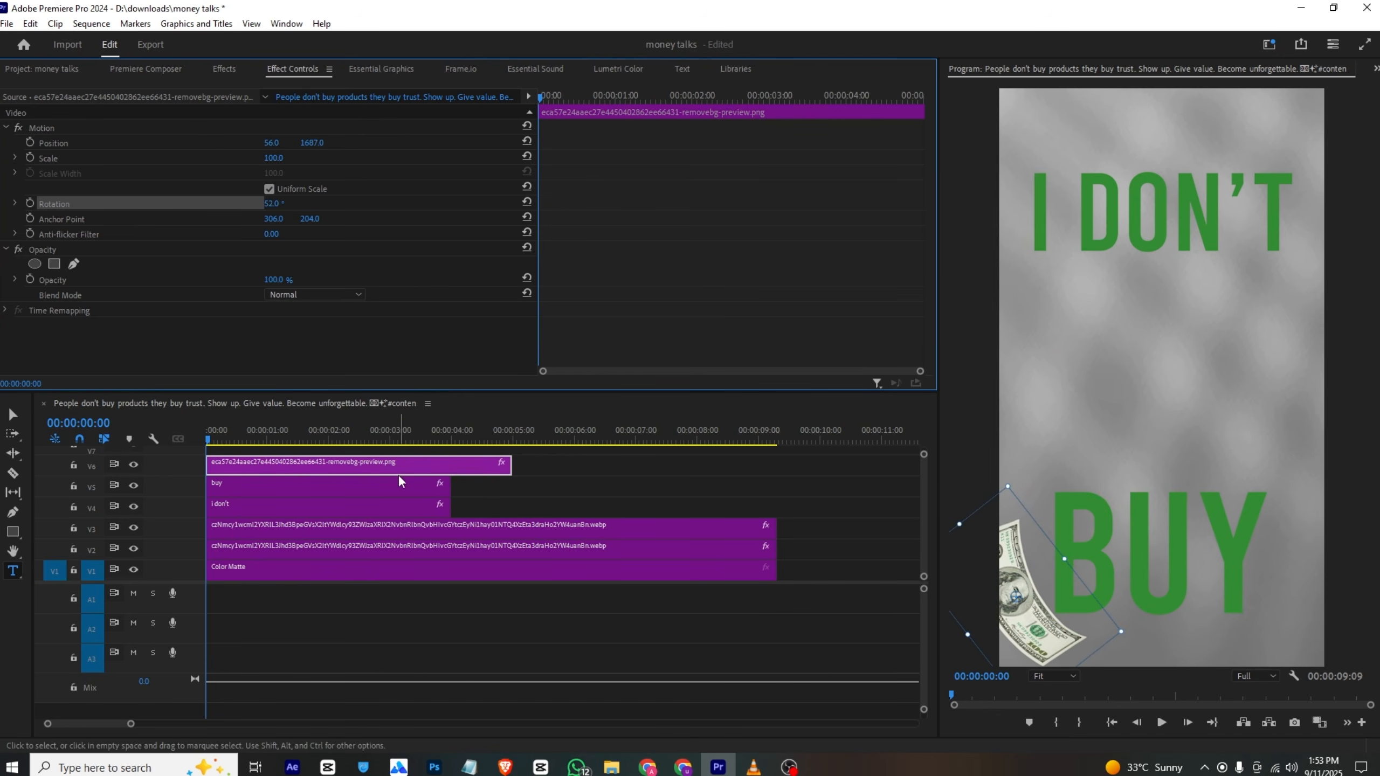
Apply Gaussian Blur to the dollar bill clip and set its blurriness to 14.
click(224, 69)
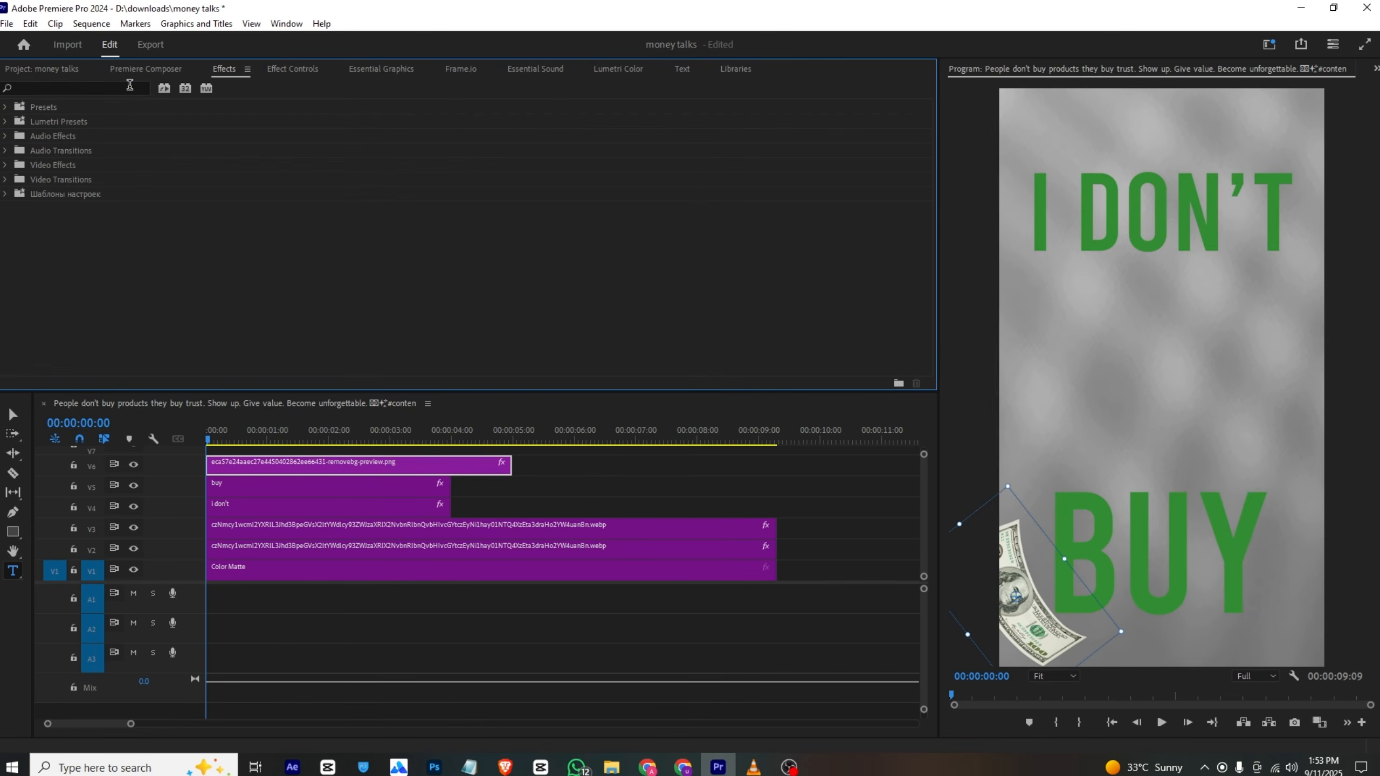
click(130, 85)
text(gua)
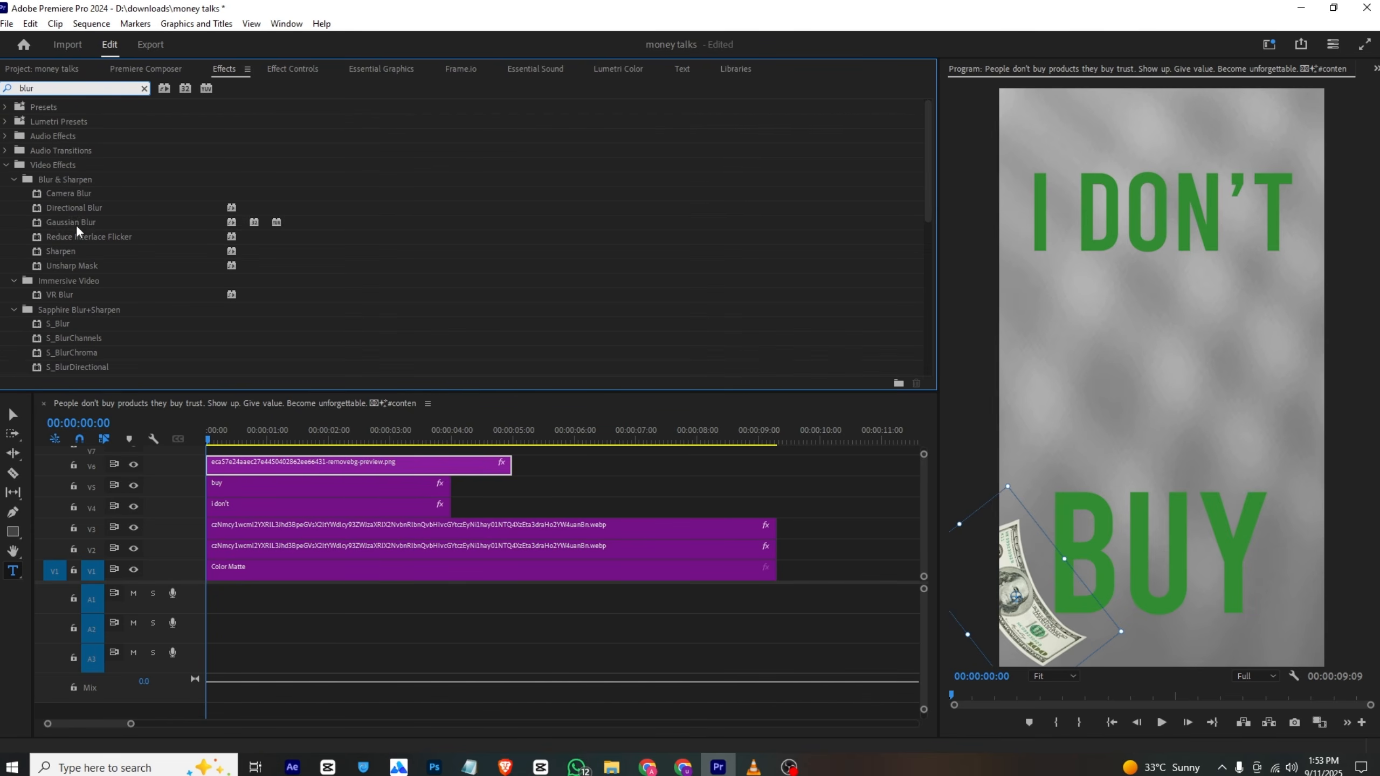
drag(77, 223, 227, 469)
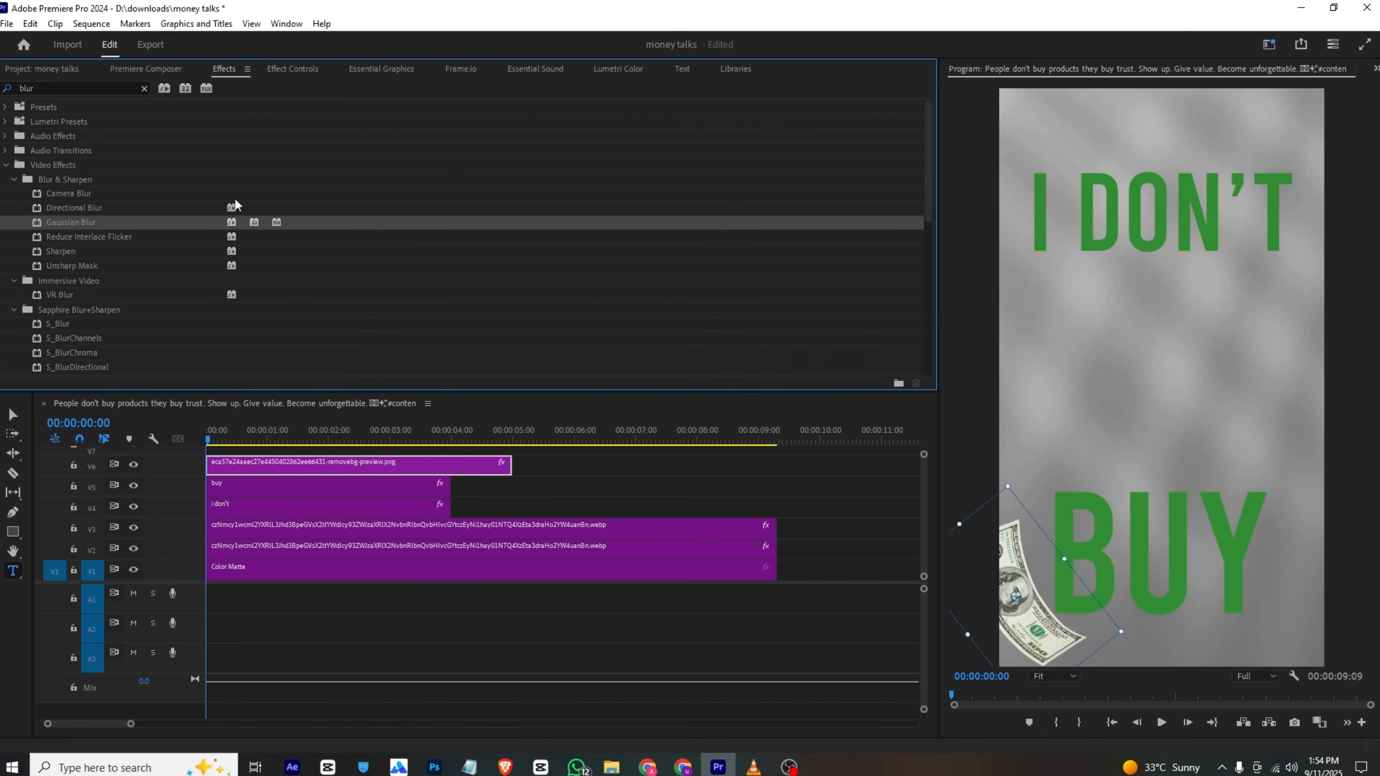
click(292, 70)
scroll(235, 155, down, 2)
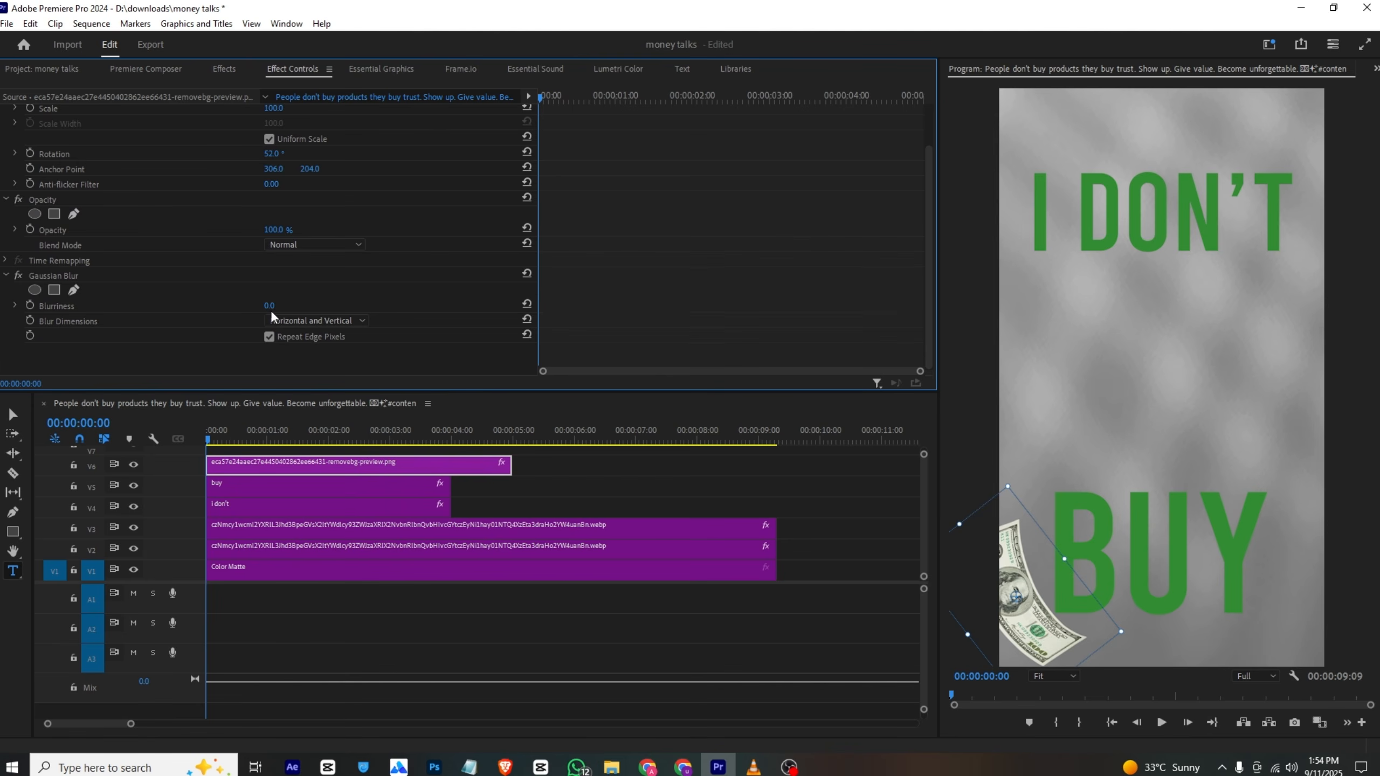
drag(269, 305, 284, 306)
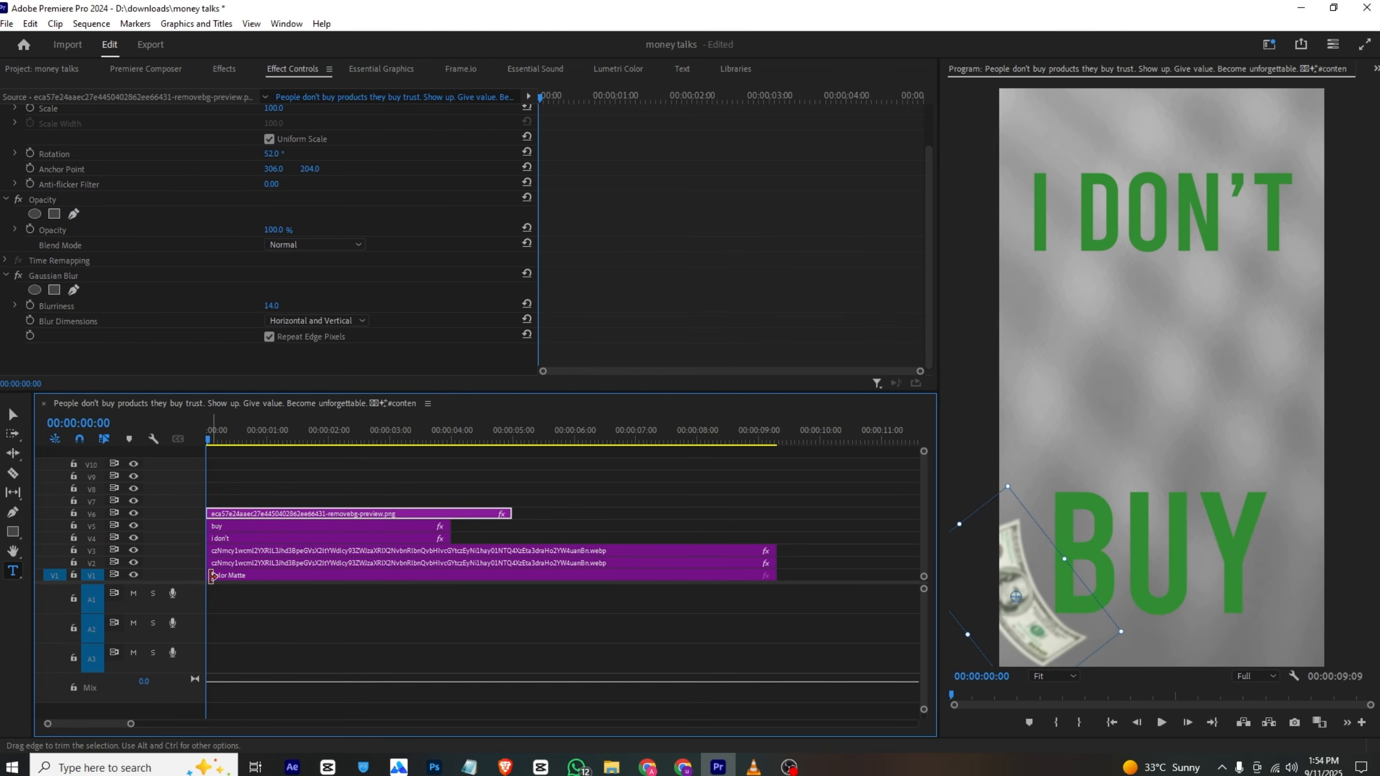
Duplicate the dollar bill clip onto track V7, rotate it to 138° and move it to 1020, 1750 in the frame's lower-right corner.
alt+drag(222, 513, 224, 499)
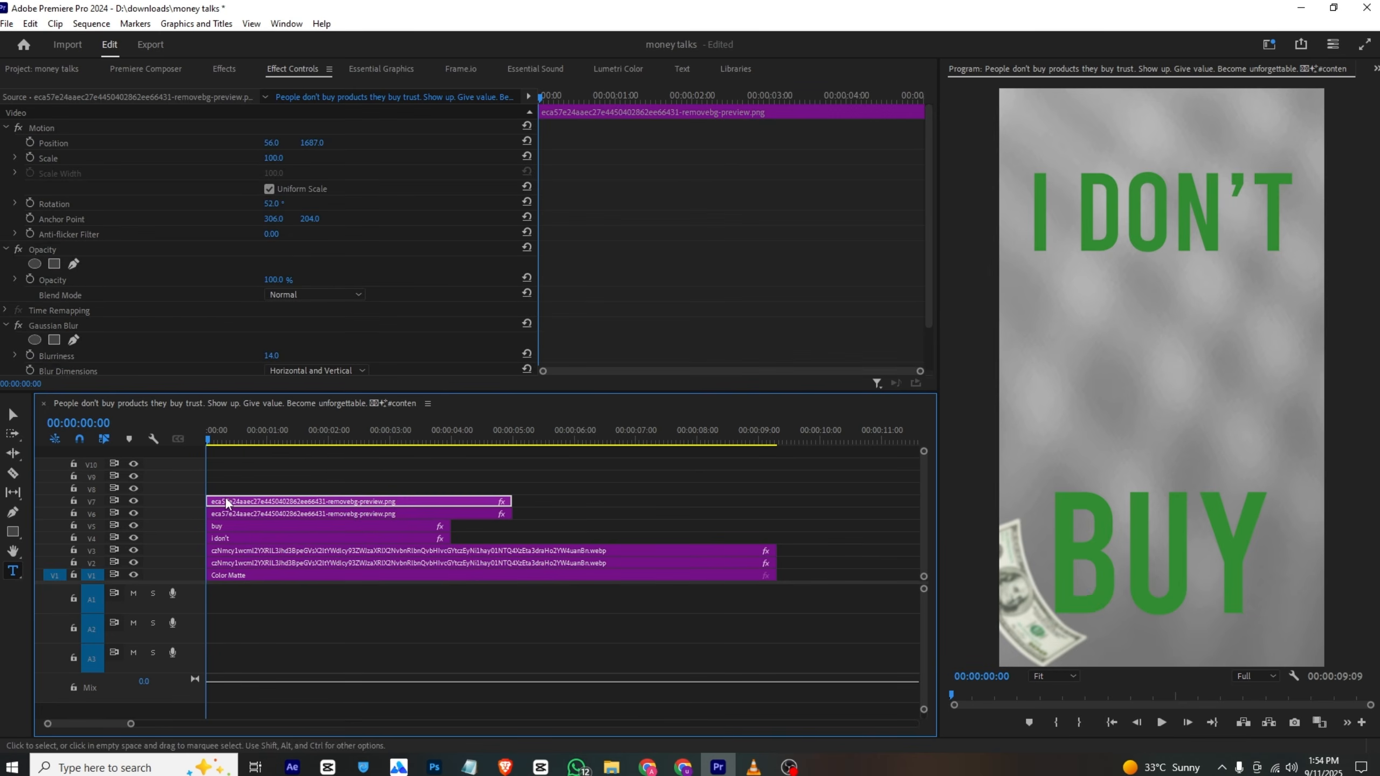
drag(270, 143, 875, 143)
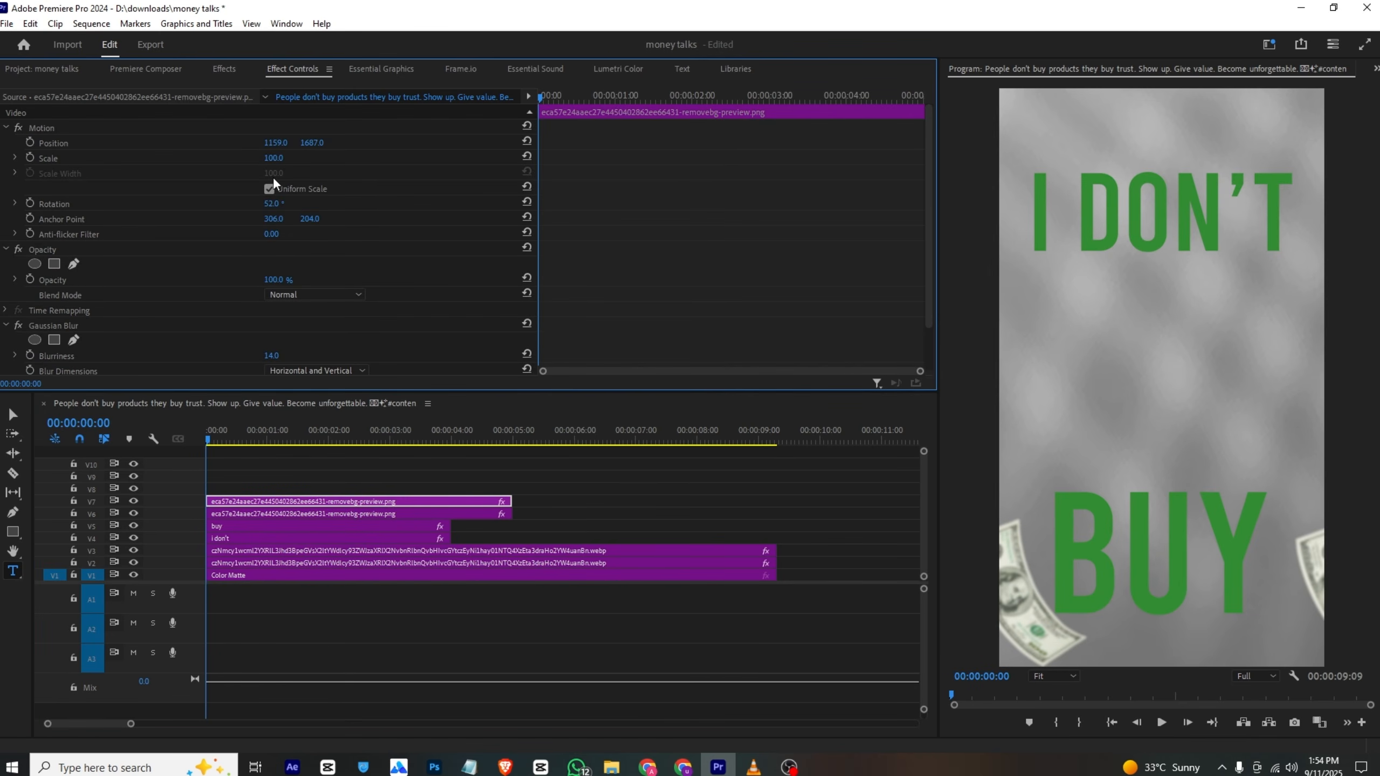
drag(276, 208, 323, 208)
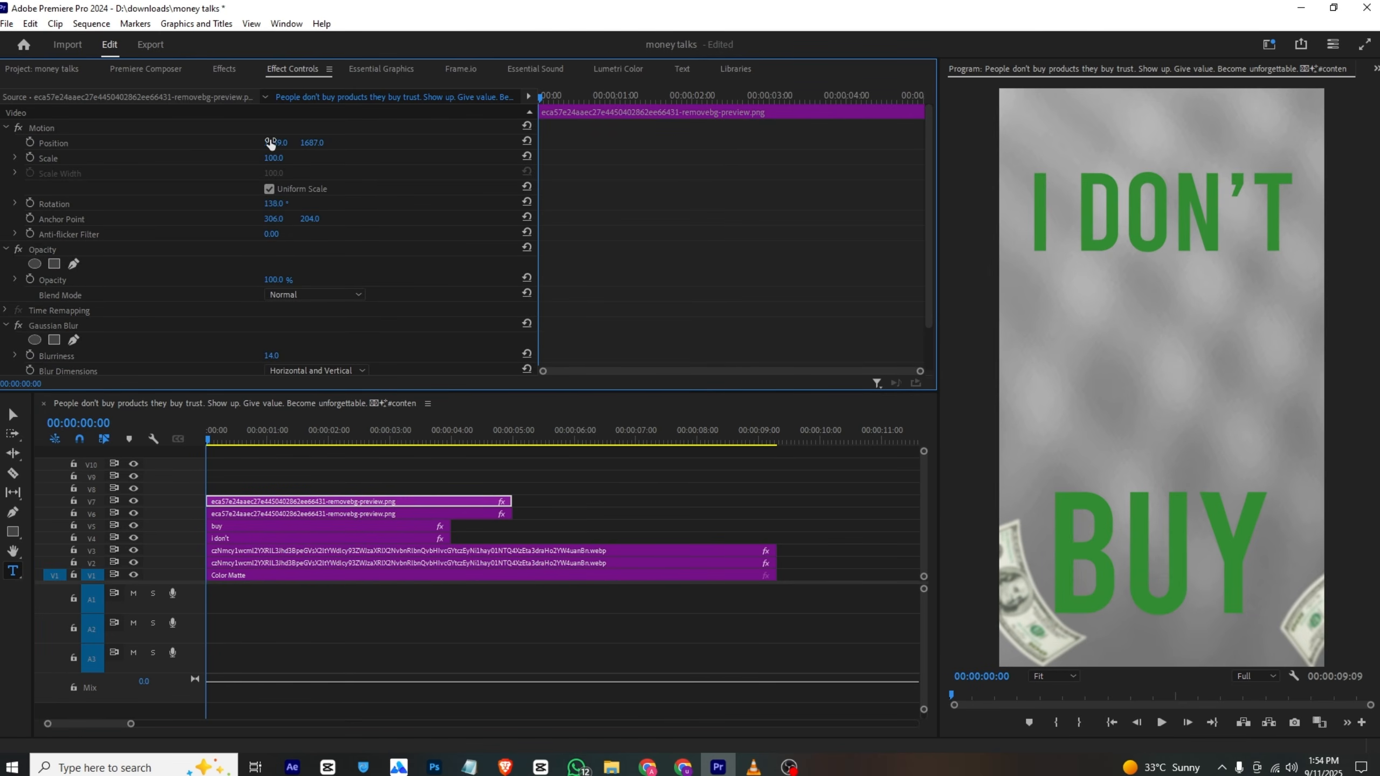
drag(271, 143, 170, 143)
drag(315, 143, 353, 143)
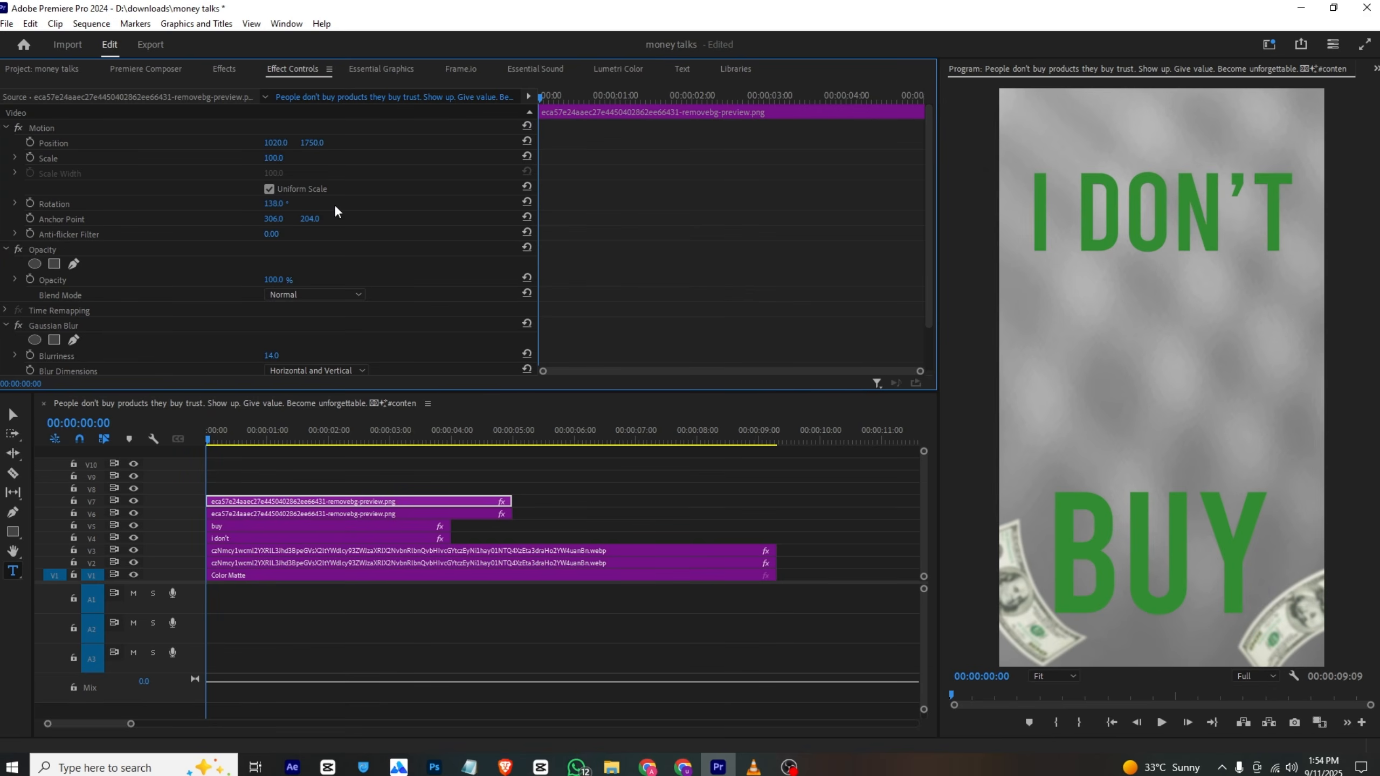
Duplicate the bill onto track V8, place it in the frame's upper-right corner at 969, 149 with 218° rotation, and save the project.
mouse_move(269, 503)
mouse_down()
mouse_move(269, 484)
mouse_move(284, 486)
mouse_up()
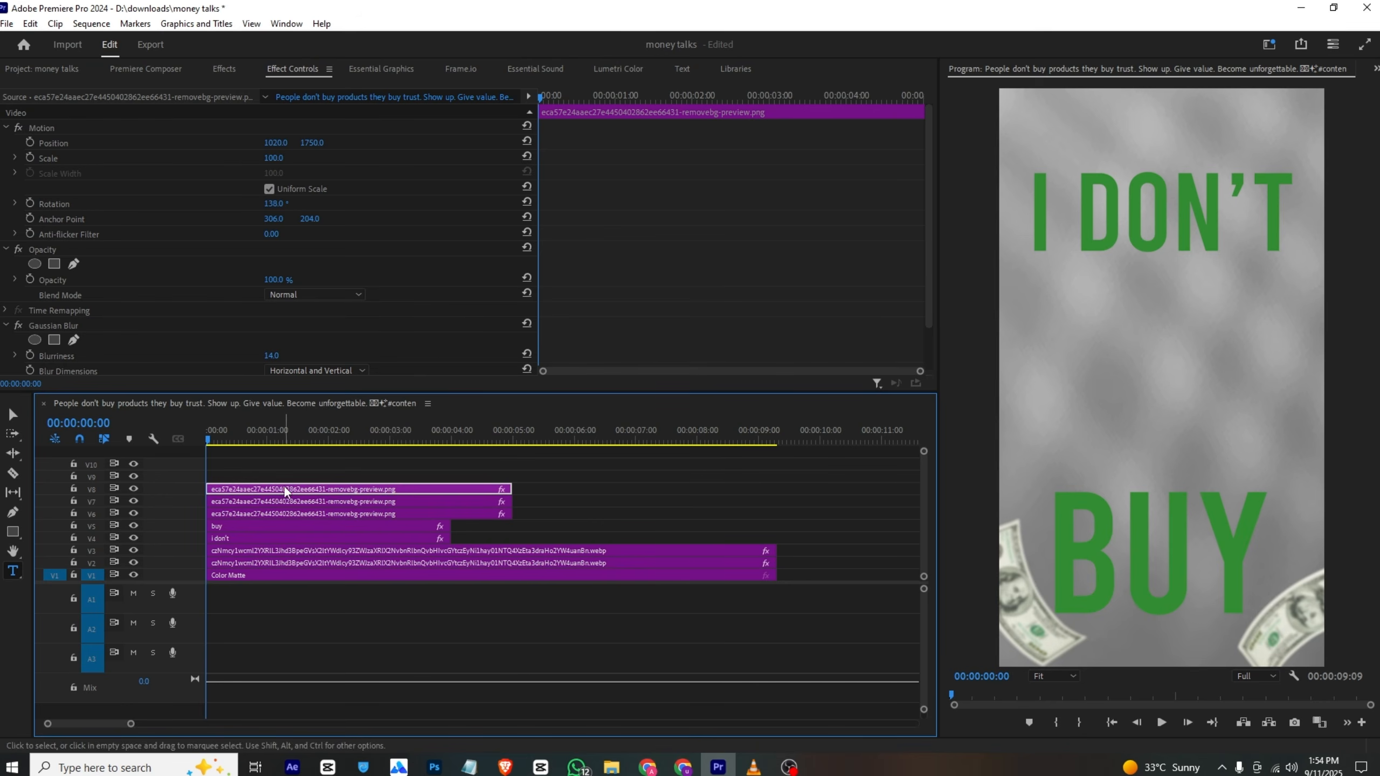
mouse_move(315, 142)
mouse_down()
mouse_move(271, 143)
mouse_move(317, 146)
mouse_up()
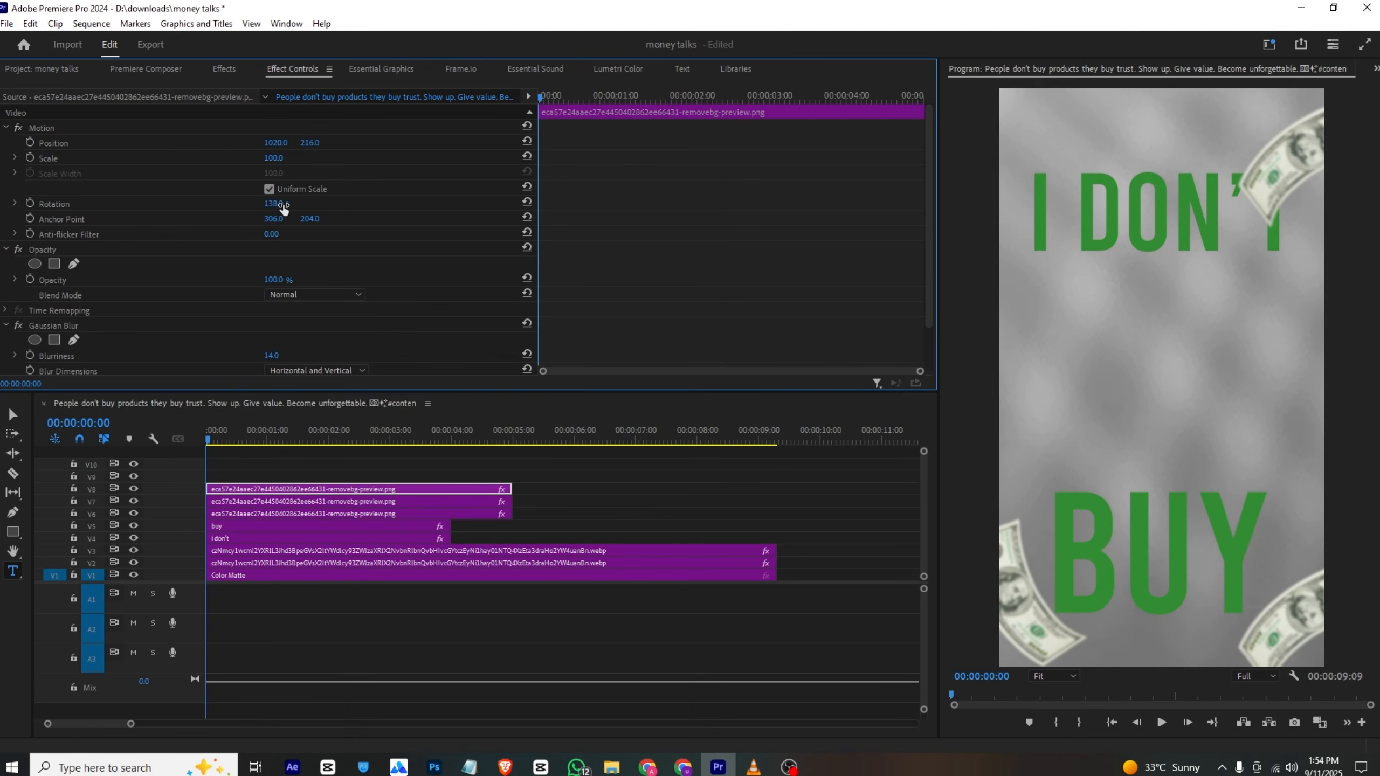
drag(274, 204, 345, 203)
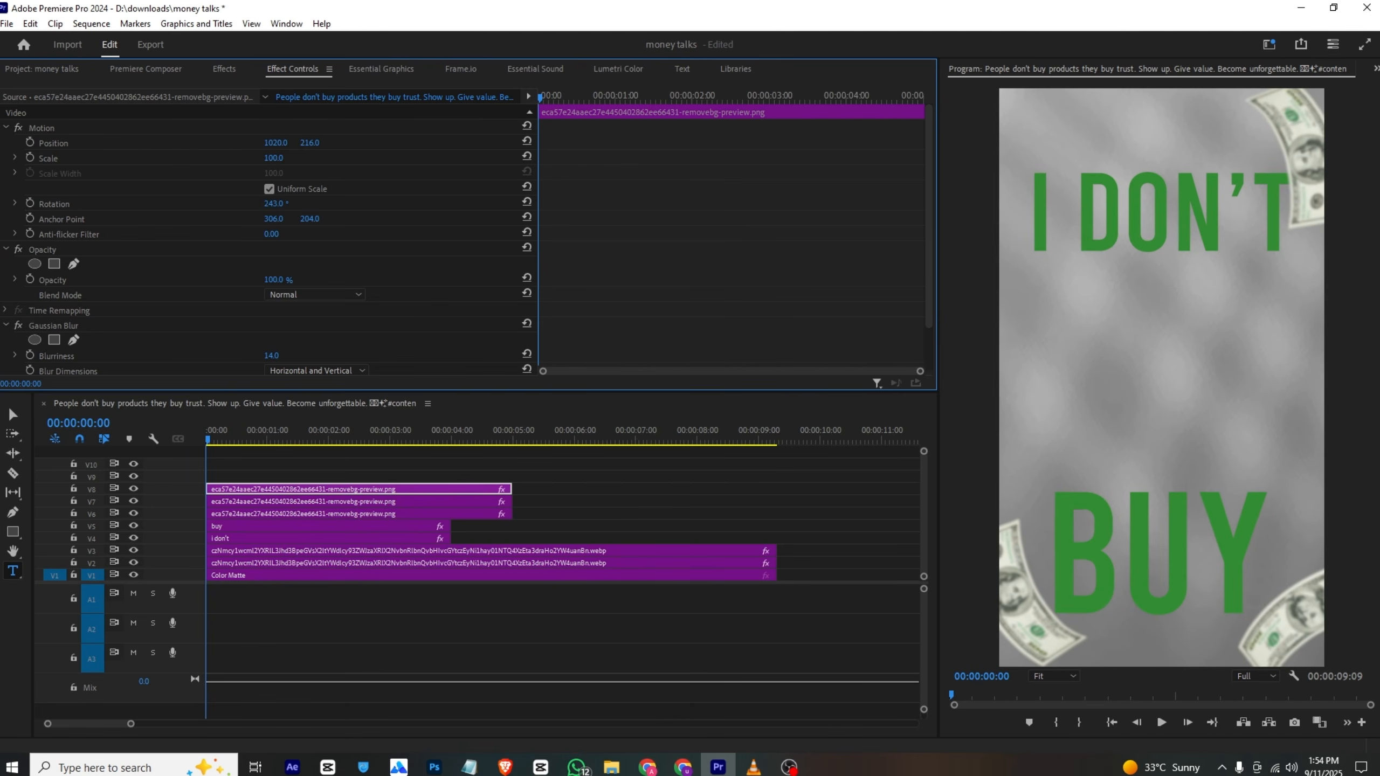
drag(275, 143, 279, 144)
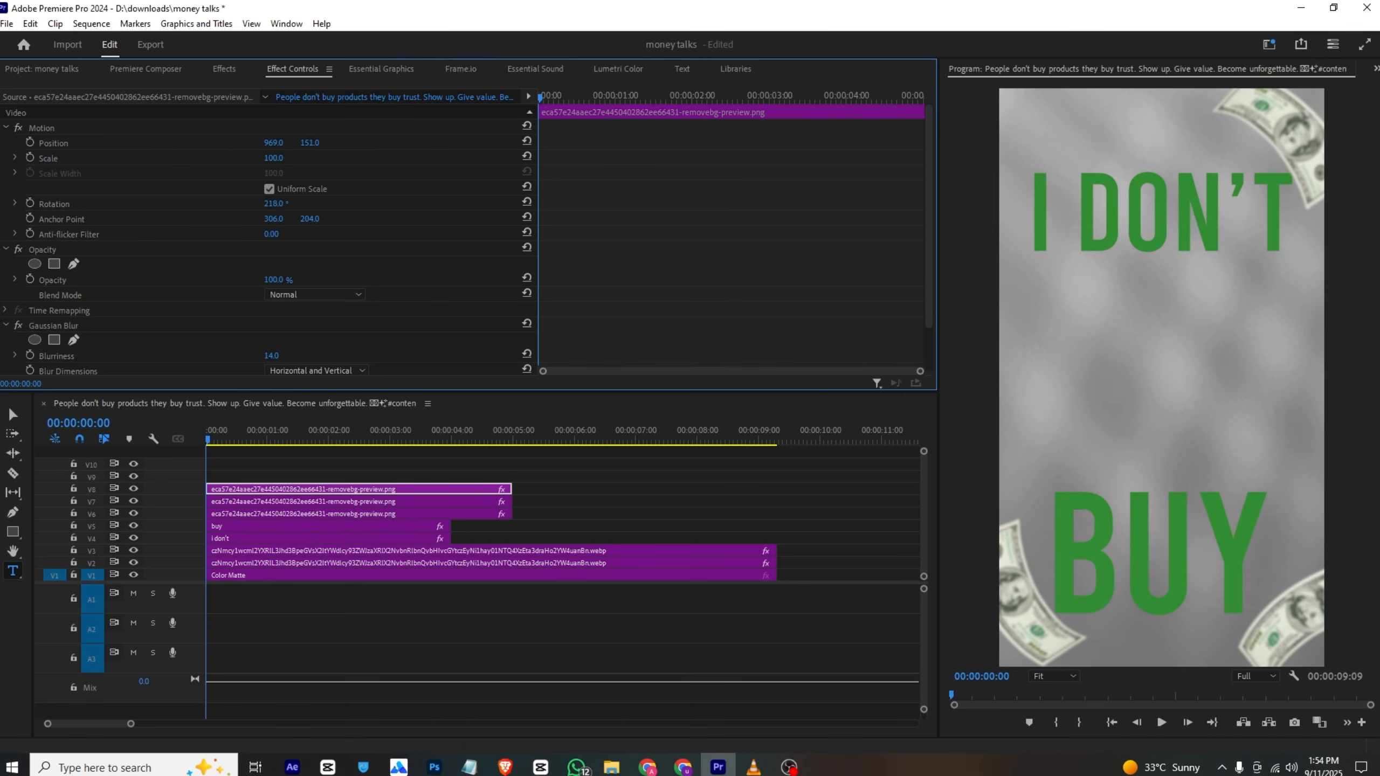
drag(309, 143, 286, 153)
key(ctrl+s)
Switch to VLC and replay the reference video's opening to examine how the central money element appears.
click(753, 767)
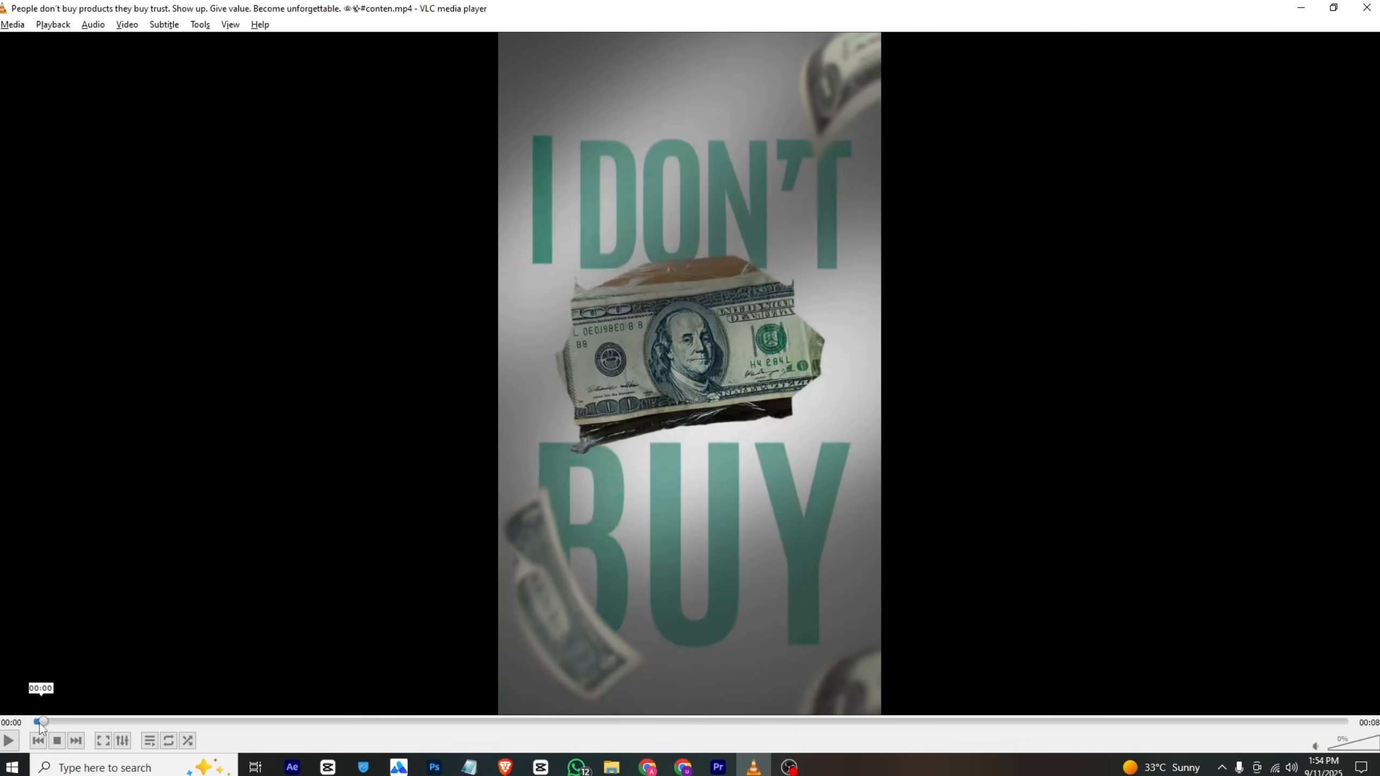
drag(38, 723, 9, 710)
key(space)
key(space)
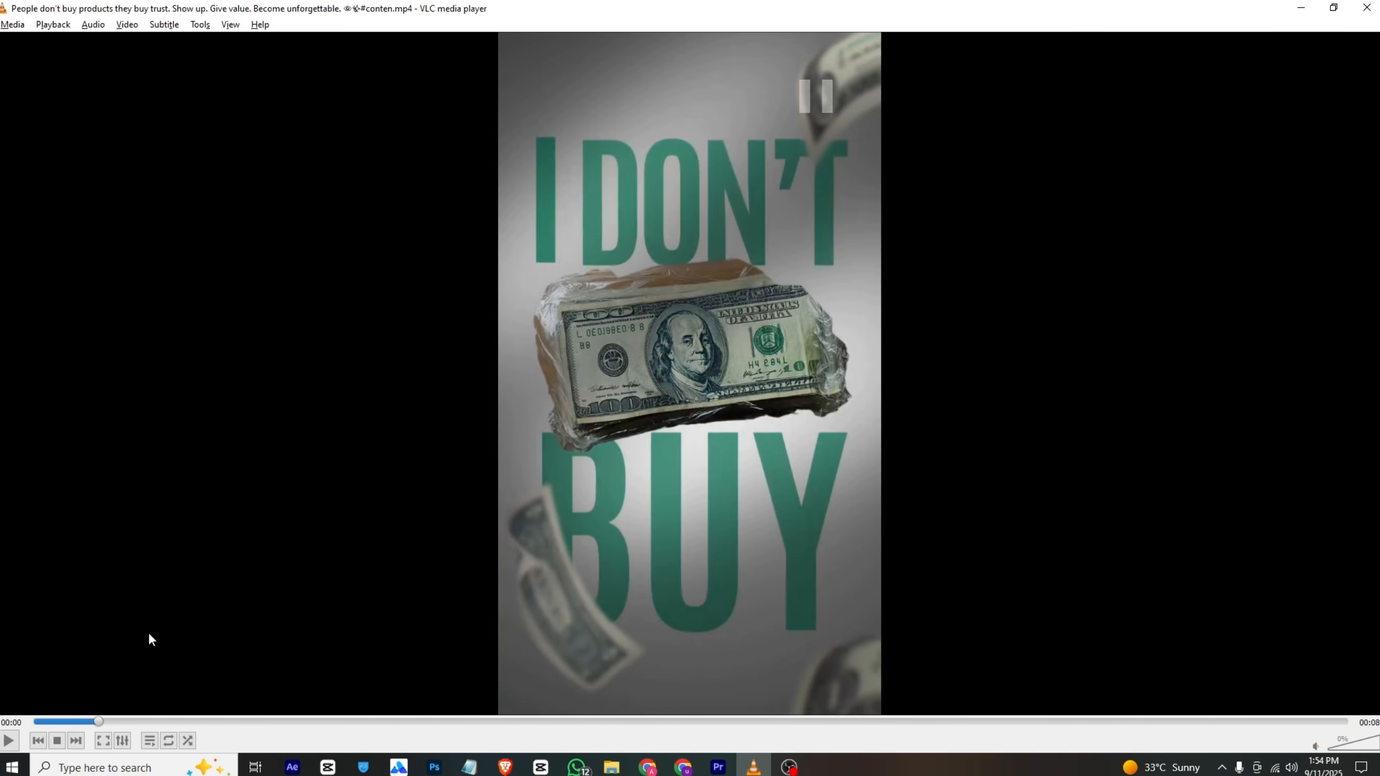
Return to Premiere Pro and place paper-animation.mp4 at the start of track V9.
key(alt+Tab)
click(41, 69)
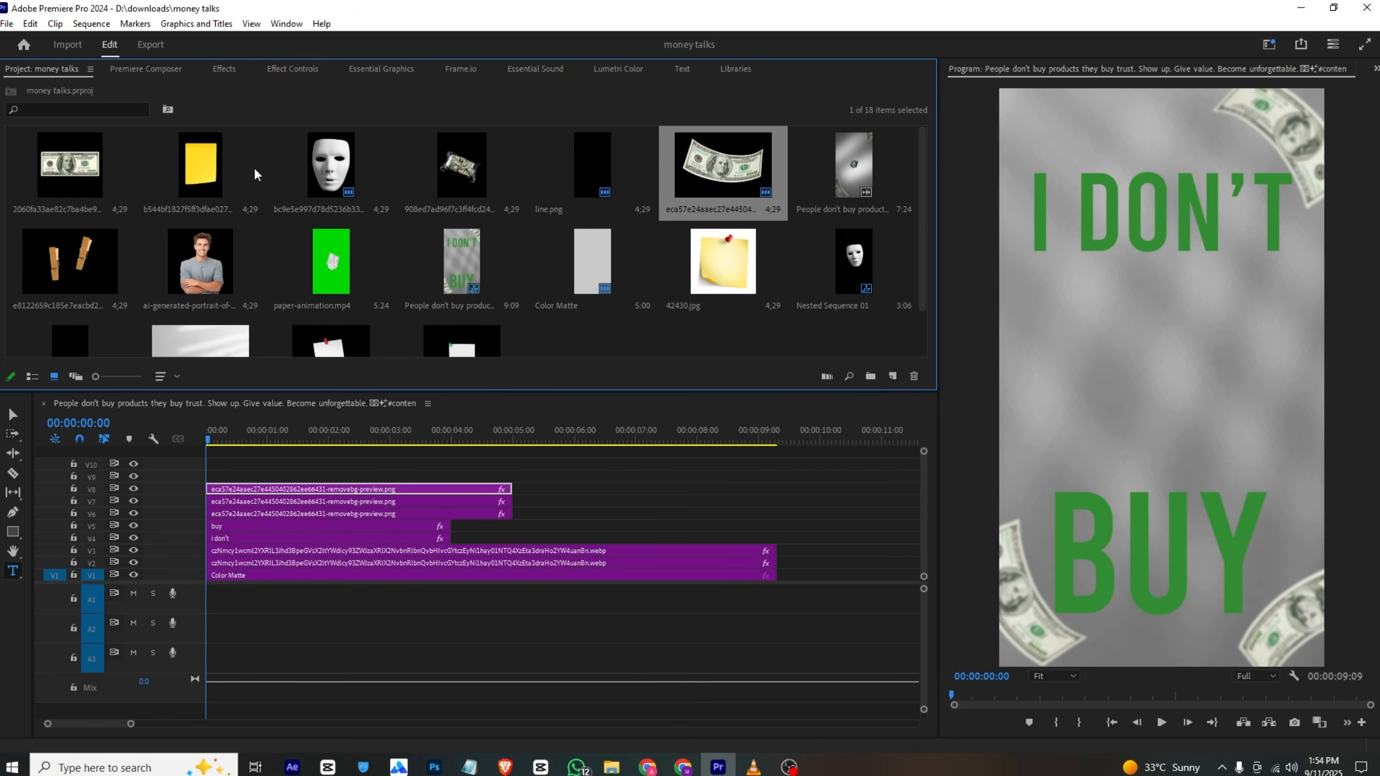
drag(328, 271, 209, 471)
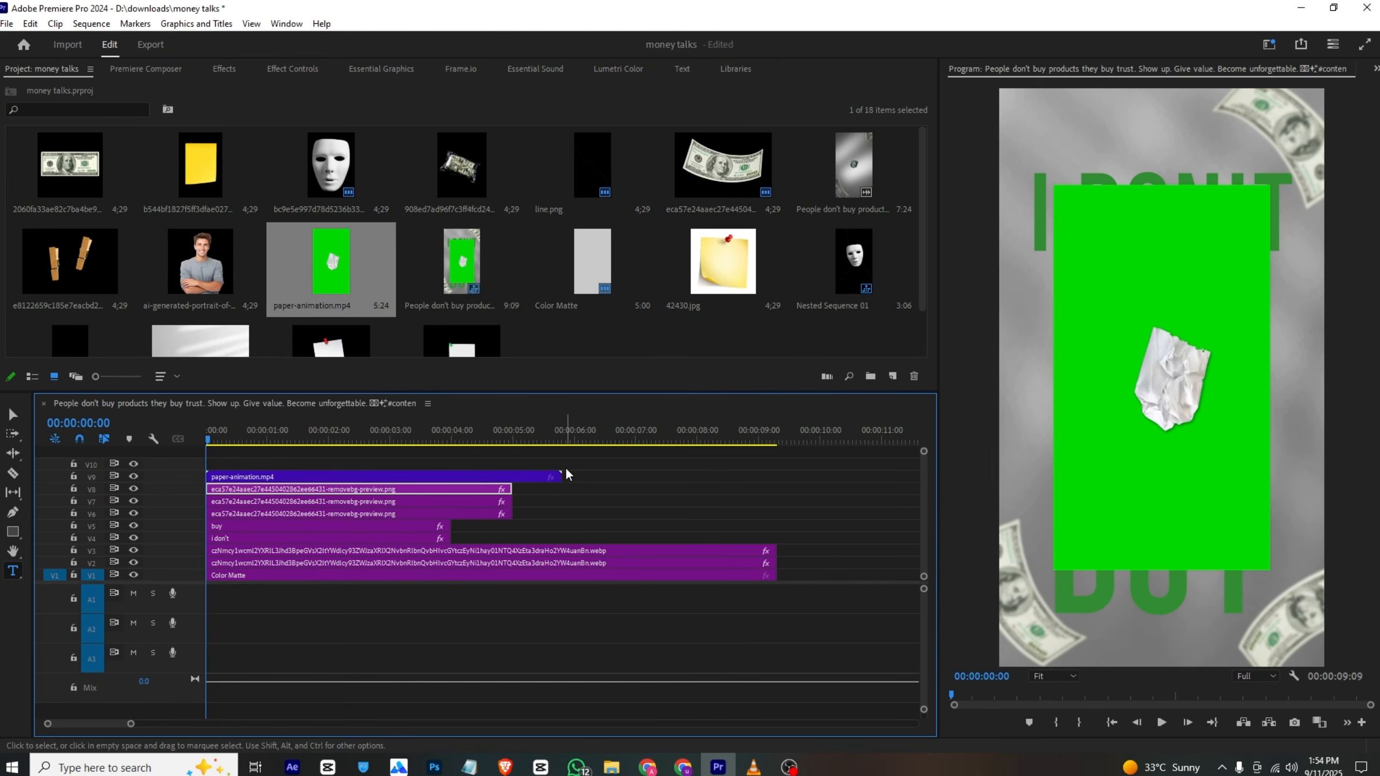
Apply Ultra Key to the paper-animation.mp4 clip and sample its green background as the key color.
click(215, 66)
click(124, 86)
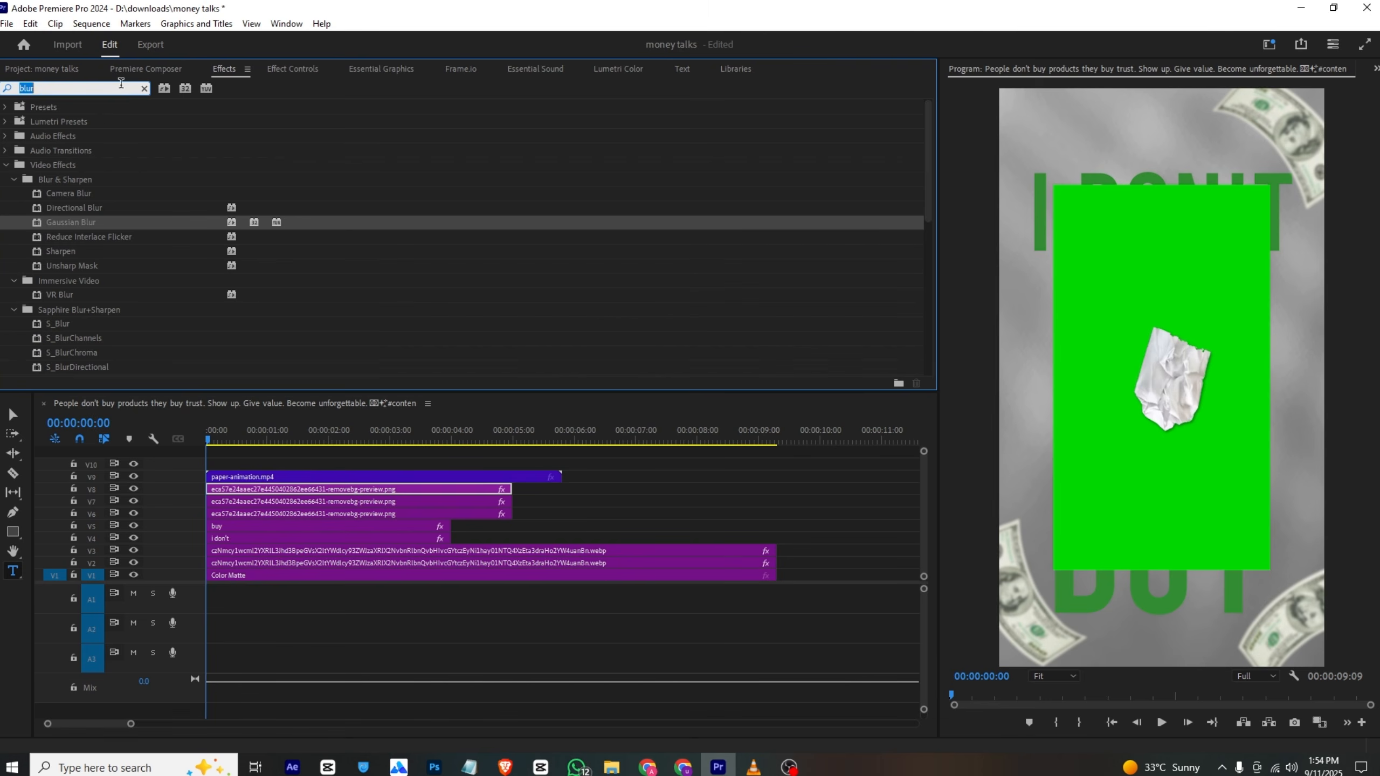
text(ultra)
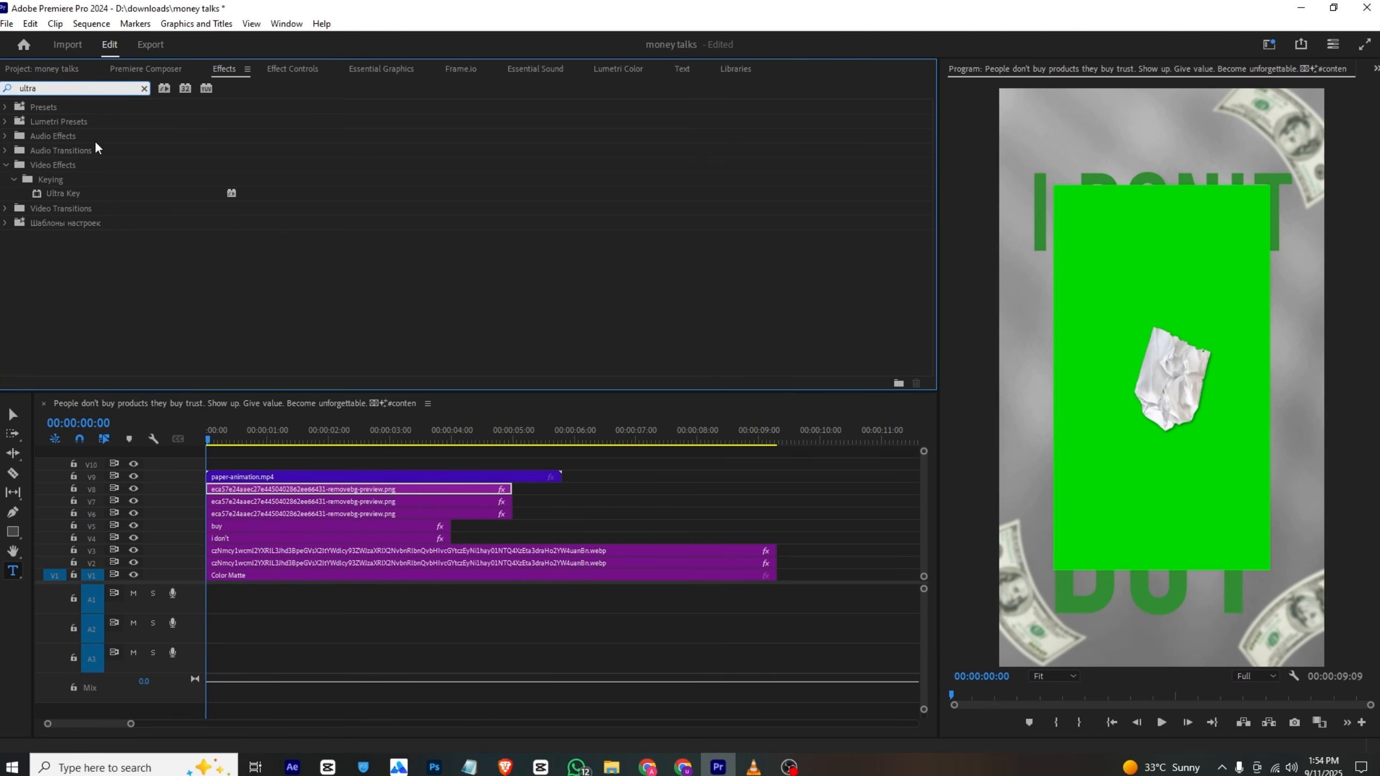
drag(62, 197, 242, 475)
click(315, 74)
scroll(339, 212, down, 3)
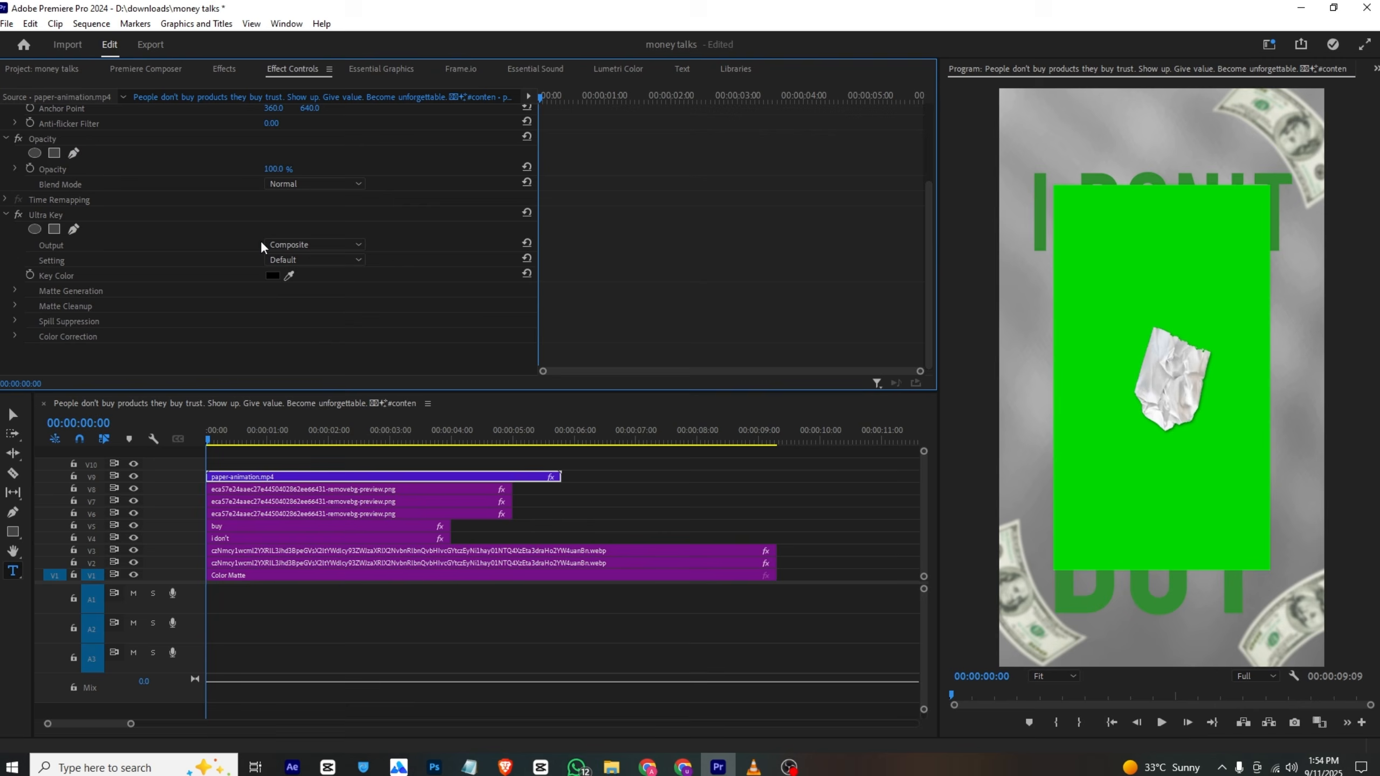
click(290, 275)
click(1130, 254)
With the money package showing, scale the paper animation to 185, rotate it to -19°, set its vertical position to 911, and save.
key(space)
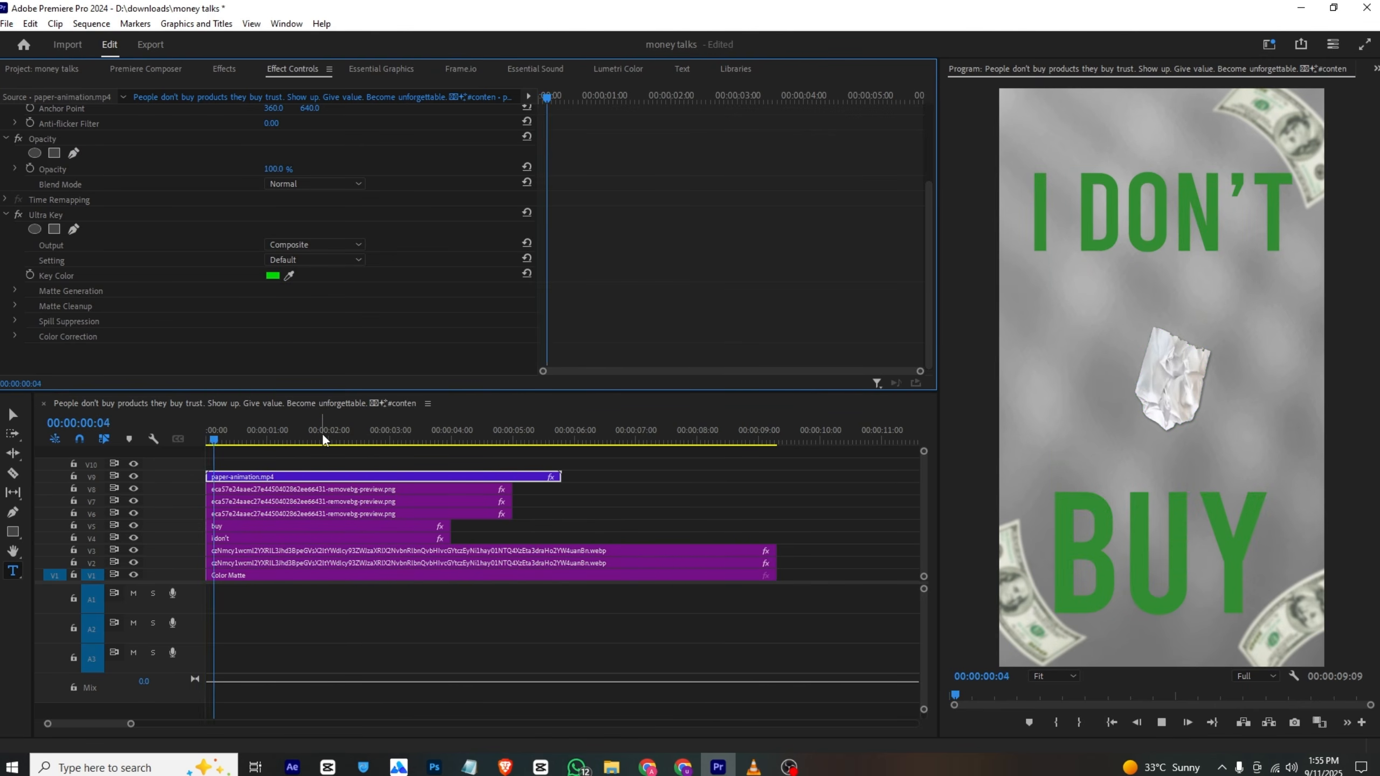
key(space)
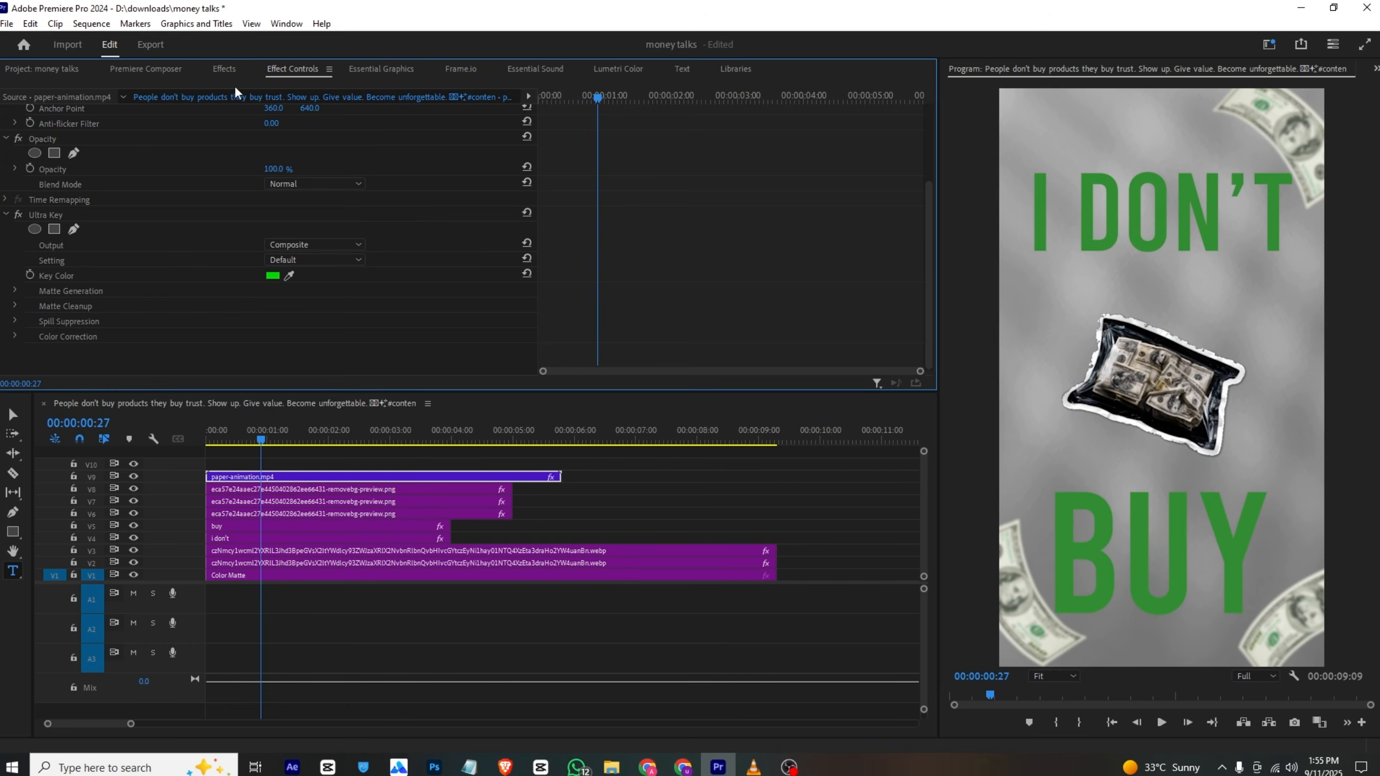
scroll(485, 244, up, 4)
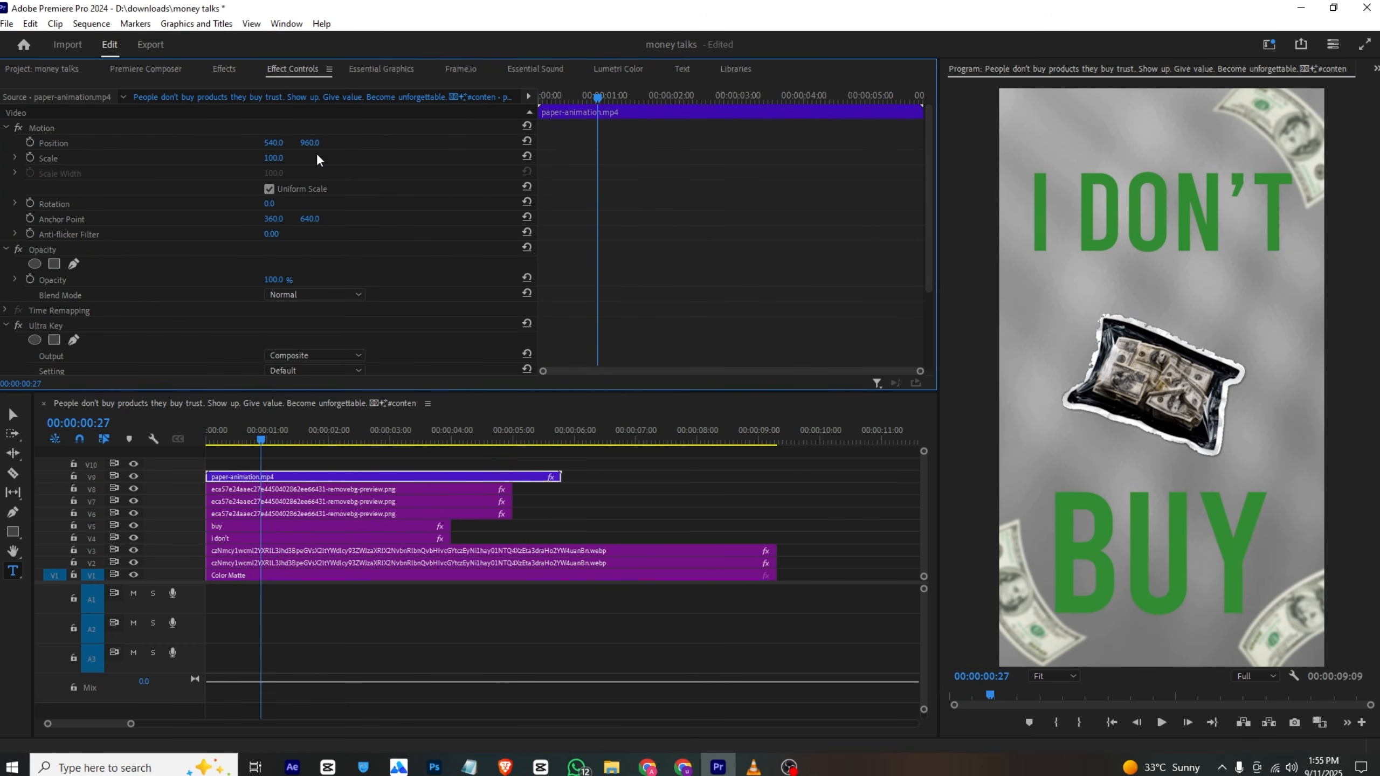
drag(274, 158, 335, 158)
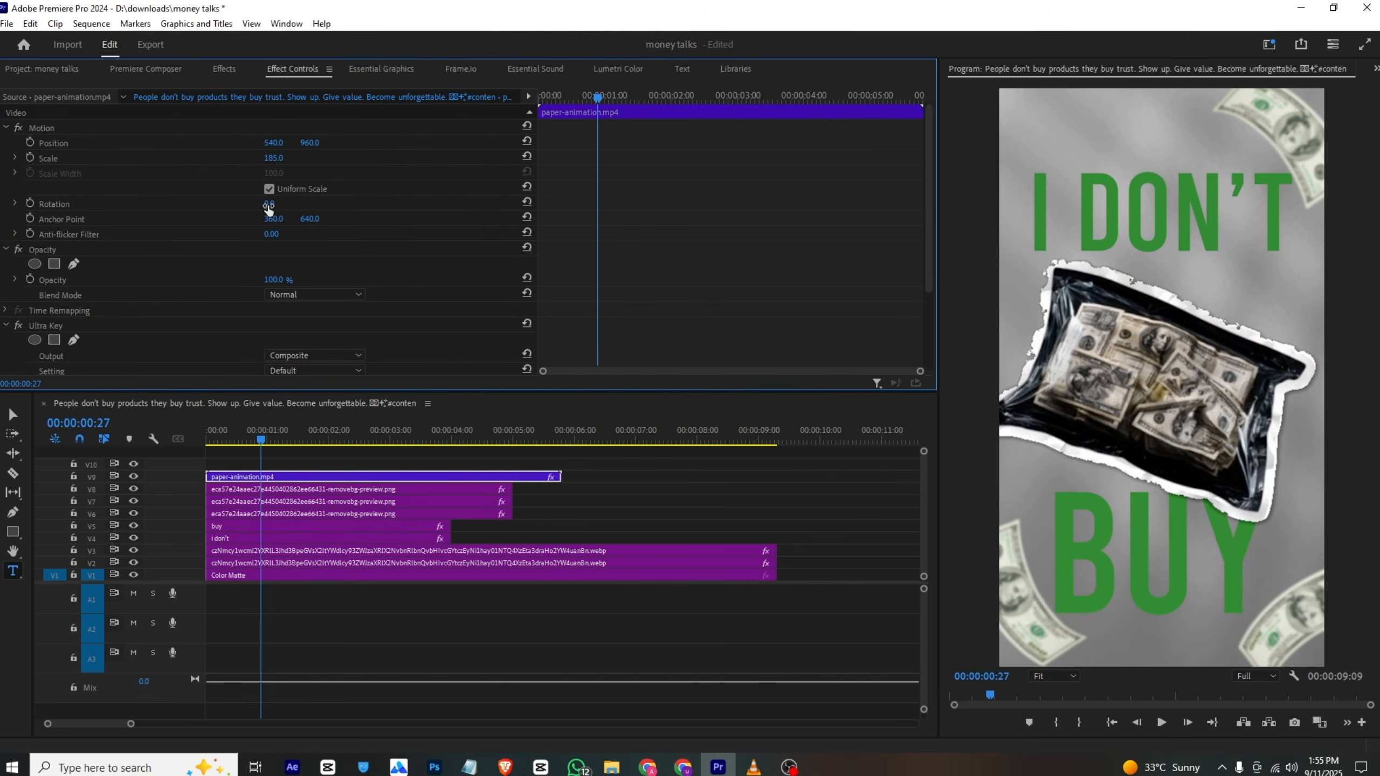
drag(268, 205, 253, 204)
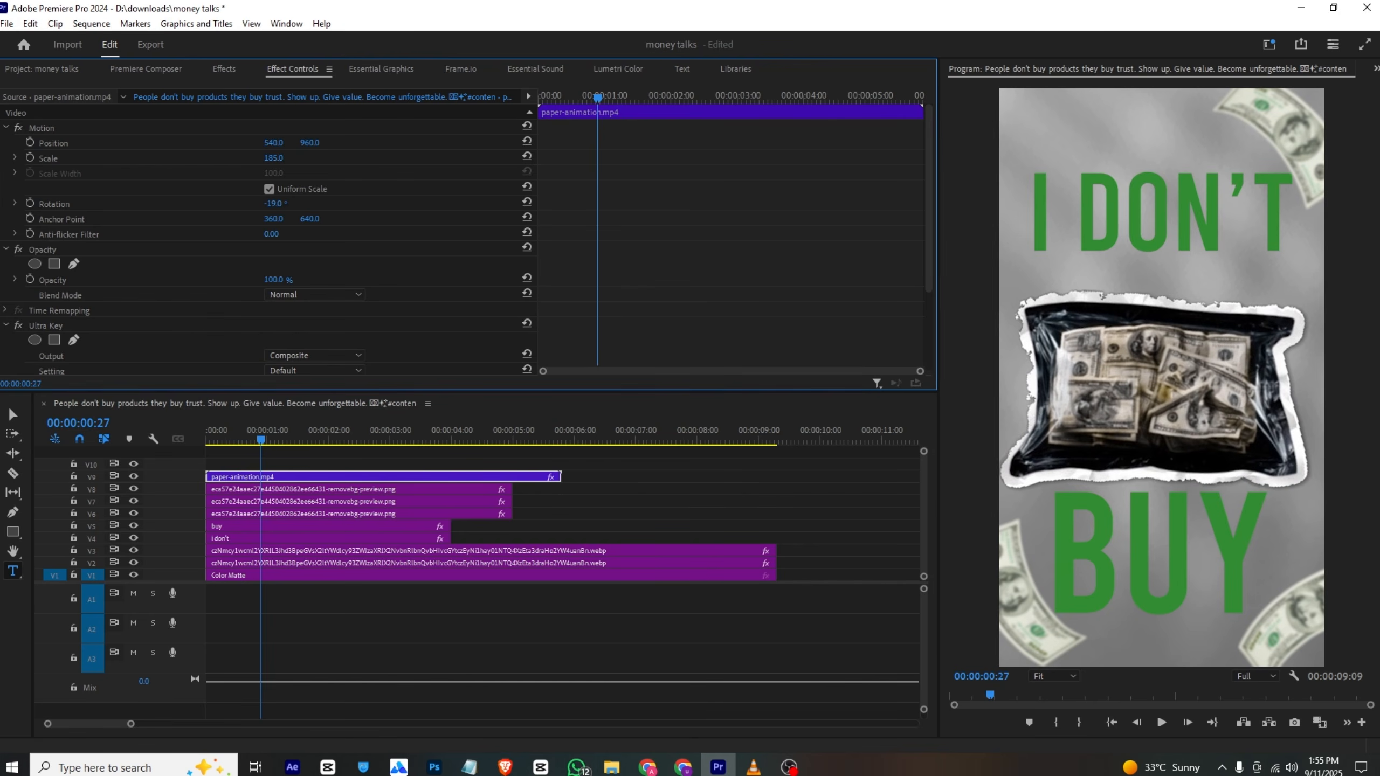
drag(310, 143, 274, 142)
key(ctrl+s)
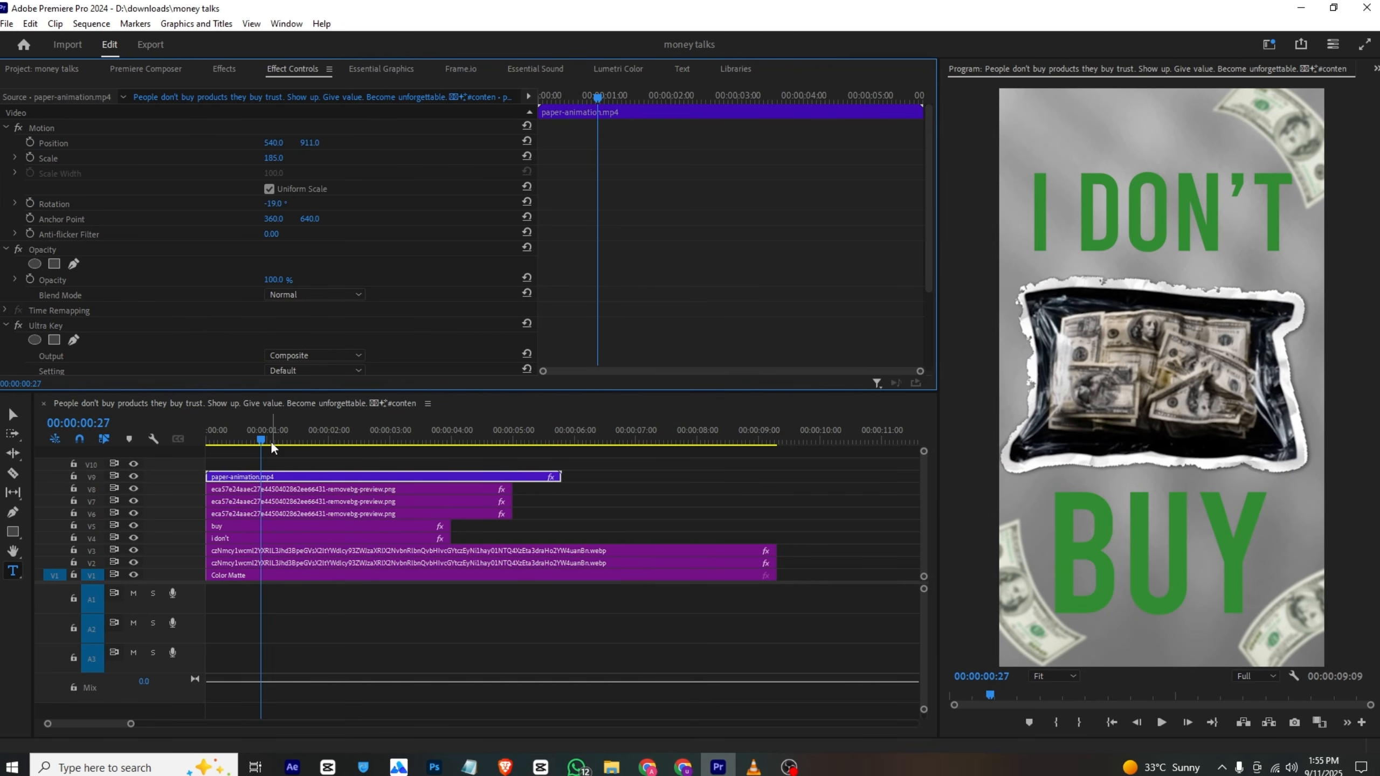
Preview the paper animation from the start and slow its clip speed to 50%.
drag(222, 432, 152, 449)
key(space)
key(space)
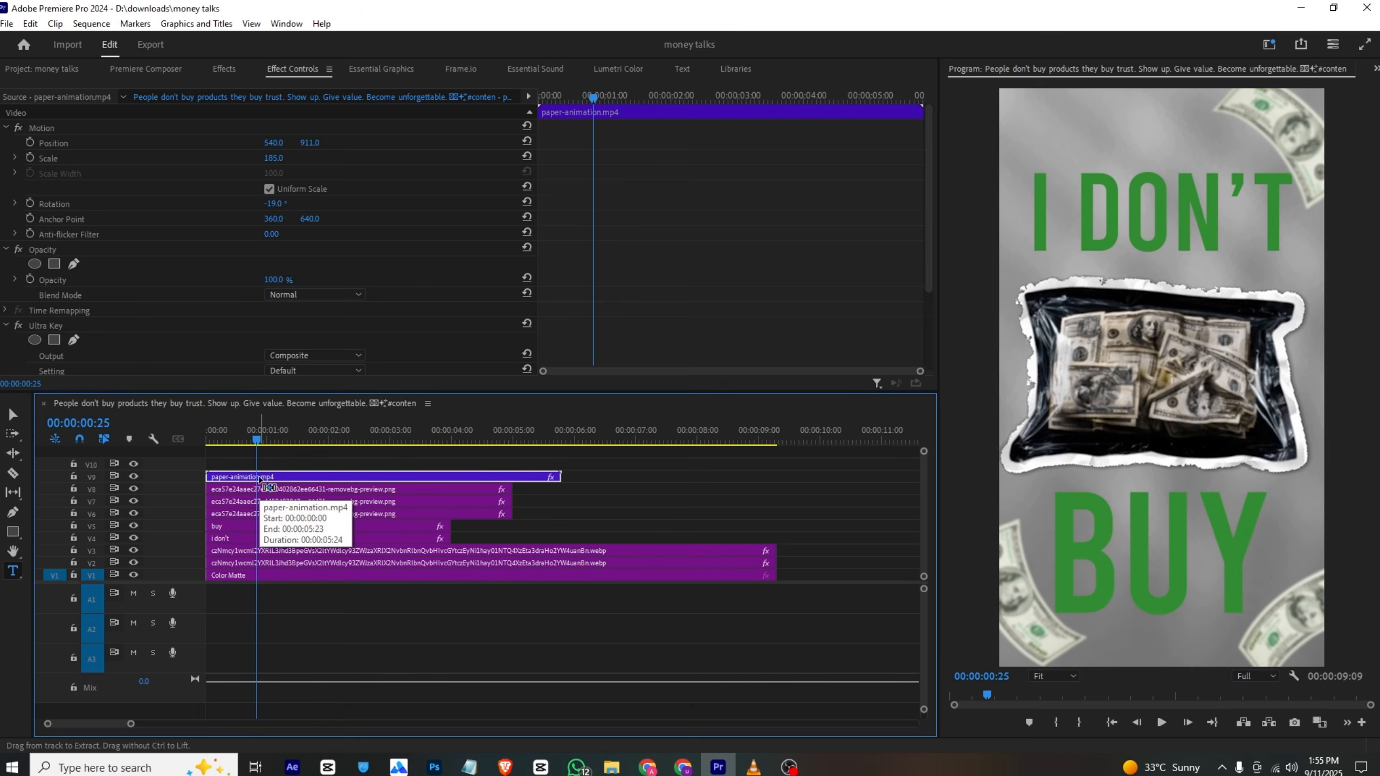
key(ctrl+r)
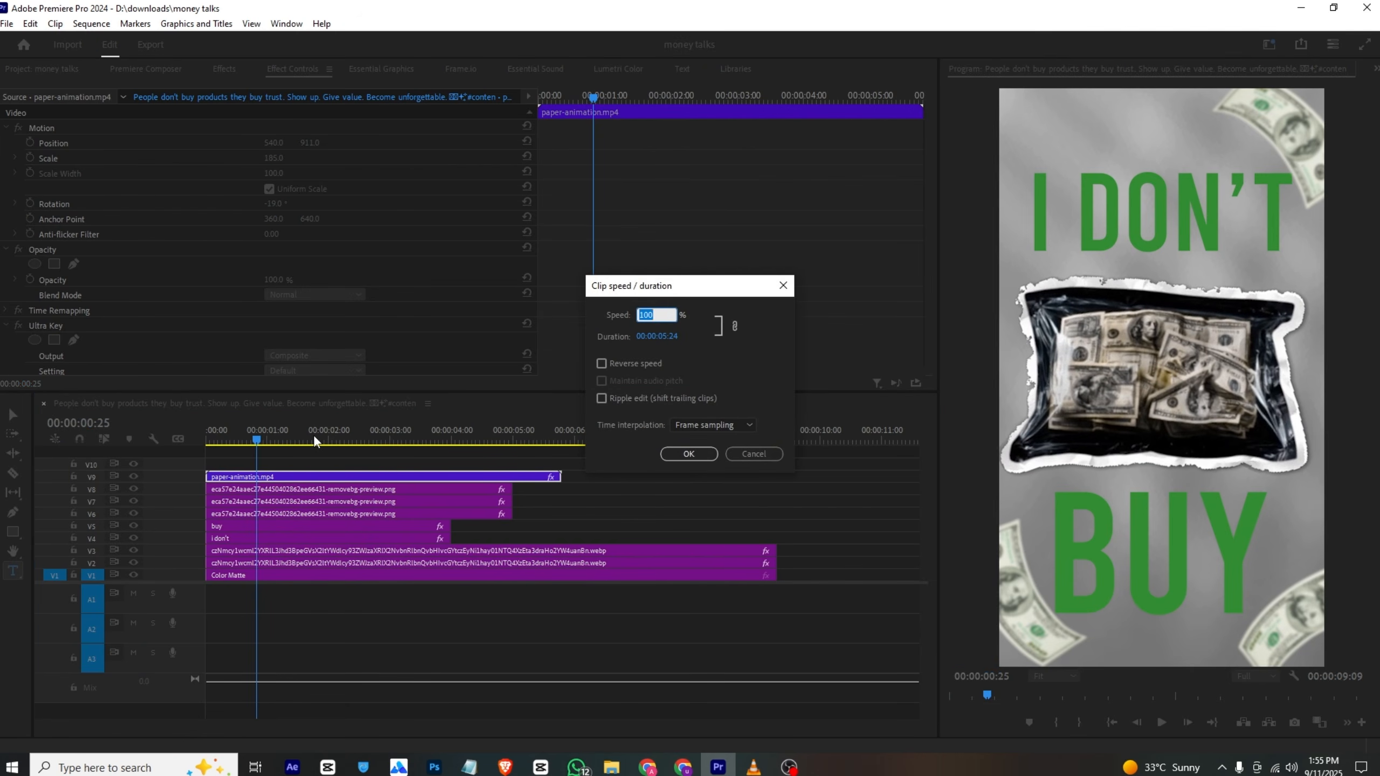
key(Return)
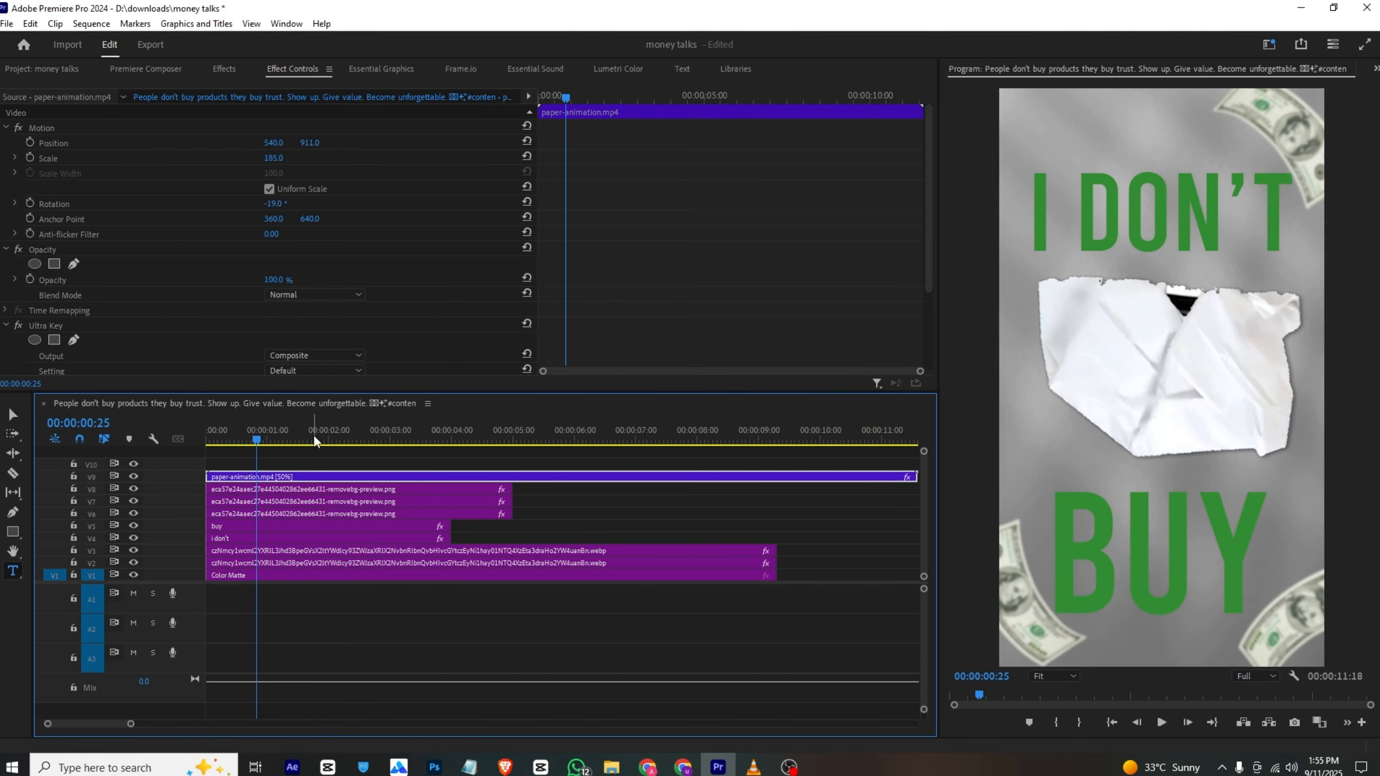
Preview the slowed paper animation, set its time interpolation to Optical Flow, and save the project.
drag(314, 436, 174, 436)
key(space)
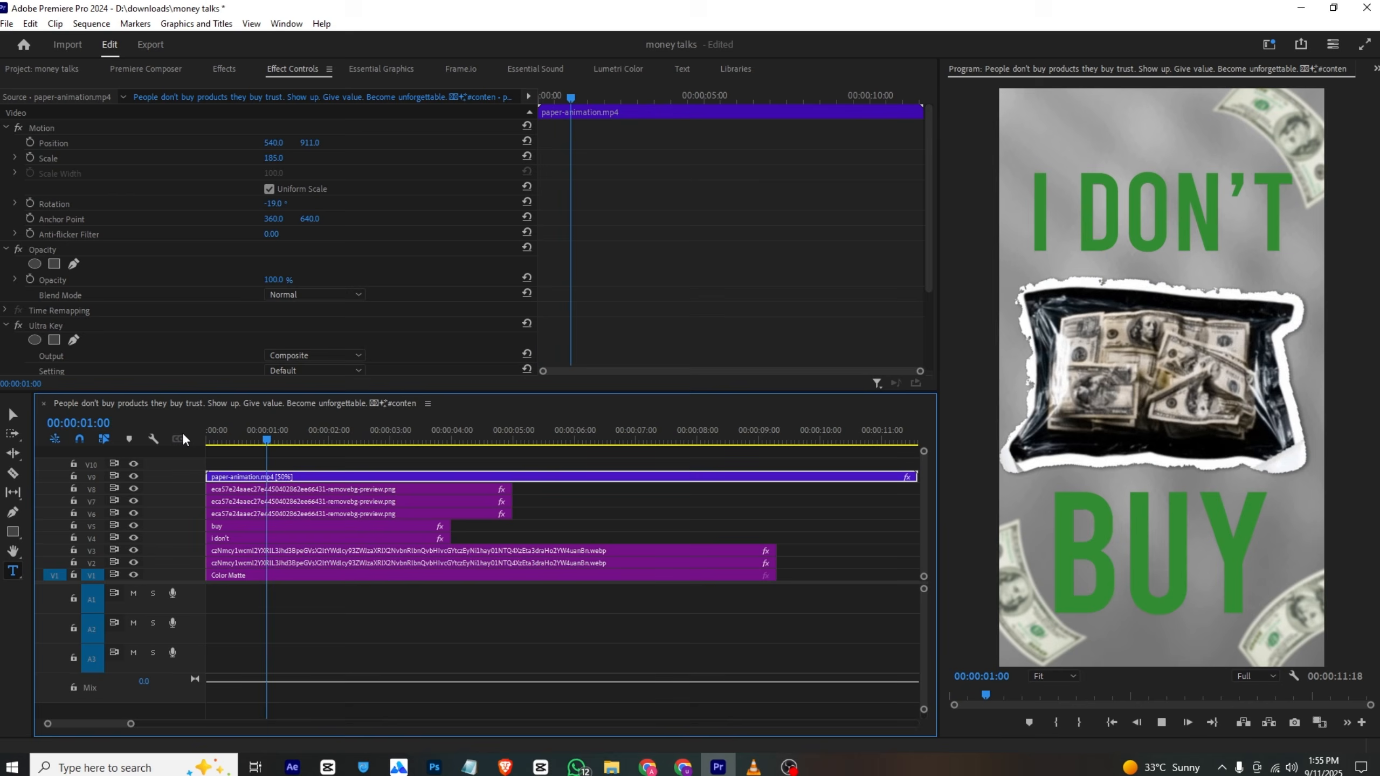
key(space)
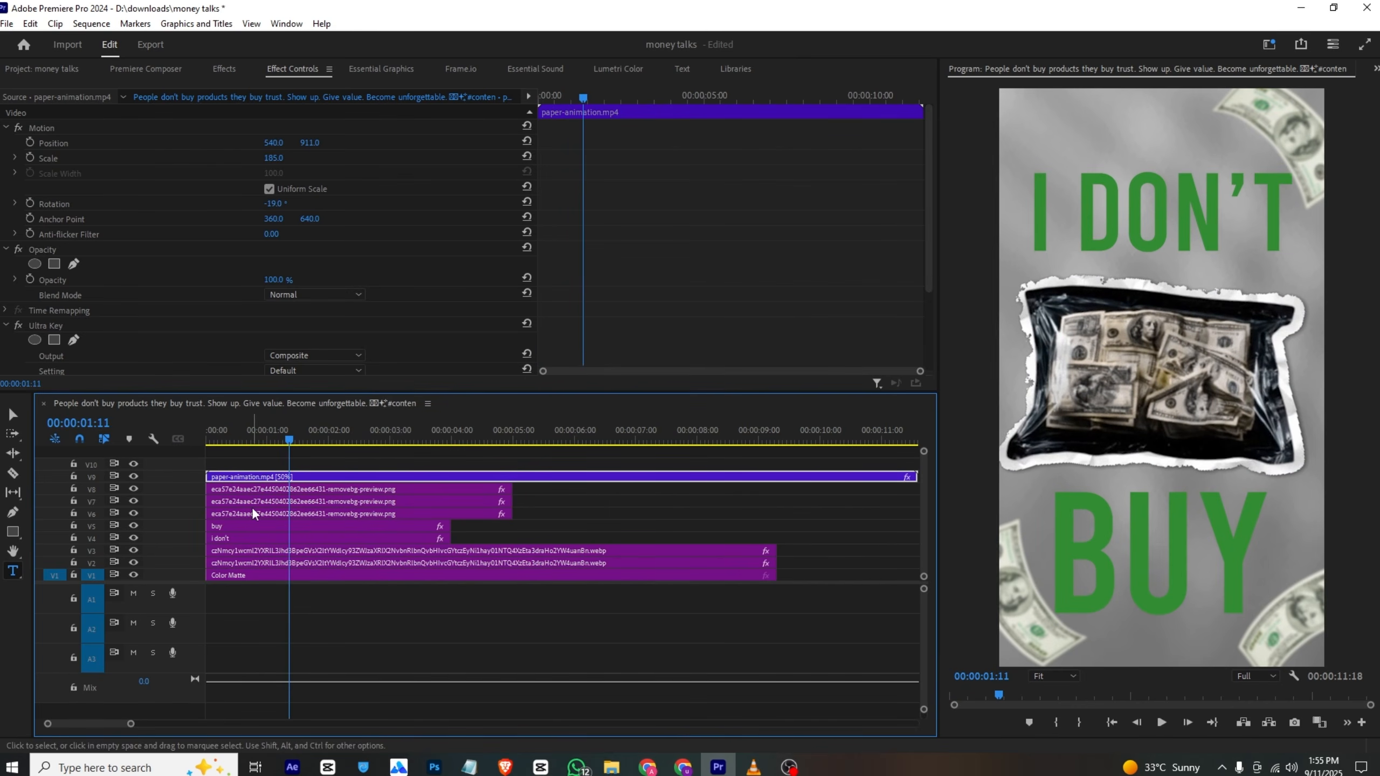
key(ctrl+r)
click(683, 426)
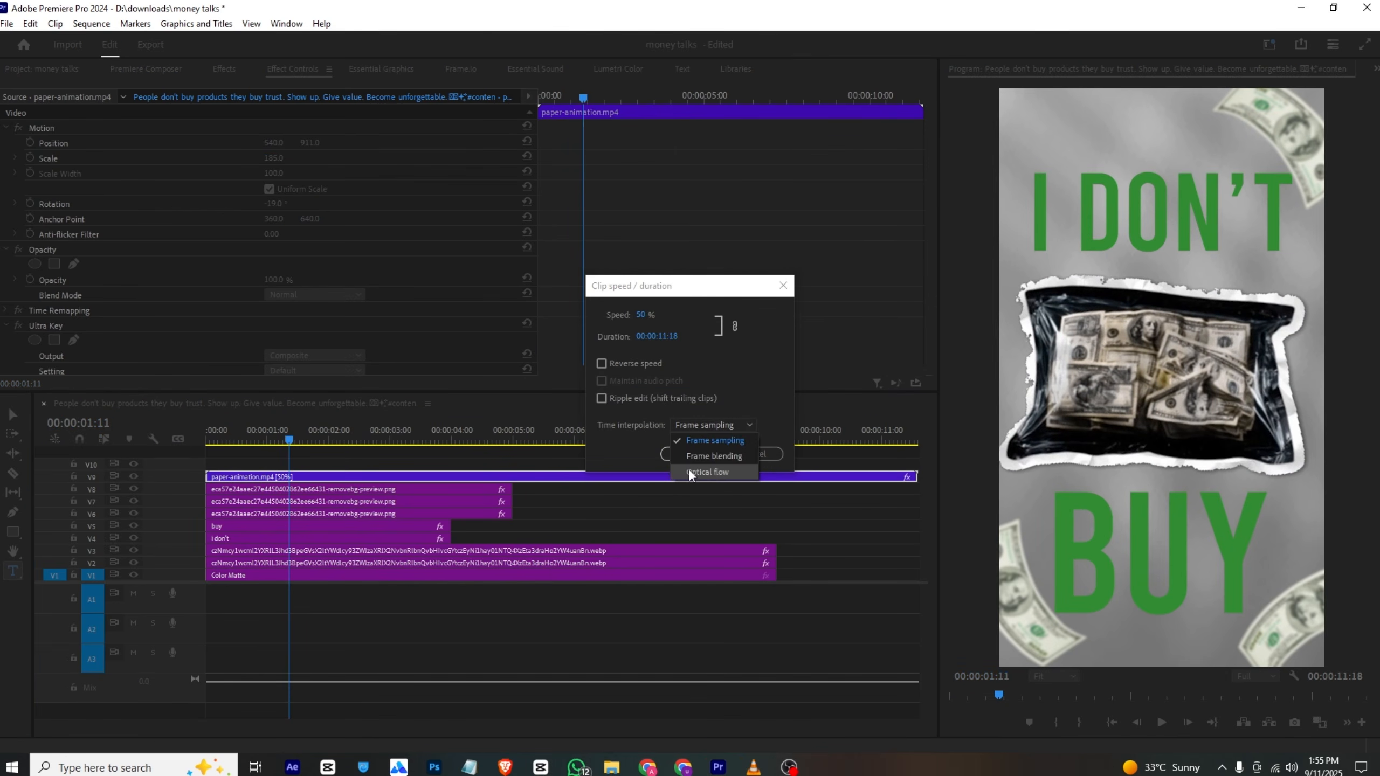
click(689, 470)
click(689, 454)
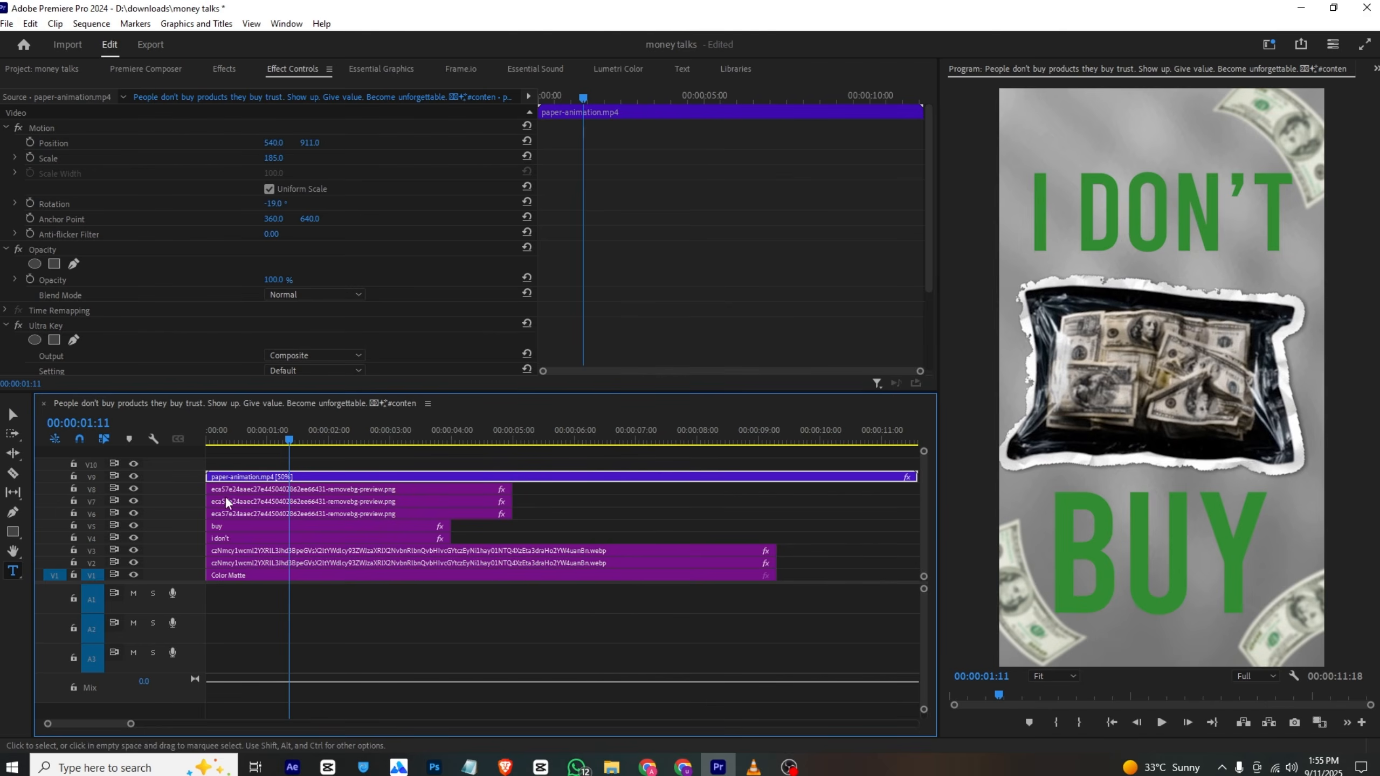
key(Home)
key(ctrl+s)
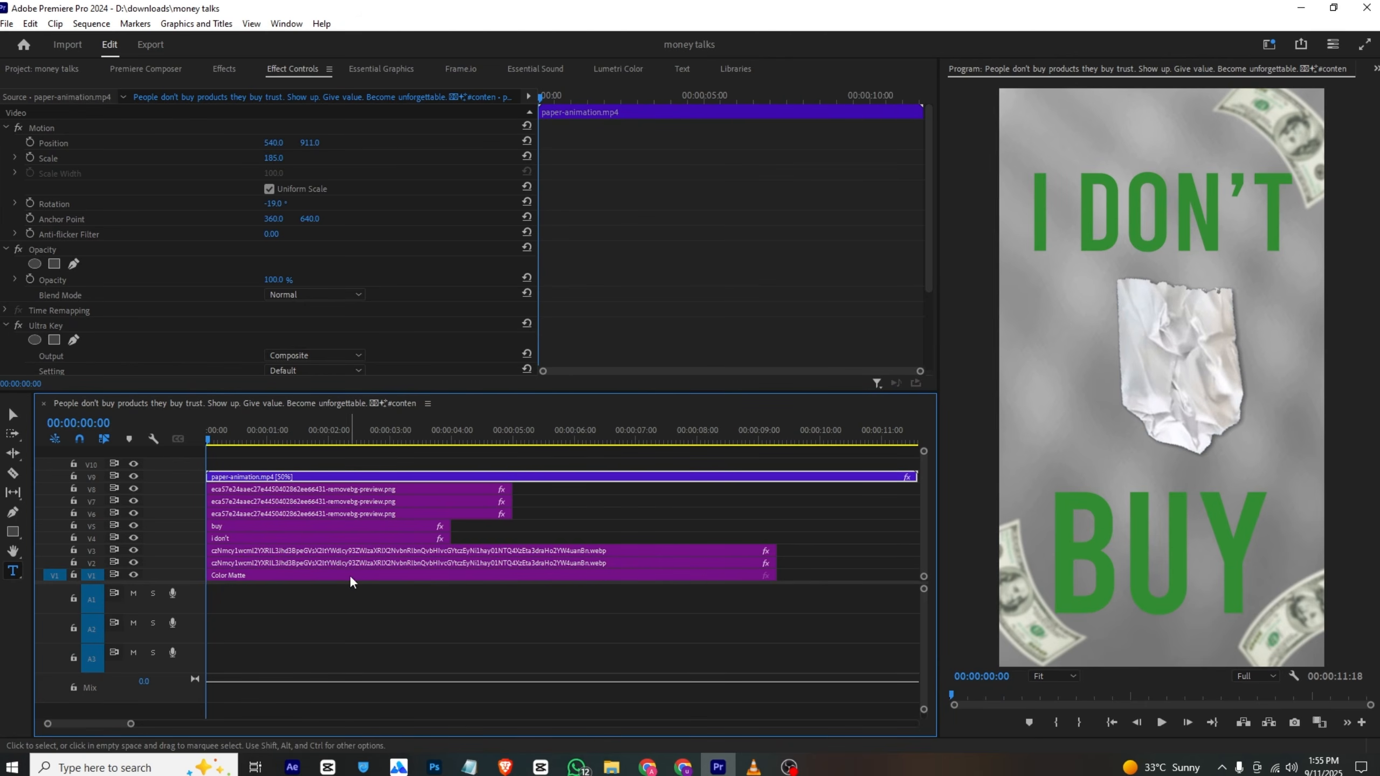
click(329, 490)
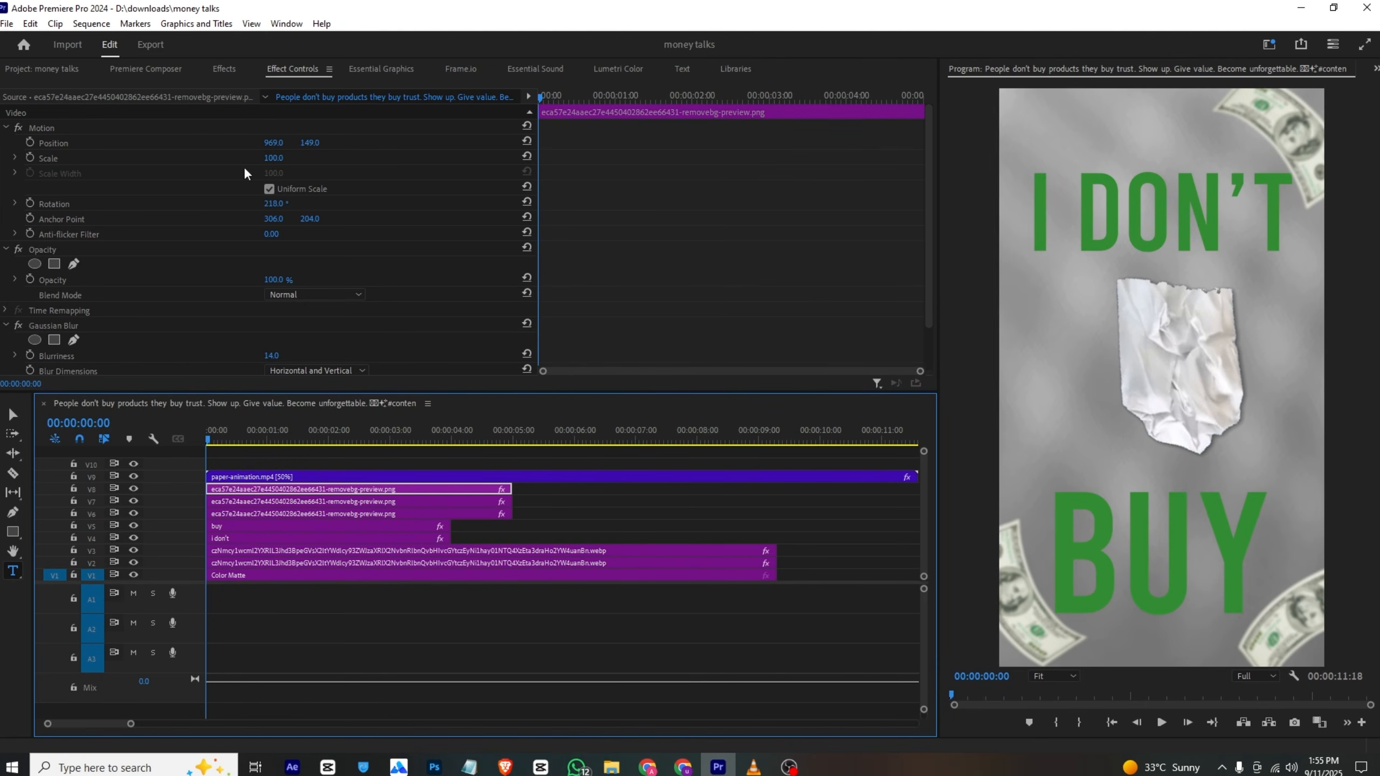
click(169, 69)
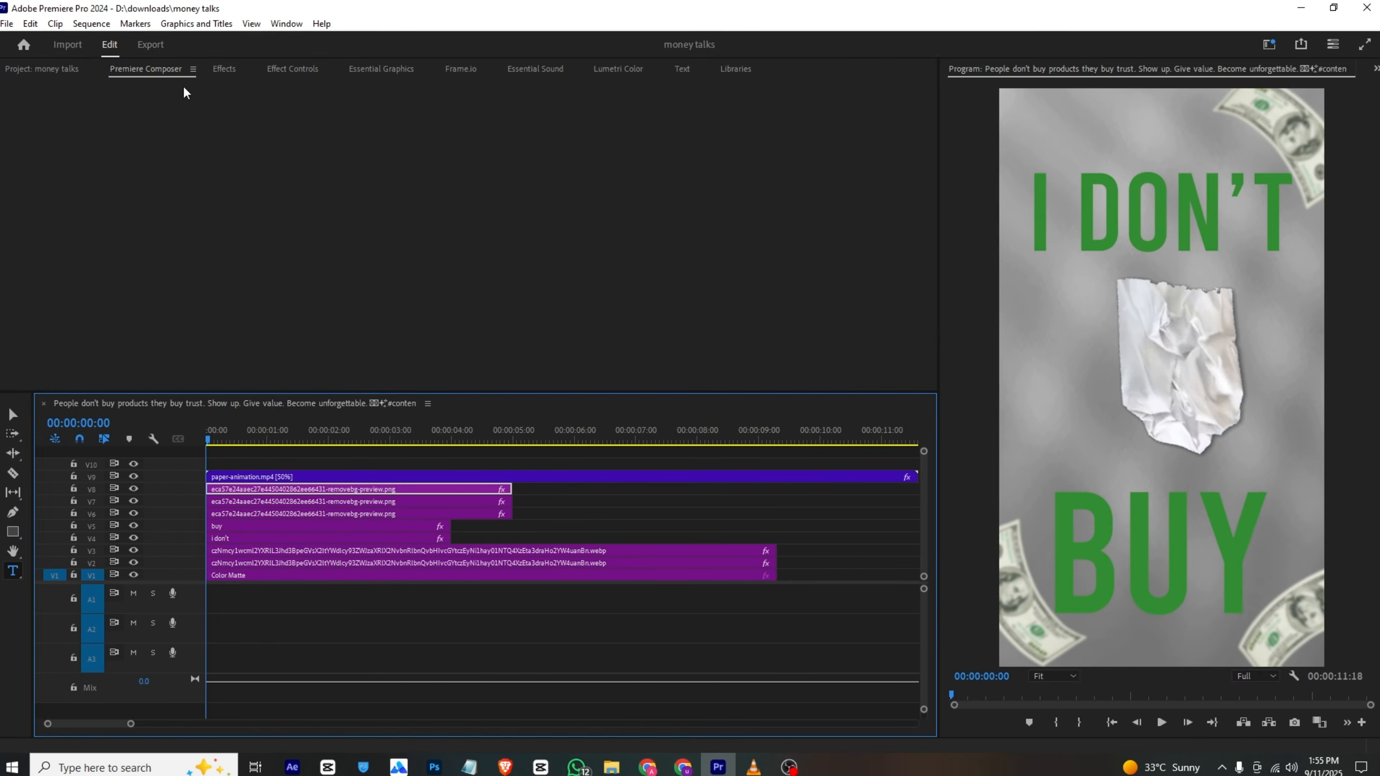
click(174, 68)
click(305, 477)
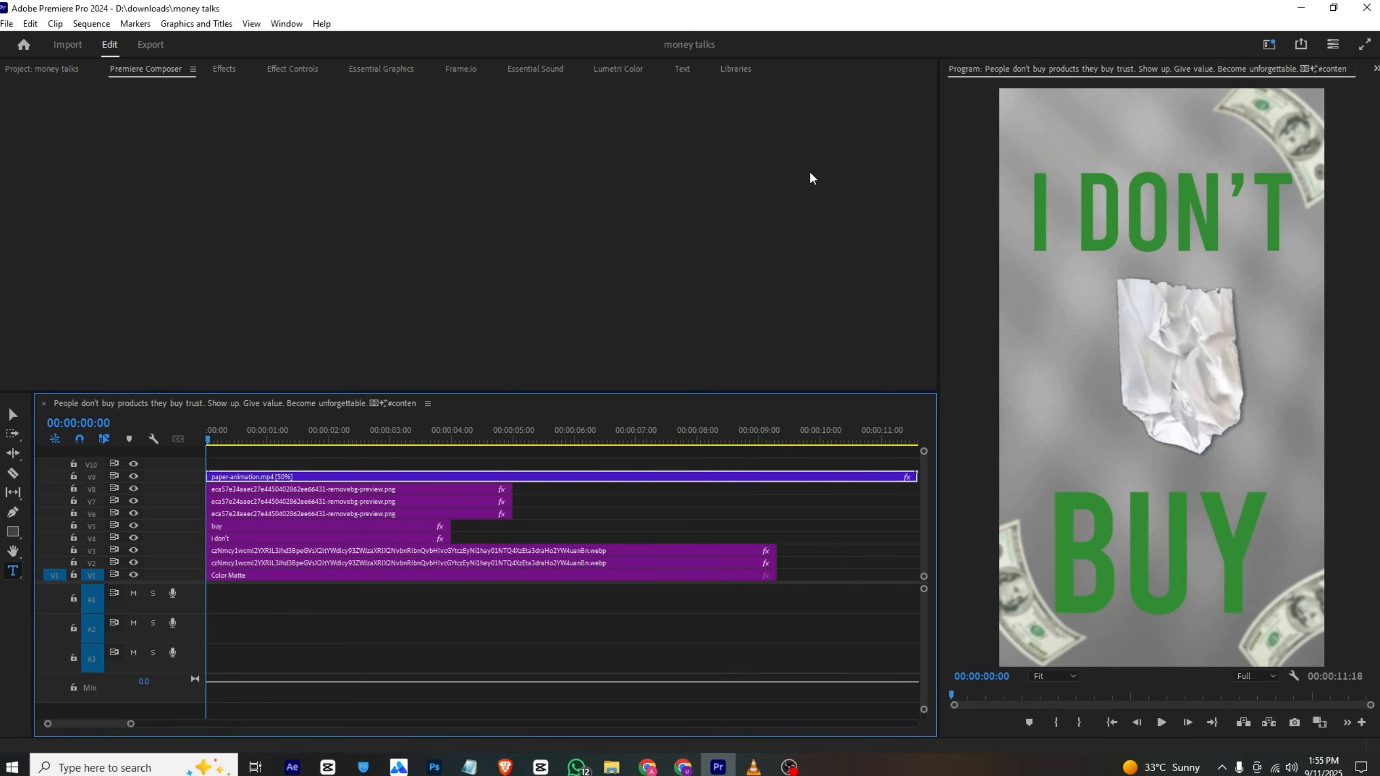
click(304, 69)
scroll(32, 288, down, 3)
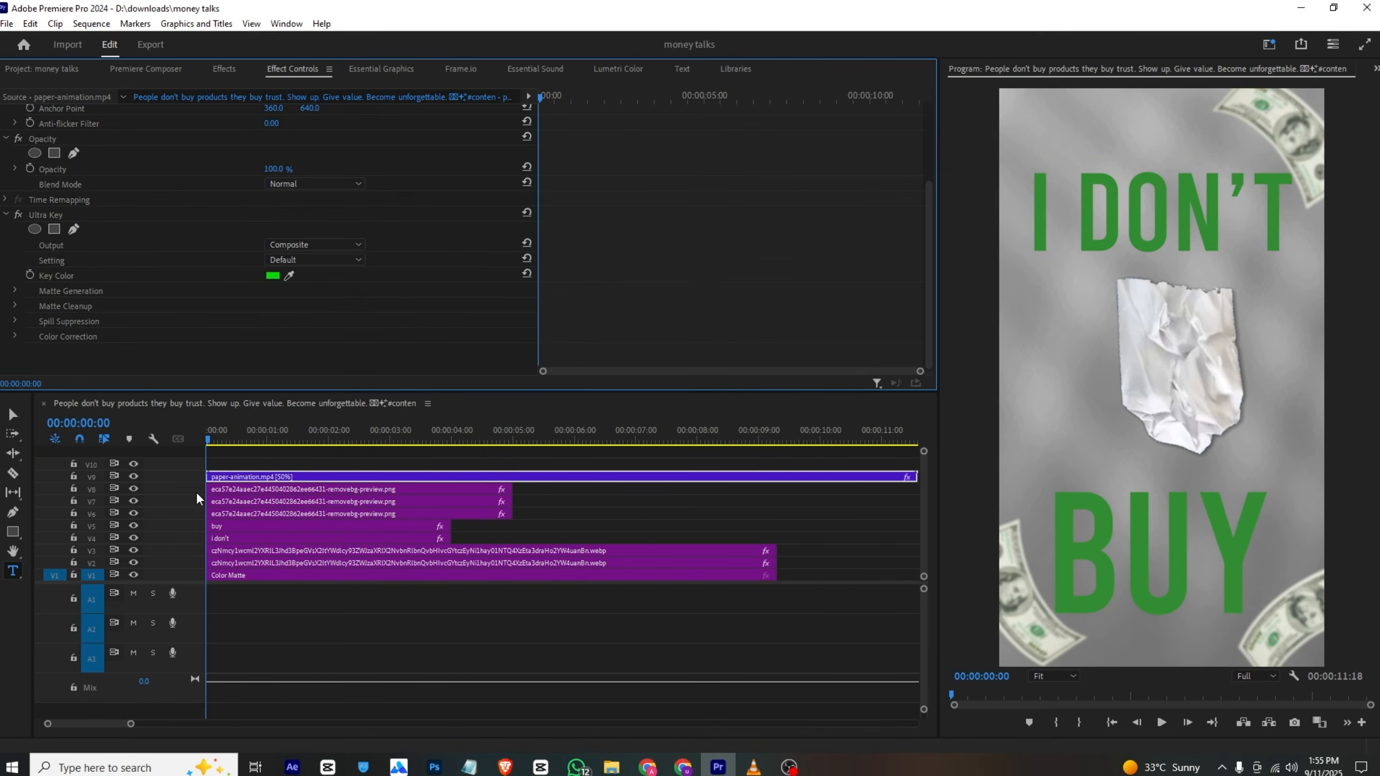
Keyframe the "I DON'T" text's opacity to fade in from 0% at the start to 100% at about 1.7 seconds, and preview it.
click(223, 492)
click(222, 536)
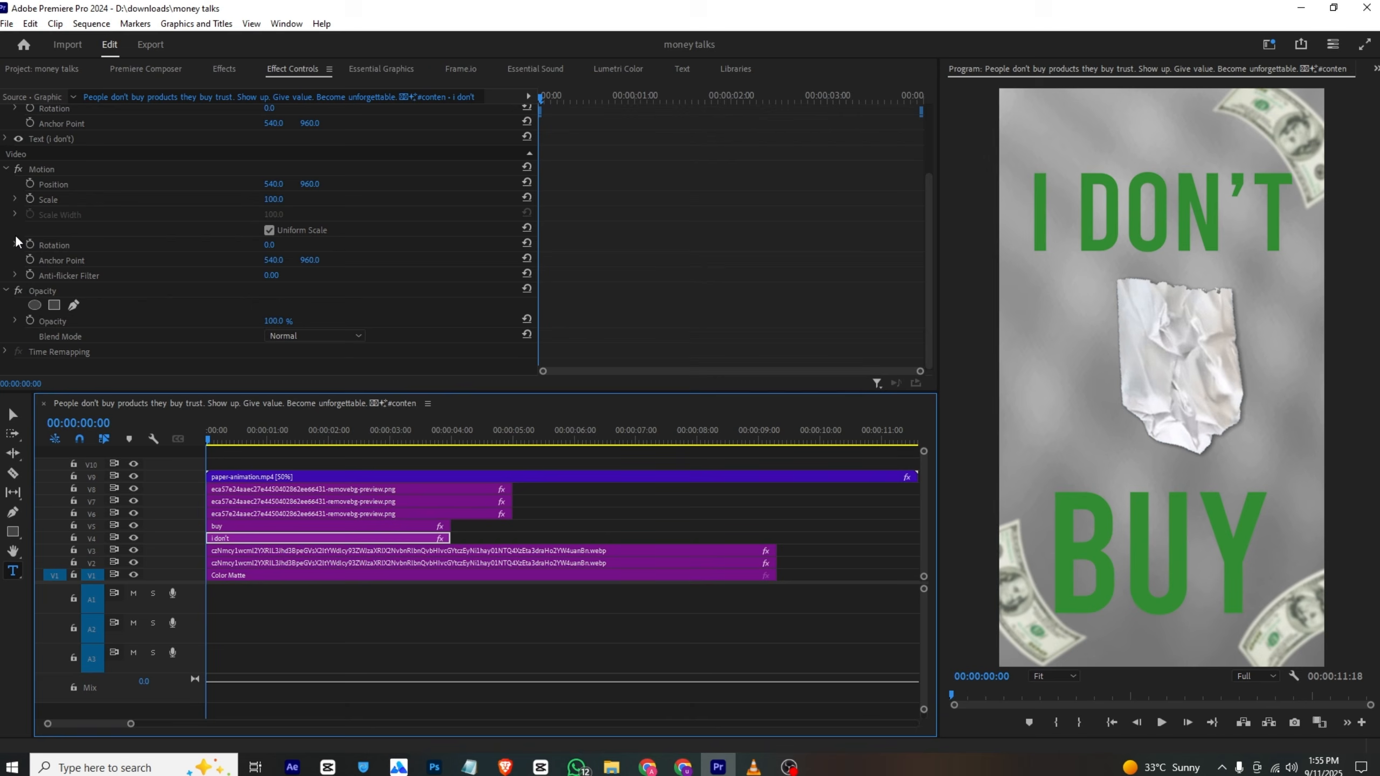
click(29, 320)
drag(541, 322, 704, 321)
drag(278, 321, 204, 321)
key(space)
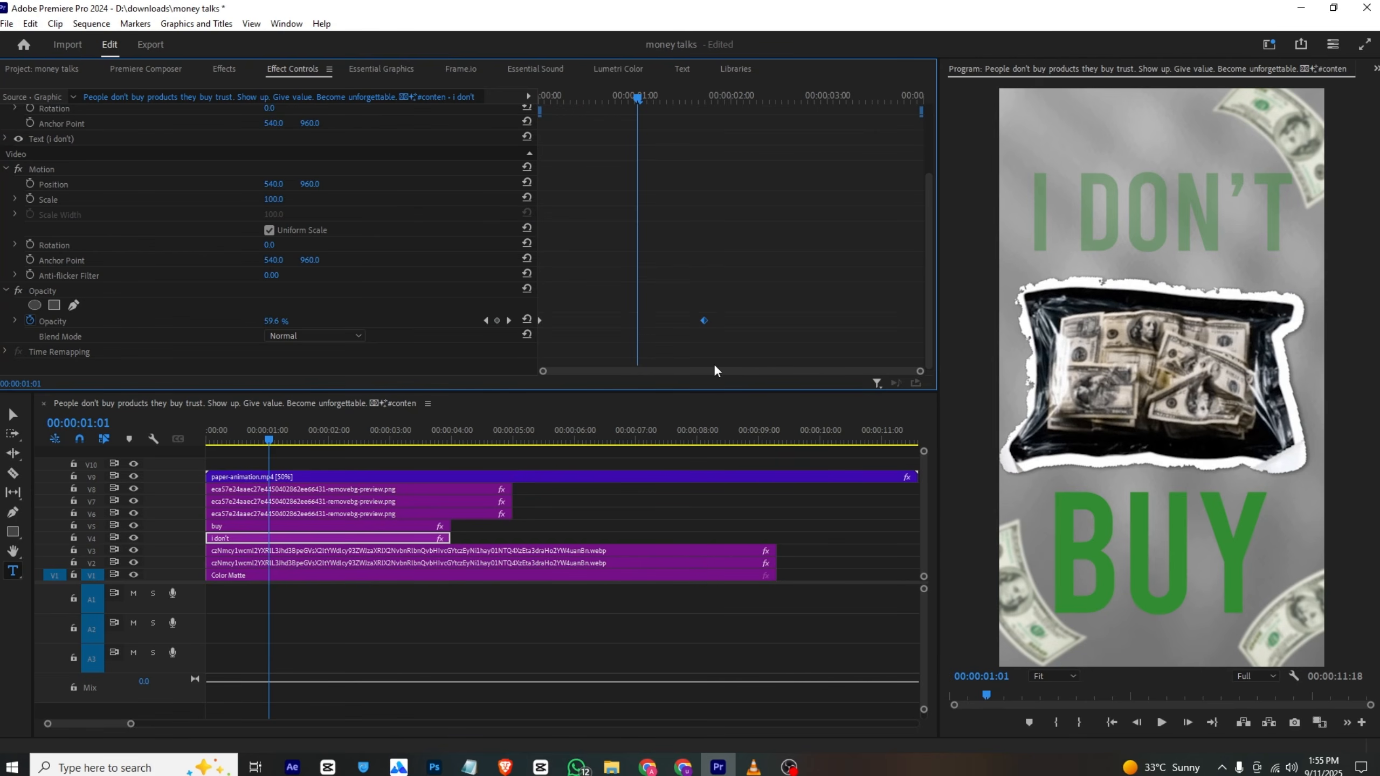
Move the end keyframe of the "I DON'T" opacity fade to about 0.9 seconds and apply Ease In to the fade keyframes.
drag(699, 323, 628, 341)
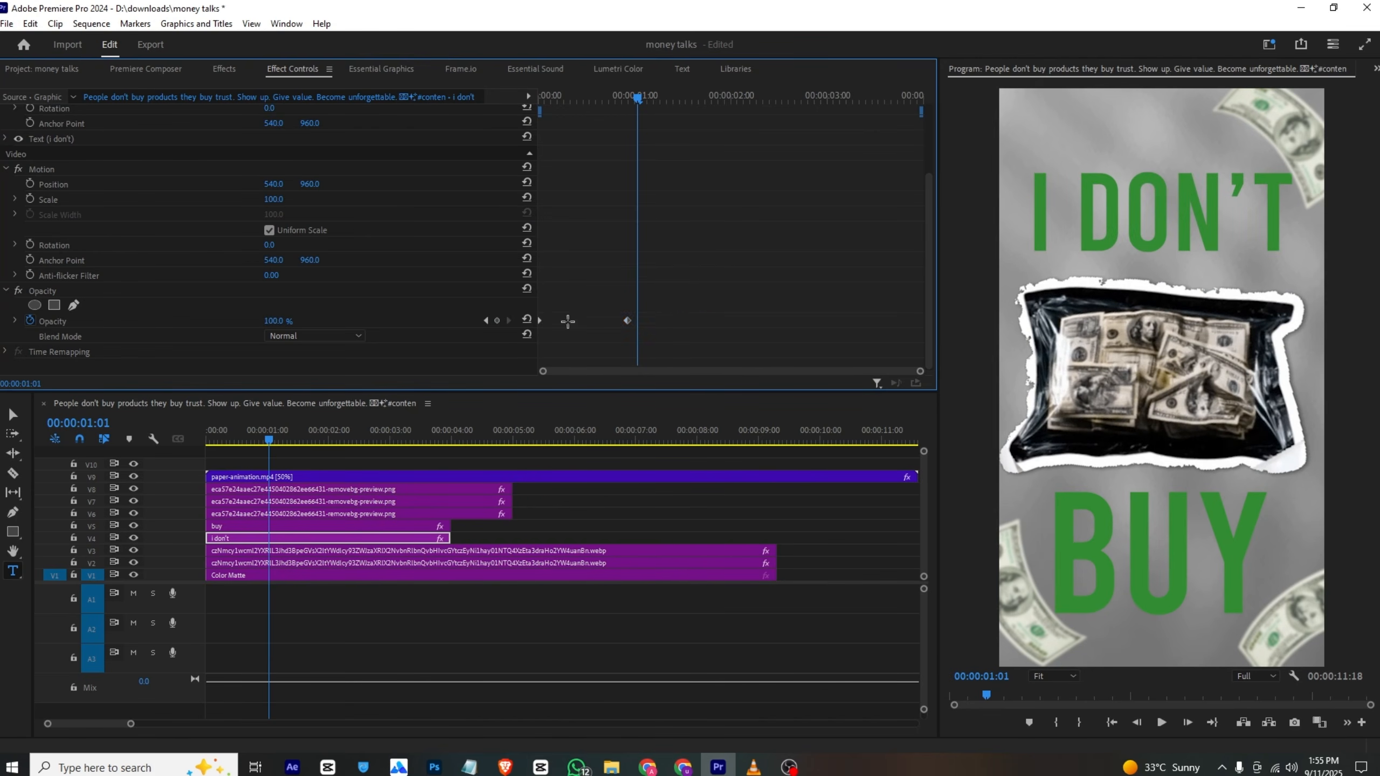
right_click(623, 322)
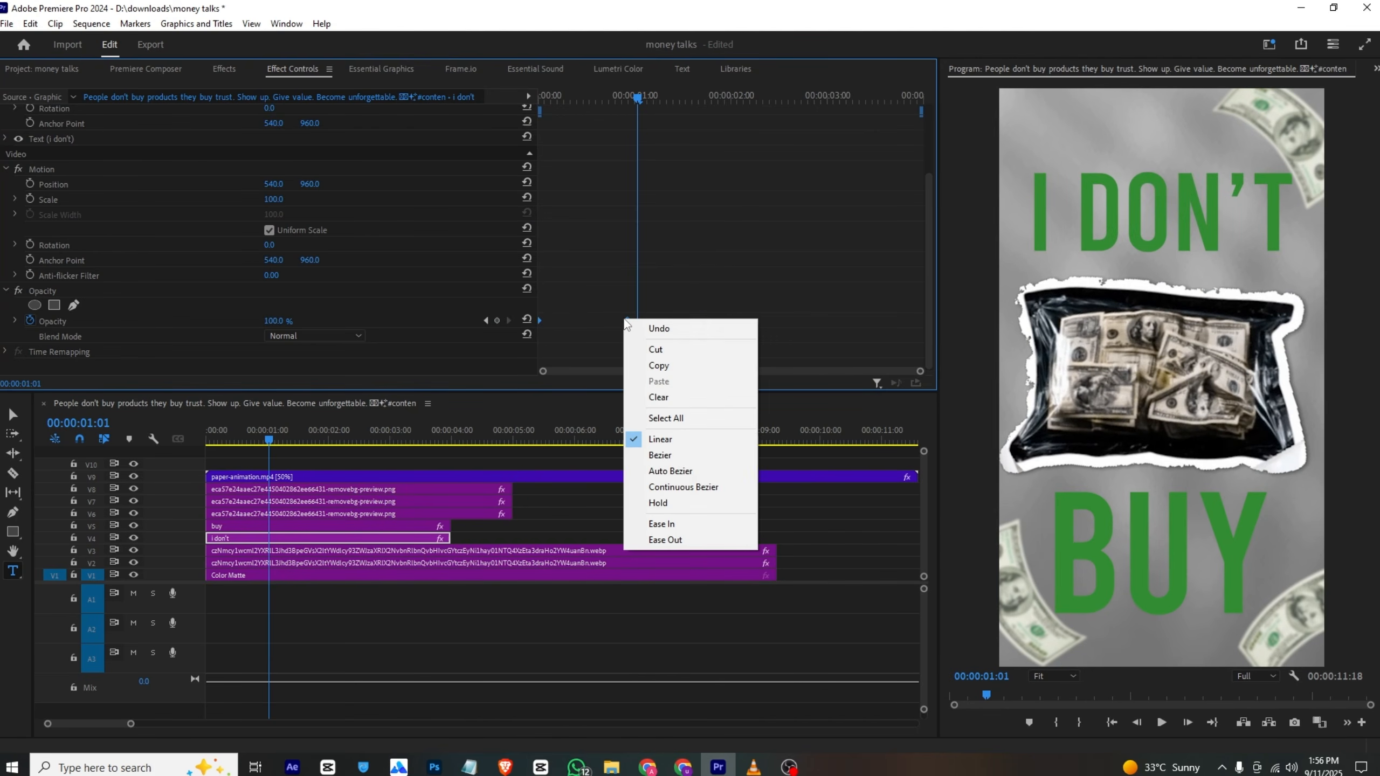
click(646, 524)
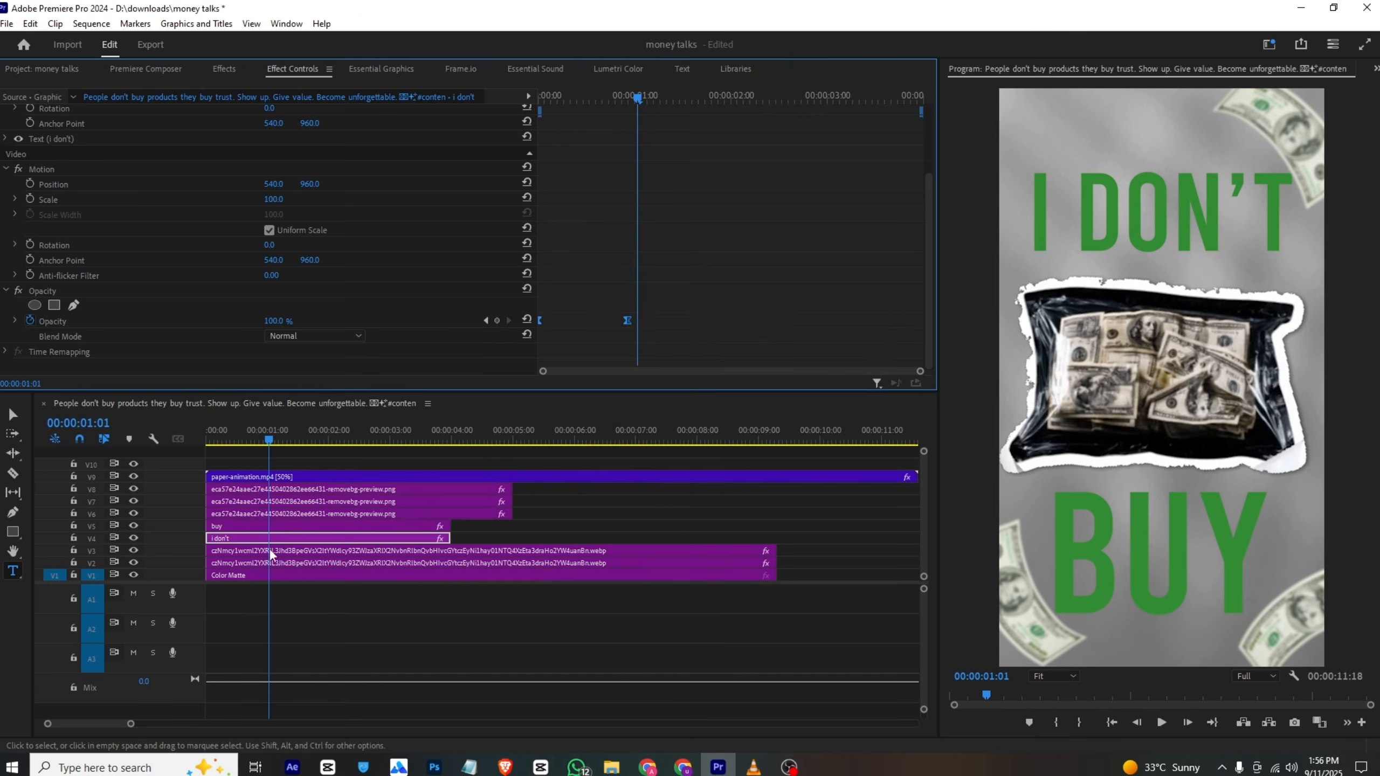
Nest the three dollar-bill clips as Nested Sequence 02 and move the paper animation down to track V7 directly above it.
click(475, 489)
drag(547, 490, 503, 512)
right_click(502, 511)
click(547, 398)
click(654, 397)
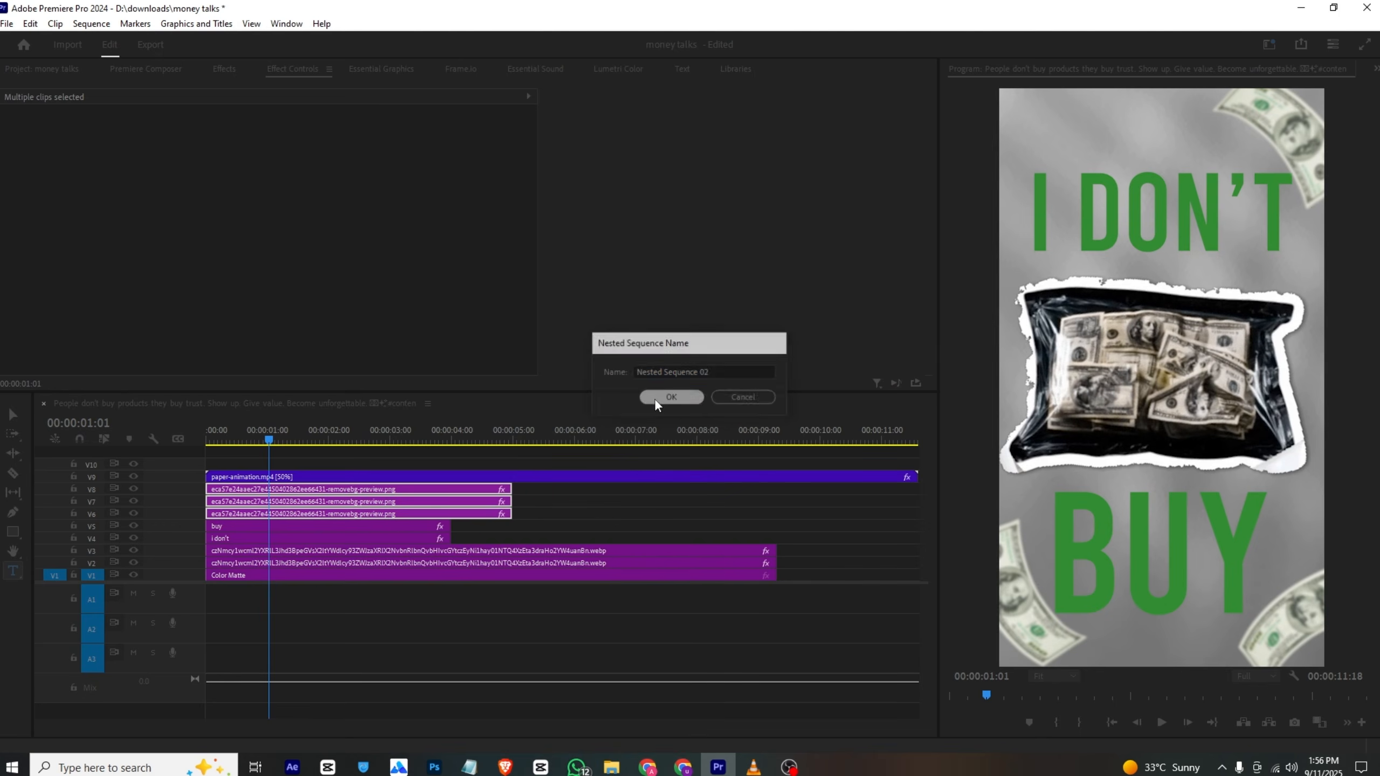
drag(284, 477, 285, 505)
click(286, 513)
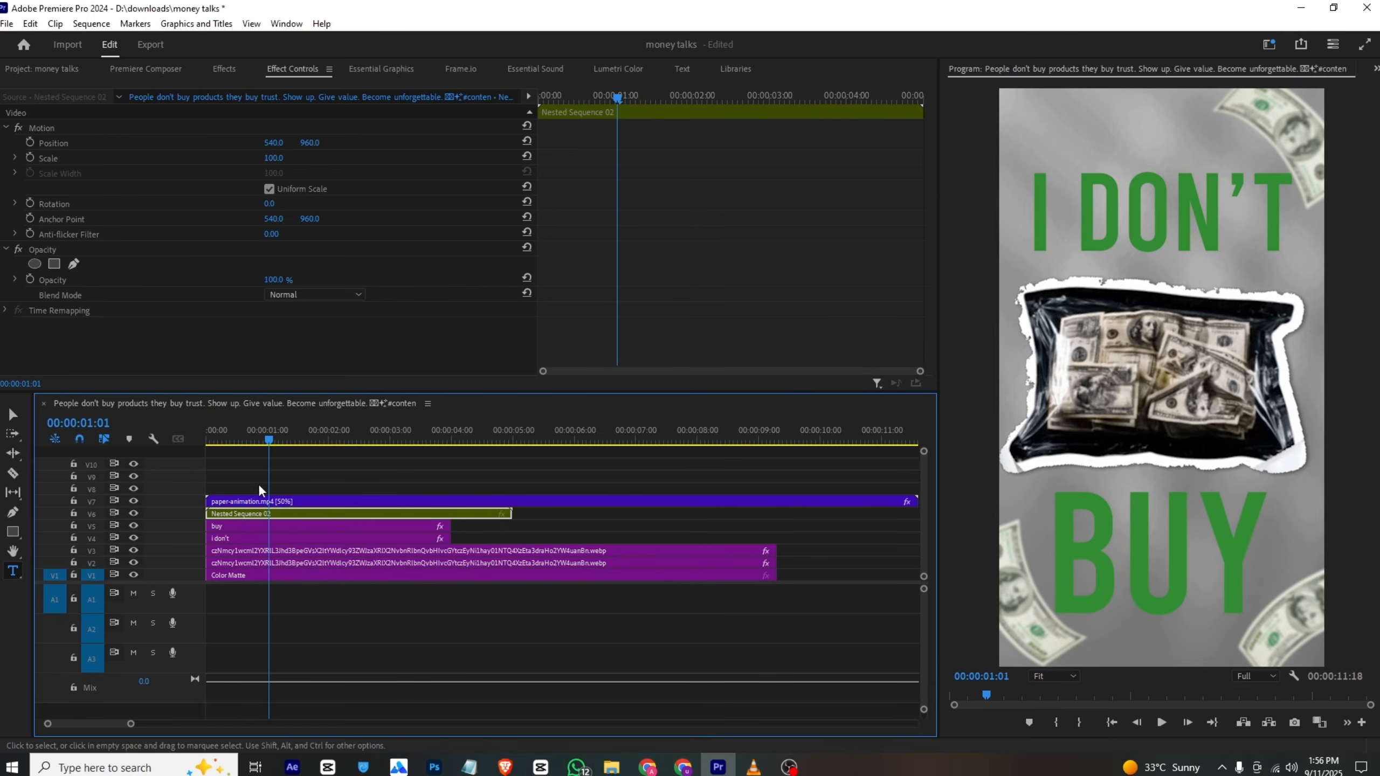
Keyframe Nested Sequence 02's scale to shrink from an enlarged size at the start to 100 at about 2 seconds, and preview it.
key(Home)
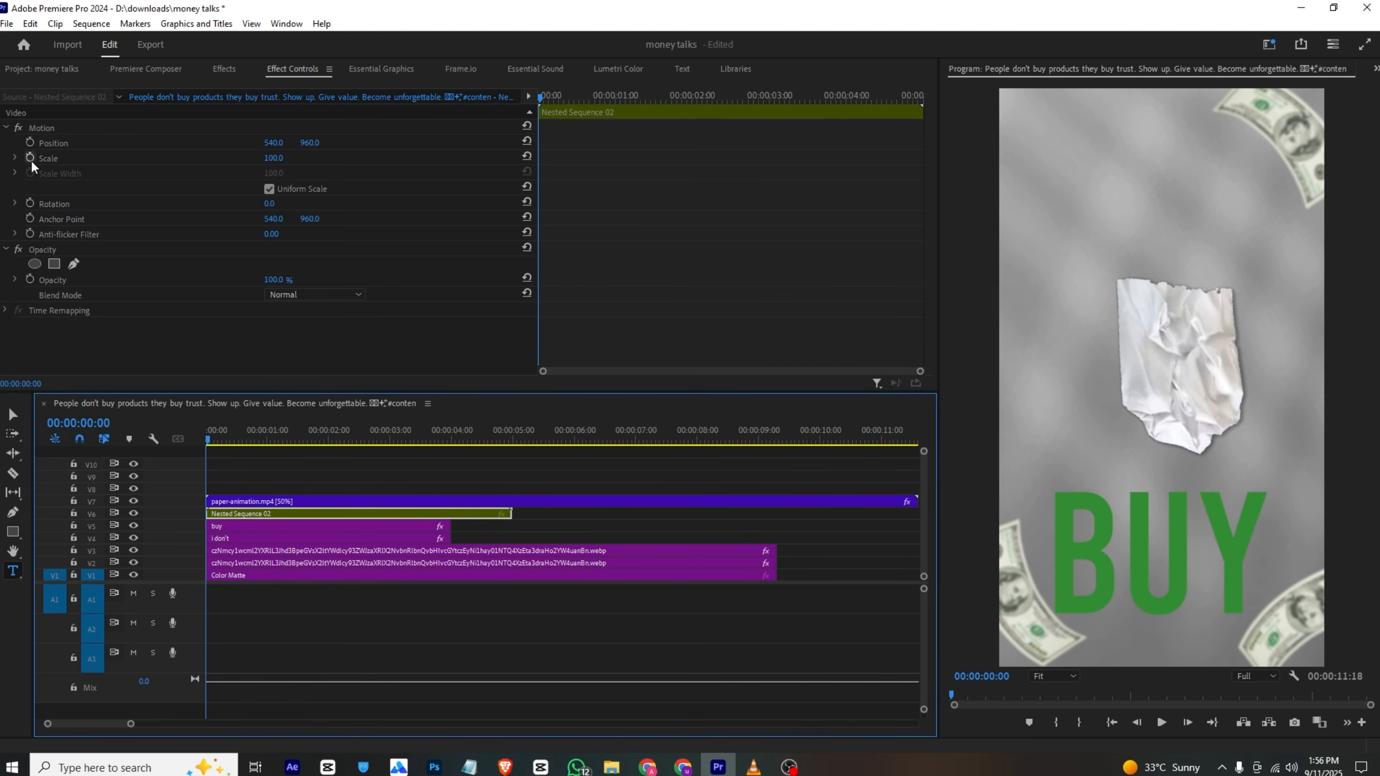
click(30, 158)
drag(540, 157, 699, 158)
drag(274, 158, 288, 158)
key(space)
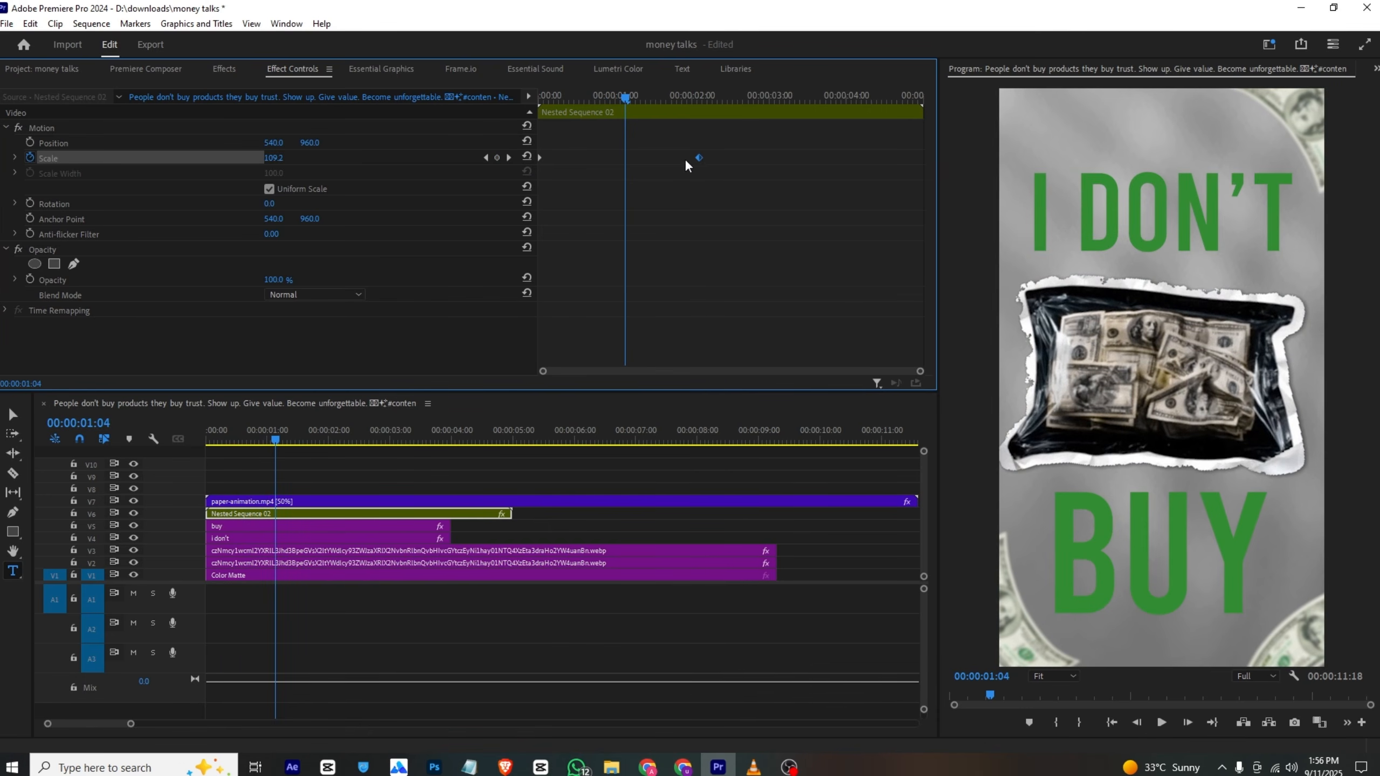
Move the end scale keyframe of the bills to 00:00:01:04, apply Ease In to the scale keyframes, and preview from the start.
drag(698, 157, 625, 171)
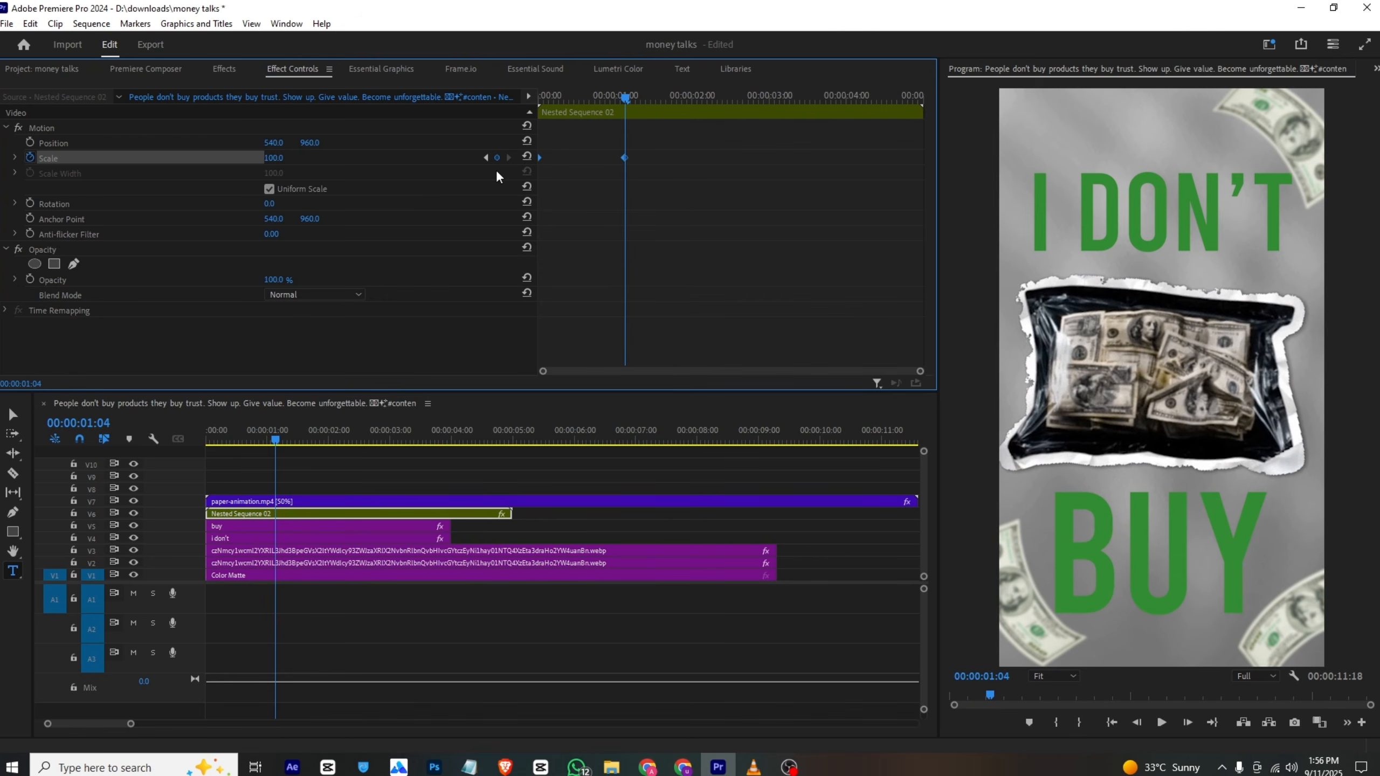
right_click(623, 157)
click(690, 358)
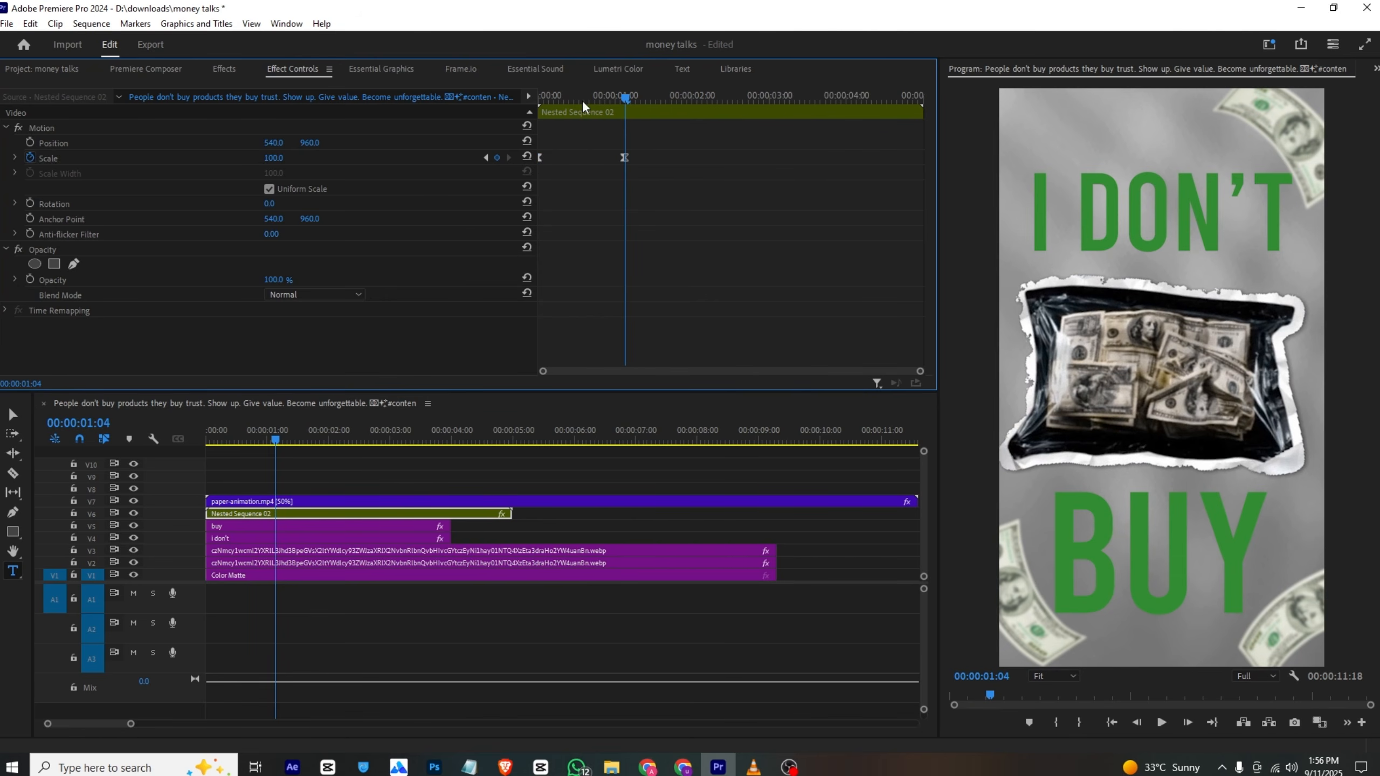
key(Home)
key(space)
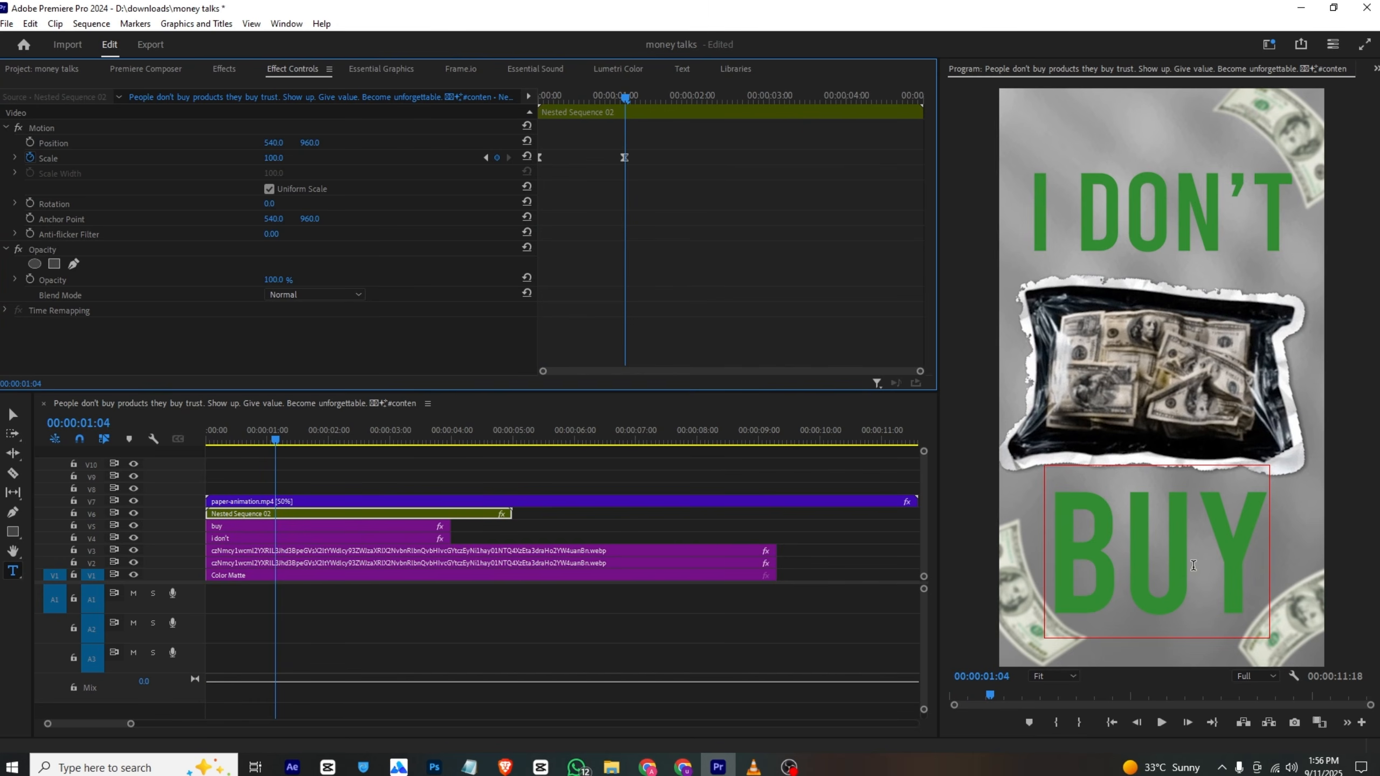
Switch to the reference video in VLC and play and scrub through the transition into the "From STRANGERS" scene.
click(753, 766)
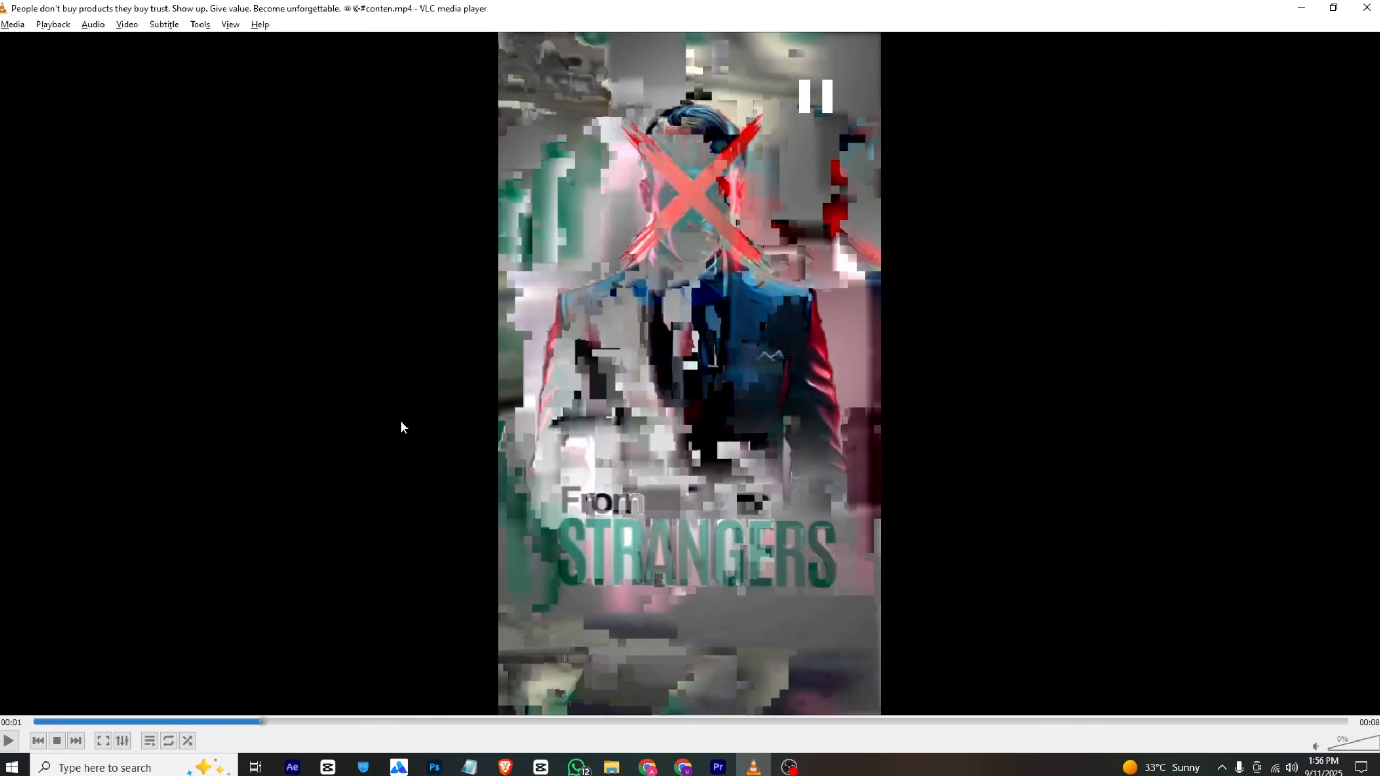
key(space)
key(space)
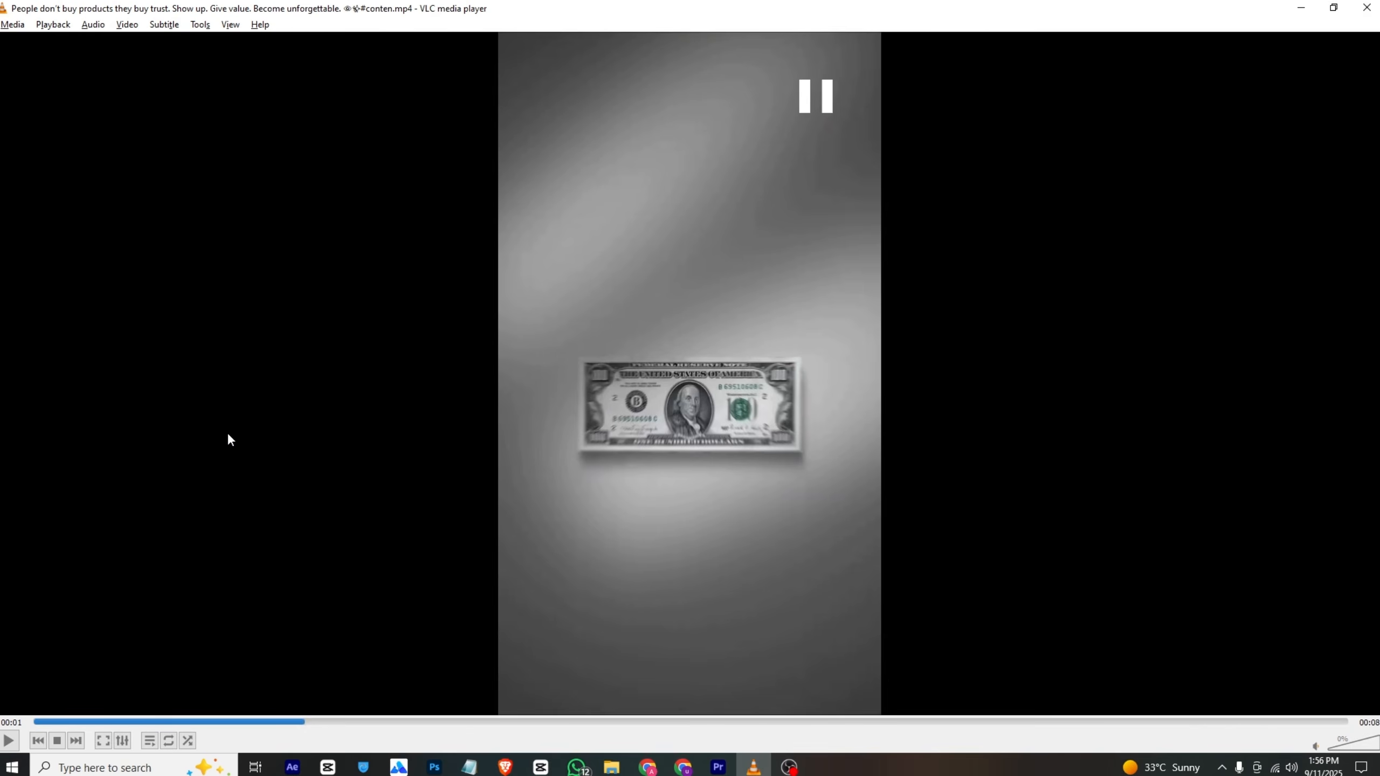
drag(203, 726, 299, 727)
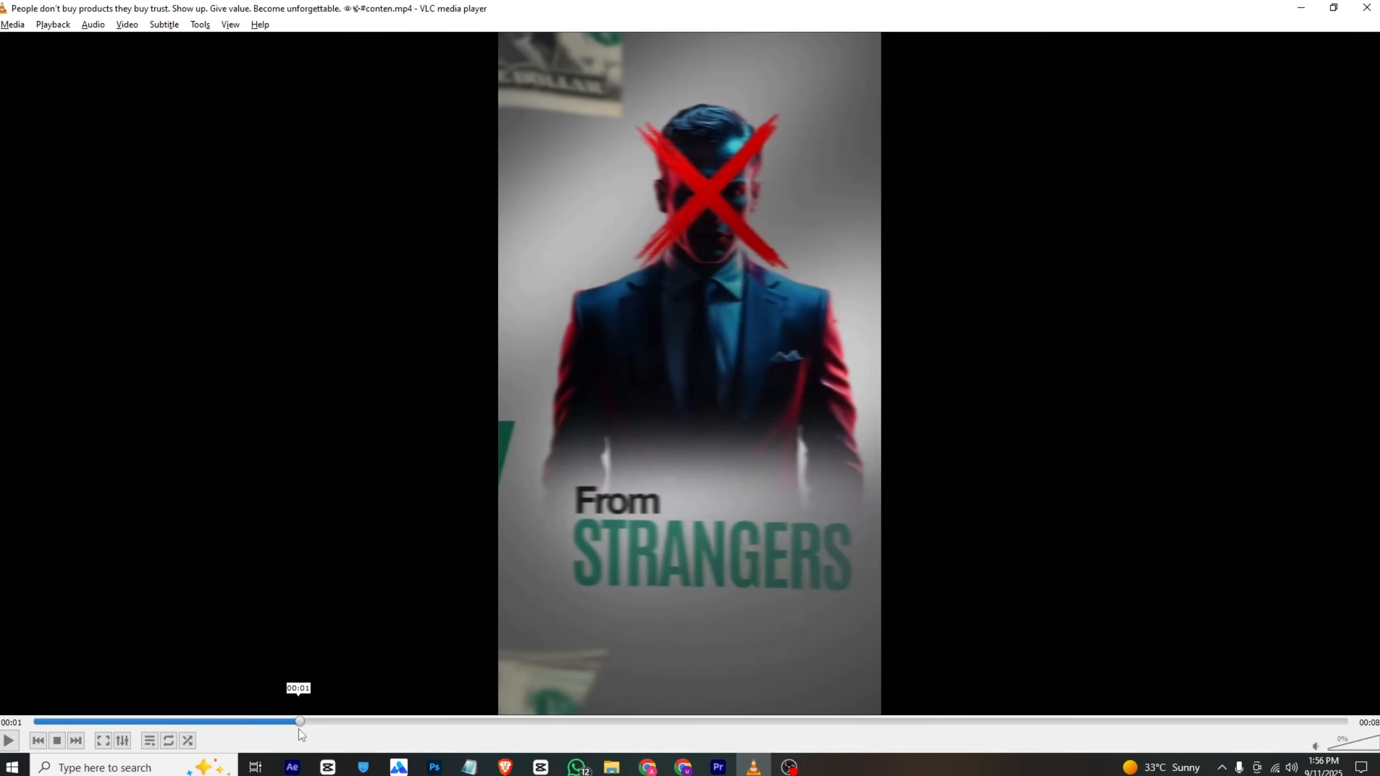
Back in Premiere Pro, nest the paper animation, Nested Sequence 02 and both text clips together as Nested Sequence 03.
click(718, 766)
drag(304, 476, 317, 566)
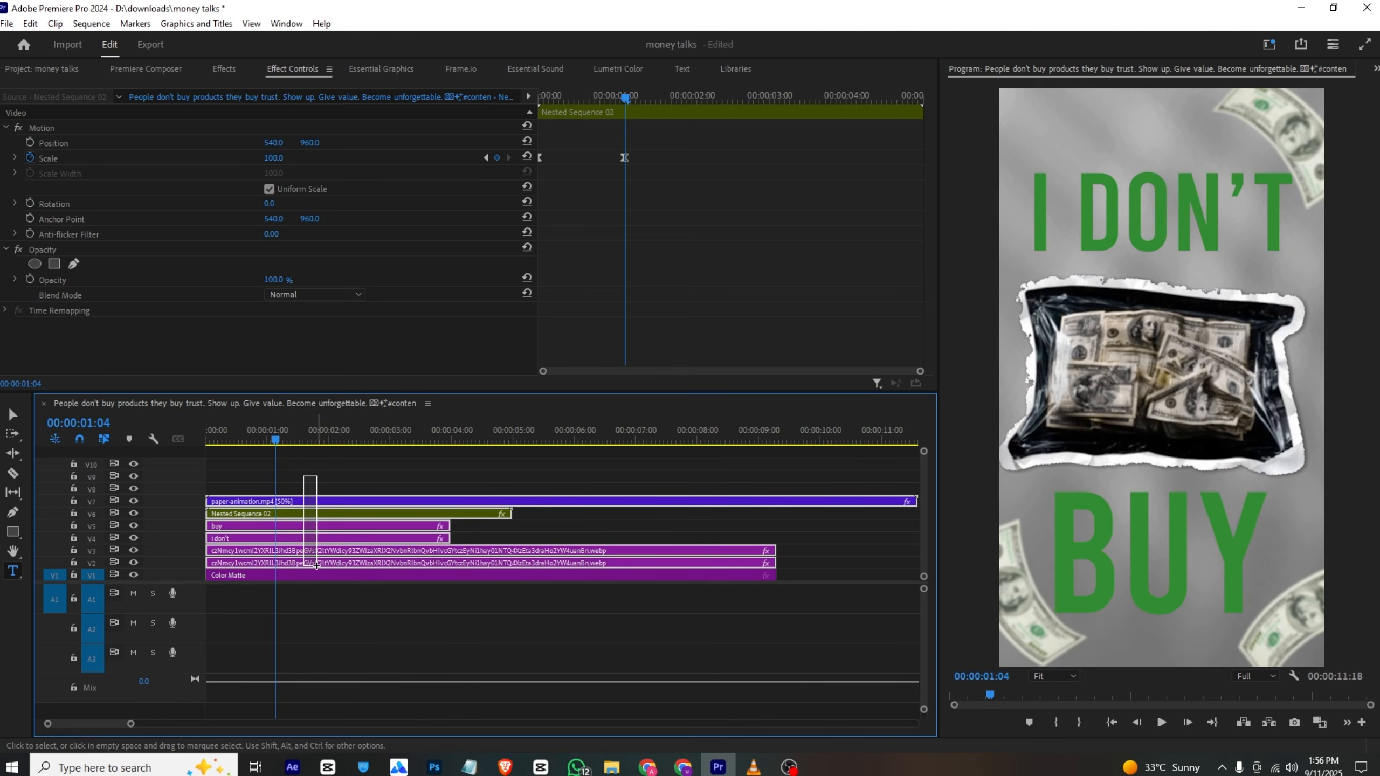
right_click(306, 561)
click(262, 542)
click(270, 489)
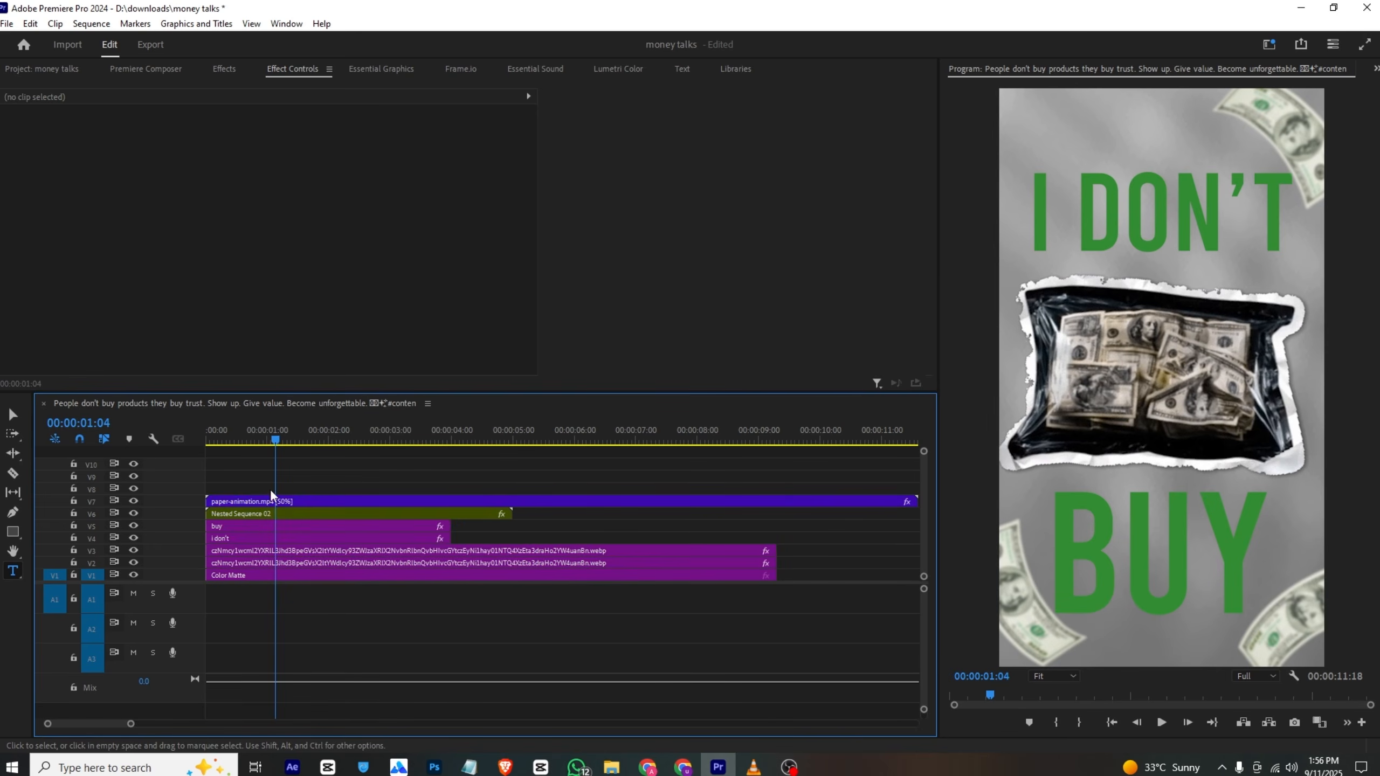
drag(309, 484, 274, 542)
right_click(273, 539)
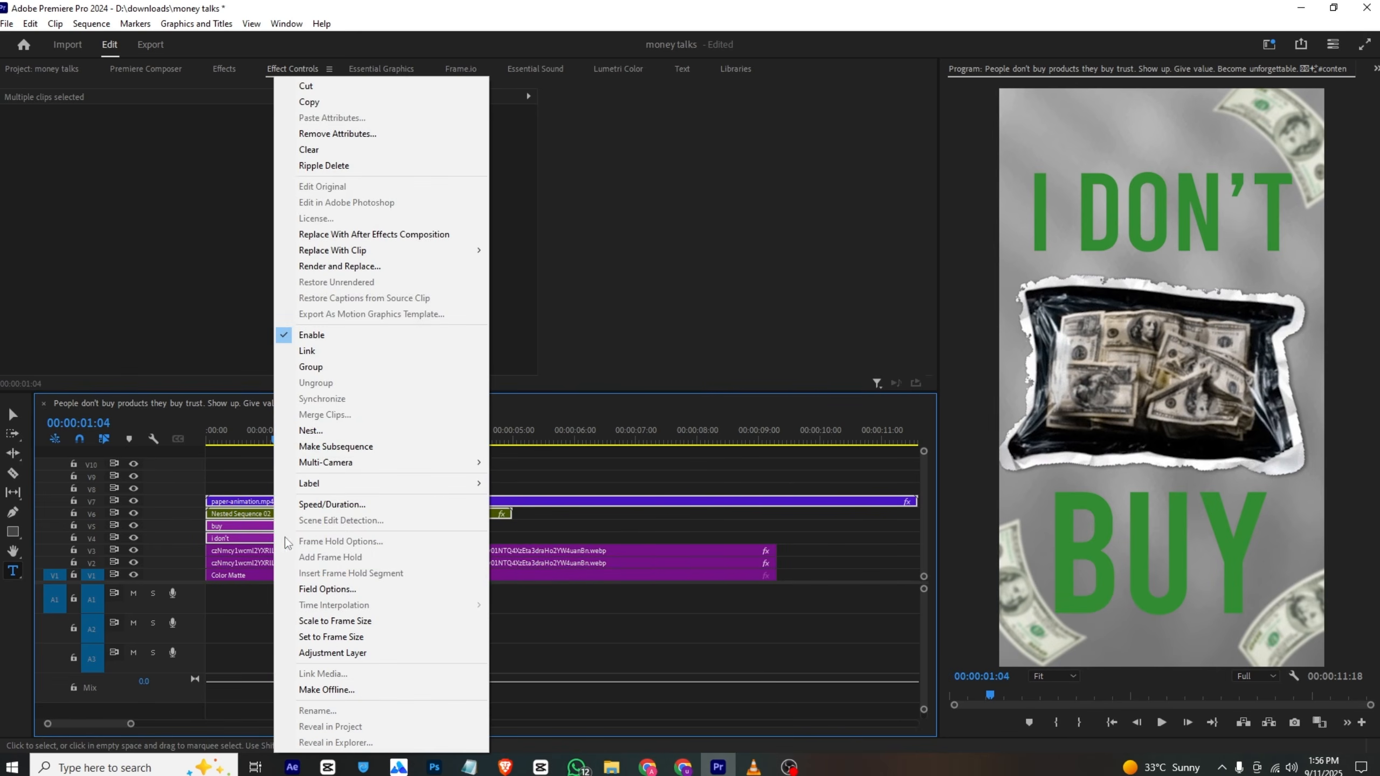
click(342, 435)
click(662, 399)
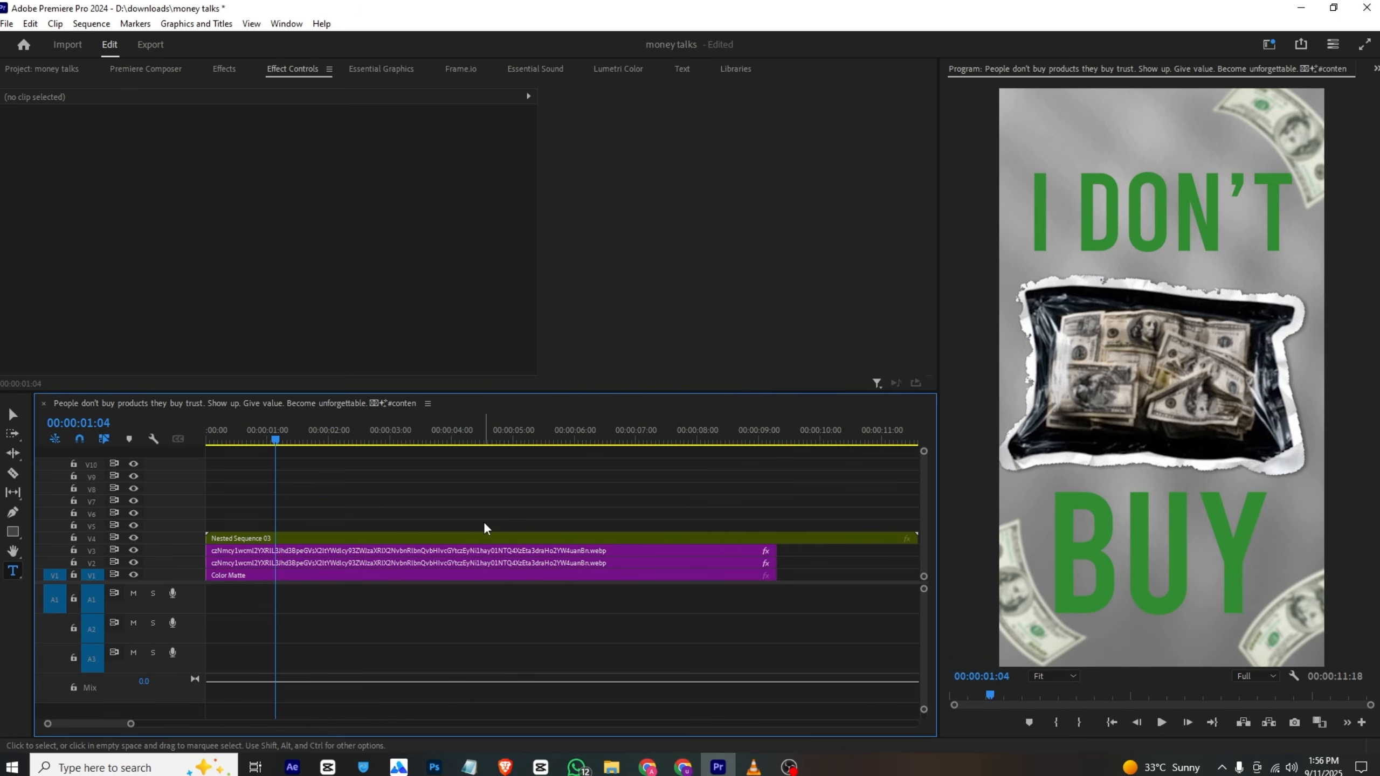
Nest the two webp backgrounds and the Color Matte as Nested Sequence 04, and move Nested Sequence 03 down to track V2.
drag(817, 550, 782, 583)
right_click(741, 577)
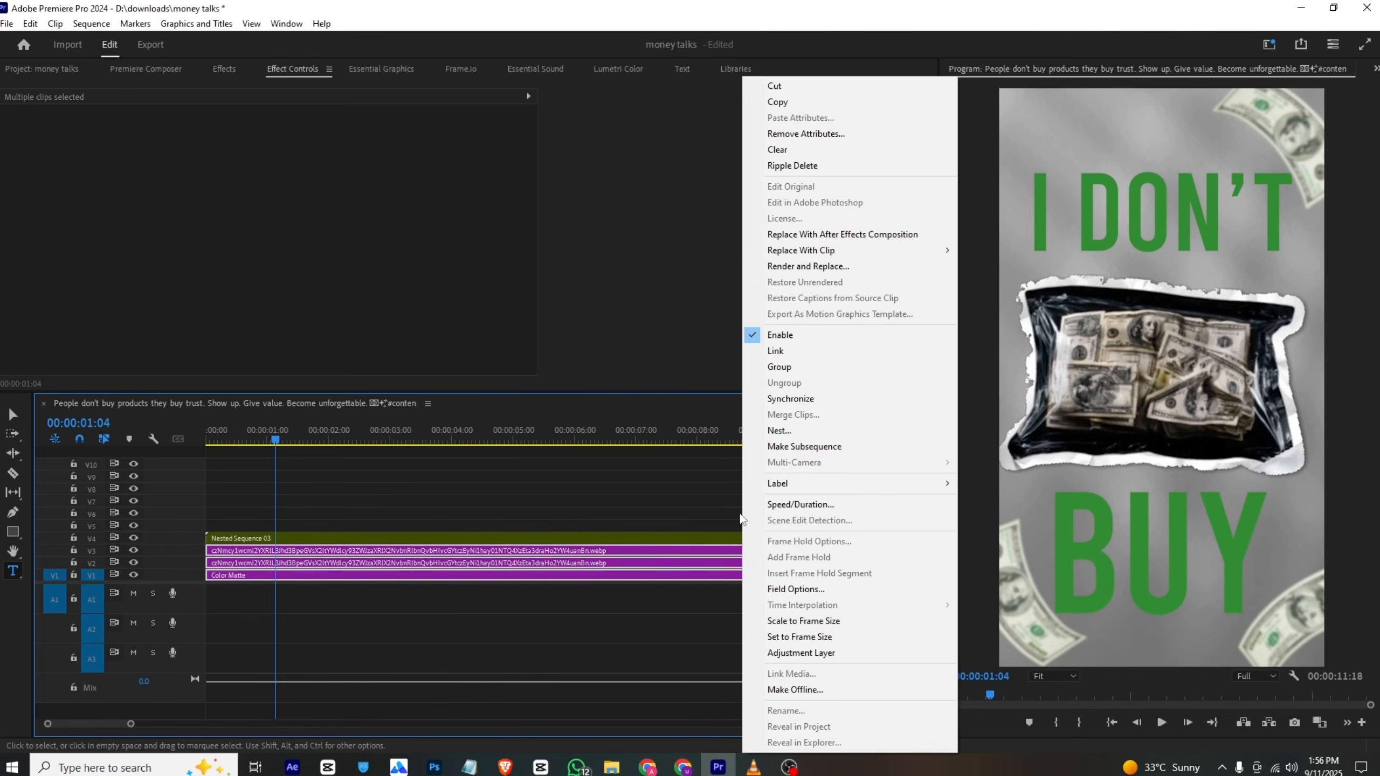
click(752, 433)
click(671, 422)
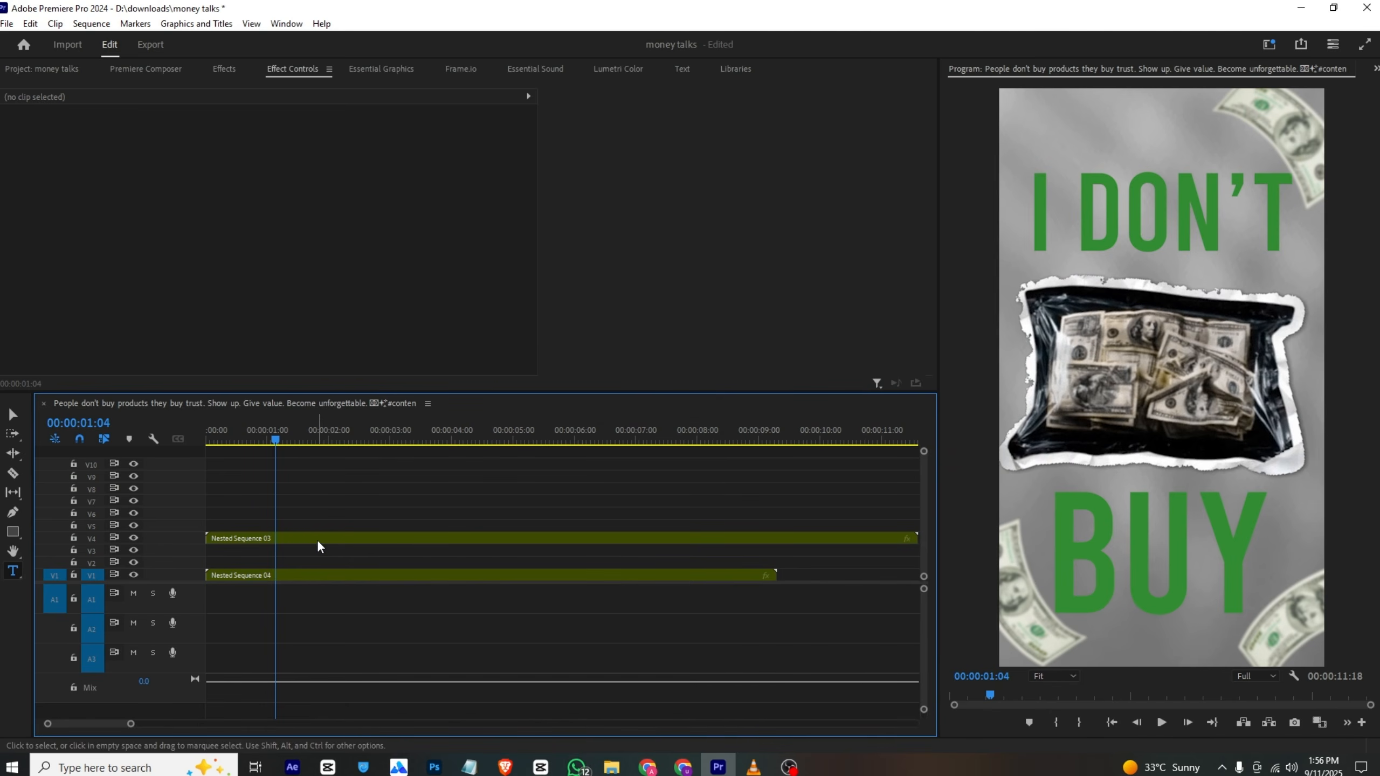
drag(288, 537, 288, 564)
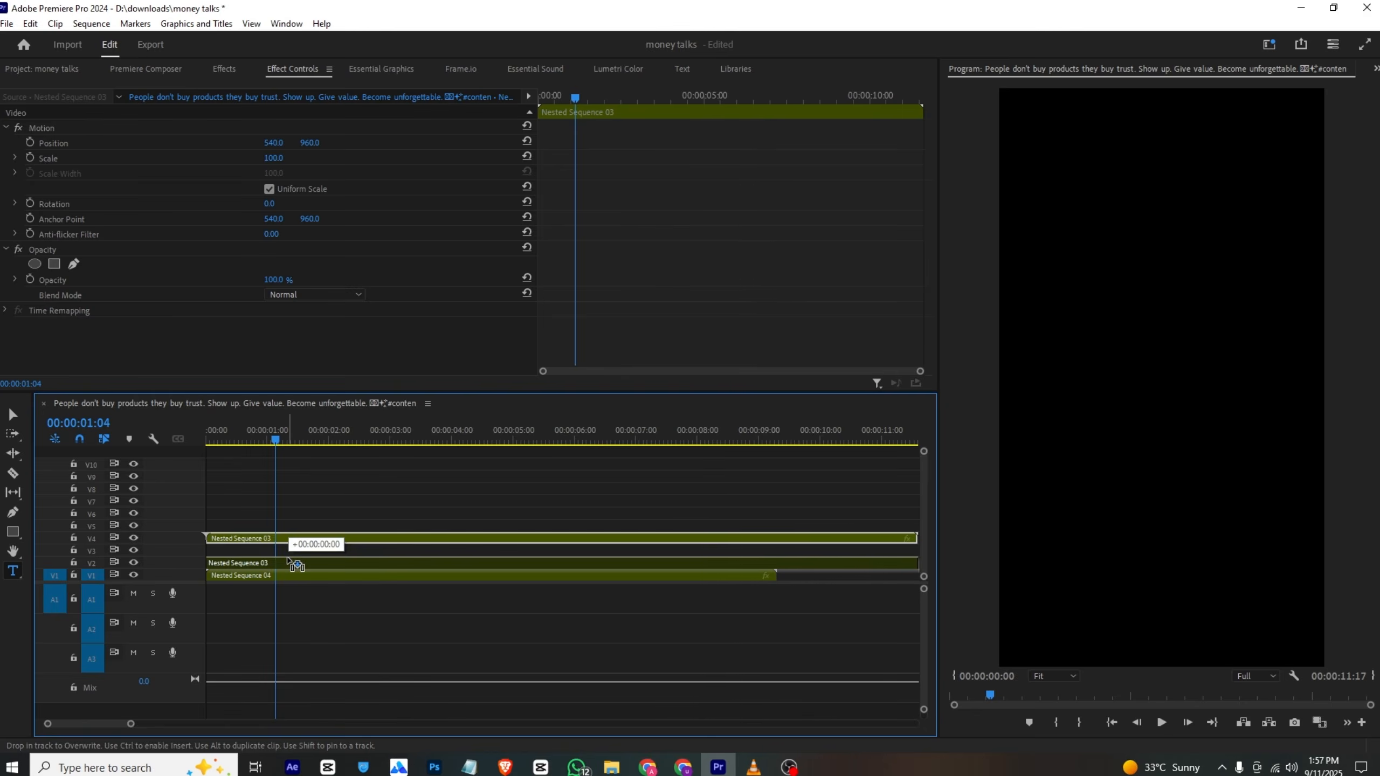
drag(923, 451, 921, 455)
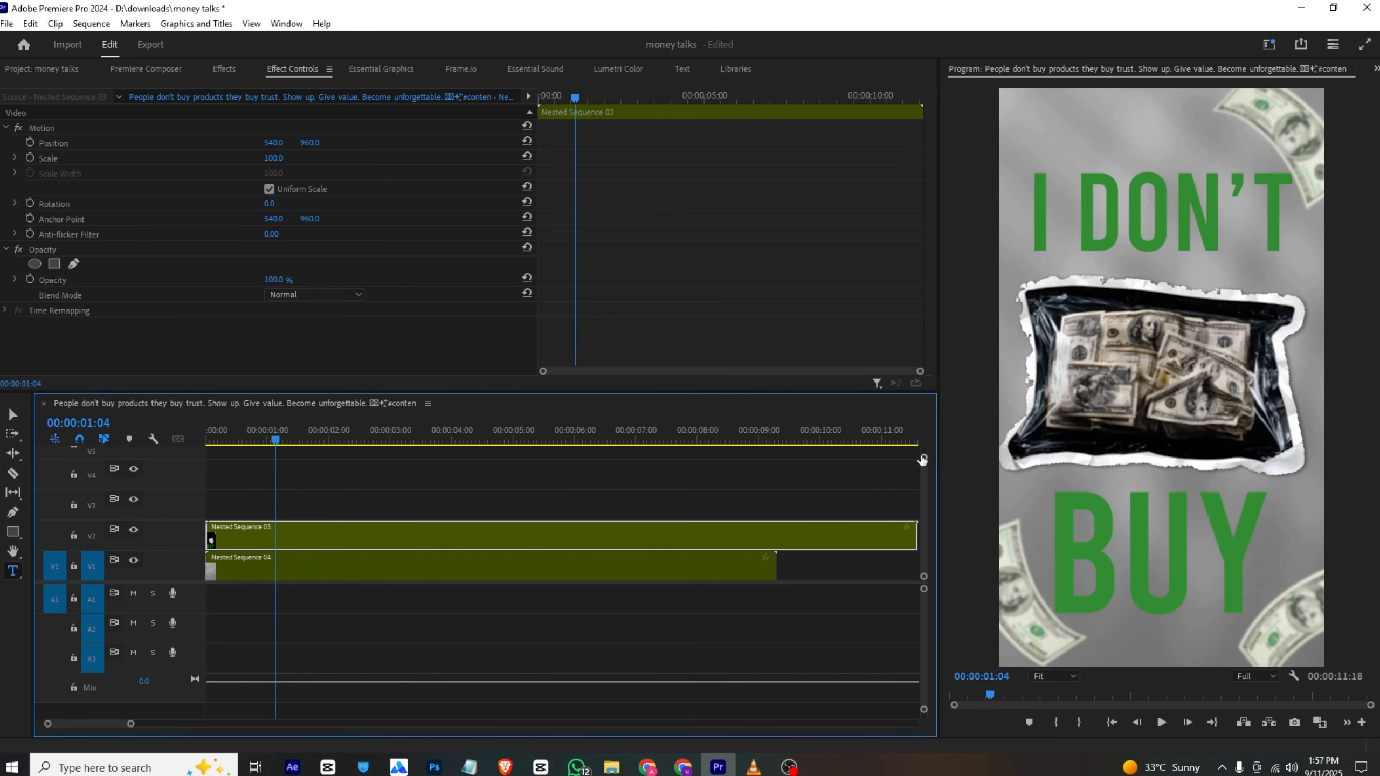
Split Nested Sequence 03 at 00:00:01:28.
drag(269, 430, 324, 430)
key(c)
click(335, 531)
key(v)
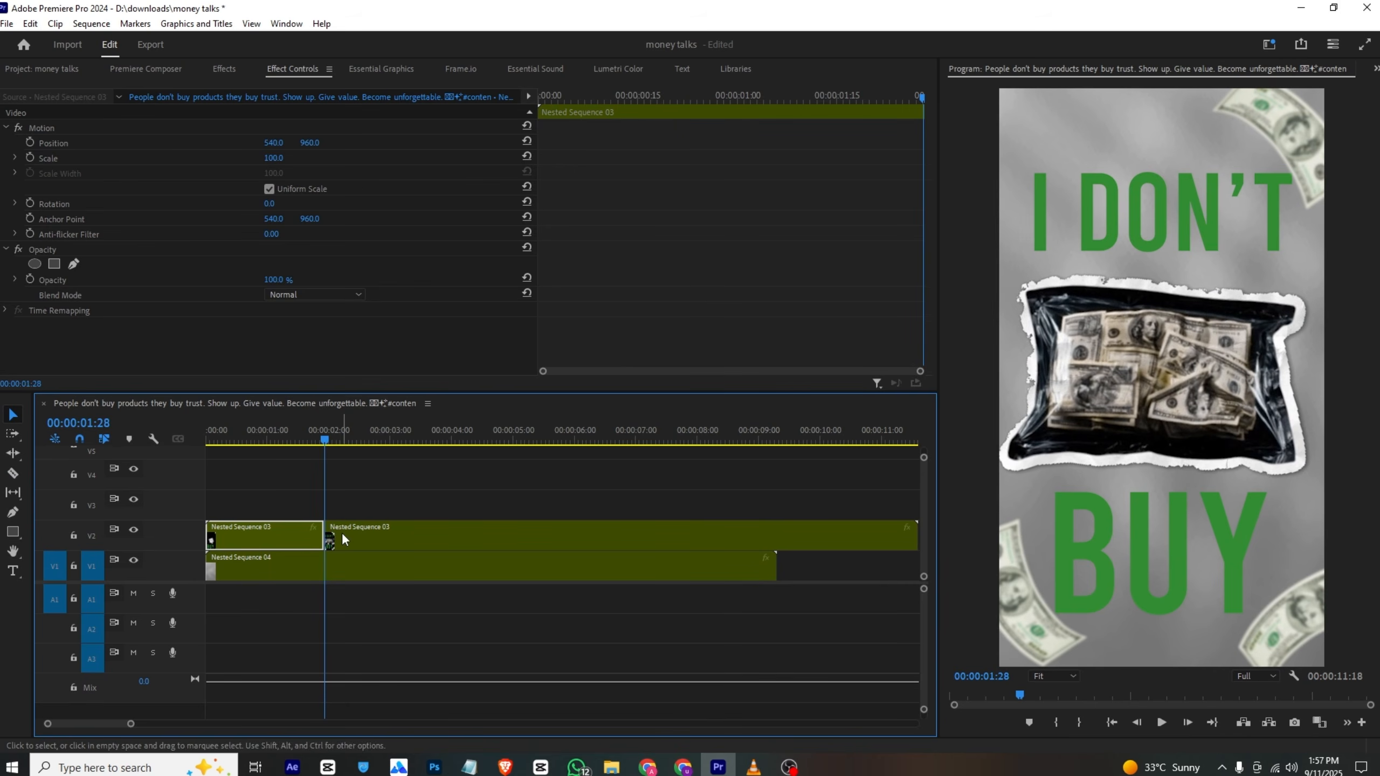
Keyframe the second part of Nested Sequence 03 to slide from horizontal position 540 at its start to -706 at 00:00:03:20, with Ease In.
click(30, 142)
drag(535, 99, 684, 96)
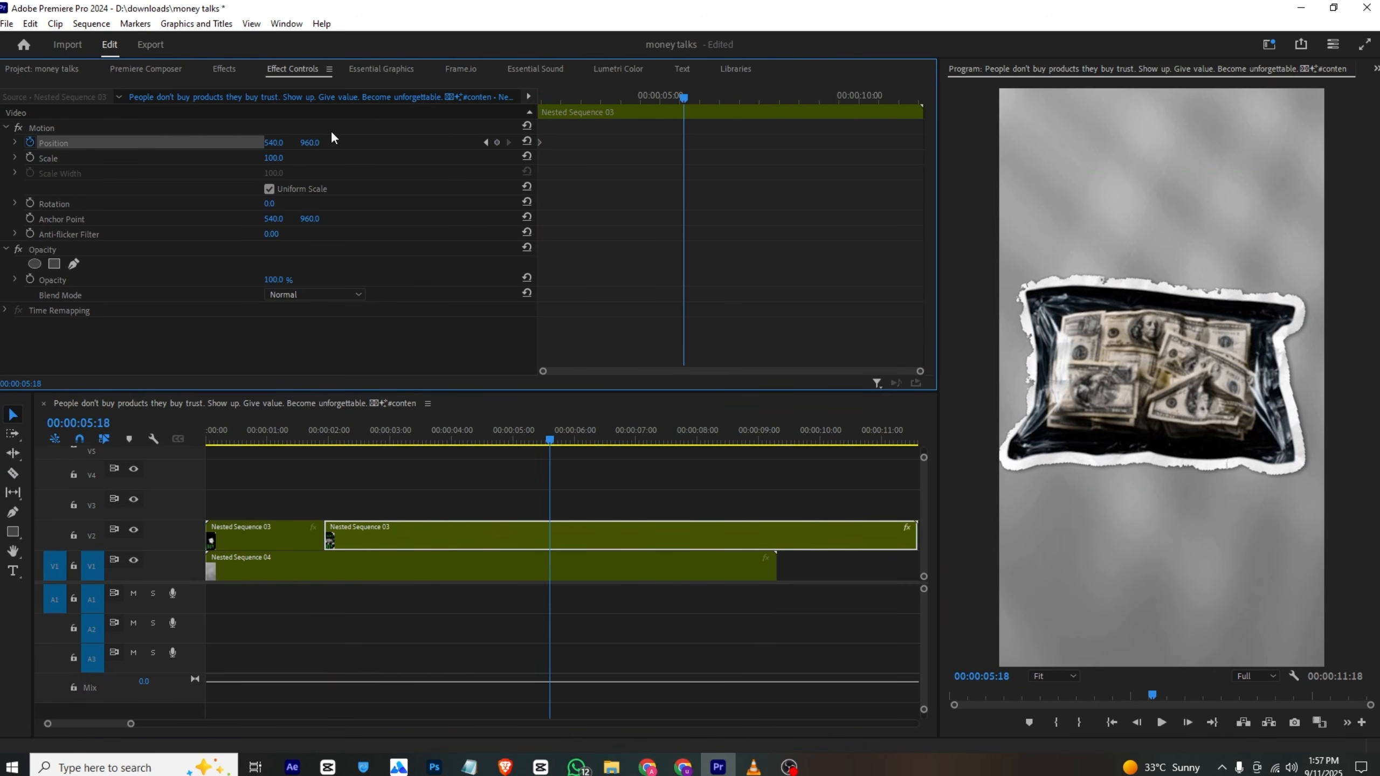
click(607, 102)
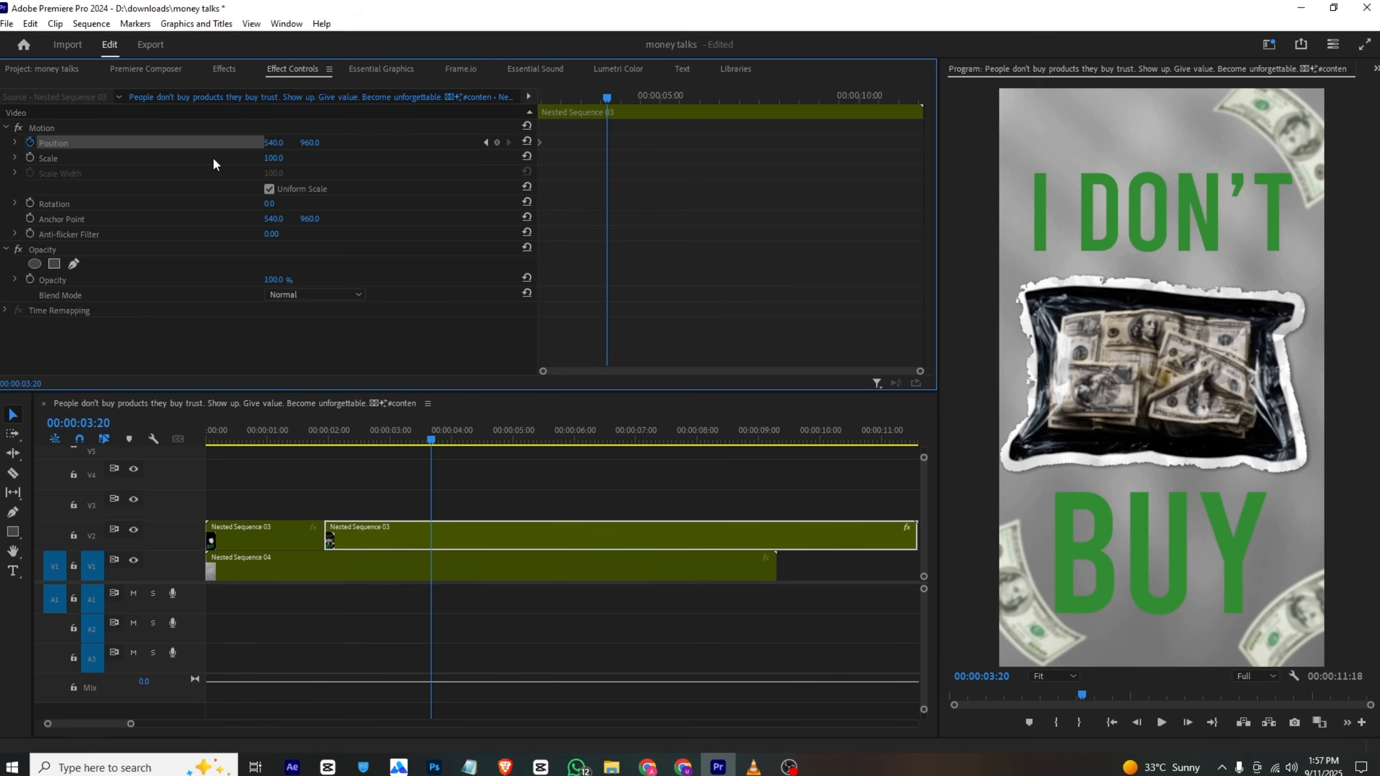
mouse_move(268, 146)
mouse_down()
mouse_move(196, 143)
mouse_move(282, 141)
mouse_up()
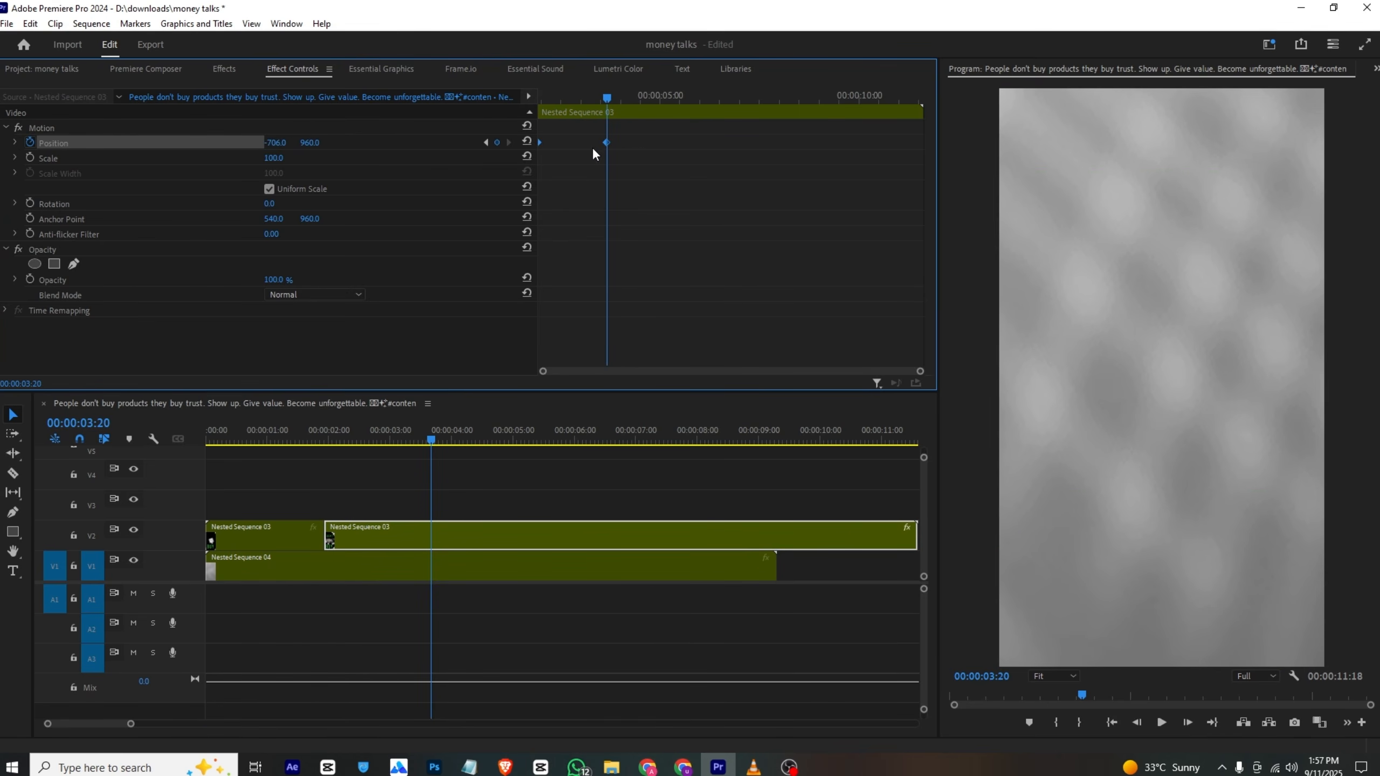
right_click(607, 143)
mouse_move(653, 271)
click(789, 350)
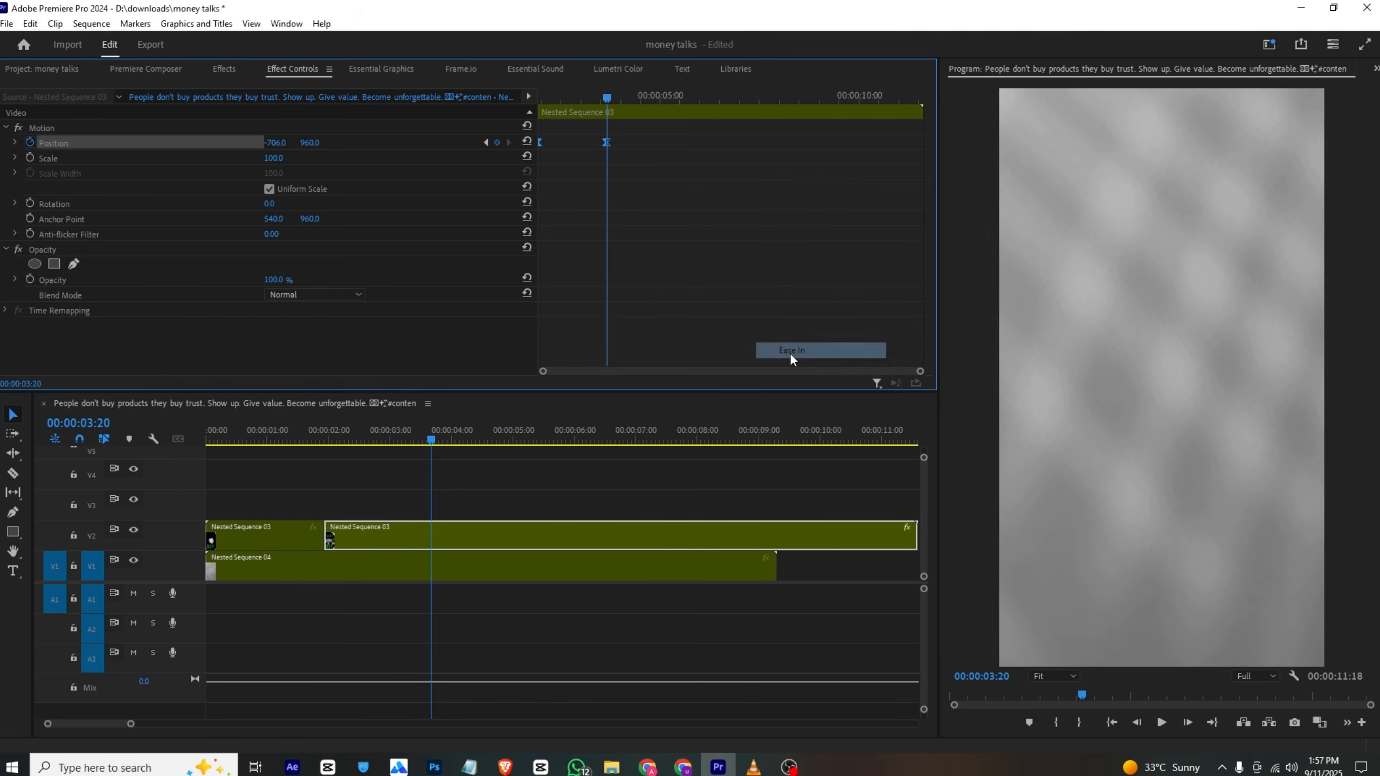
Save the project and preview the slide-out animation from the start of the sequence.
click(296, 494)
drag(281, 441, 154, 449)
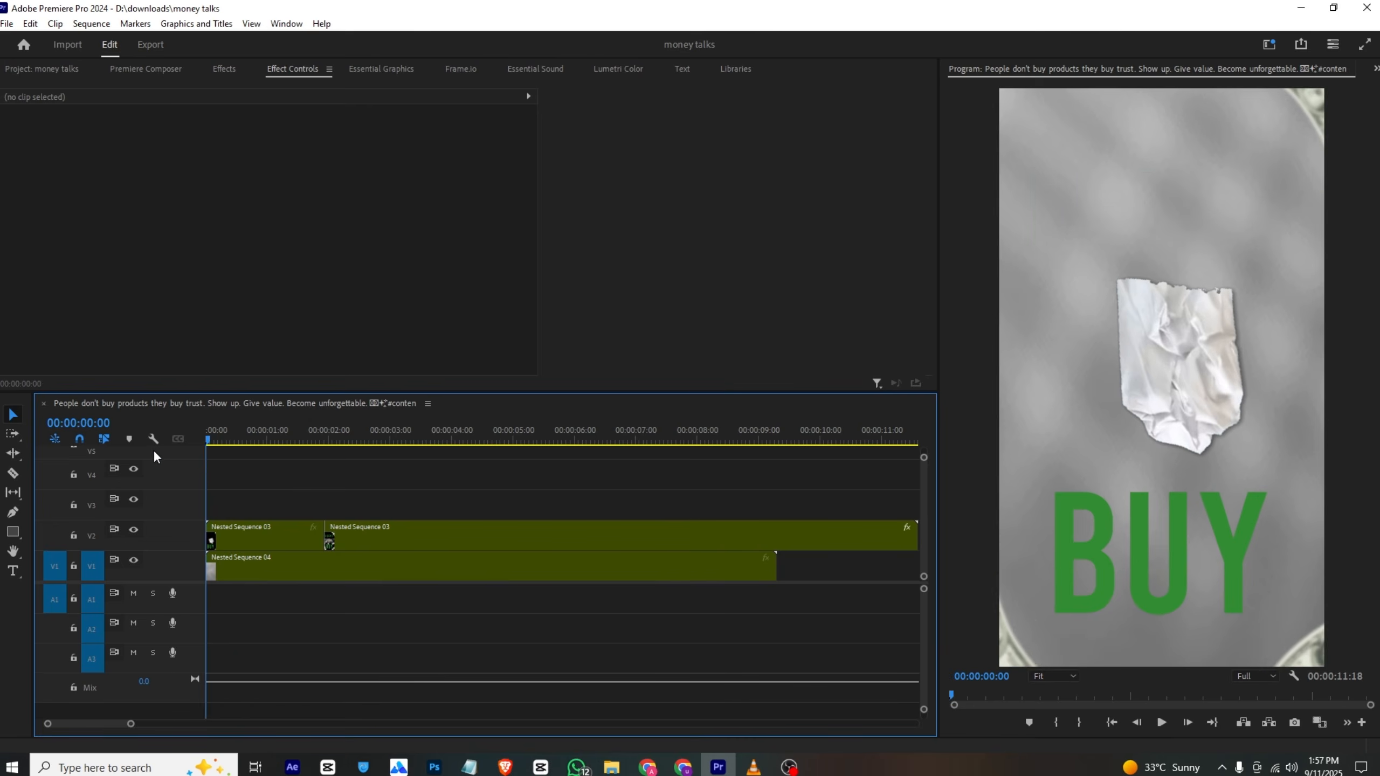
key(space)
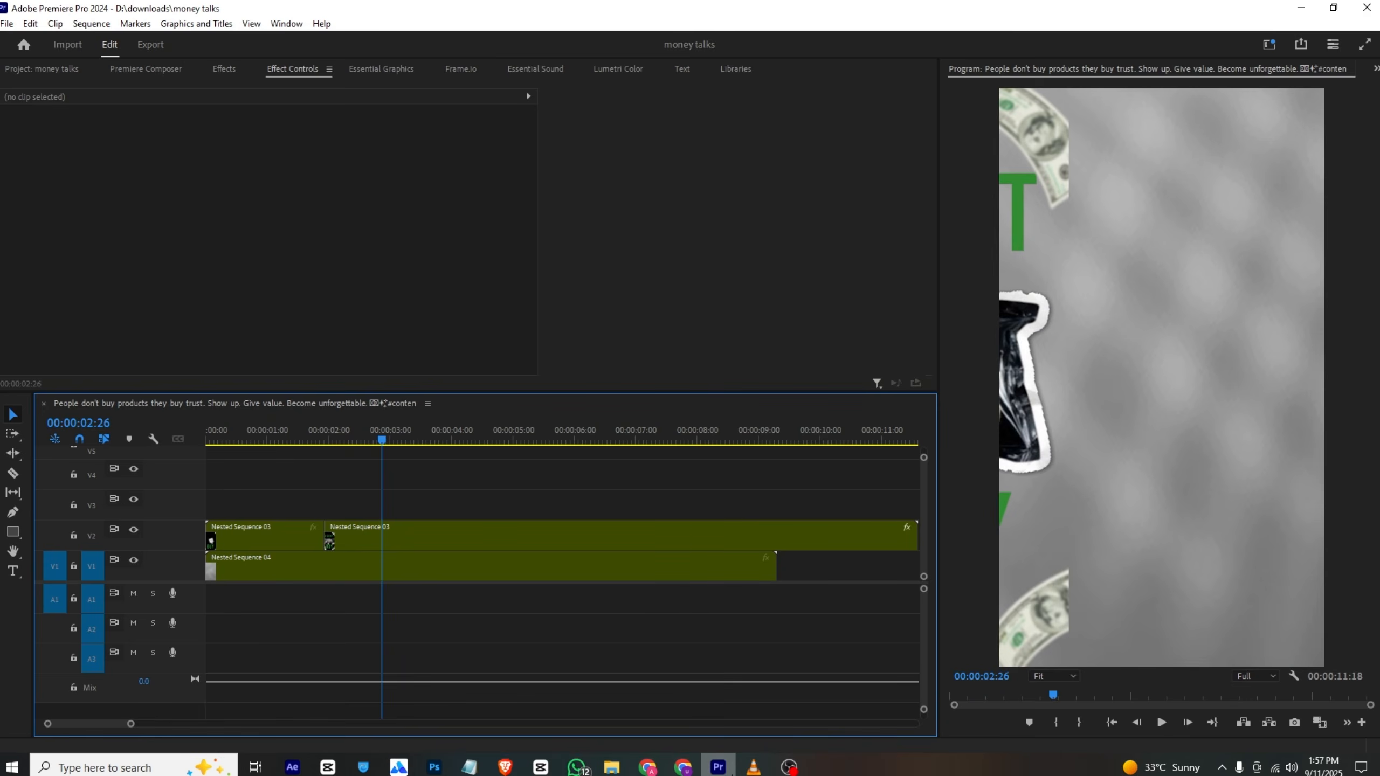
Check the reference in VLC, return to Premiere Pro and place the folded-arms man portrait on track V3 from 00:00:01:28.
click(753, 766)
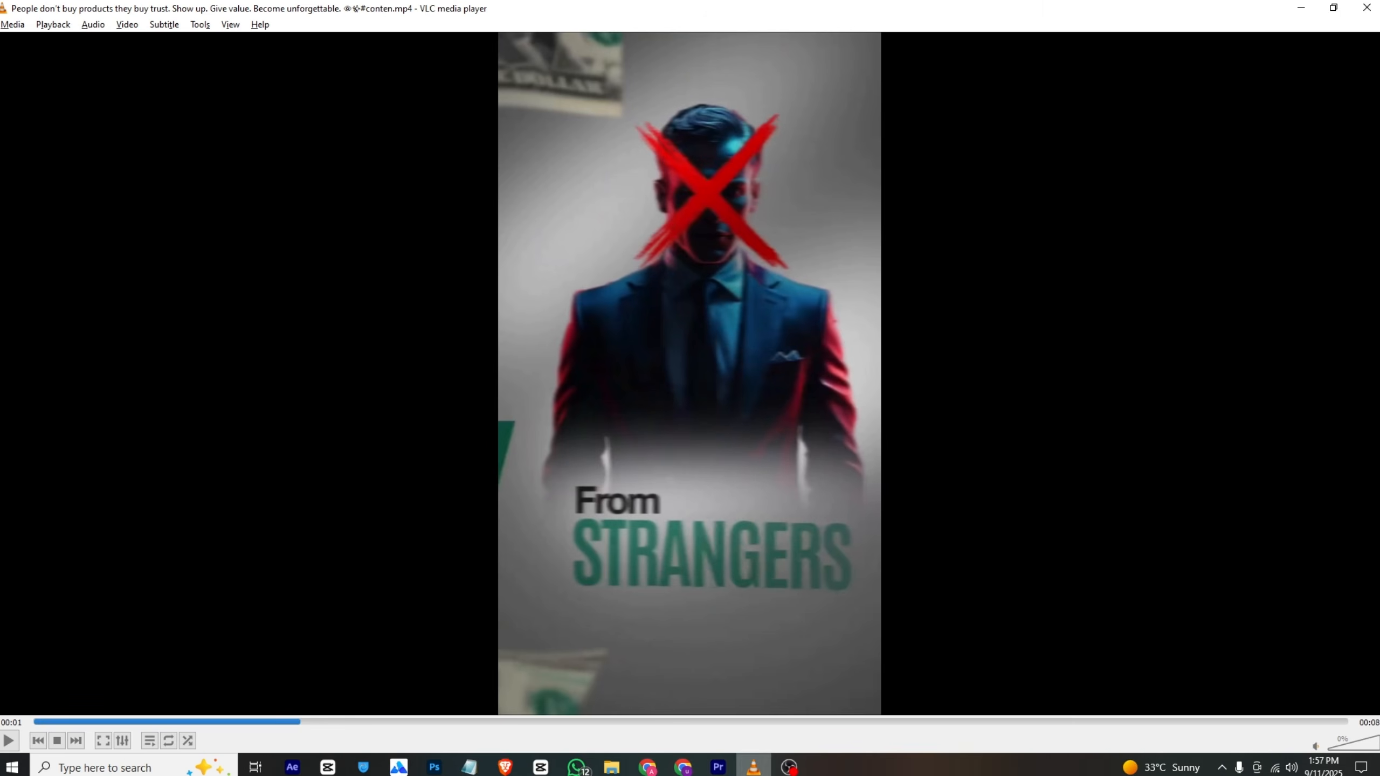
click(717, 767)
click(43, 69)
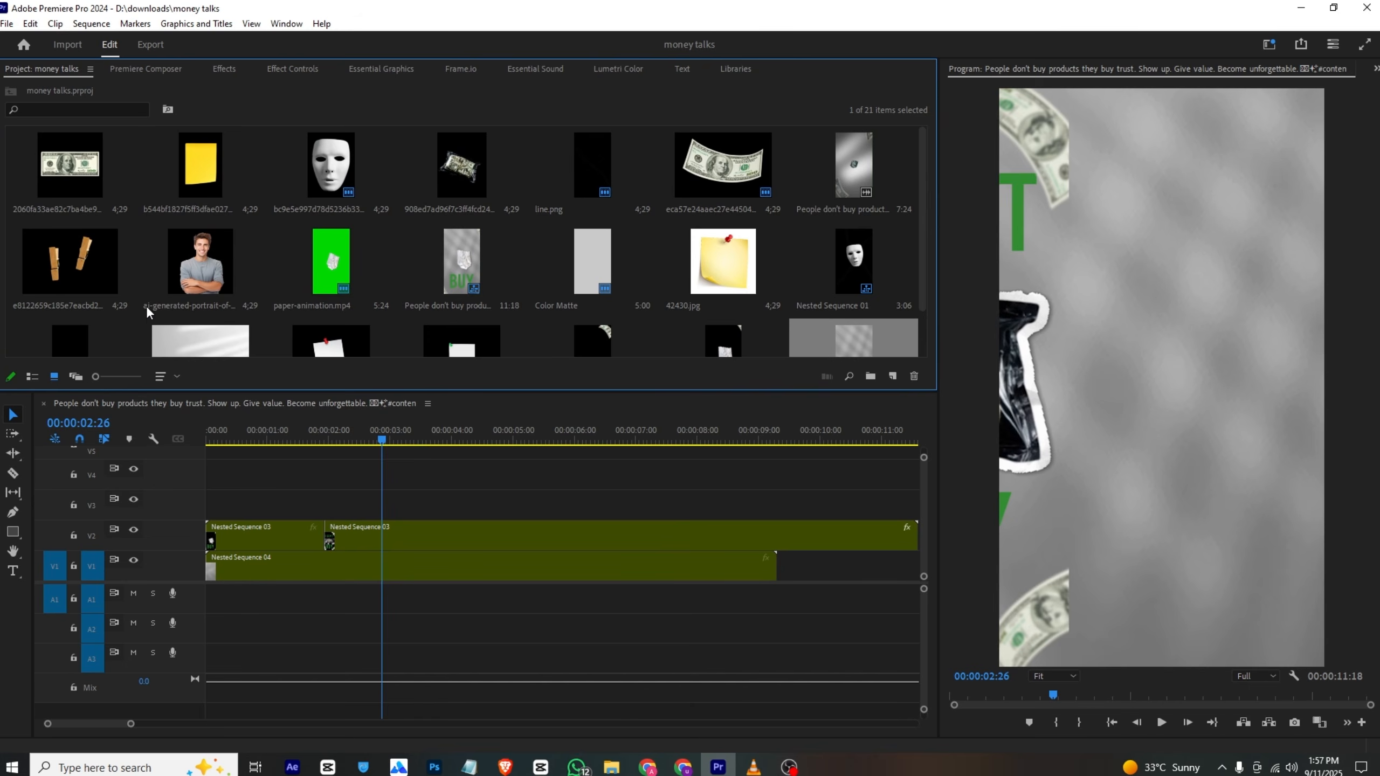
drag(147, 306, 361, 513)
click(236, 74)
click(281, 70)
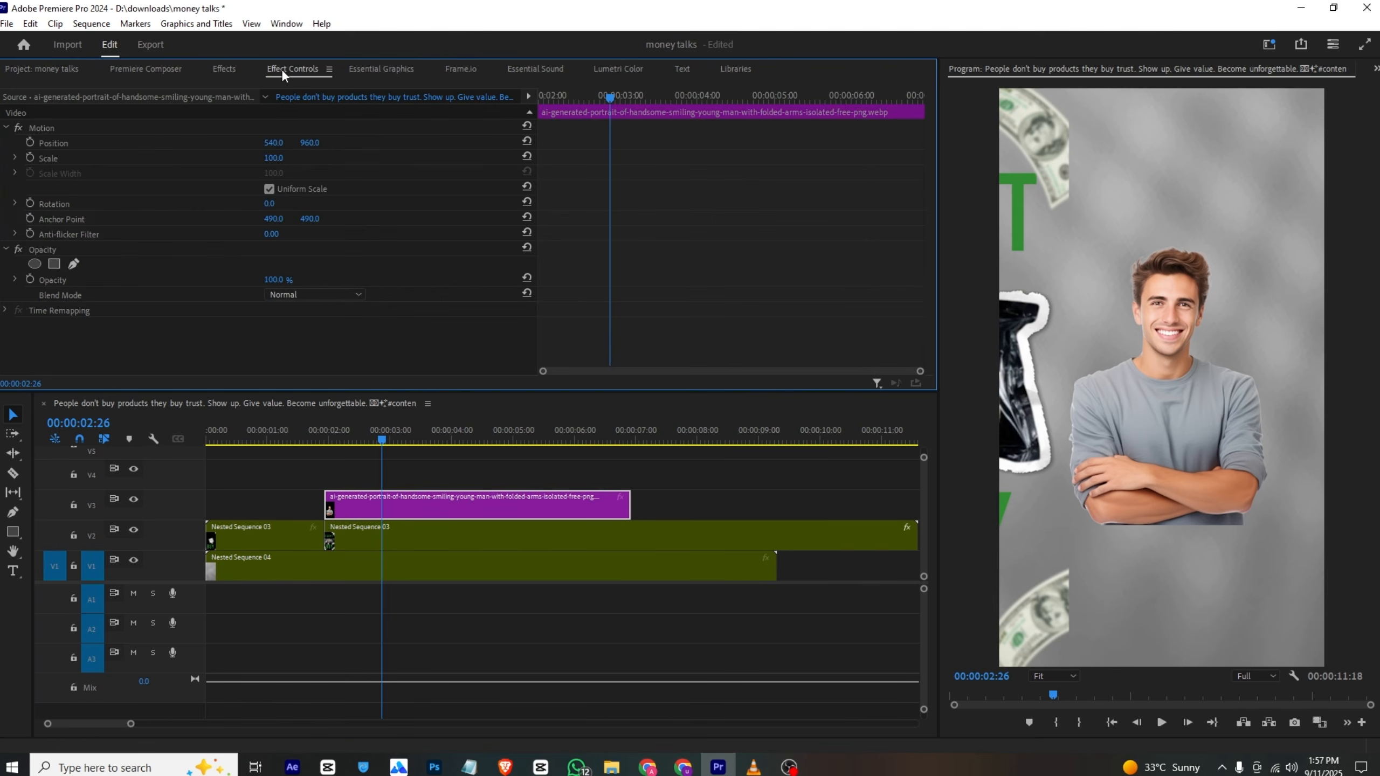
Set the man portrait's scale to 132 and position to 492, 919, and compare it with the reference video in VLC.
mouse_move(276, 158)
mouse_down()
mouse_move(299, 158)
mouse_move(240, 143)
mouse_move(316, 143)
mouse_move(292, 144)
mouse_up()
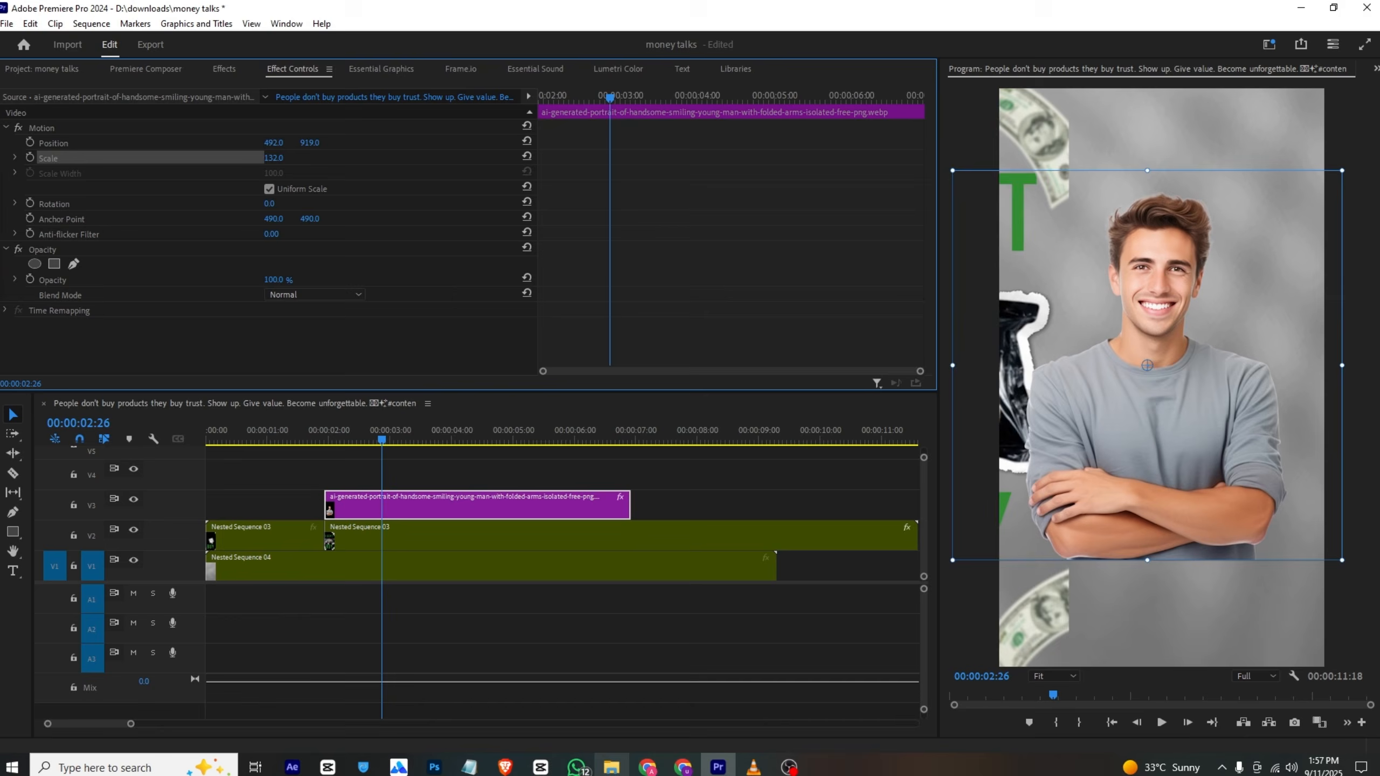
click(753, 767)
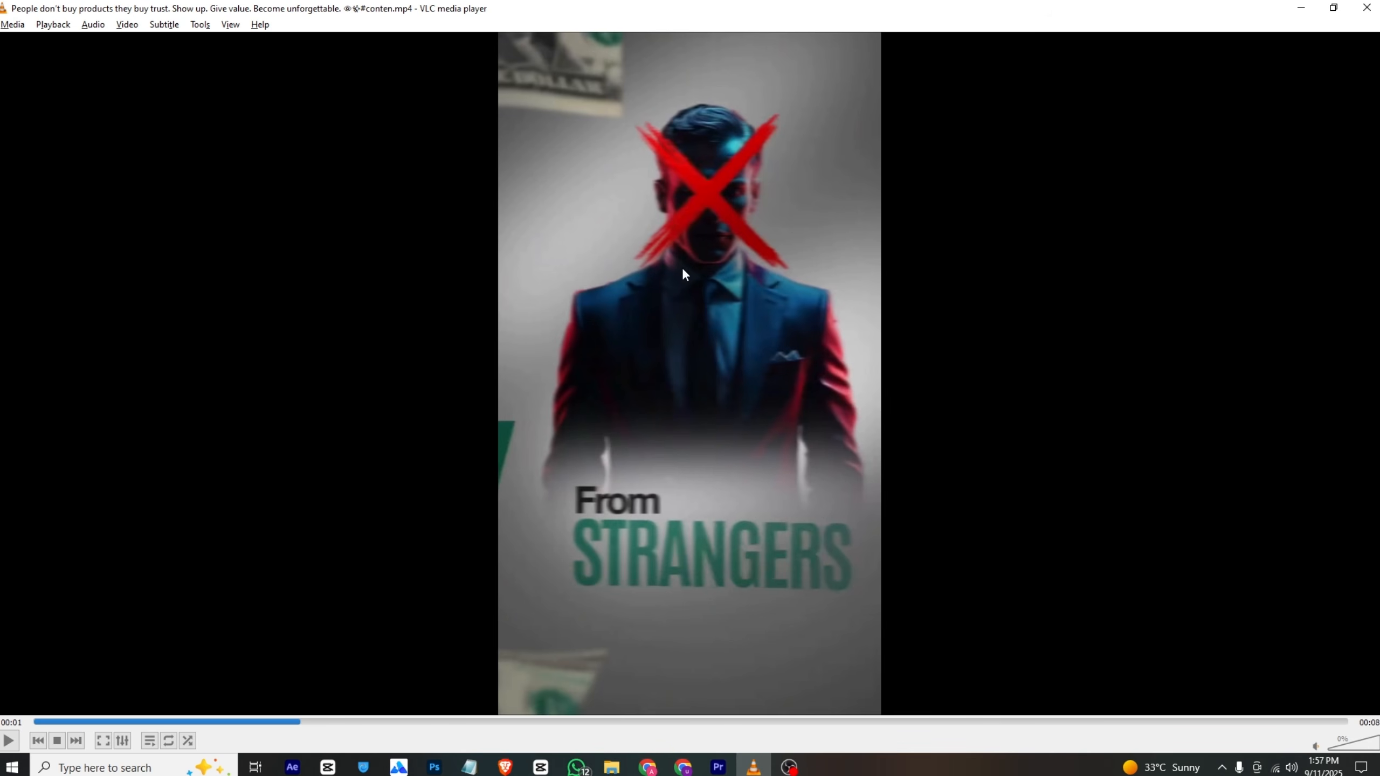
click(717, 767)
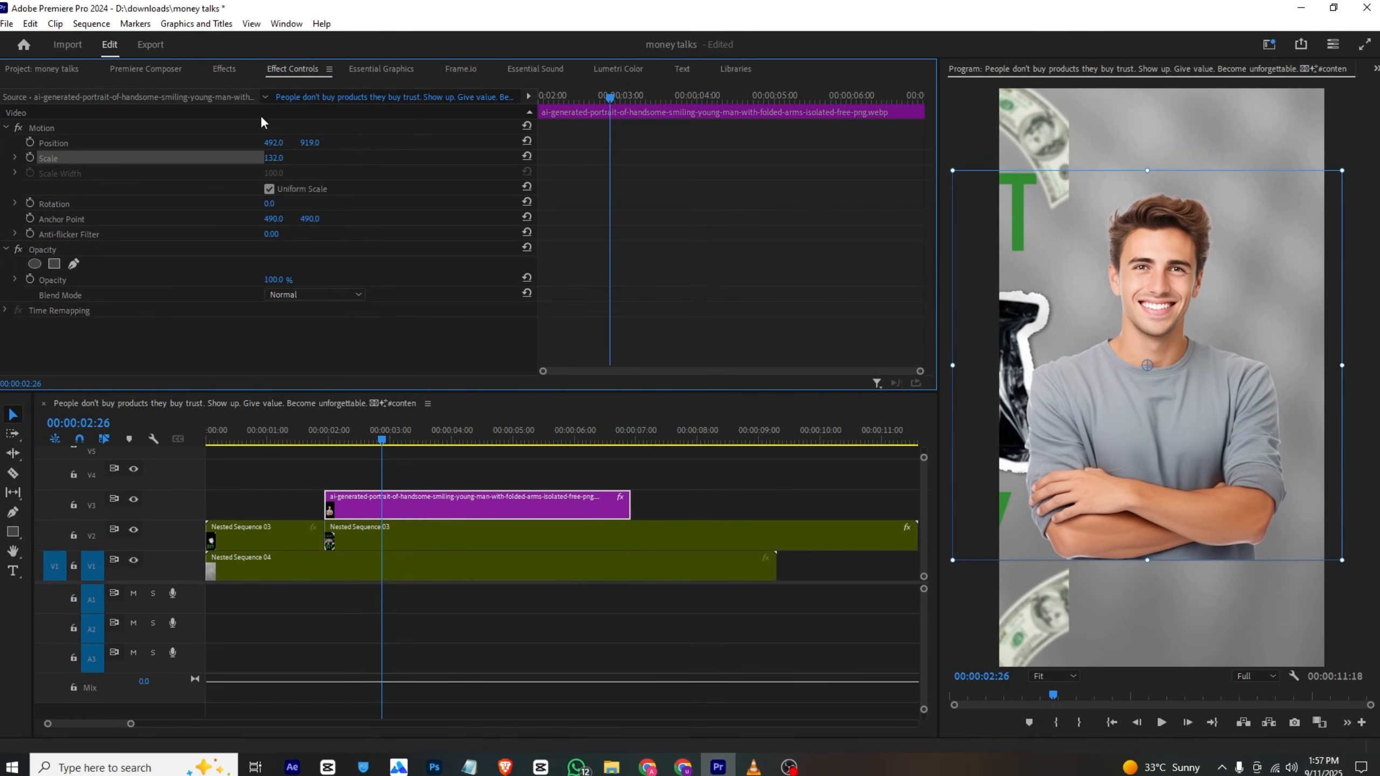
Apply the Tint effect to the folded-arms man portrait and show its settings.
click(224, 68)
click(127, 87)
text(tin)
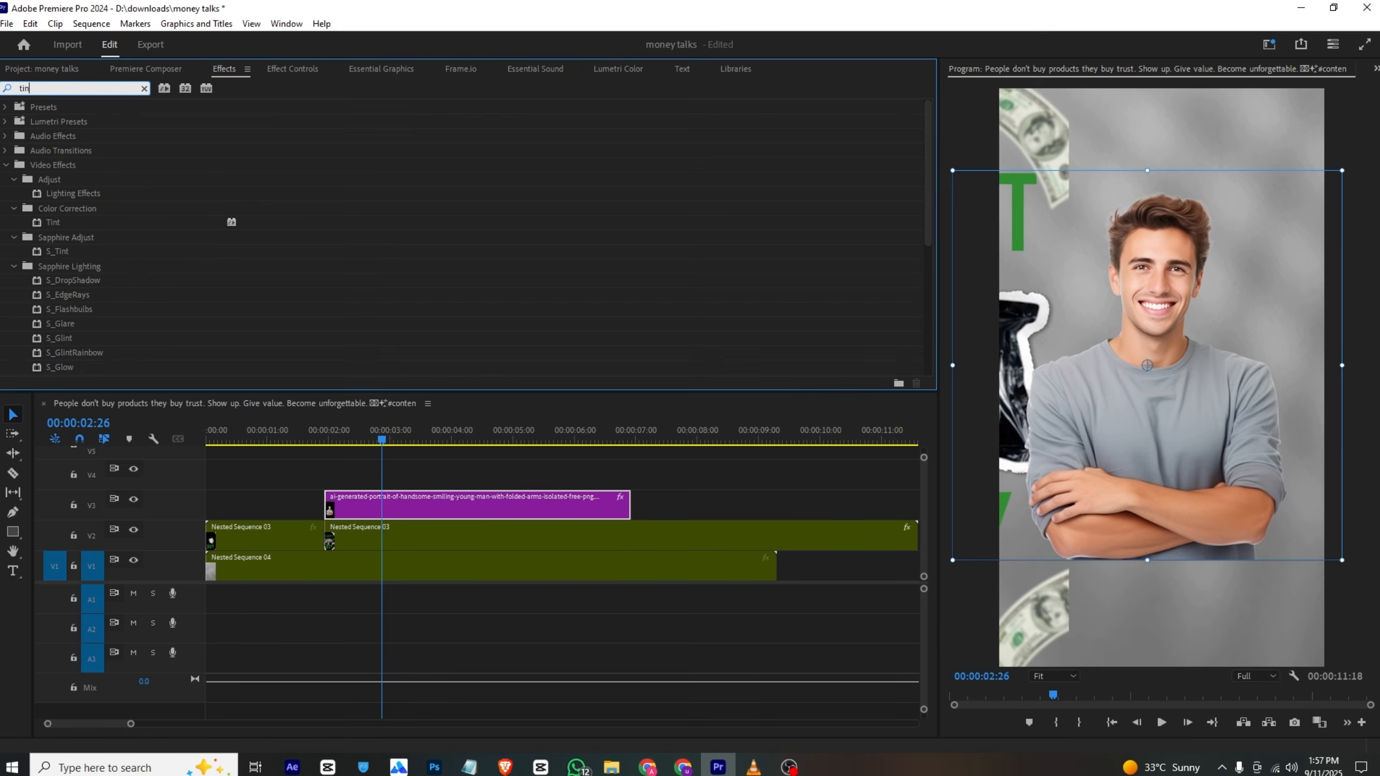
double_click(48, 222)
click(278, 70)
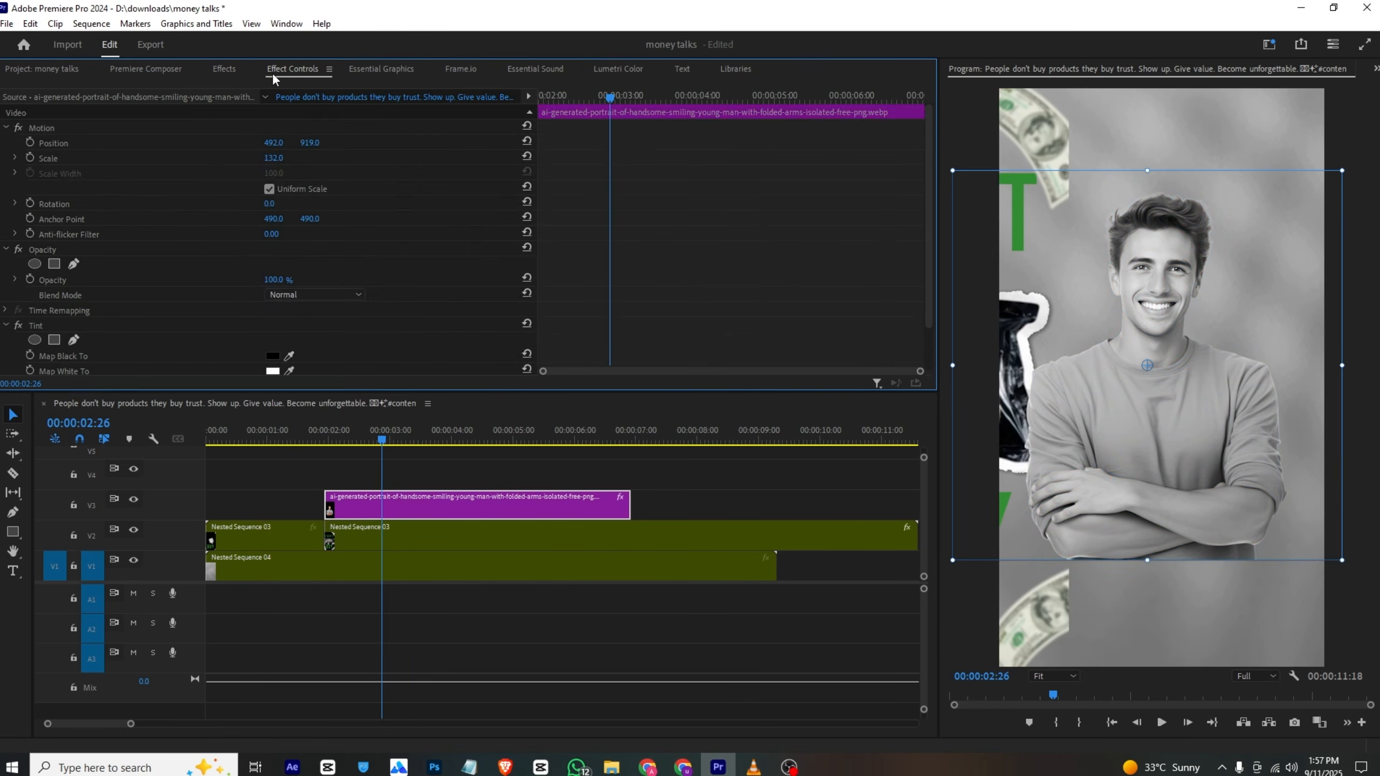
scroll(424, 337, down, 2)
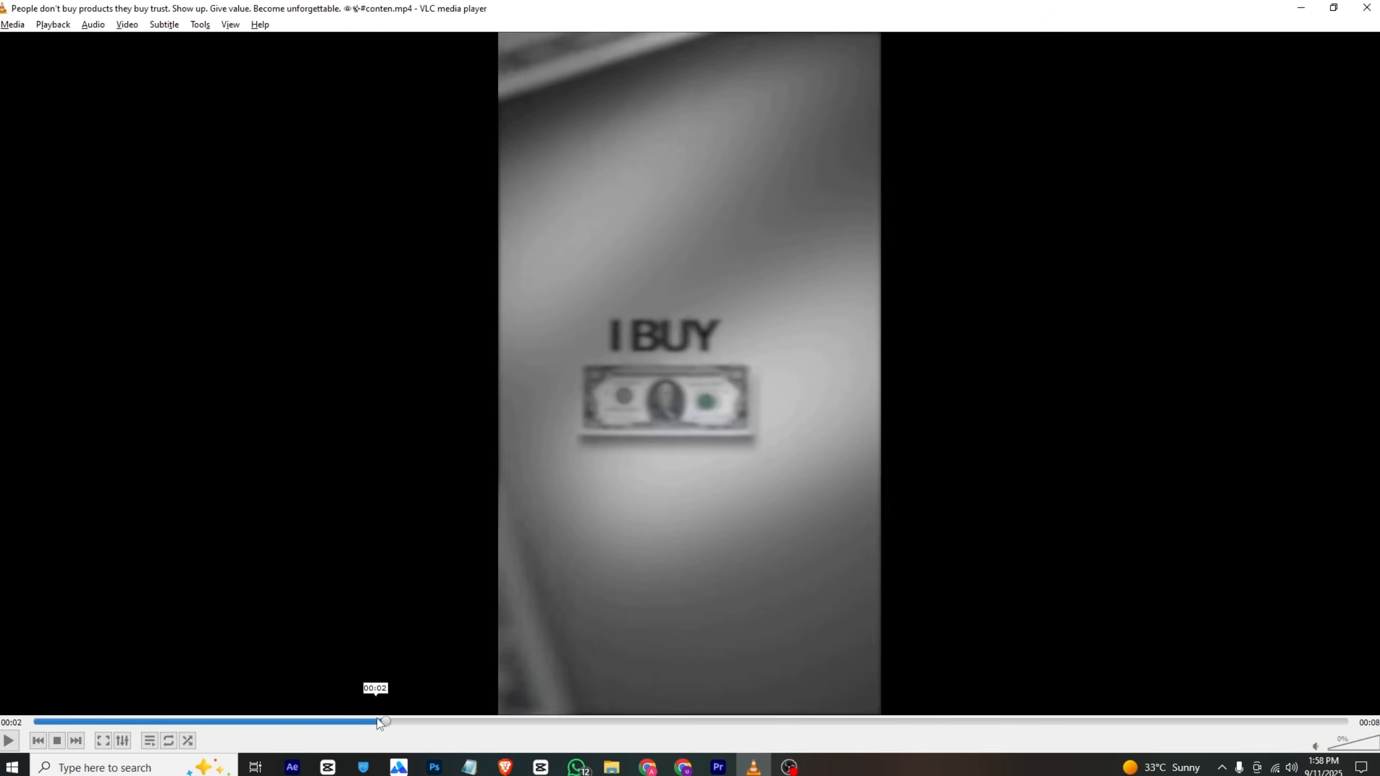
Check the reference video in VLC, return to Premiere Pro and try to open the Premiere Composer extension.
click(362, 720)
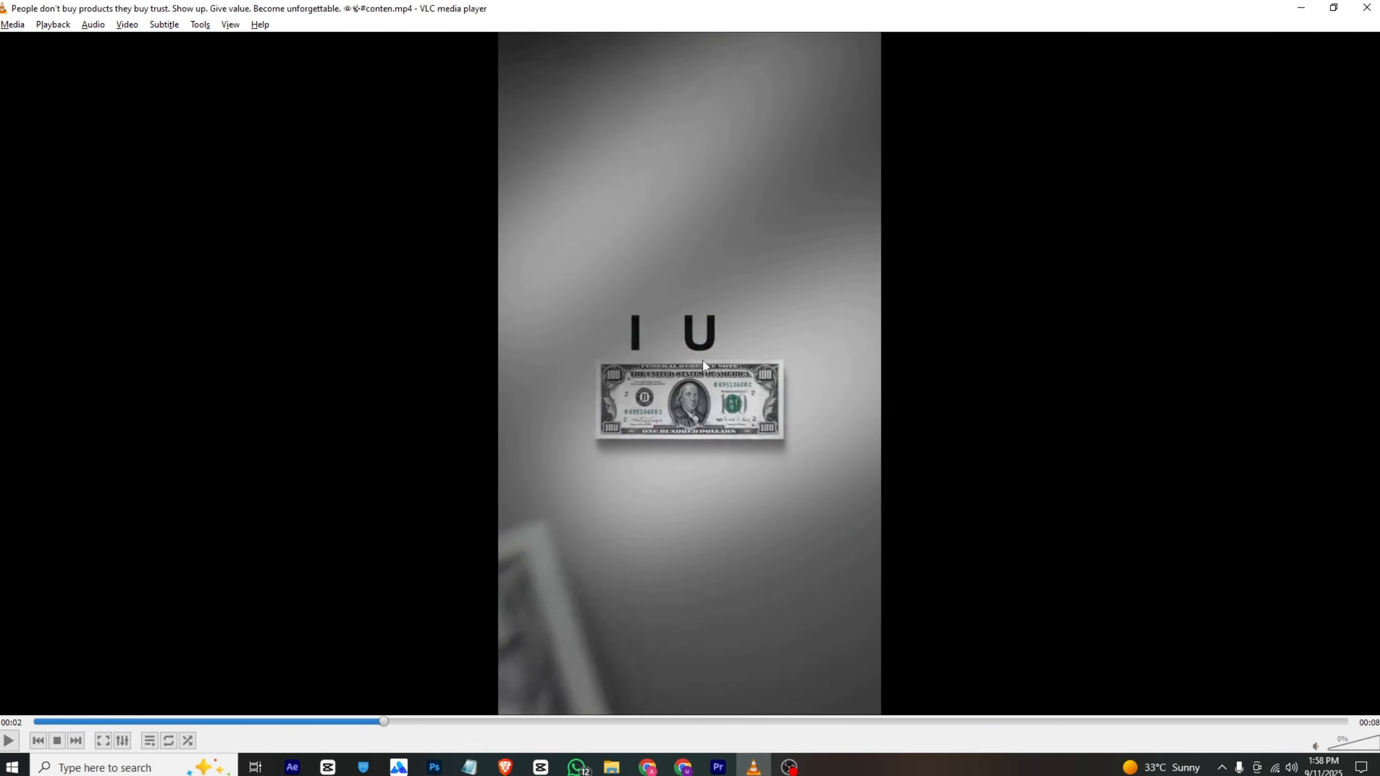
click(718, 767)
click(137, 70)
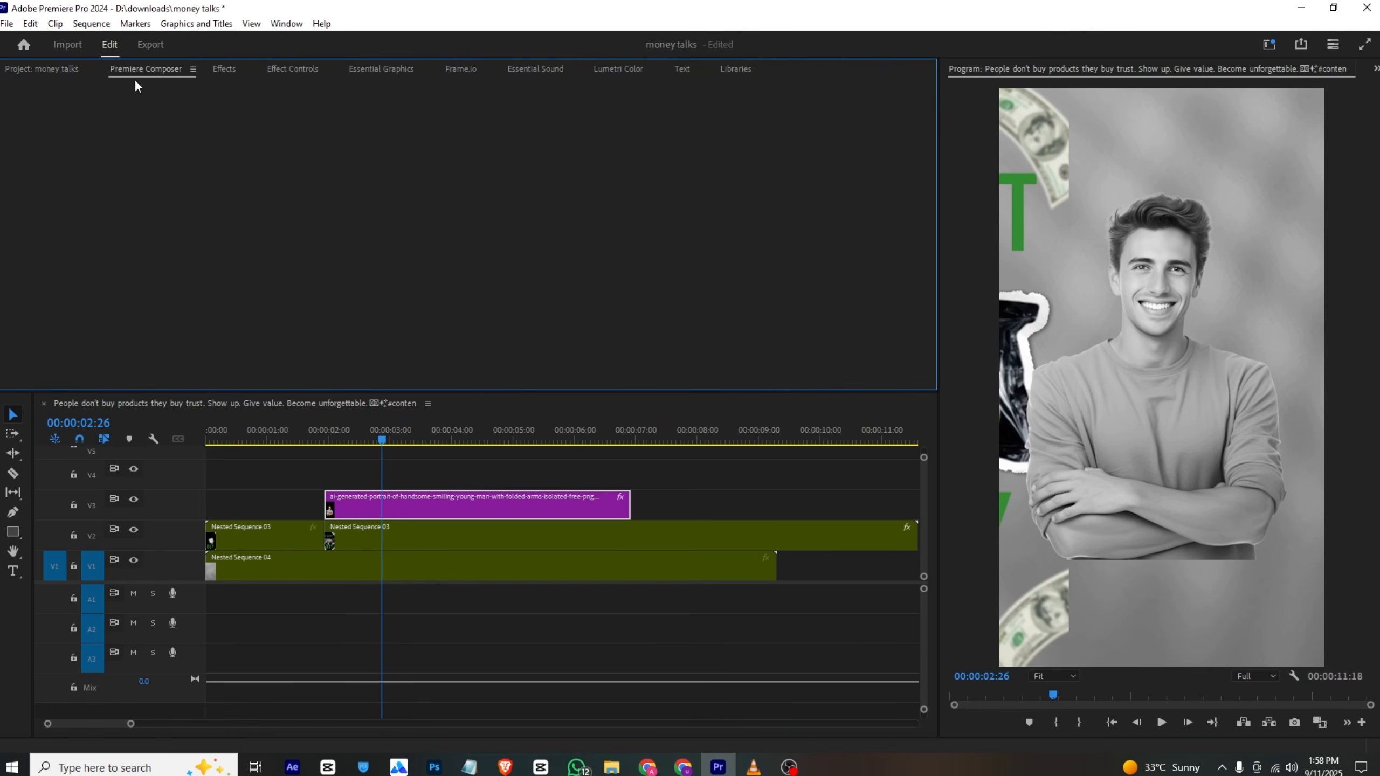
click(282, 27)
mouse_move(368, 78)
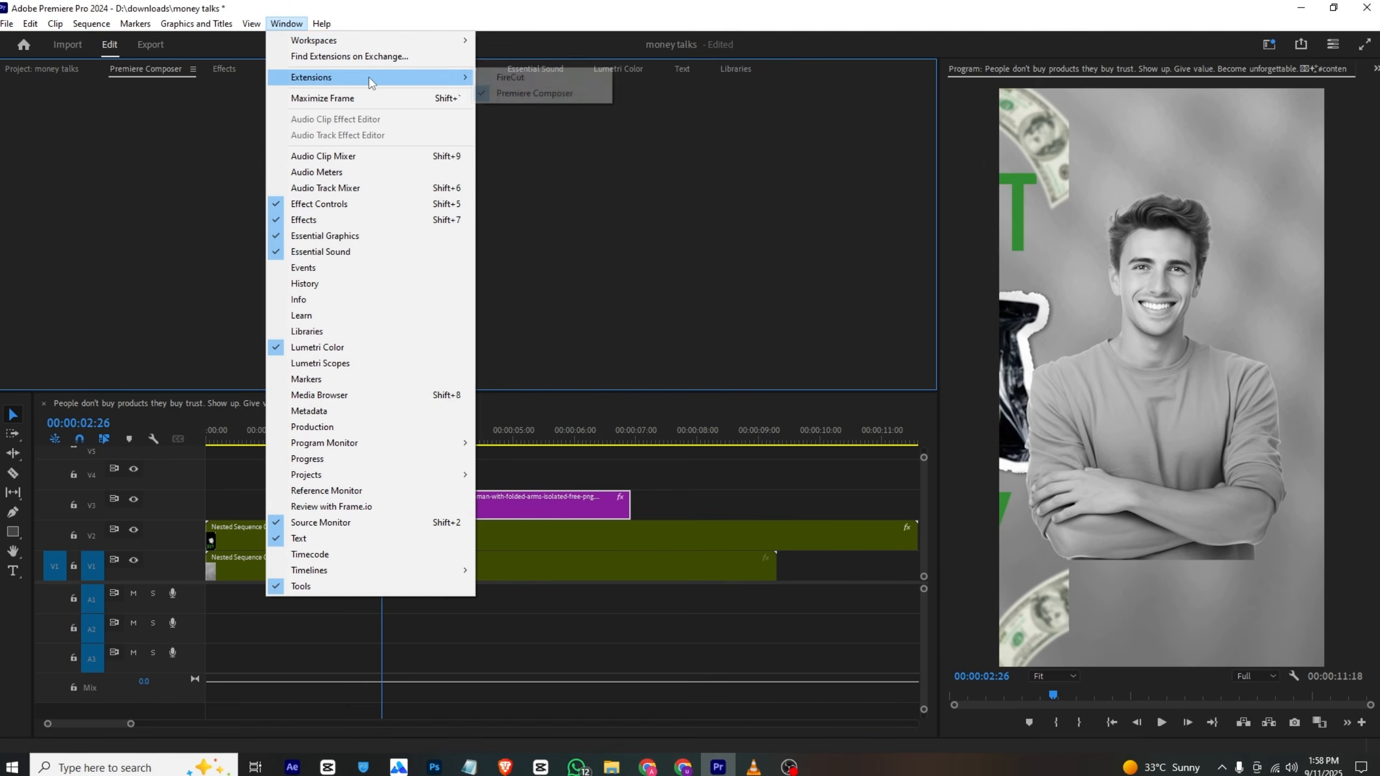
click(501, 91)
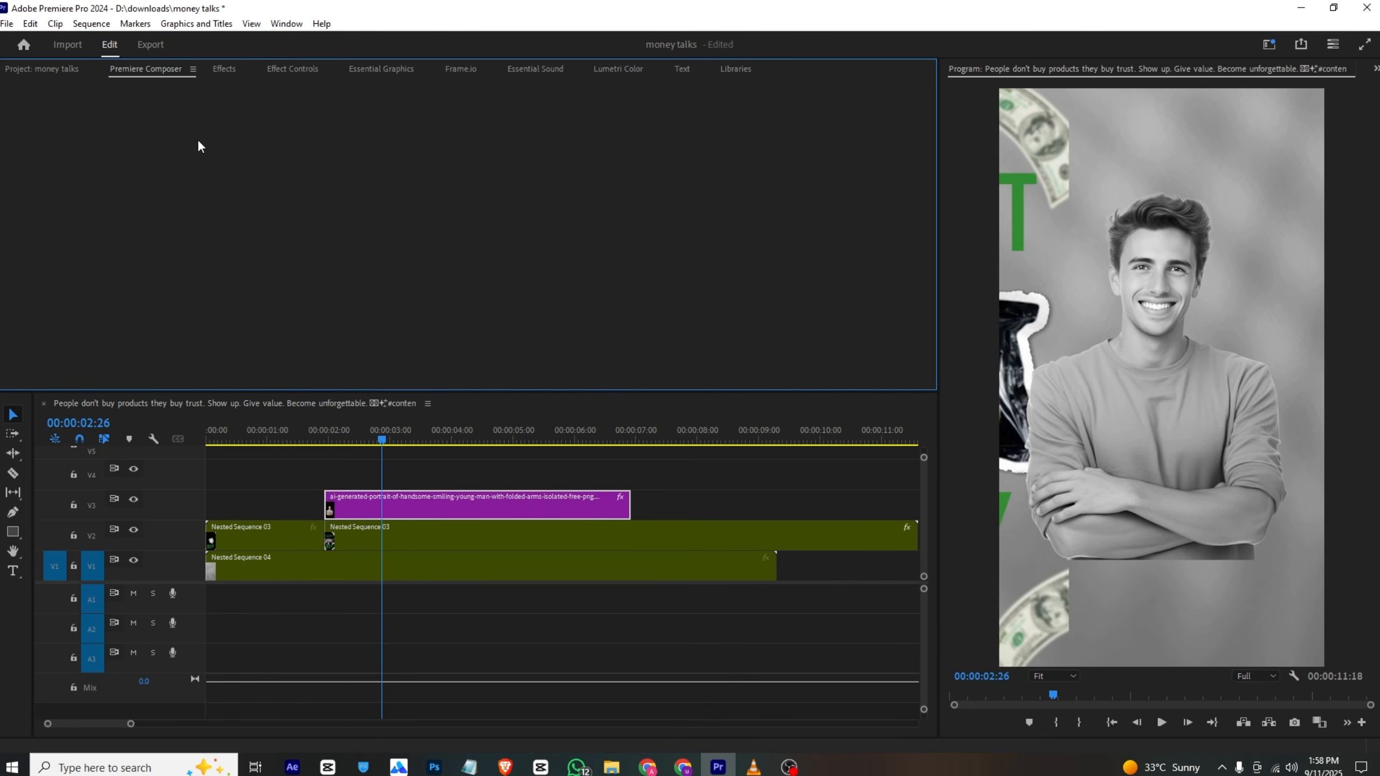
Switch to VLC and examine how the "I BUY" scene with the dollar bill animates around 00:02.
key(alt+Tab)
key(space)
key(space)
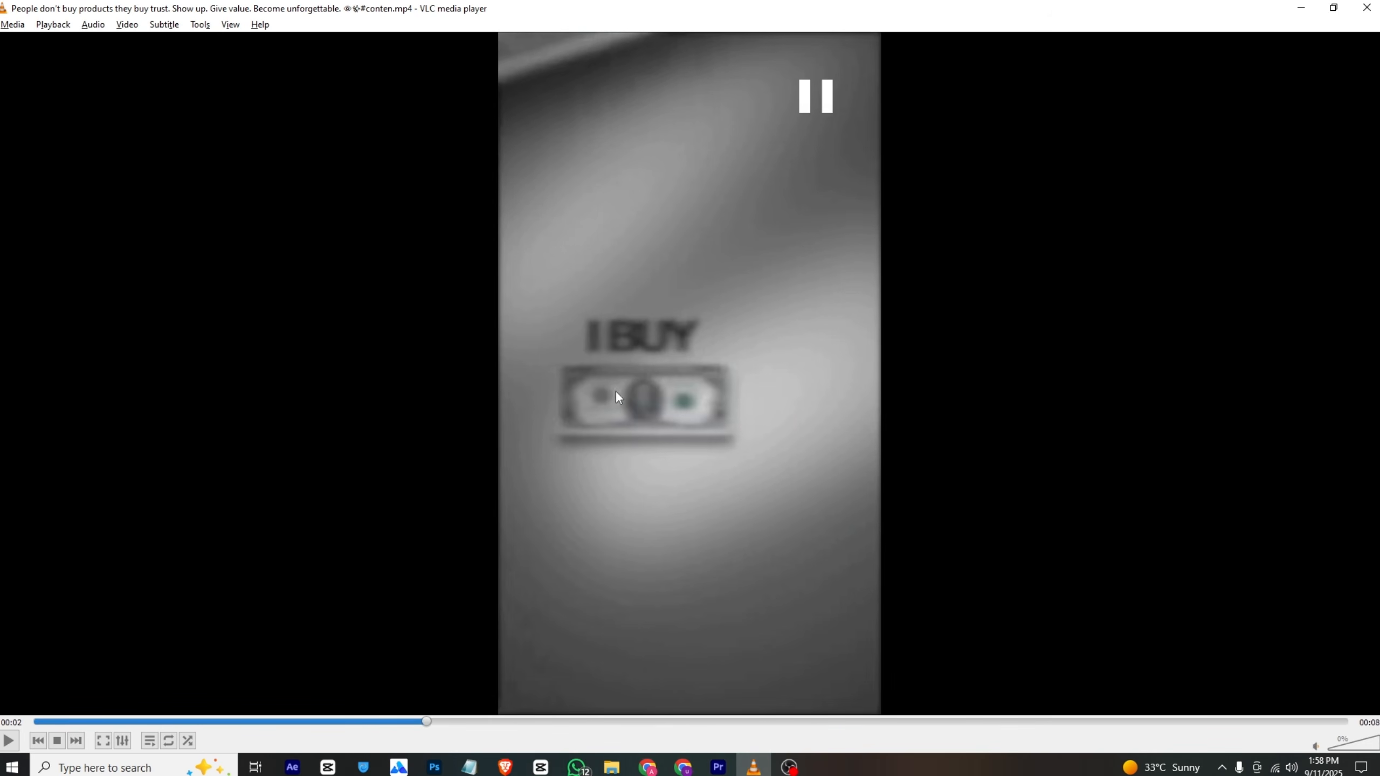
click(376, 721)
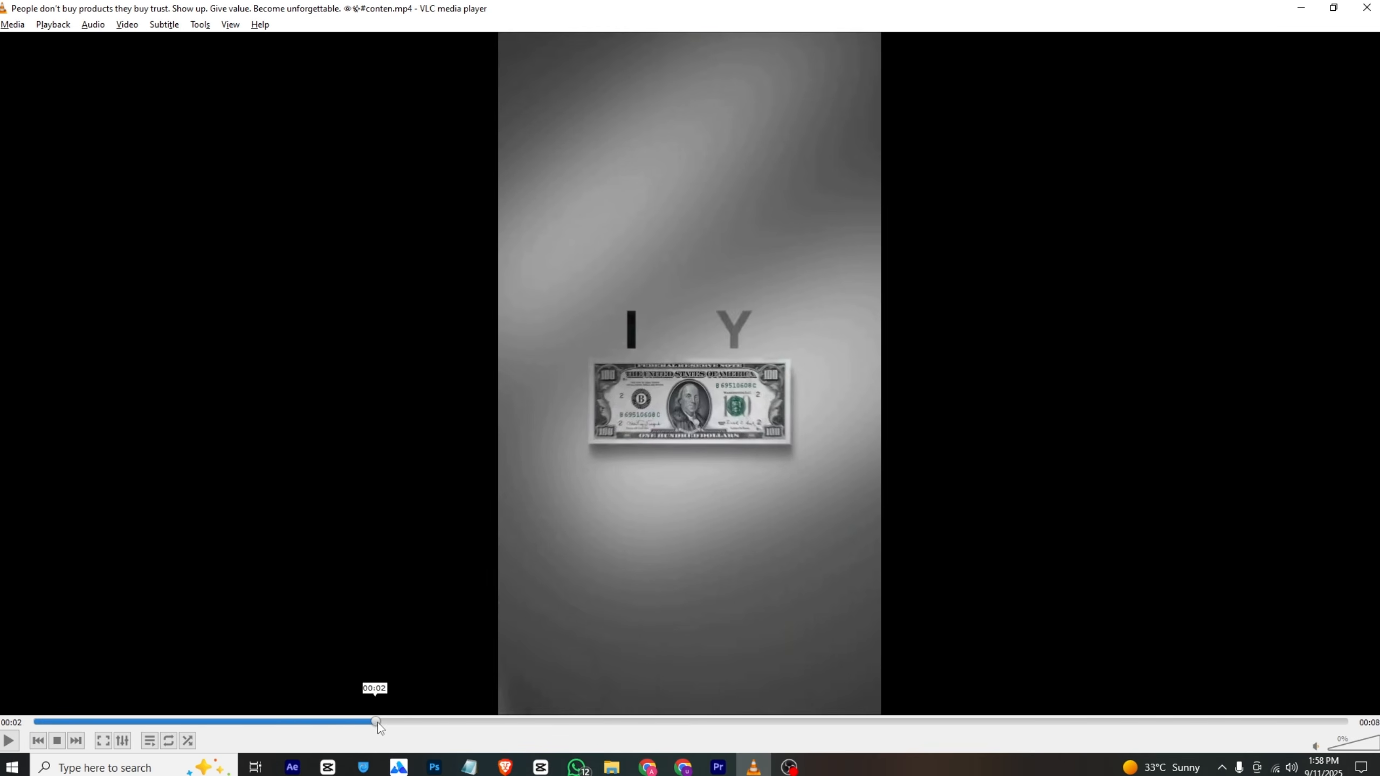
drag(377, 723, 406, 720)
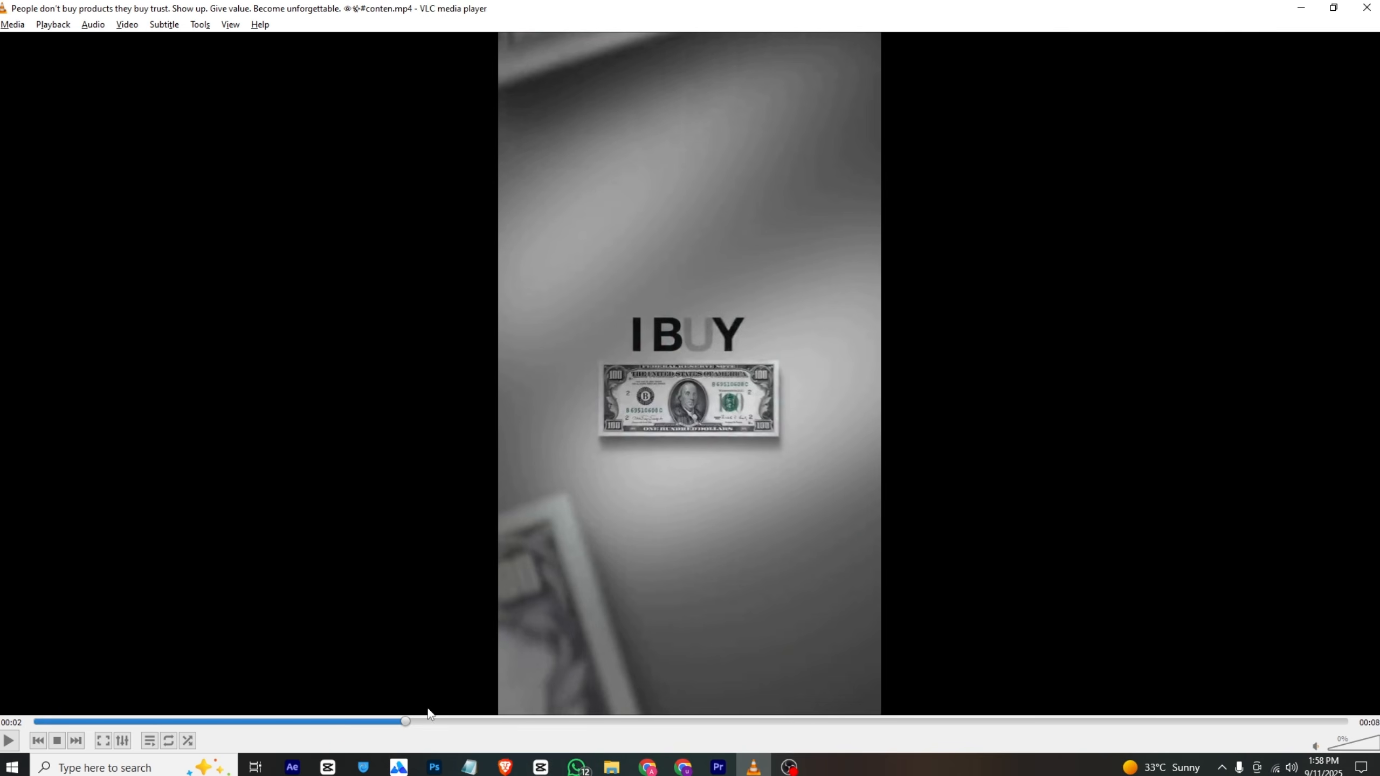
Return to Premiere Pro, place the flat dollar bill image on track V4 from about 3.5 seconds, and cut the man portrait off after 00:00:02:26.
click(715, 766)
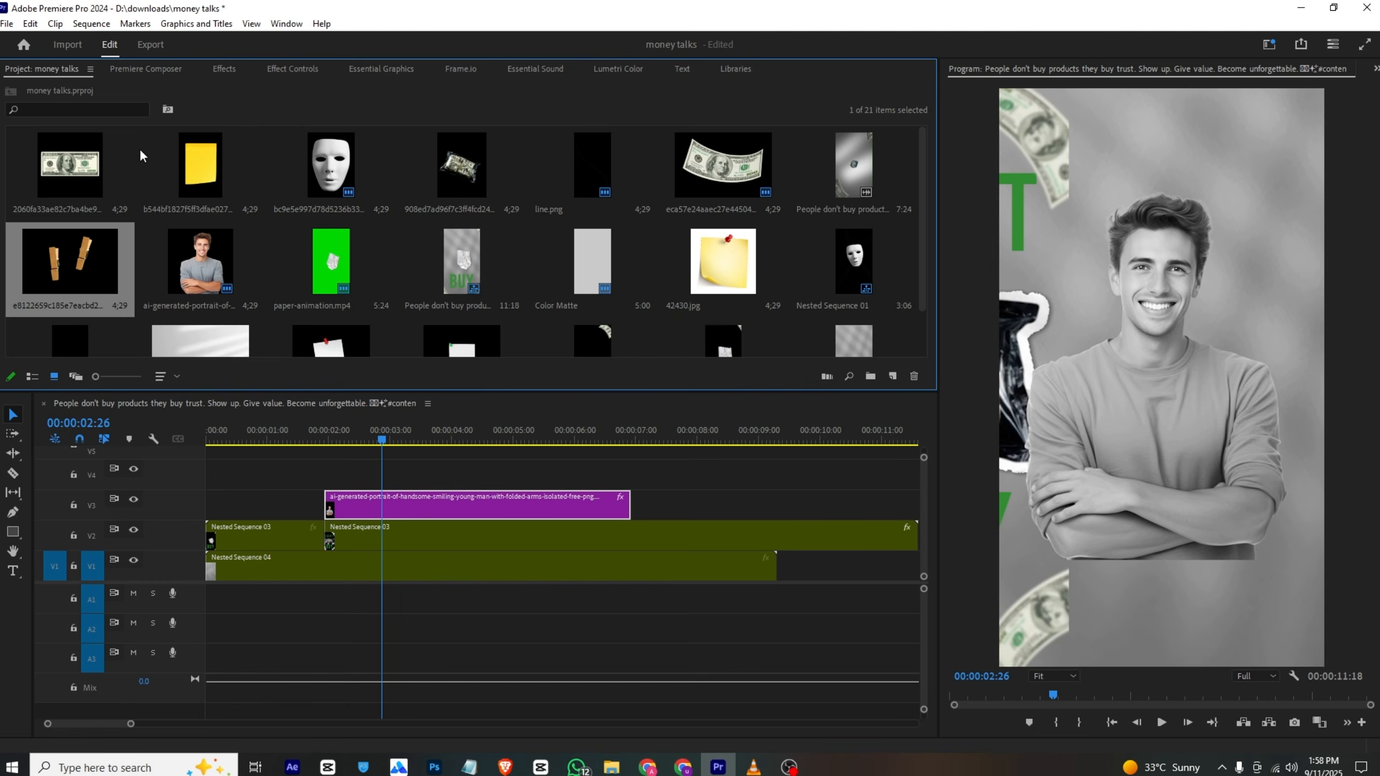
drag(154, 238, 426, 481)
key(c)
click(382, 506)
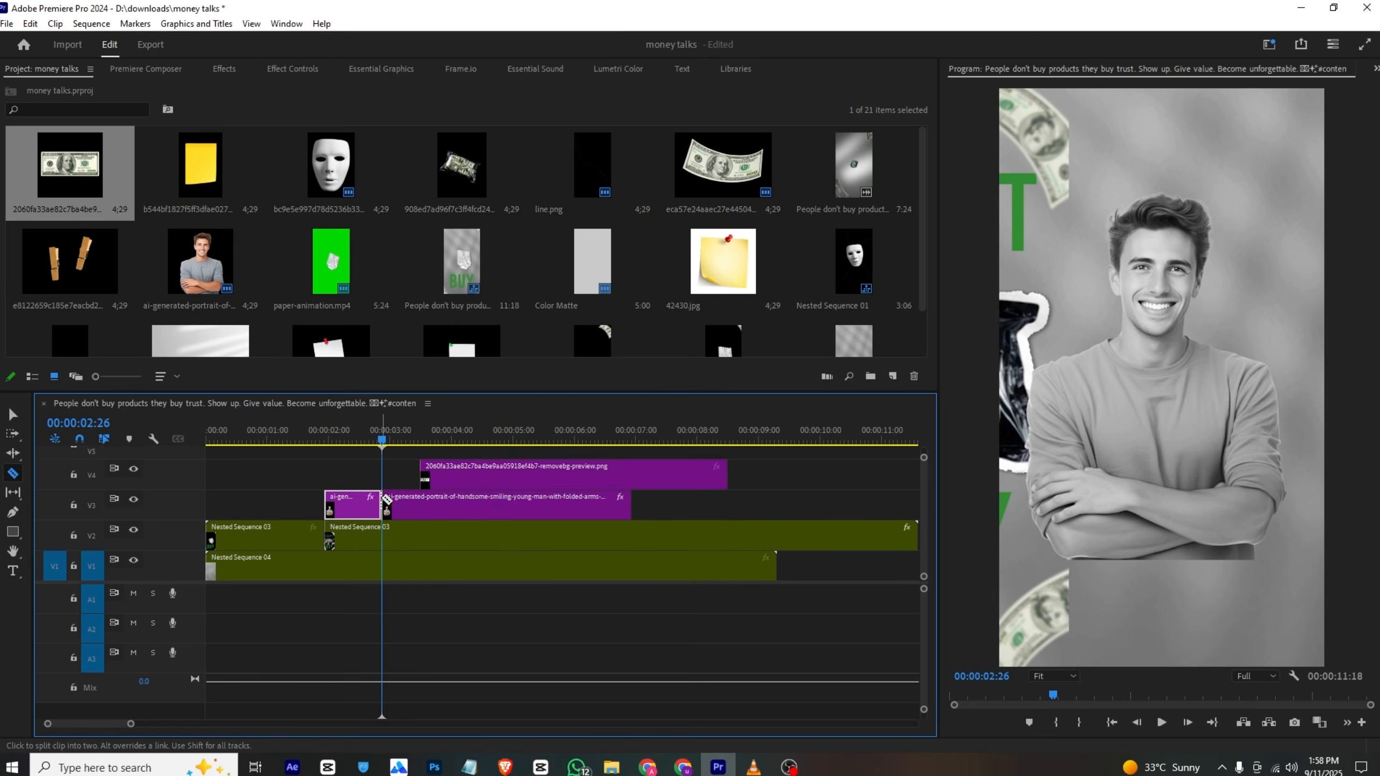
key(v)
click(438, 498)
key(Delete)
Move the dollar bill clip down to track V3 and set its scale to 164, comparing it with the reference in VLC.
click(433, 434)
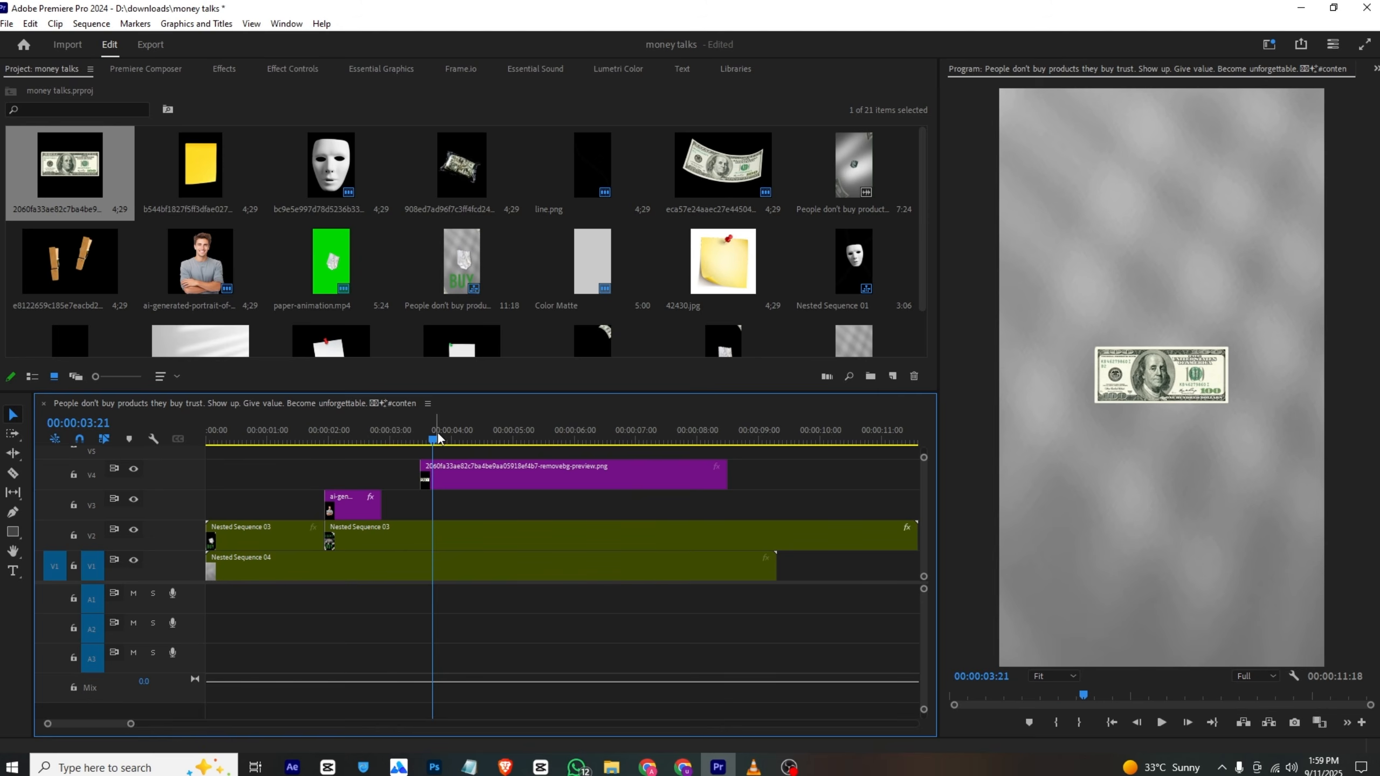
click(489, 478)
drag(468, 481, 468, 511)
click(288, 69)
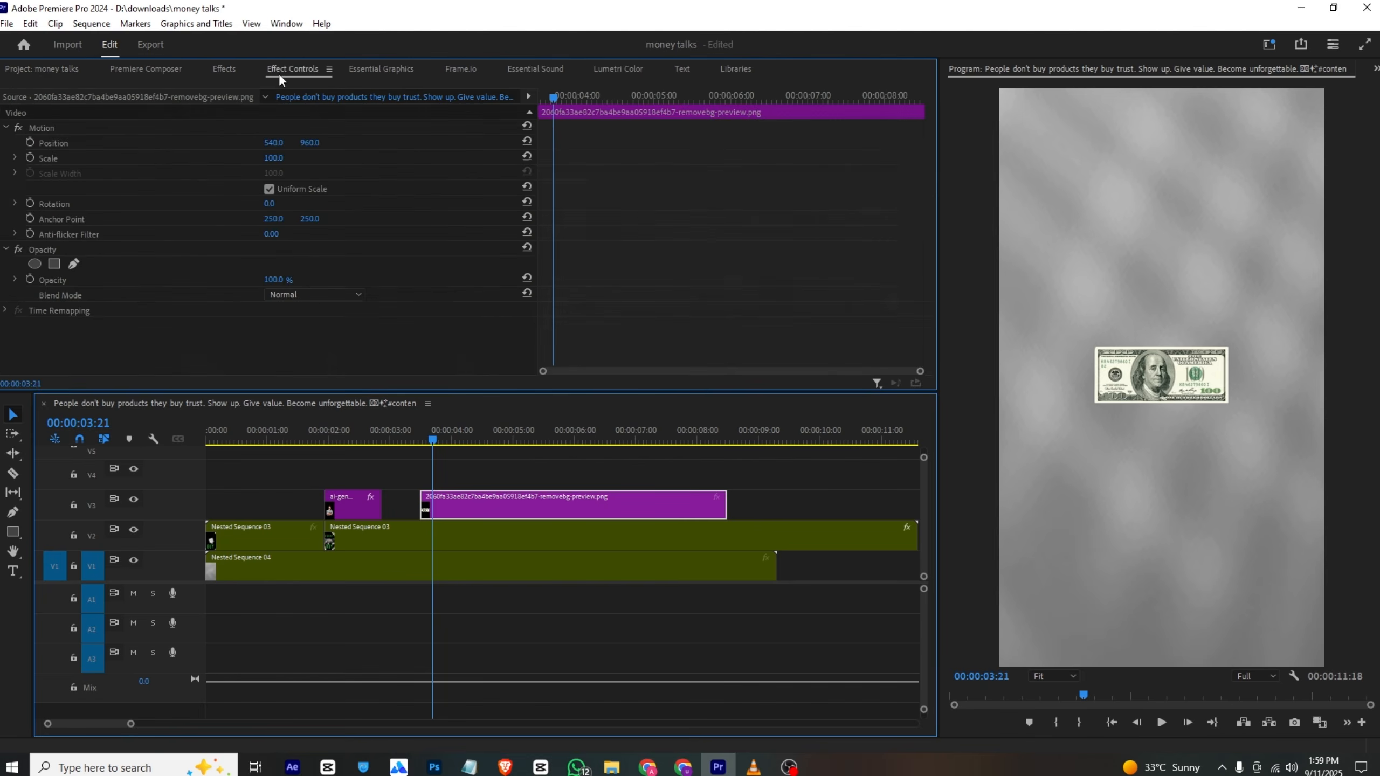
drag(273, 157, 308, 157)
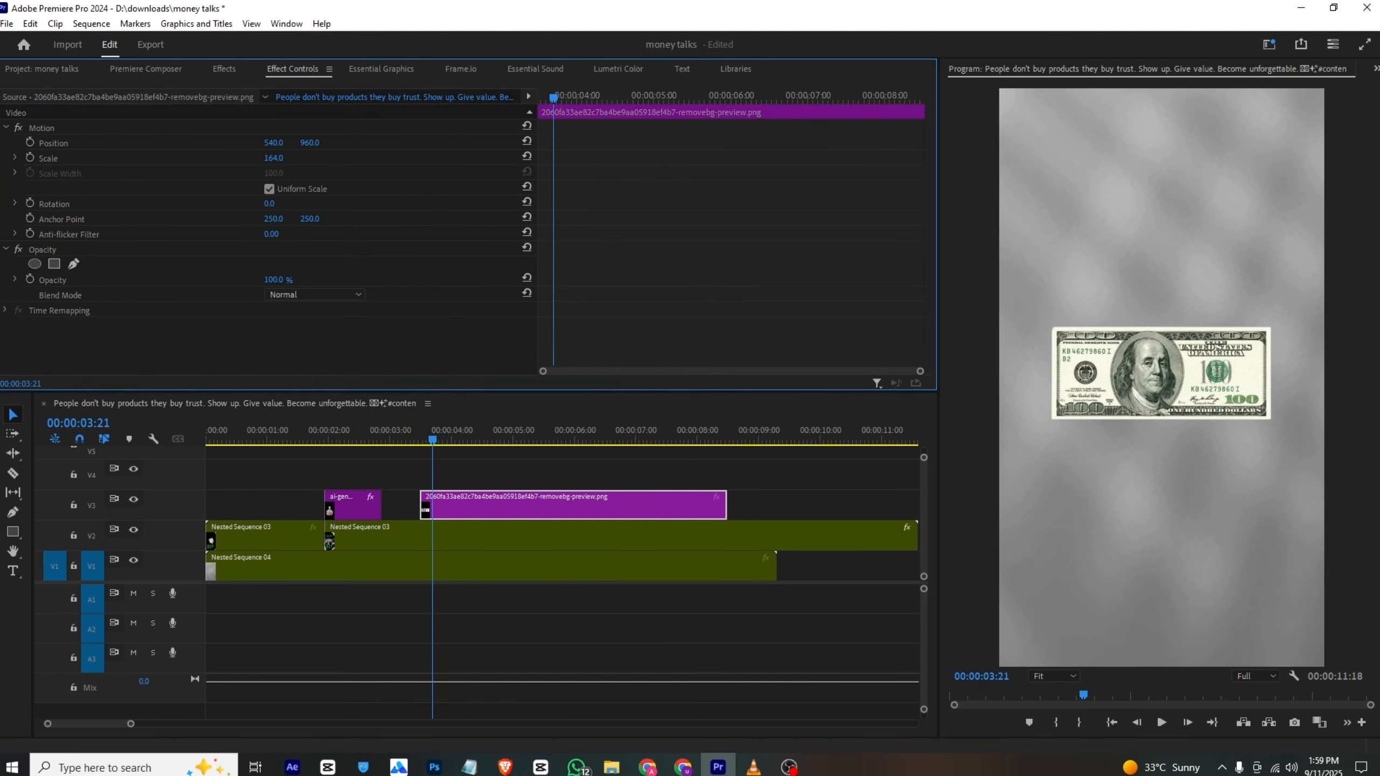
click(753, 767)
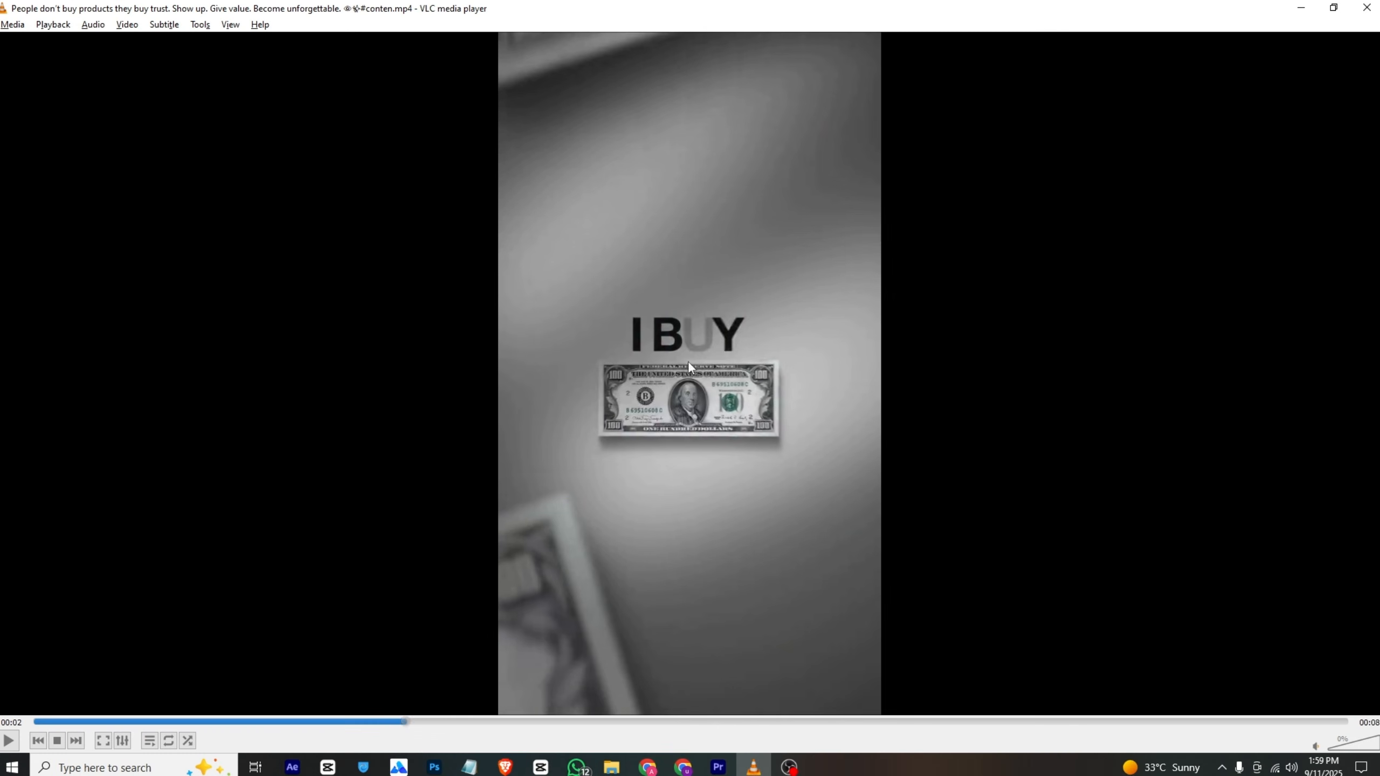
click(718, 767)
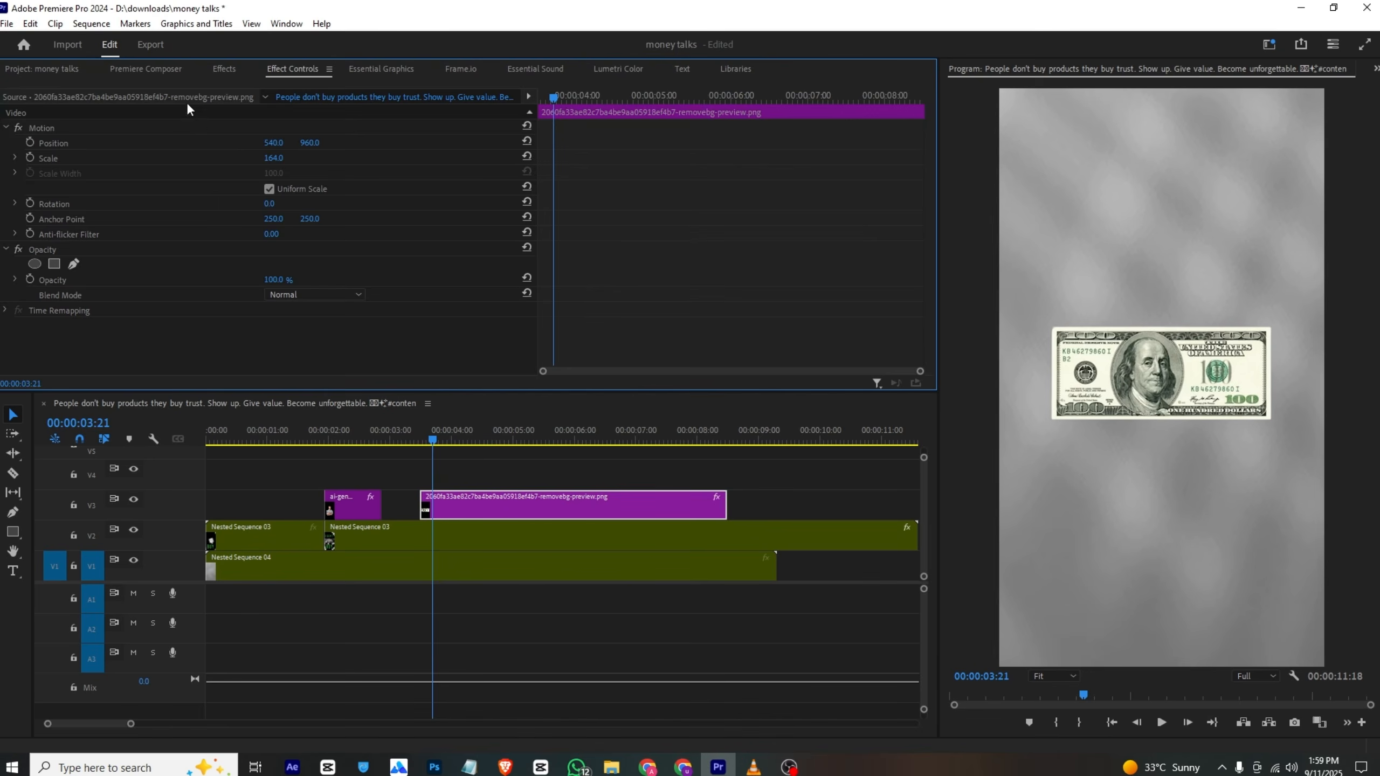
Split the dollar bill clip at 00:00:04:18 and delete the part after the cut.
click(149, 69)
drag(434, 440, 488, 431)
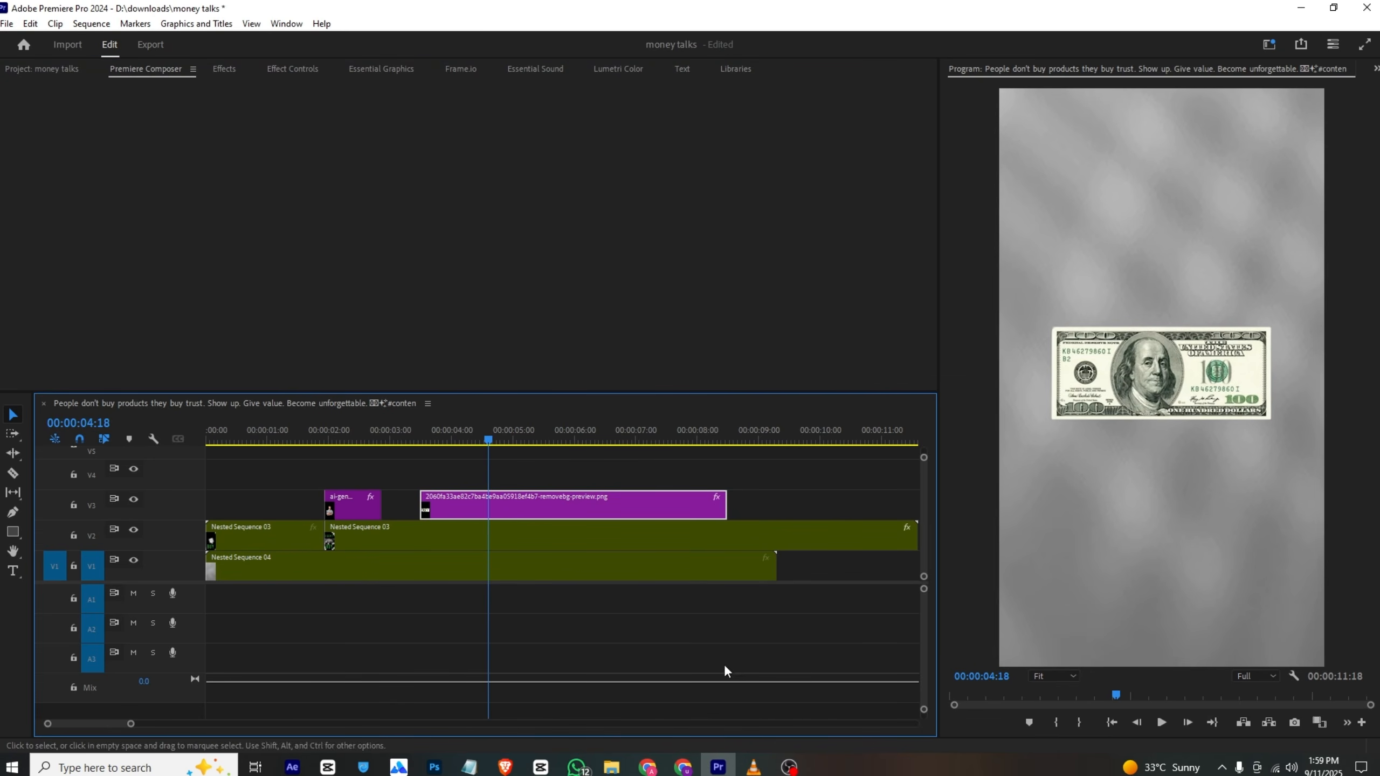
key(ctrl+k)
click(528, 507)
key(Delete)
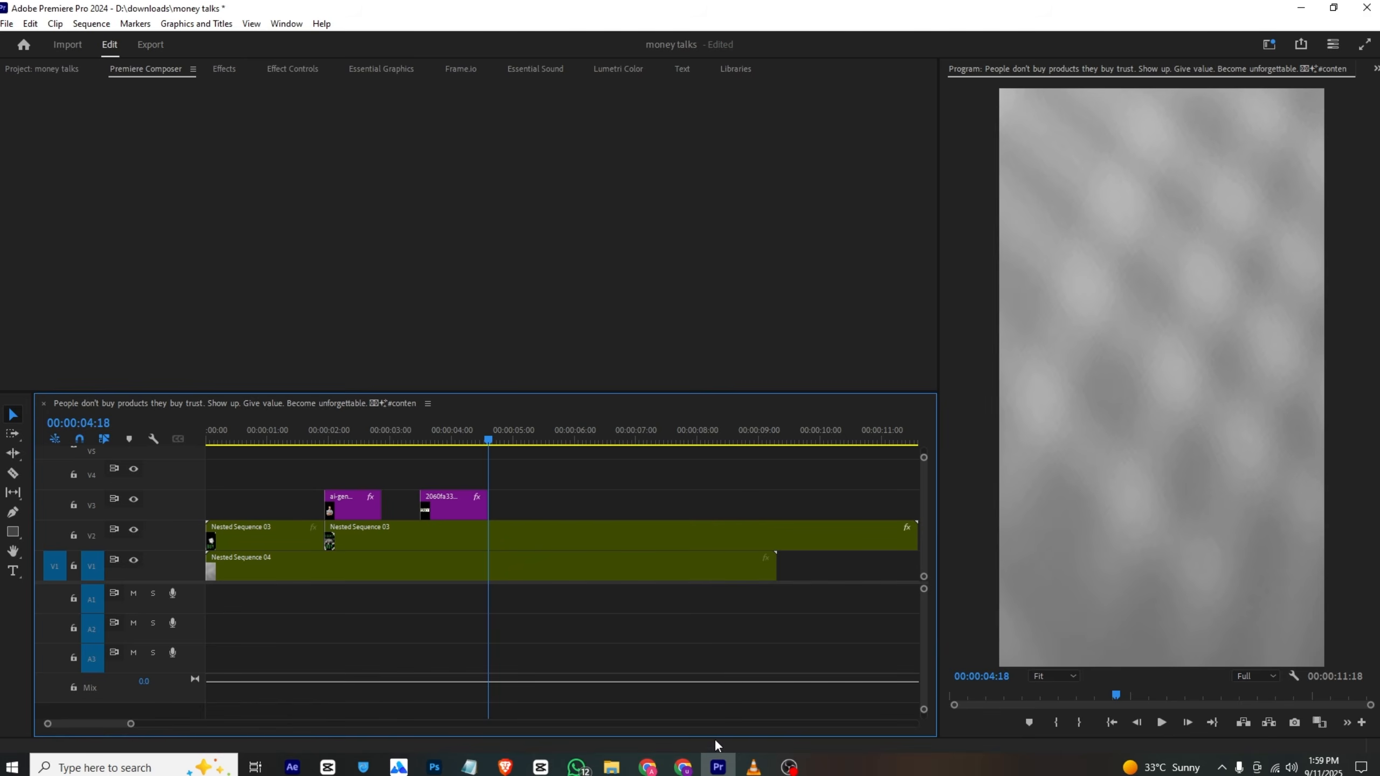
Review the "from Faces" mask scene in VLC, return to Premiere Pro and place line.png on track V3 from 00:00:04:18.
click(753, 767)
key(space)
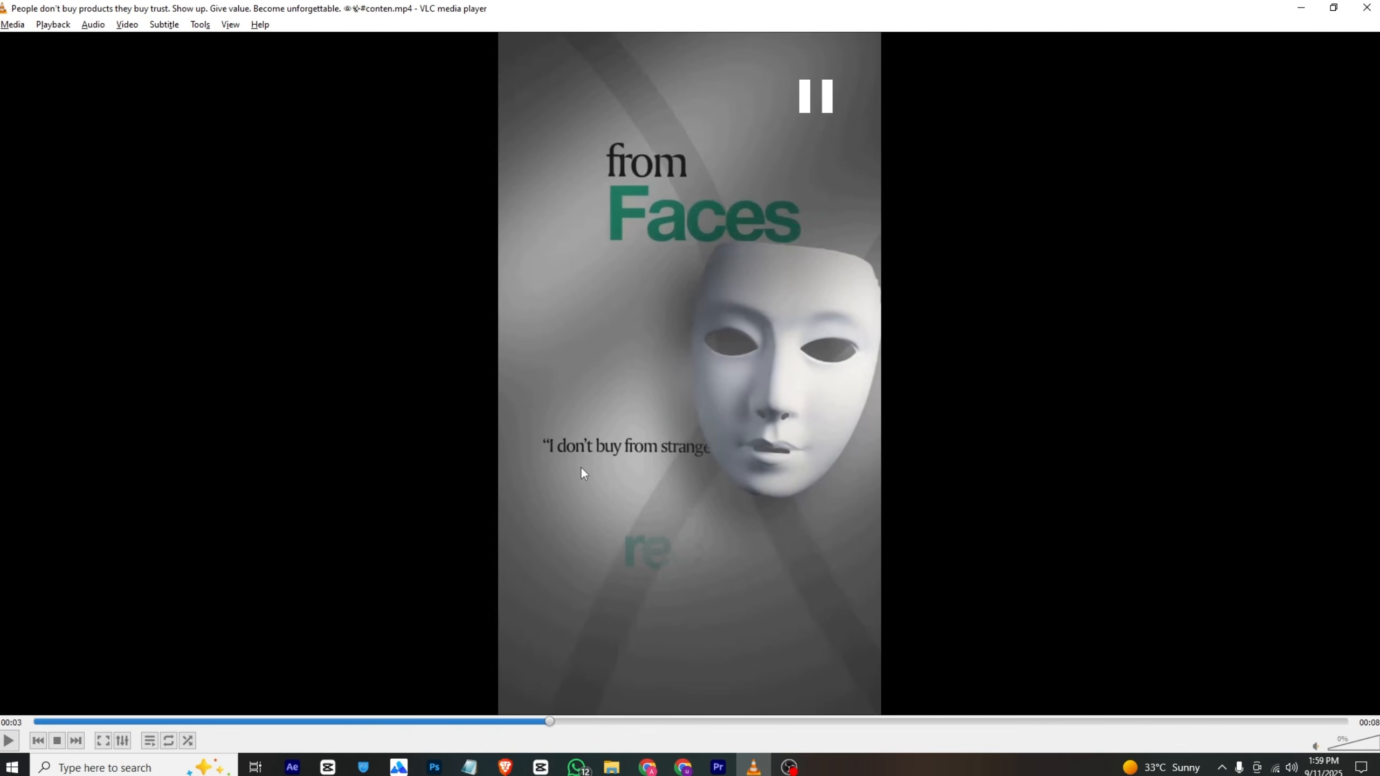
mouse_move(539, 729)
mouse_down()
mouse_move(500, 728)
mouse_move(528, 727)
mouse_up()
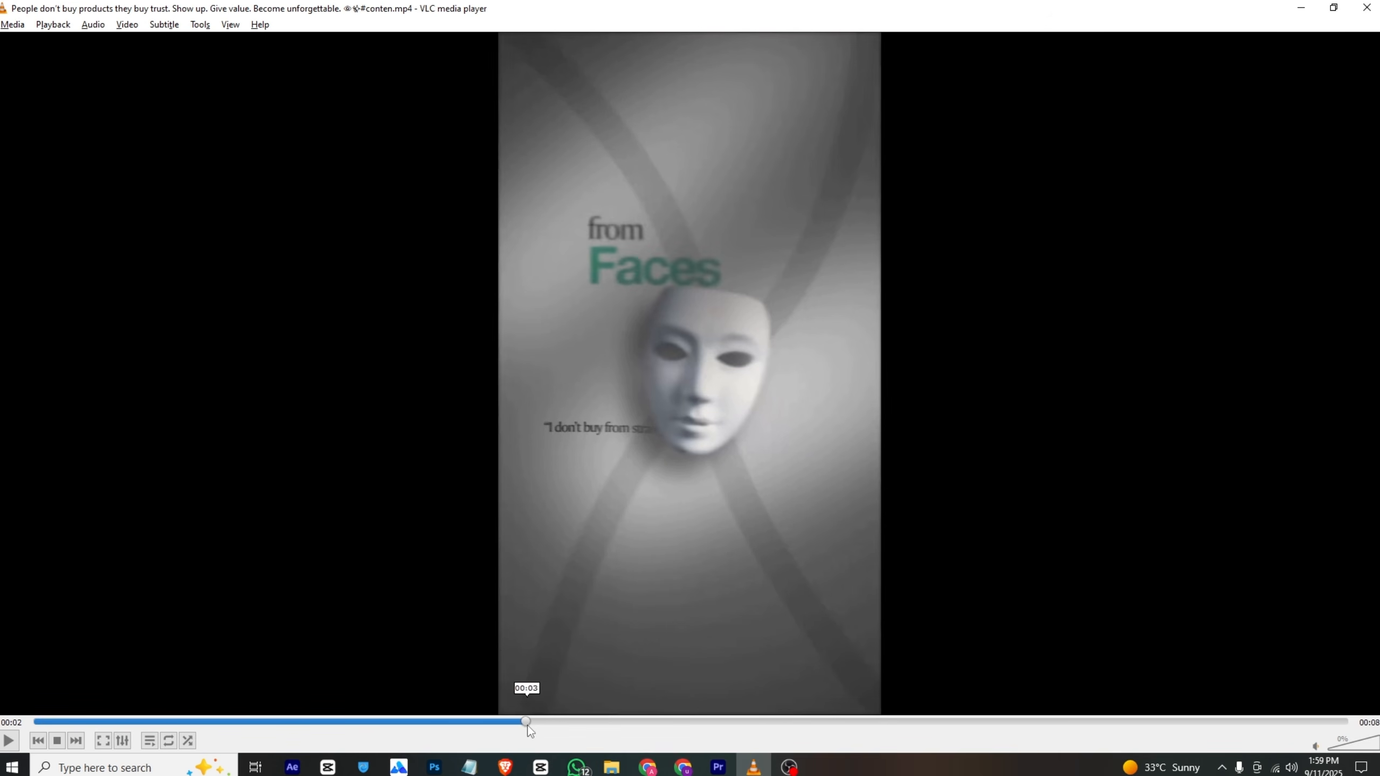
click(717, 766)
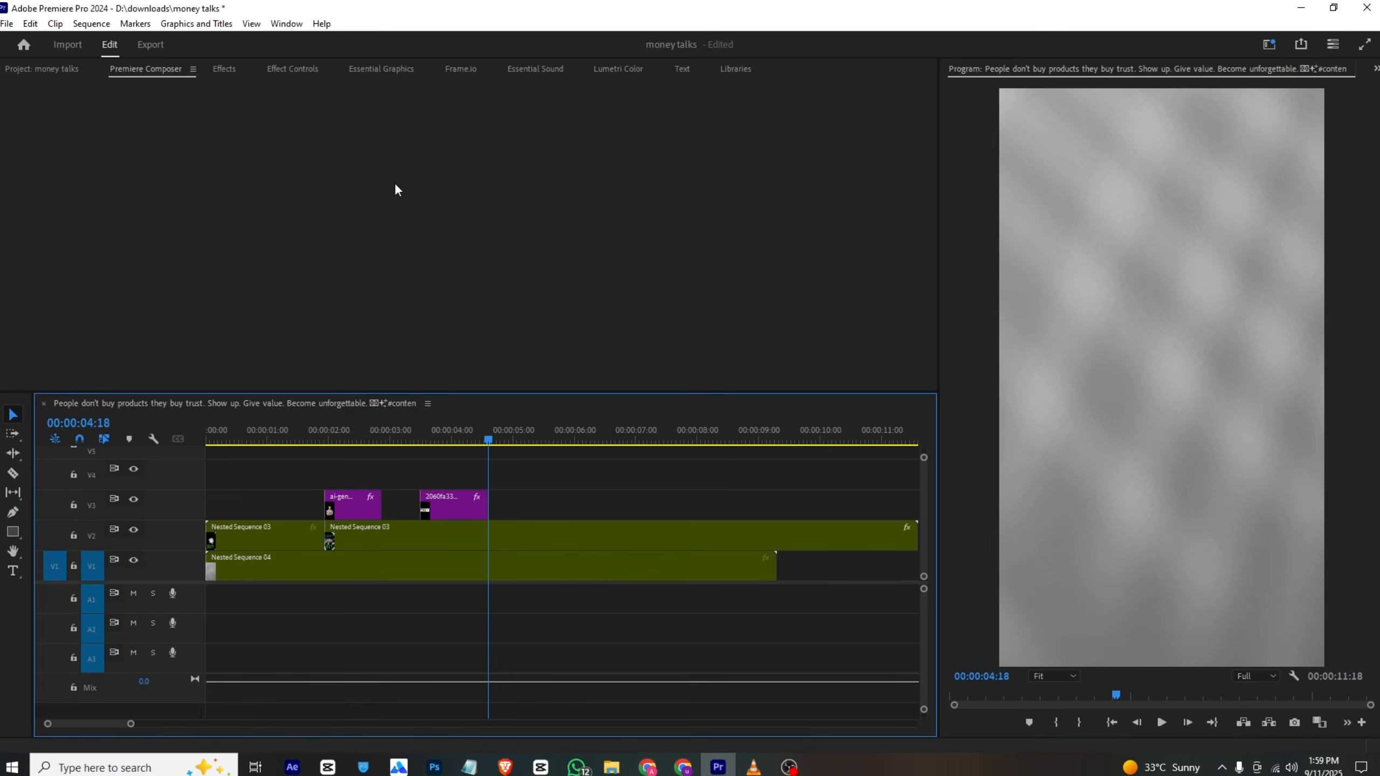
click(31, 70)
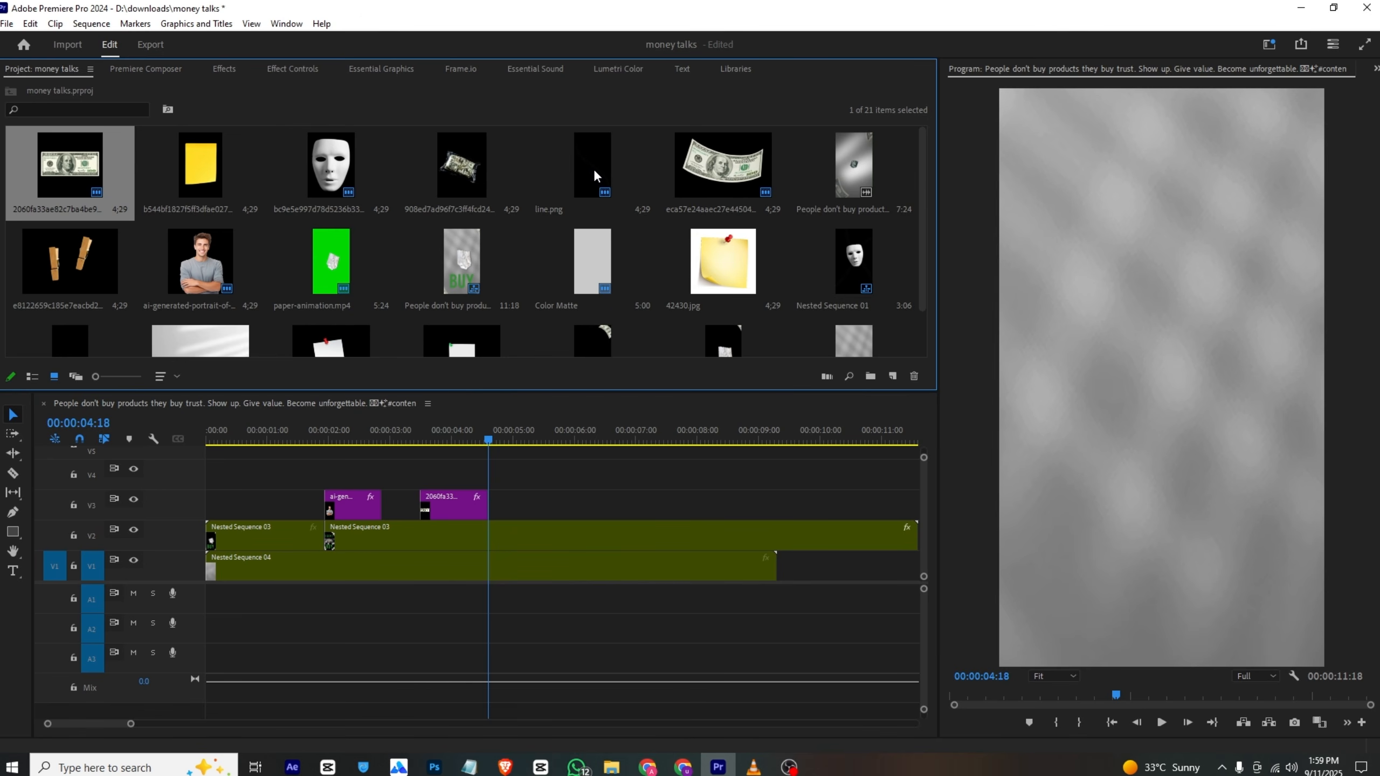
drag(593, 169, 494, 503)
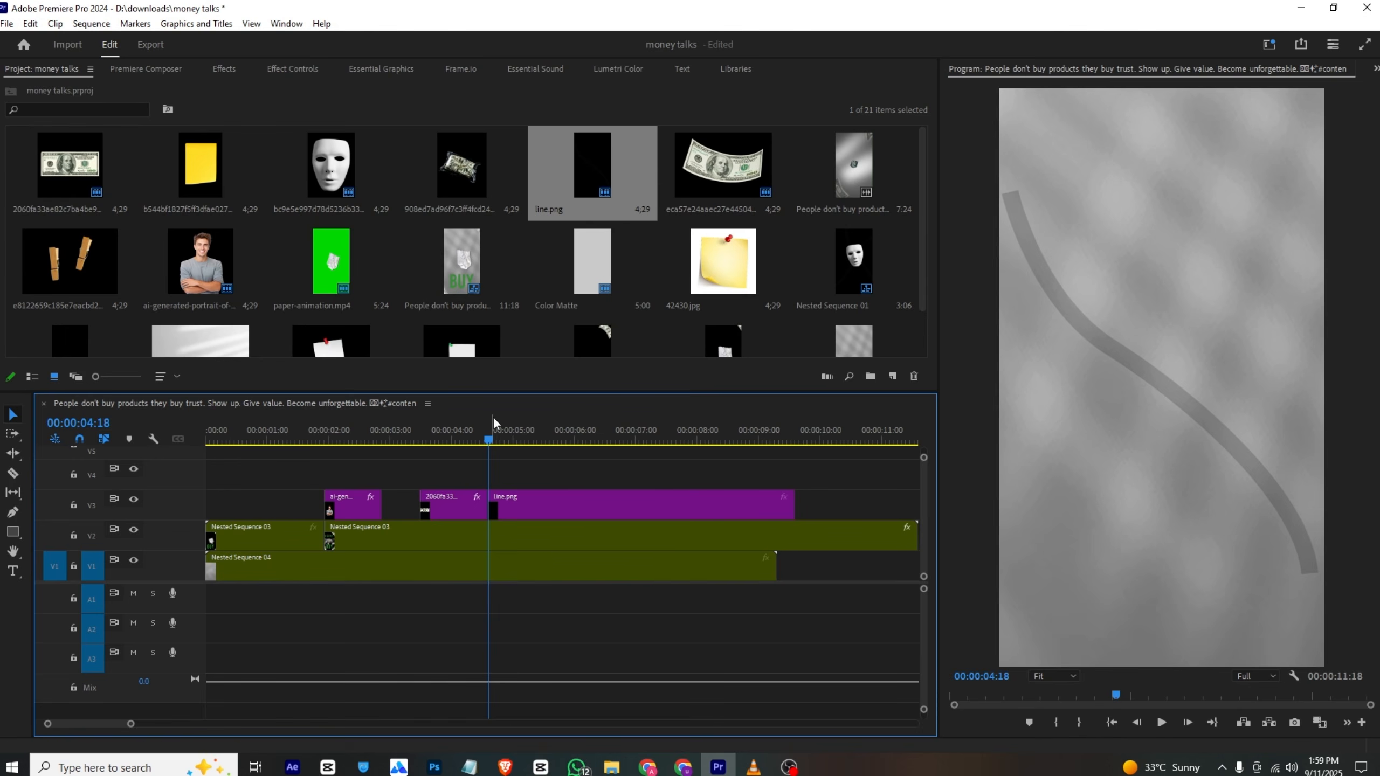
Set the line's scale to 145 and its rotation to 70°, comparing the layout with the reference video in VLC.
click(512, 437)
click(536, 497)
click(288, 69)
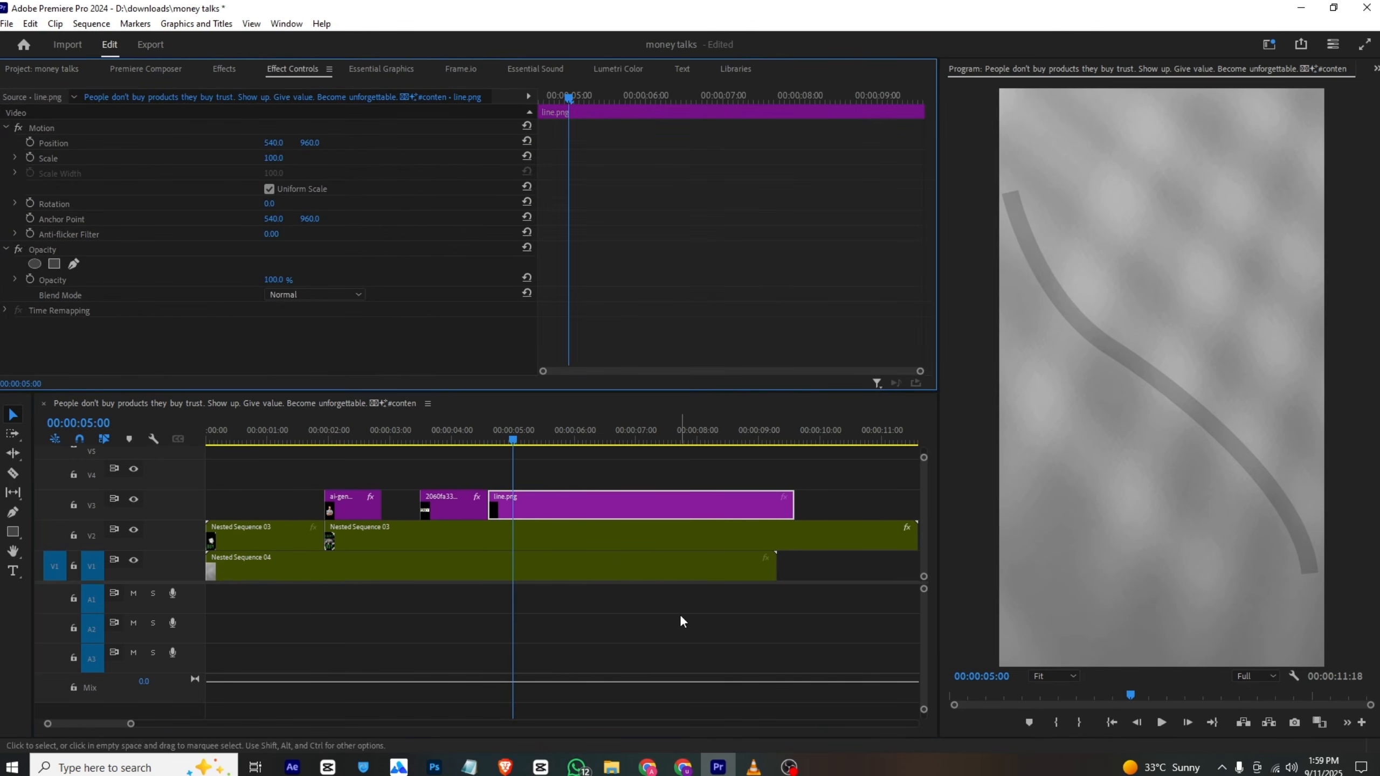
click(754, 767)
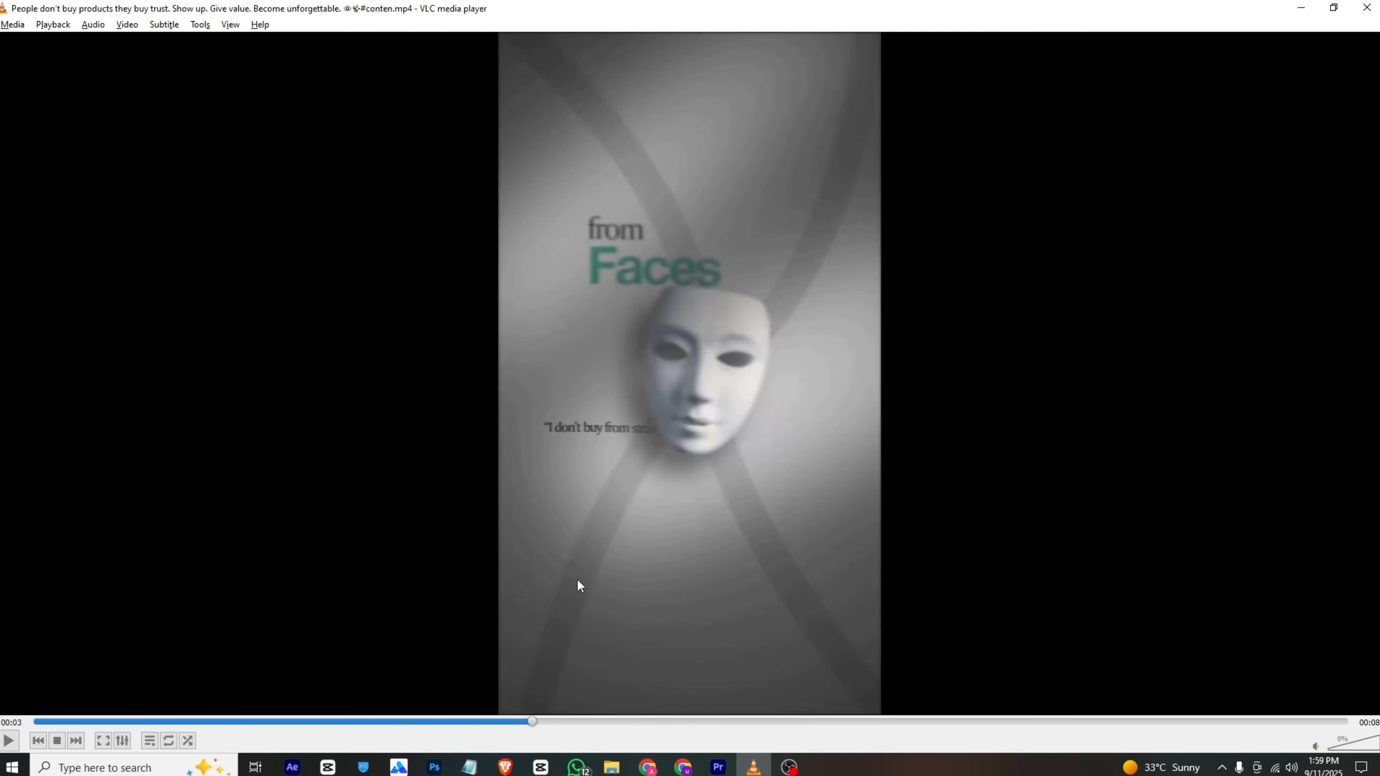
click(717, 768)
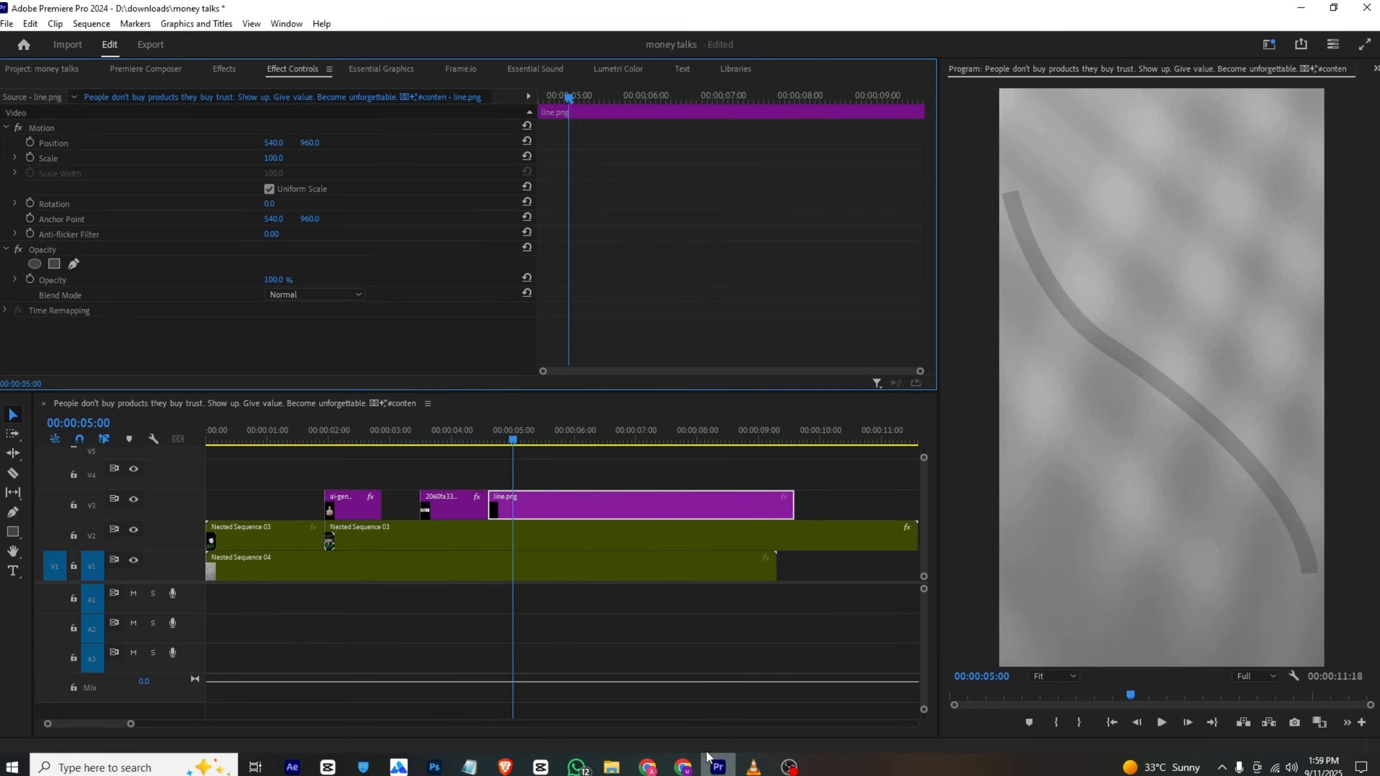
drag(274, 157, 299, 144)
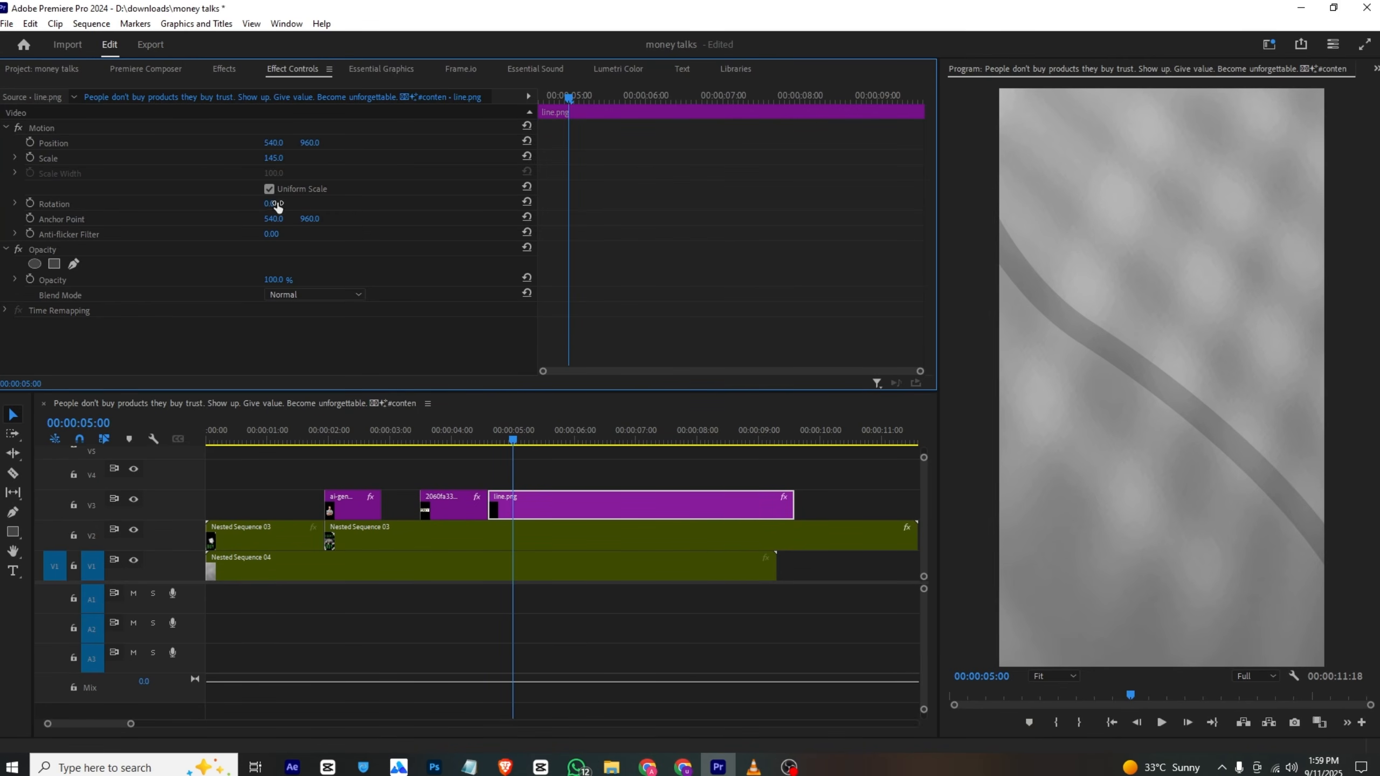
drag(277, 206, 307, 206)
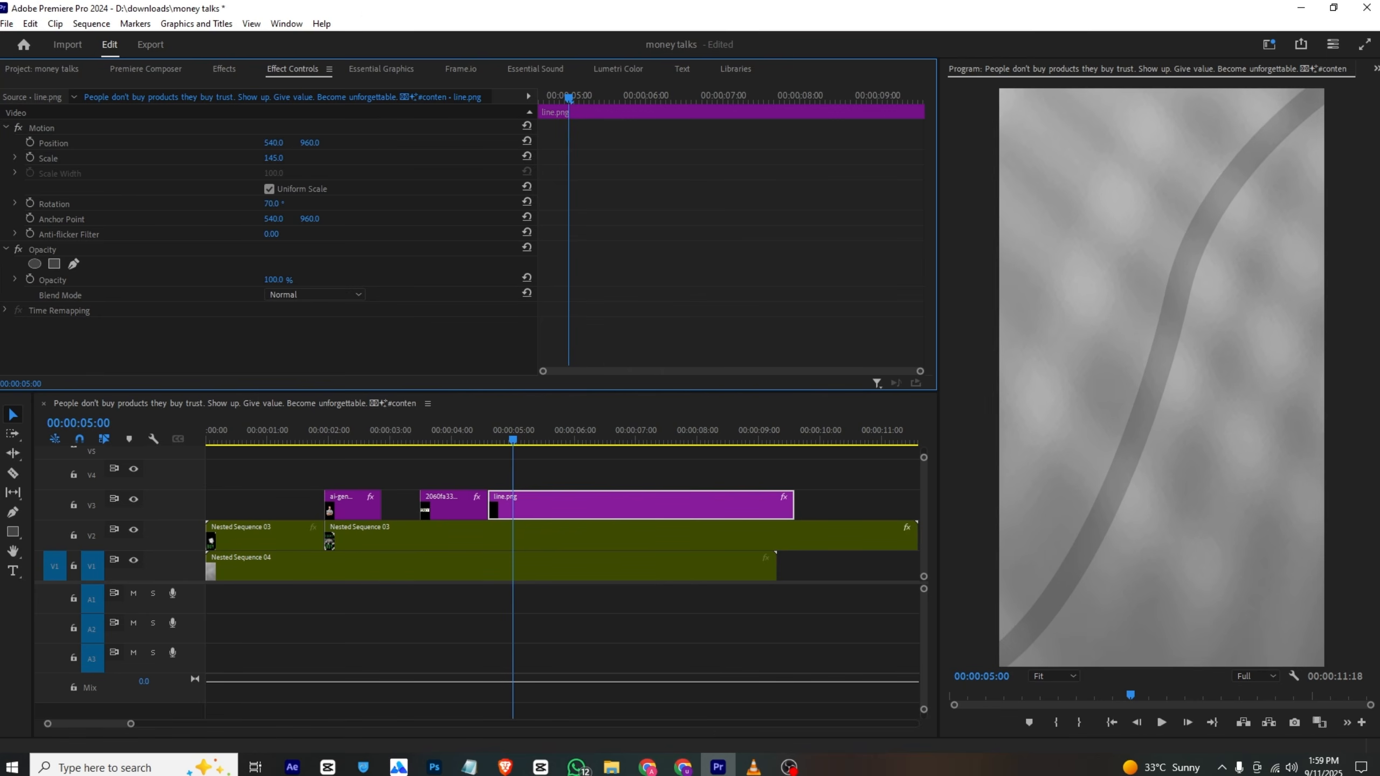
click(746, 767)
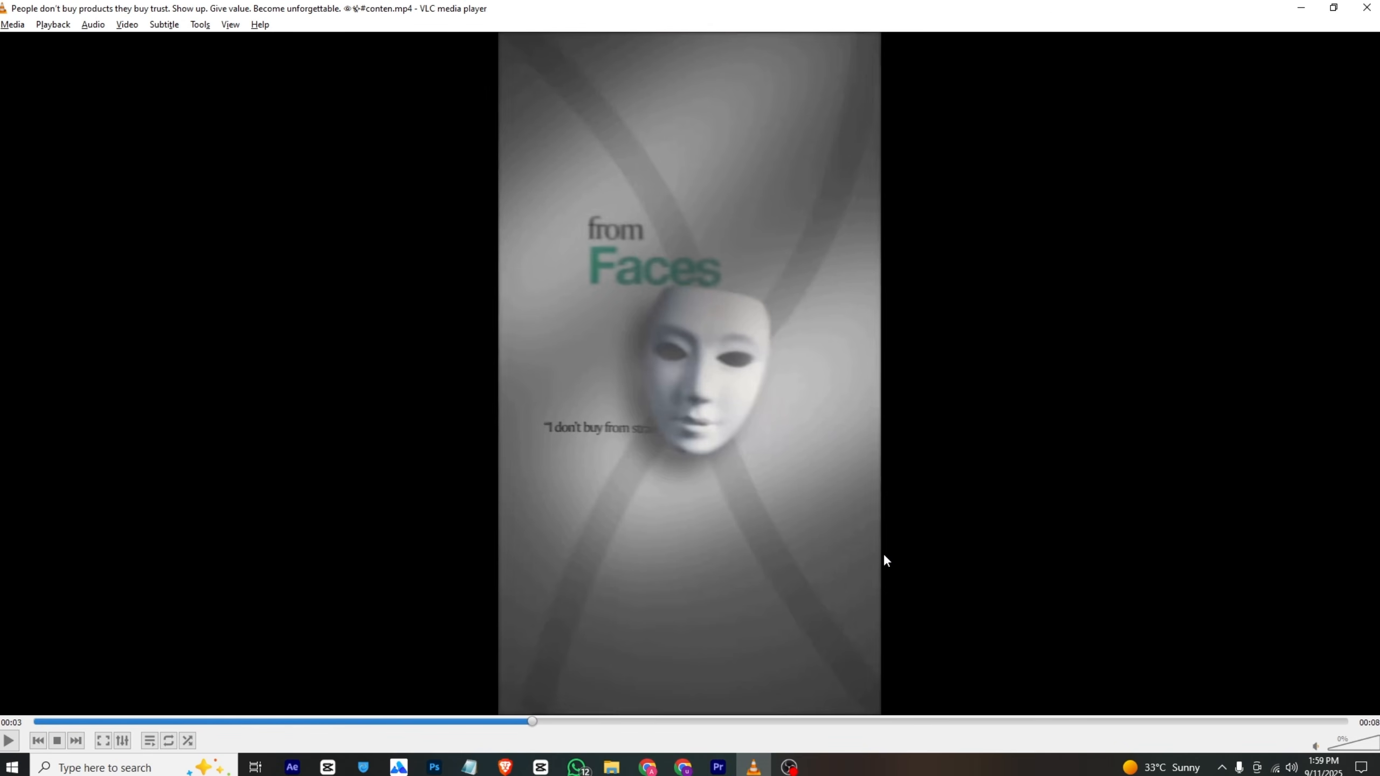
key(alt+Tab)
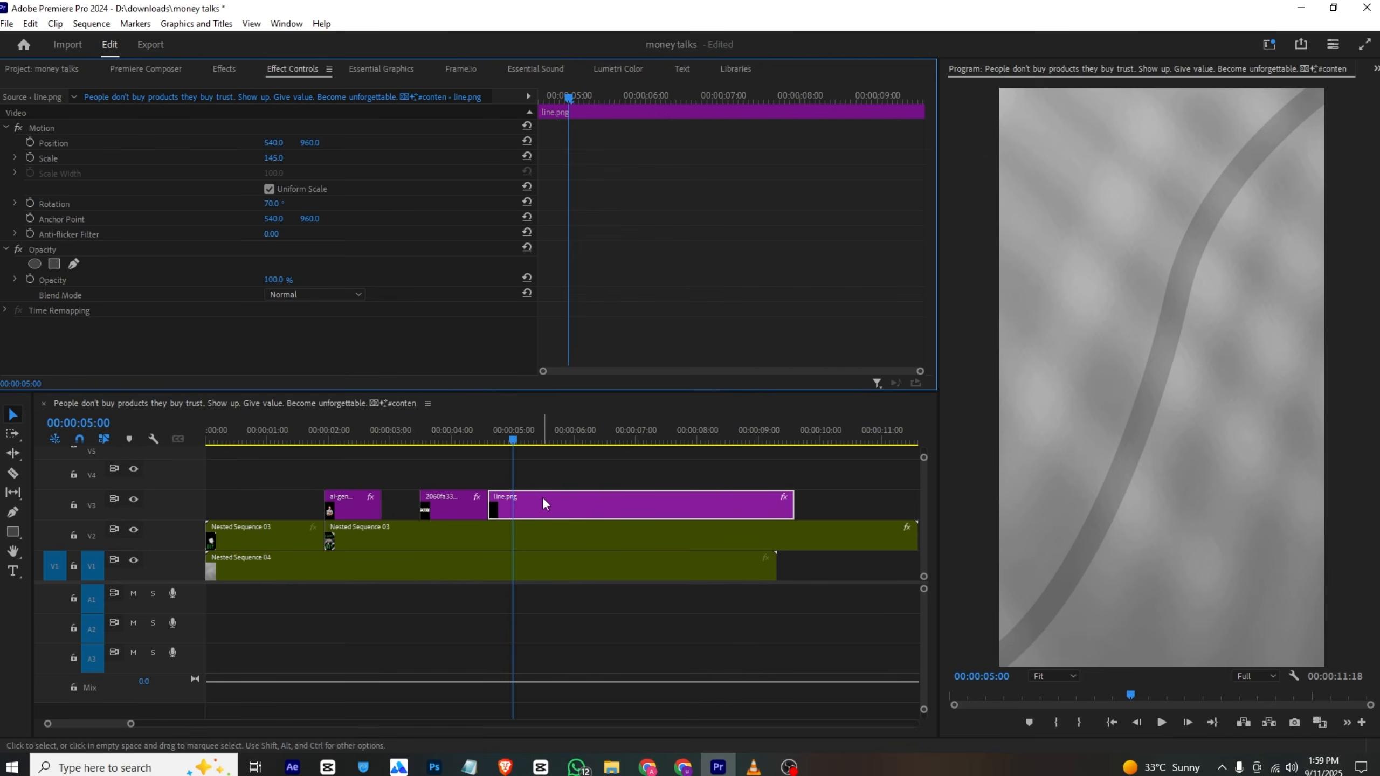
Duplicate the line clip onto track V4 and adjust the copy's rotation and horizontal position so the two lines cross.
drag(542, 496, 543, 479)
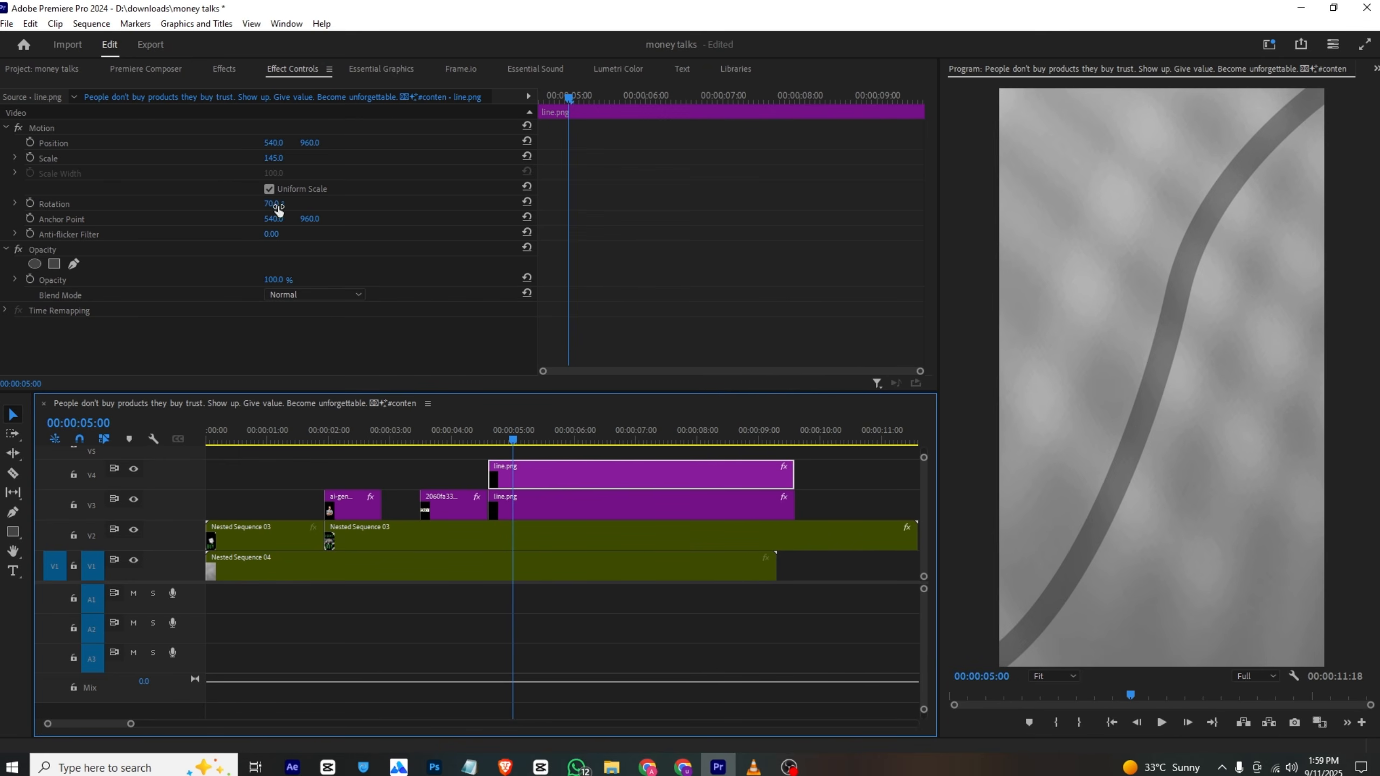
drag(278, 210, 248, 210)
mouse_move(274, 143)
mouse_down()
mouse_move(246, 144)
mouse_move(282, 142)
mouse_up()
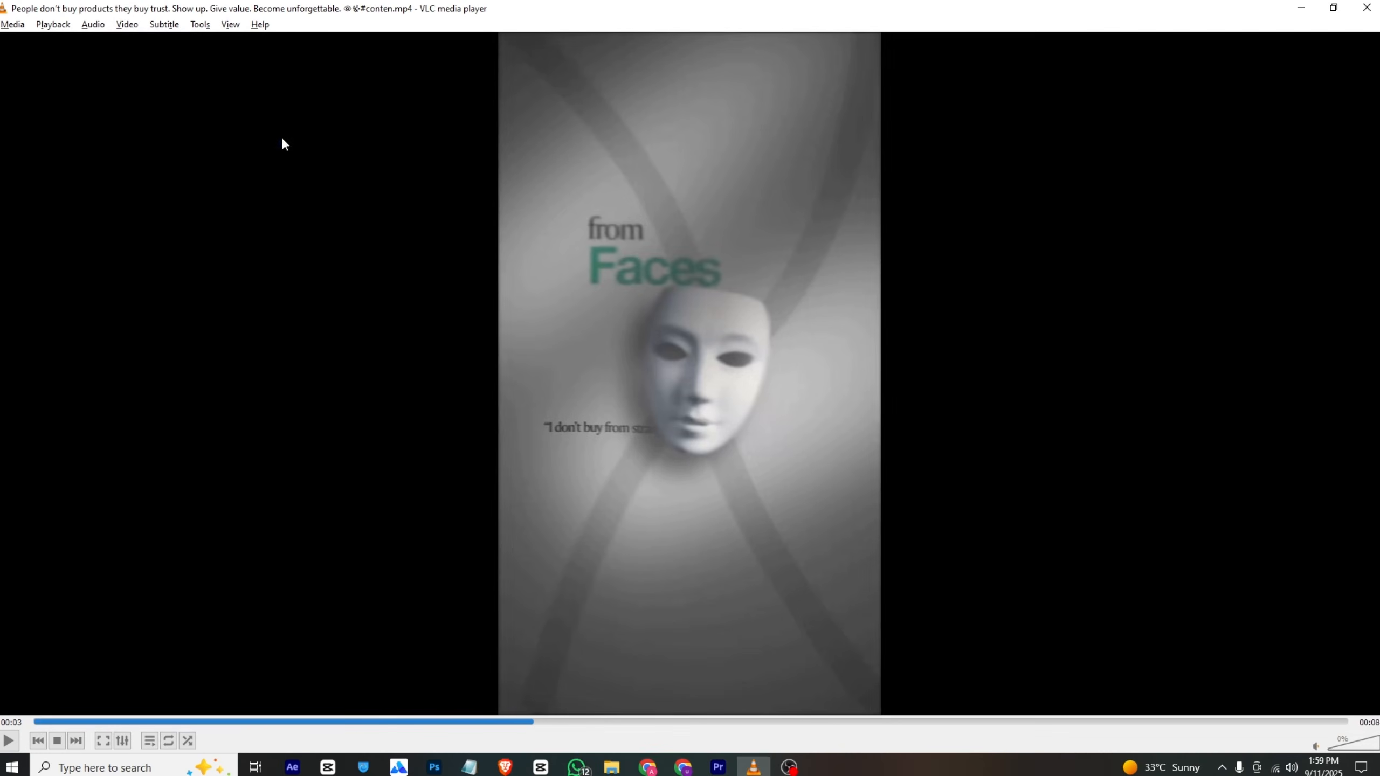
Place the white mask image on track V5 above the crossing lines from 00:00:04:18, with its position at 540, 896.
key(alt+Tab)
click(51, 70)
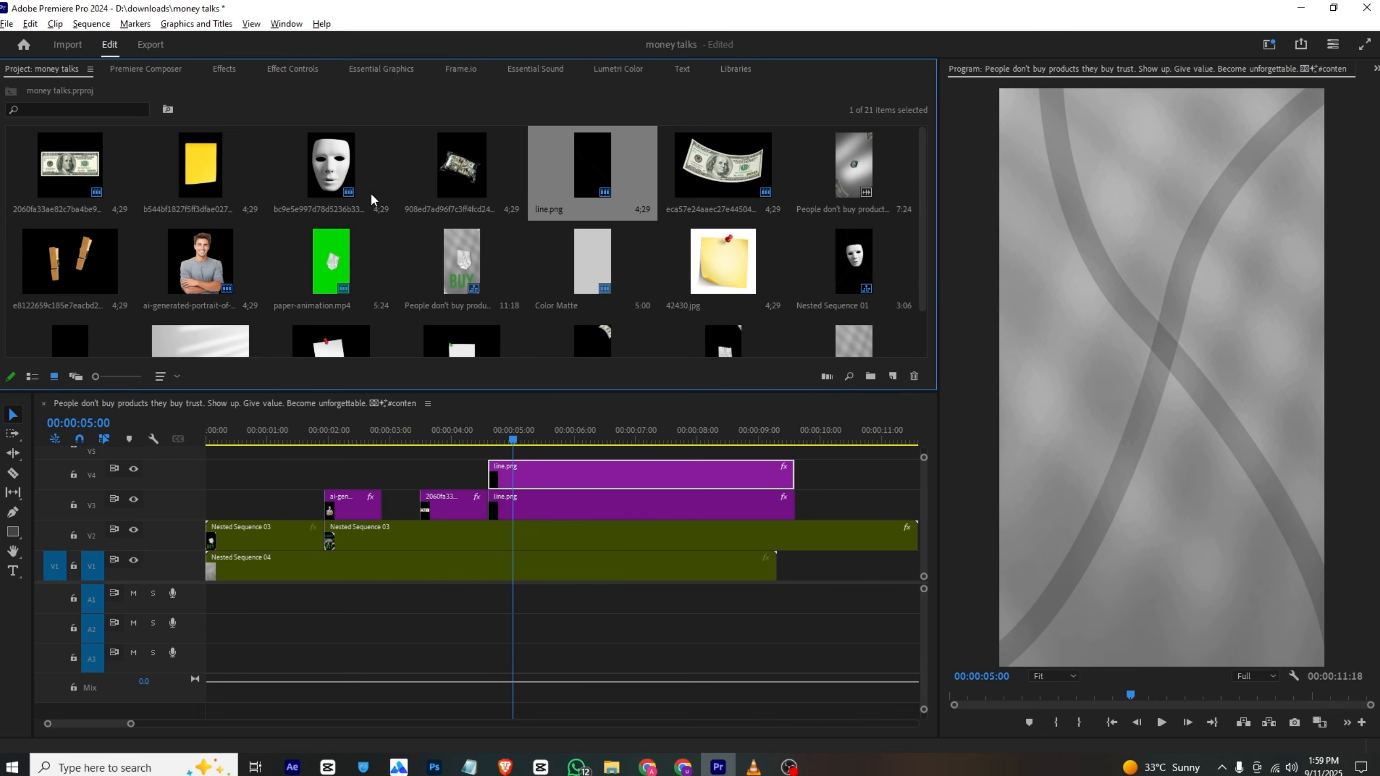
drag(333, 173, 489, 457)
click(306, 66)
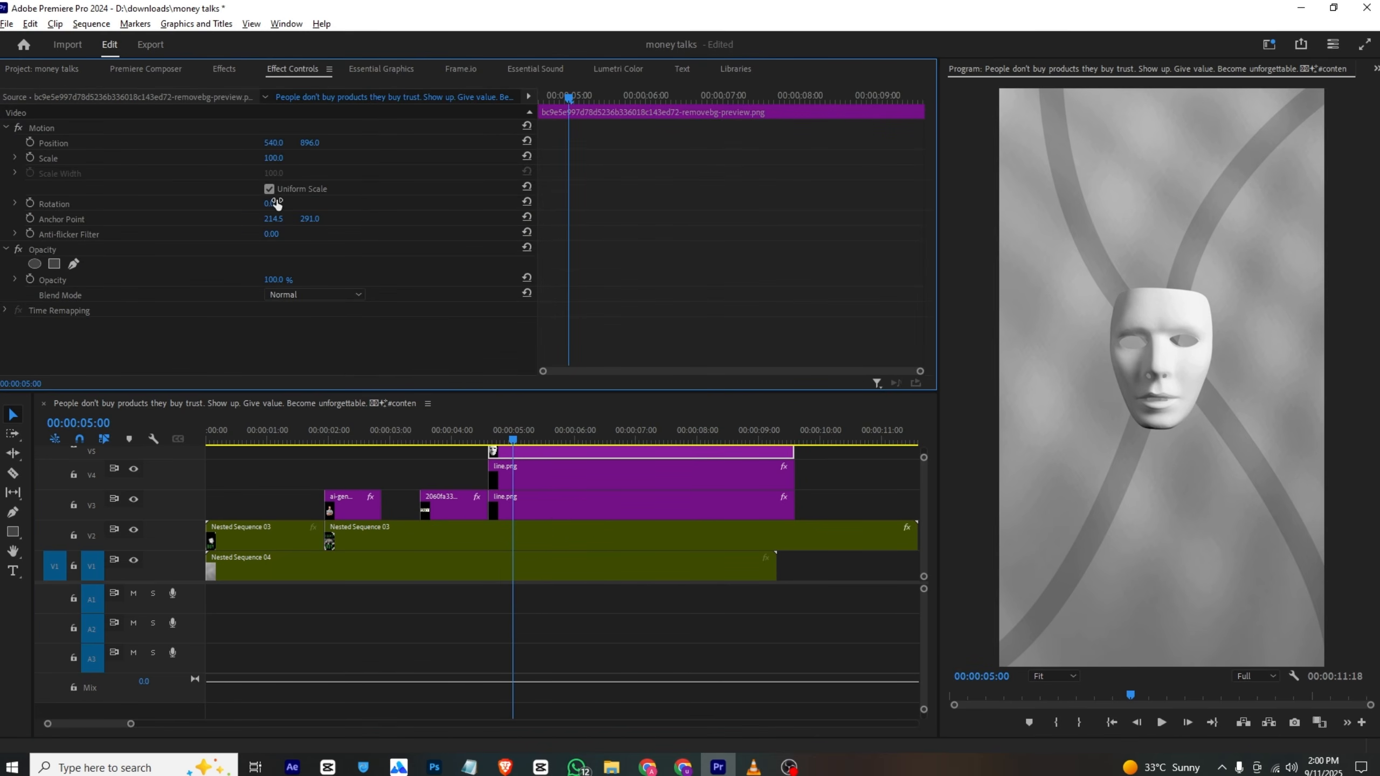
Rotate the white mask to 12° and apply the Drop Shadow effect to its clip.
drag(270, 203, 282, 204)
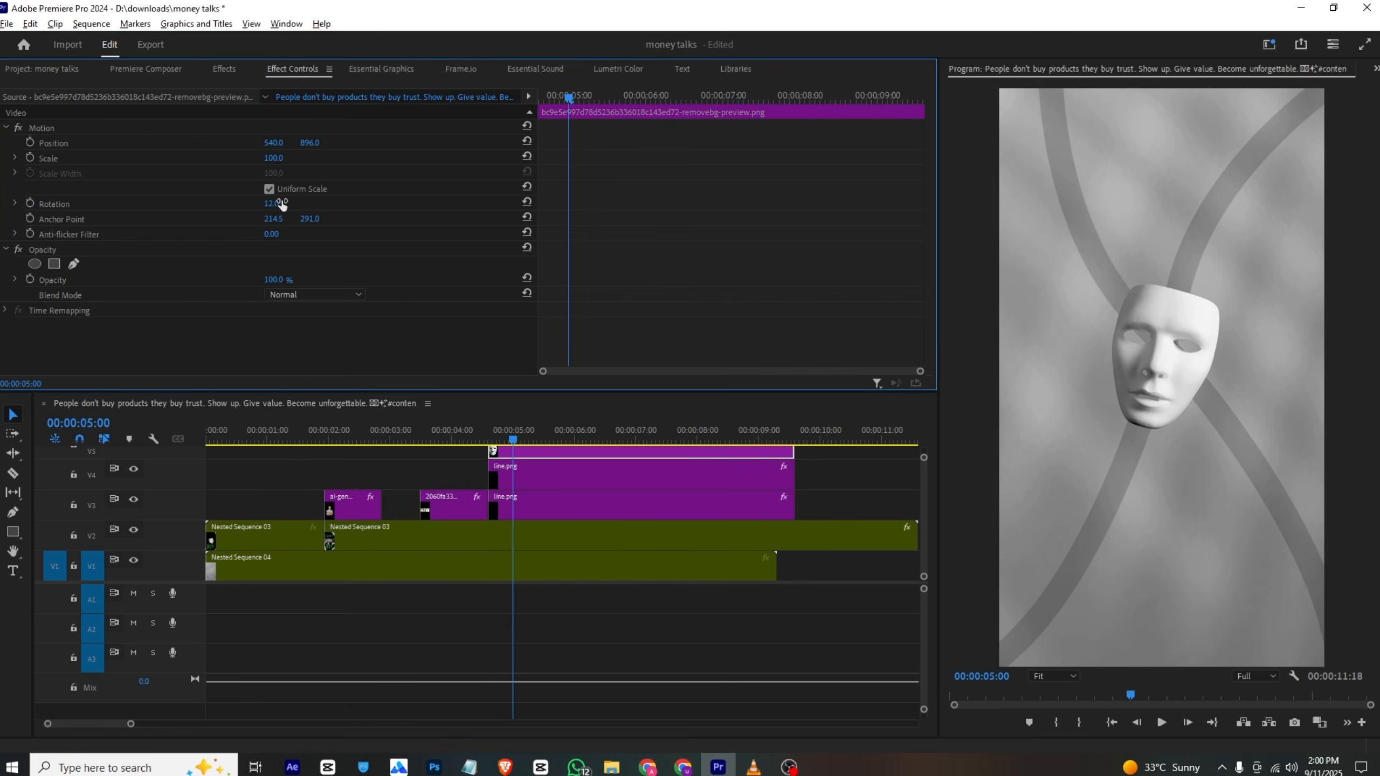
click(222, 68)
click(119, 90)
text(d)
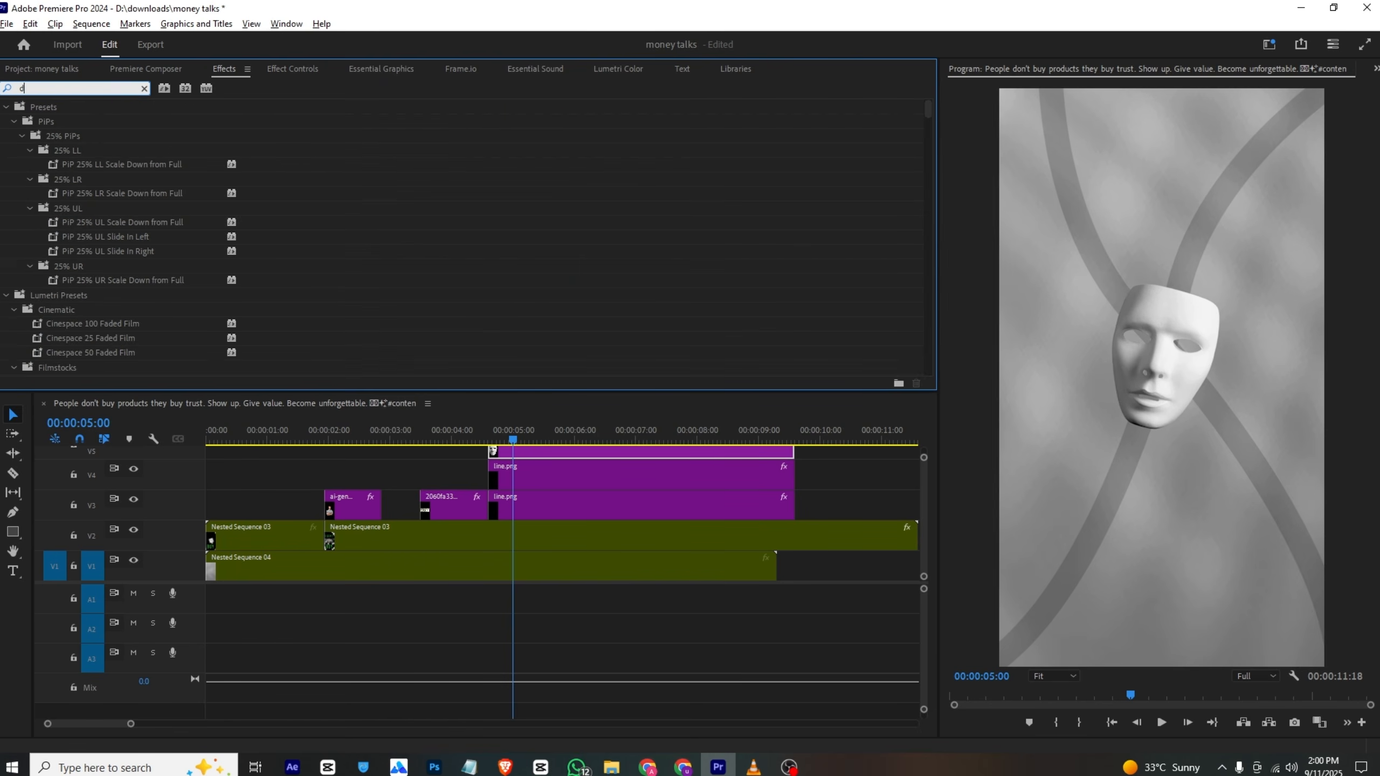
text(rop)
drag(82, 194, 612, 452)
Set the mask's drop shadow to 100% opacity, 100° direction, distance 33 and softness 97, and save the project.
click(294, 68)
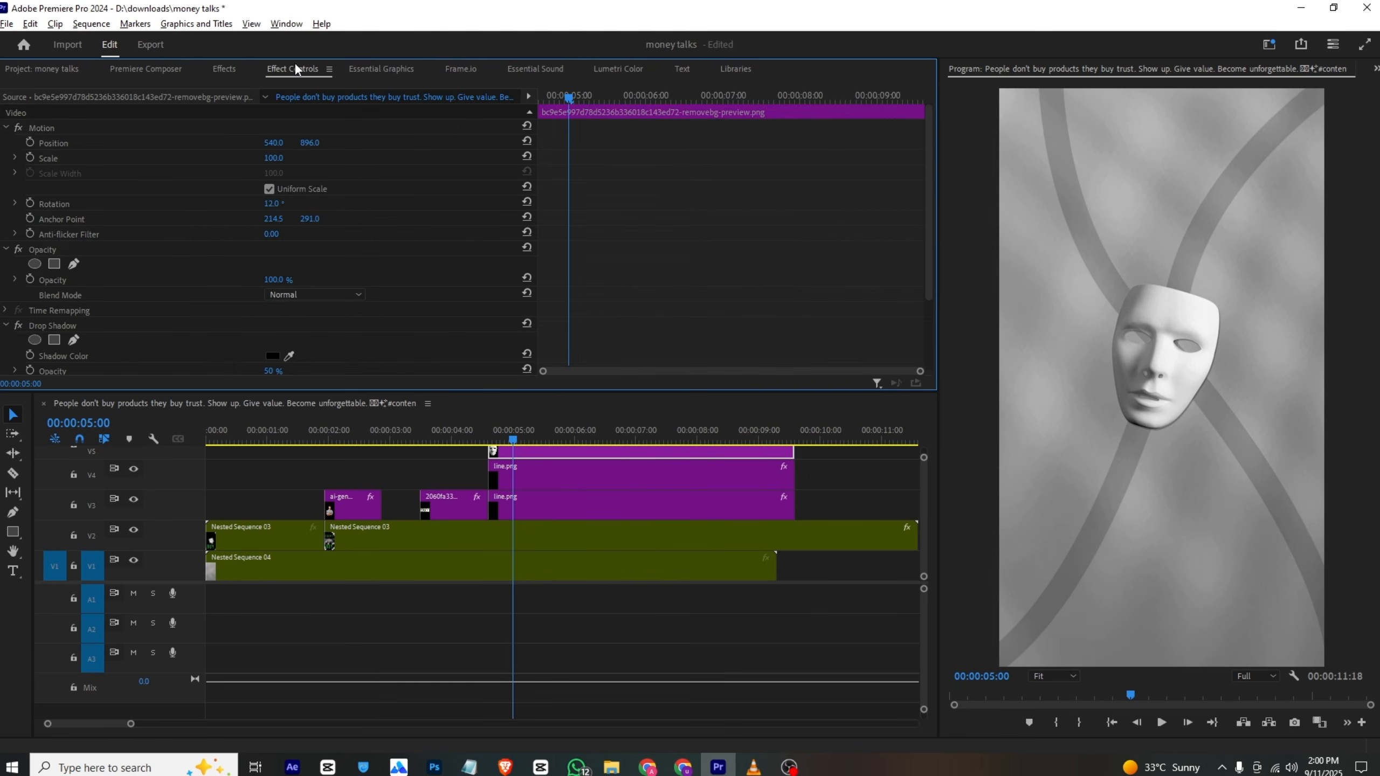
scroll(206, 239, down, 3)
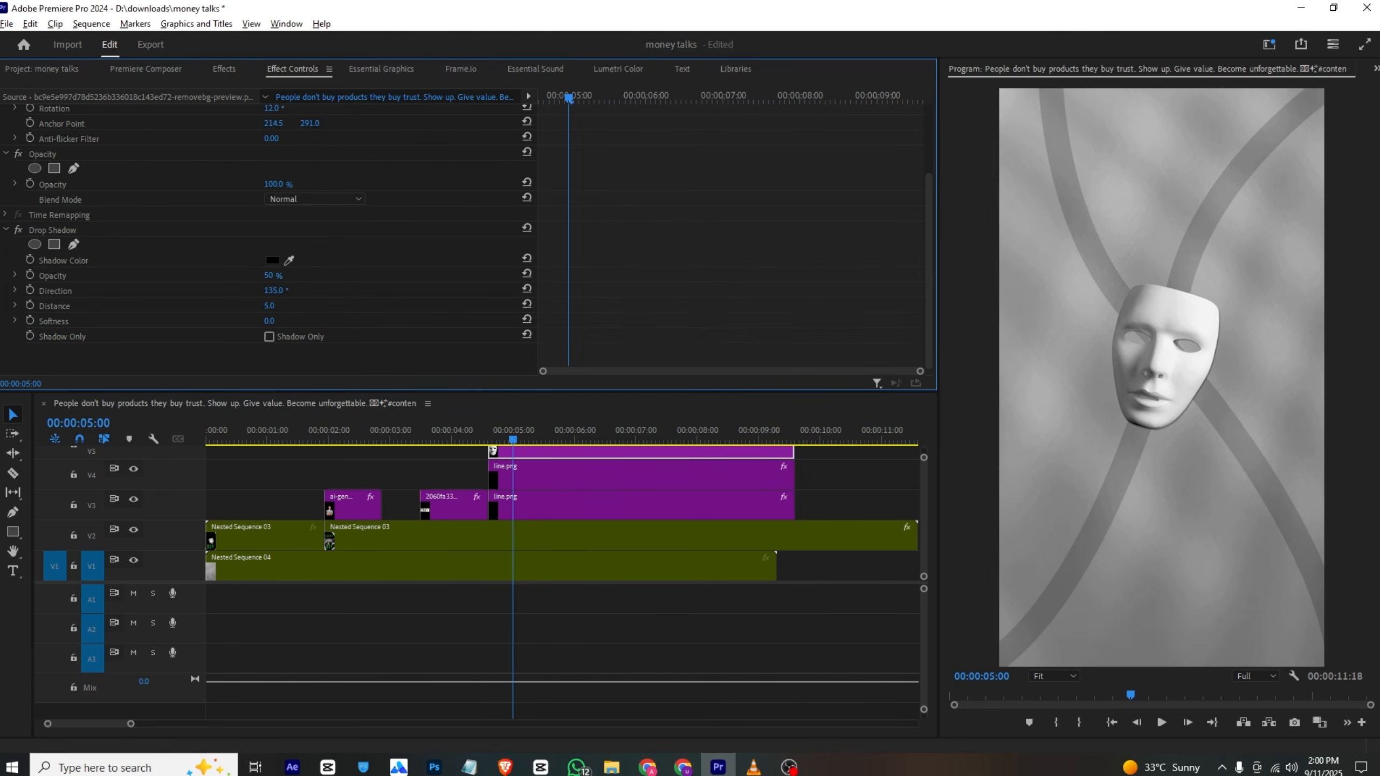
drag(270, 275, 296, 321)
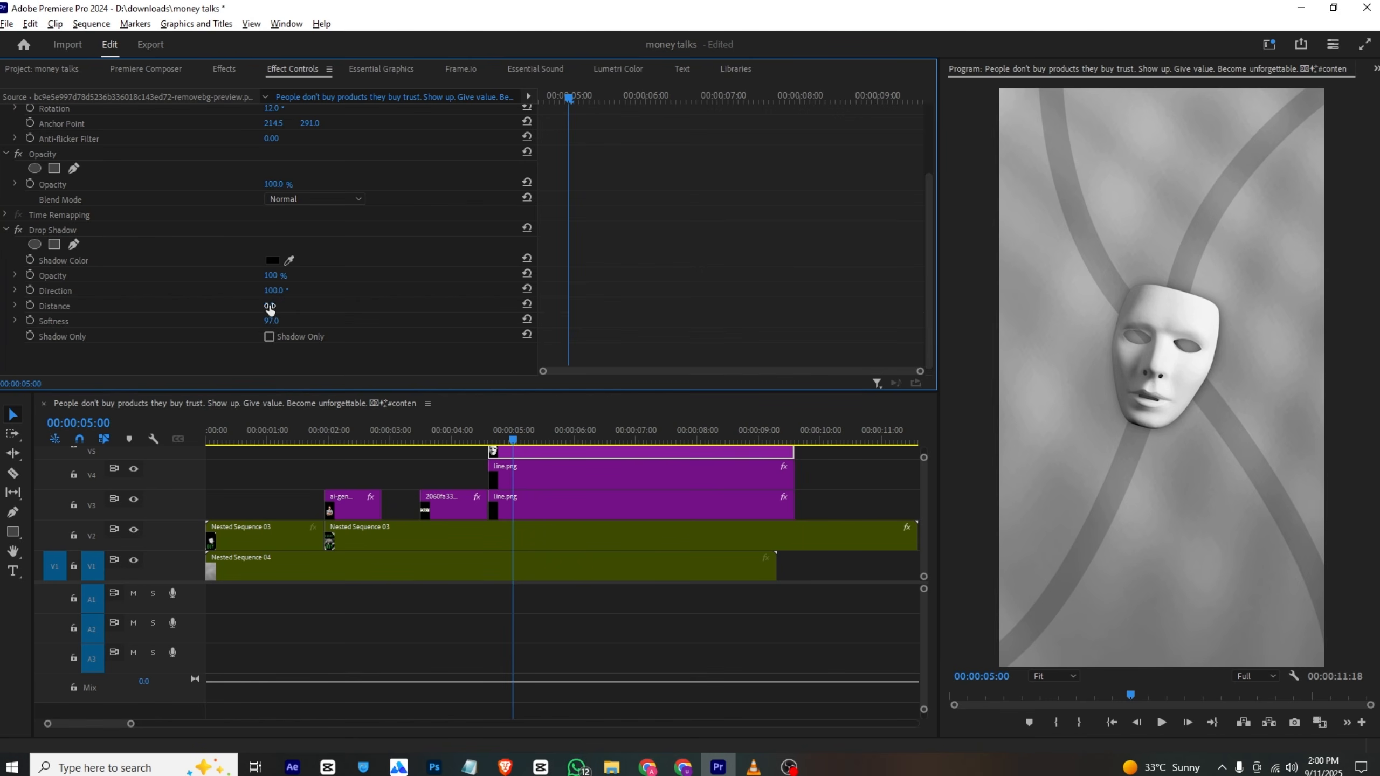
drag(269, 307, 286, 307)
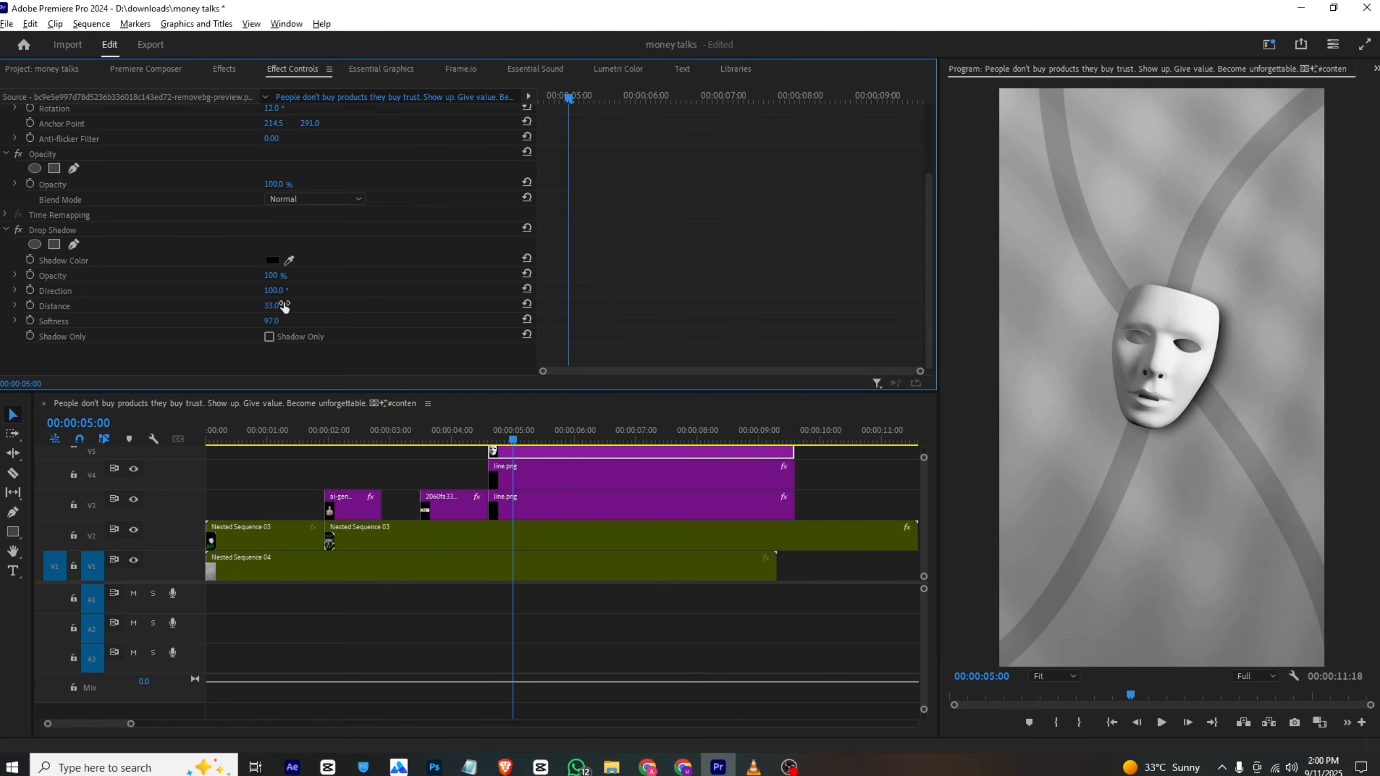
key(ctrl+s)
Switch to VLC and examine how the mask changes size and position around 00:03 in the "from Faces" scene.
click(753, 767)
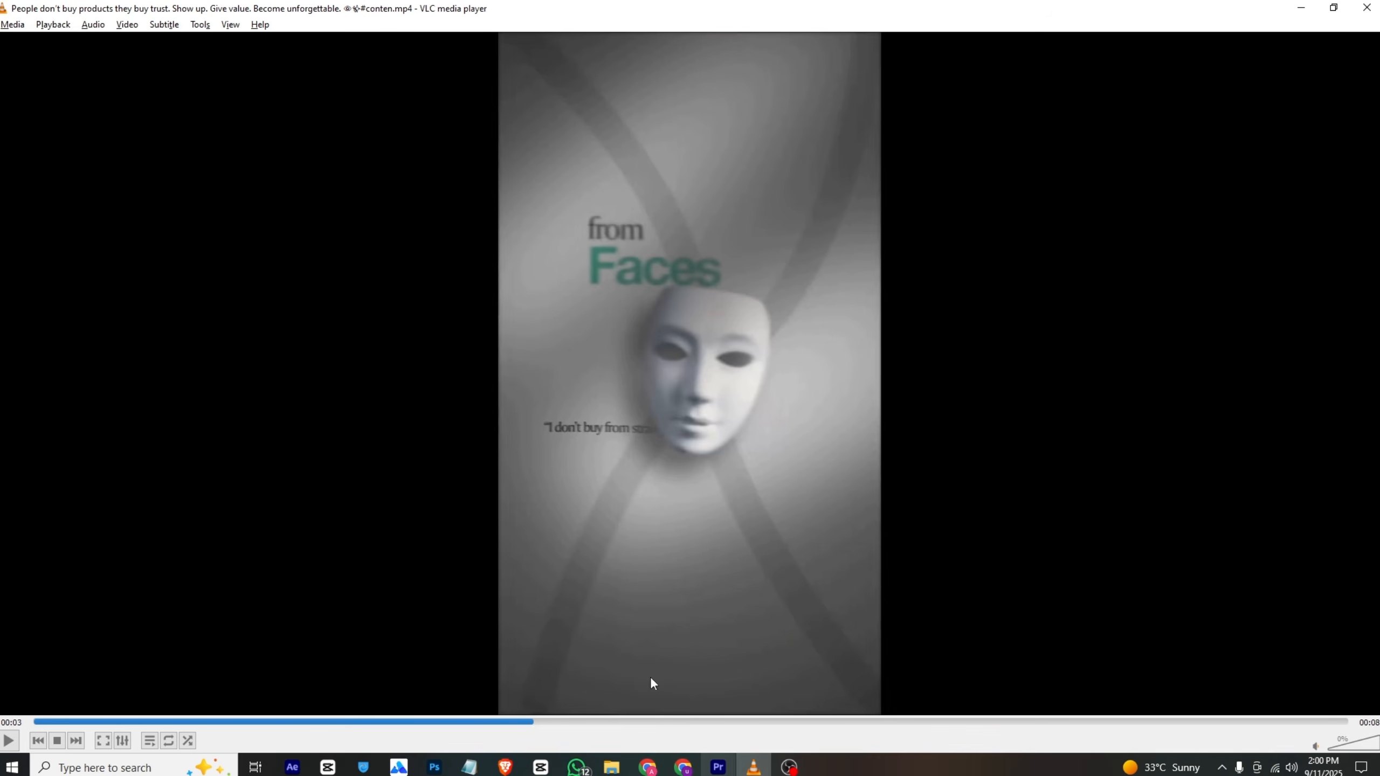
drag(514, 719, 553, 731)
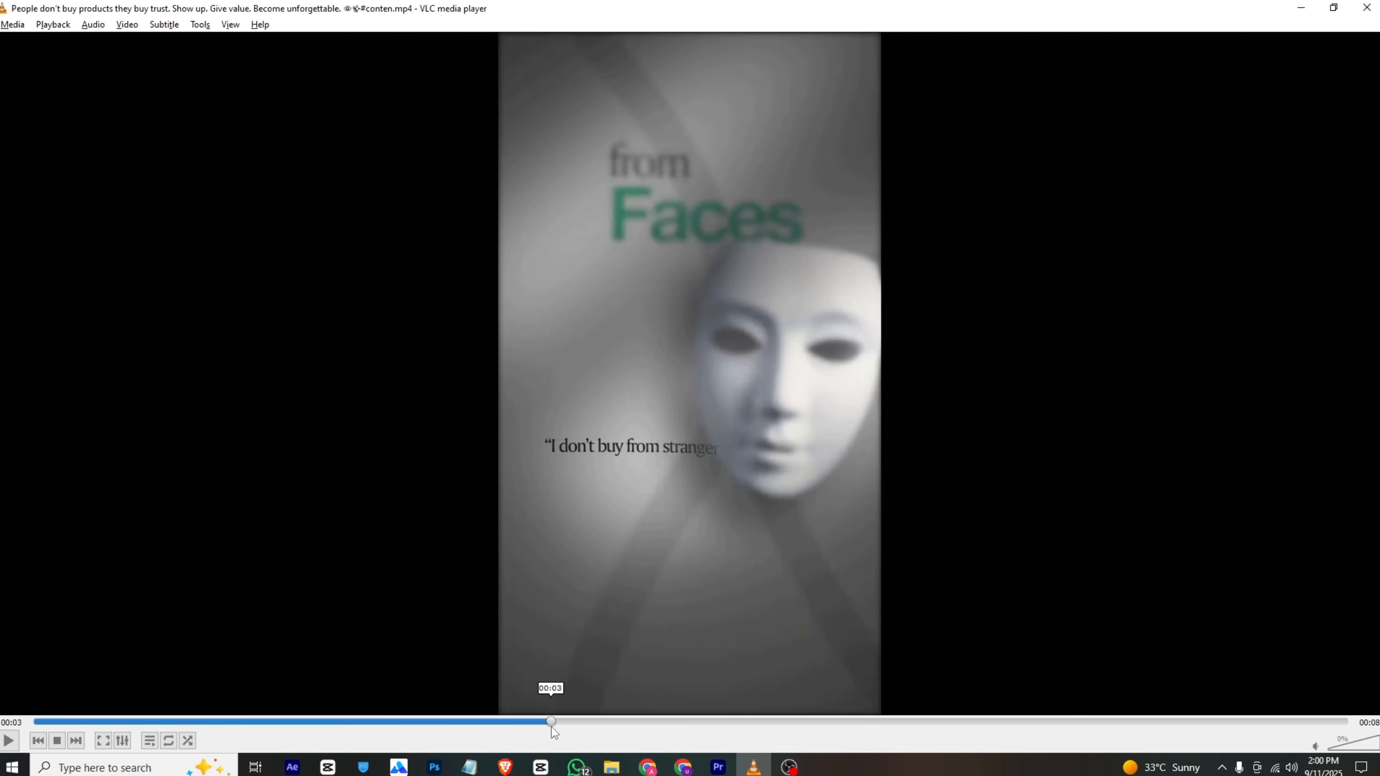
click(718, 767)
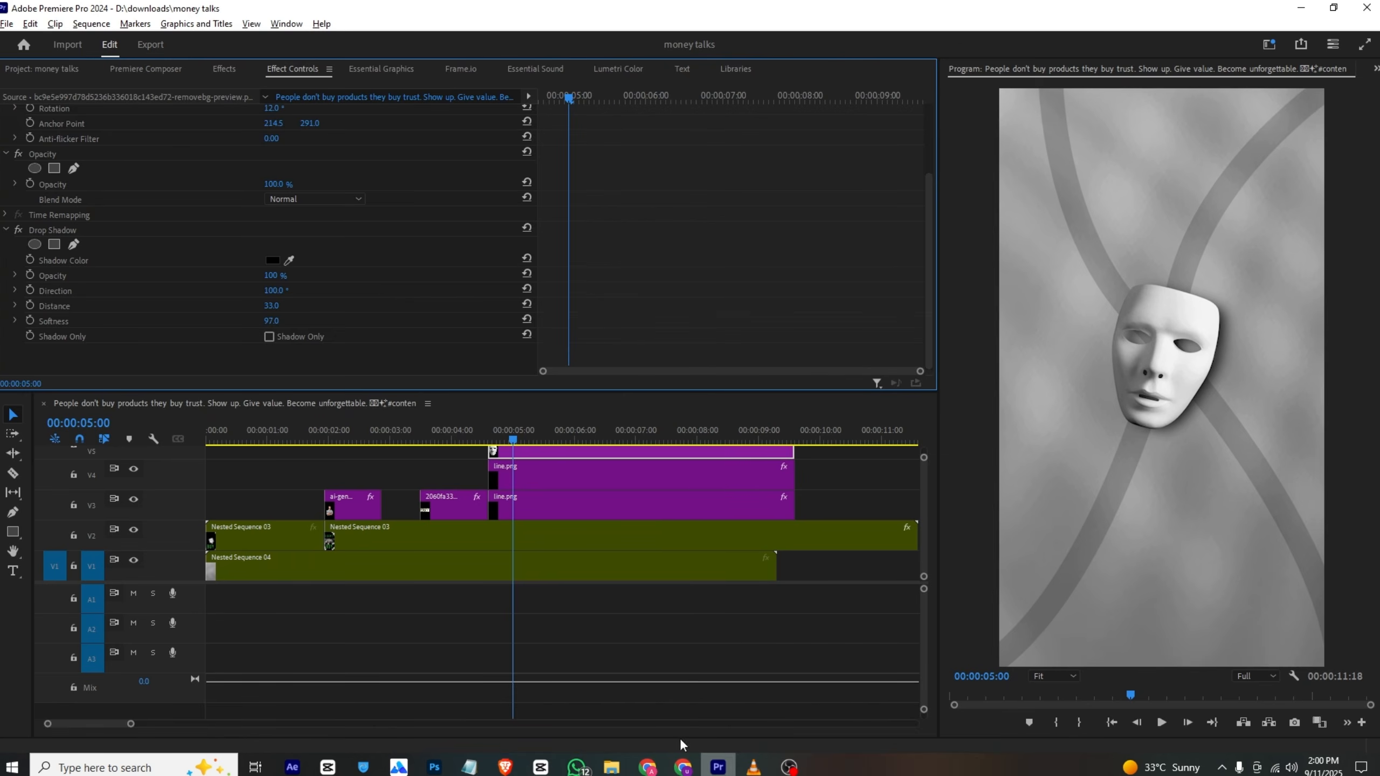
click(754, 767)
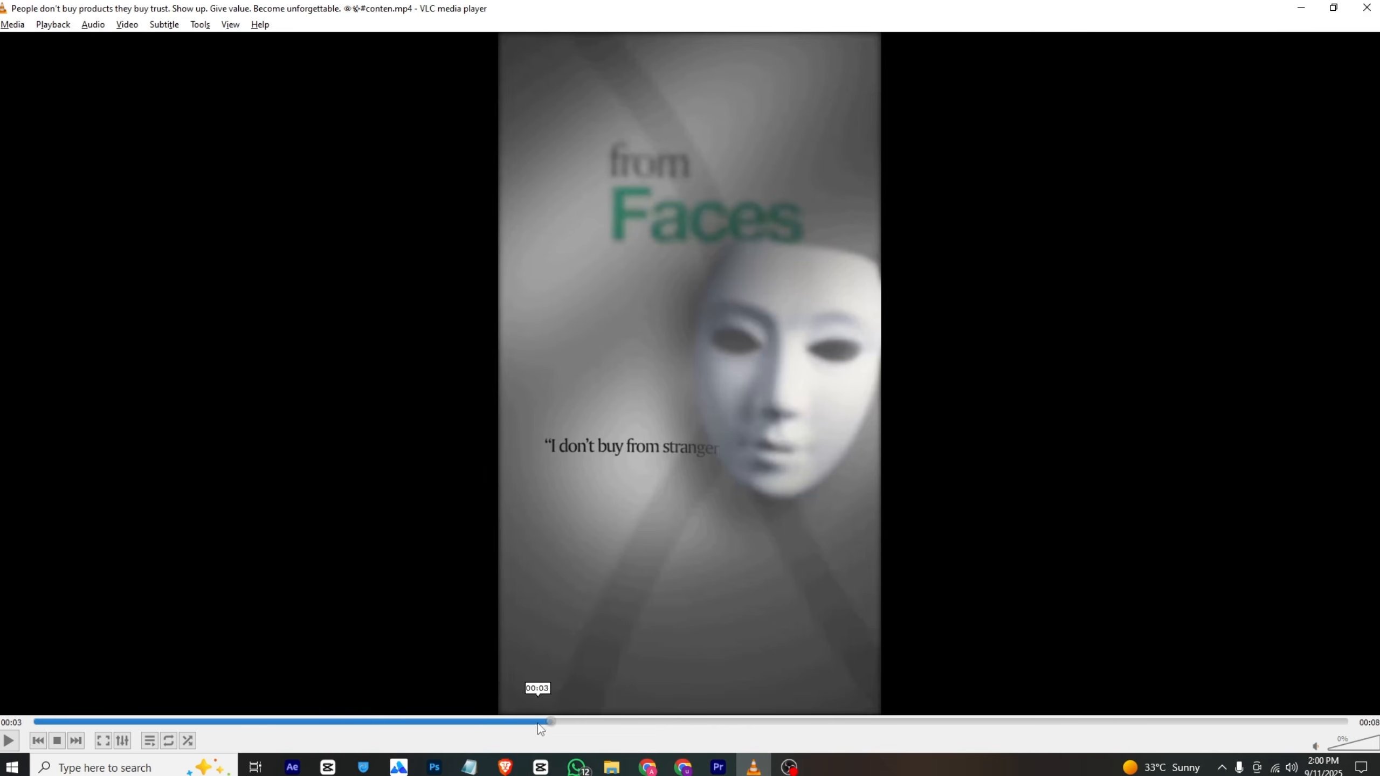
click(483, 723)
key(space)
key(space)
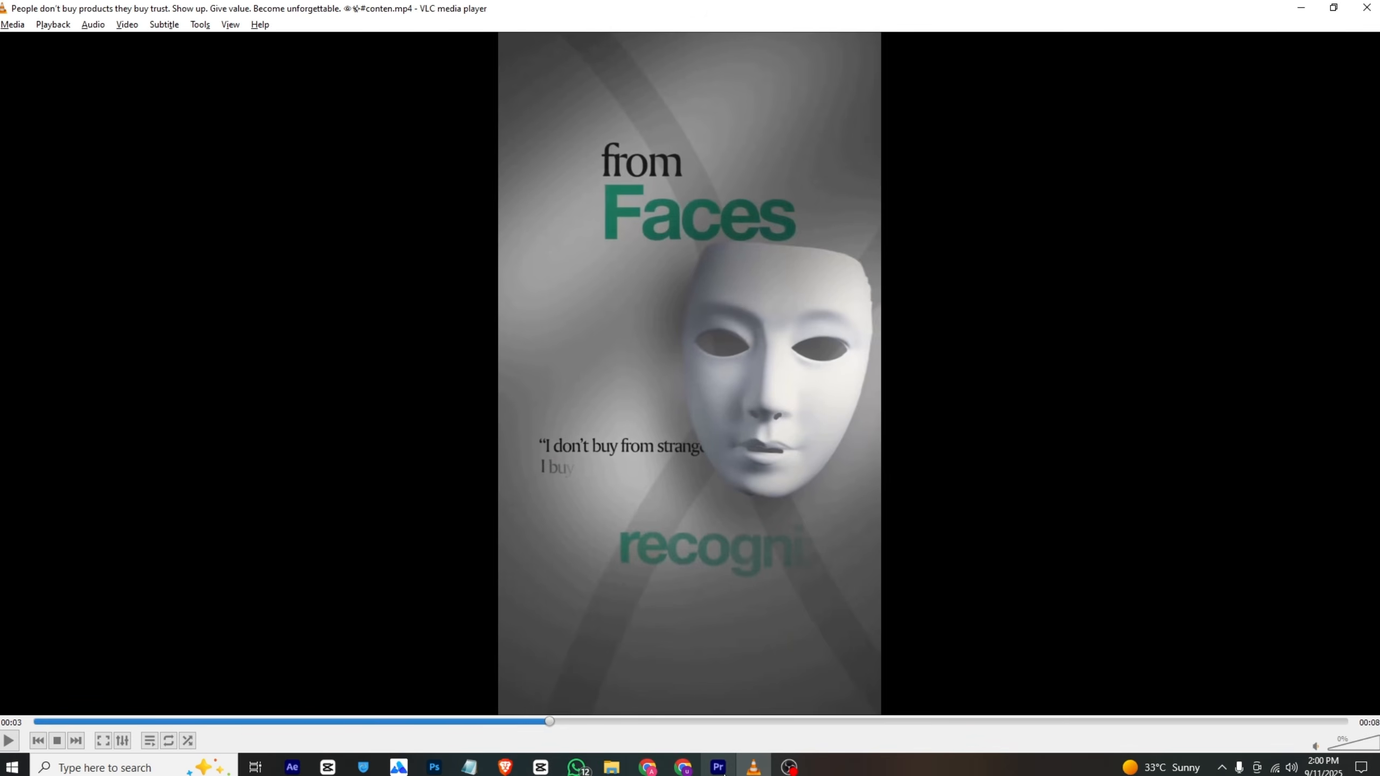
Return to Premiere Pro and split the mask clip and both line clips at 00:00:05:17.
click(718, 767)
drag(514, 439, 549, 424)
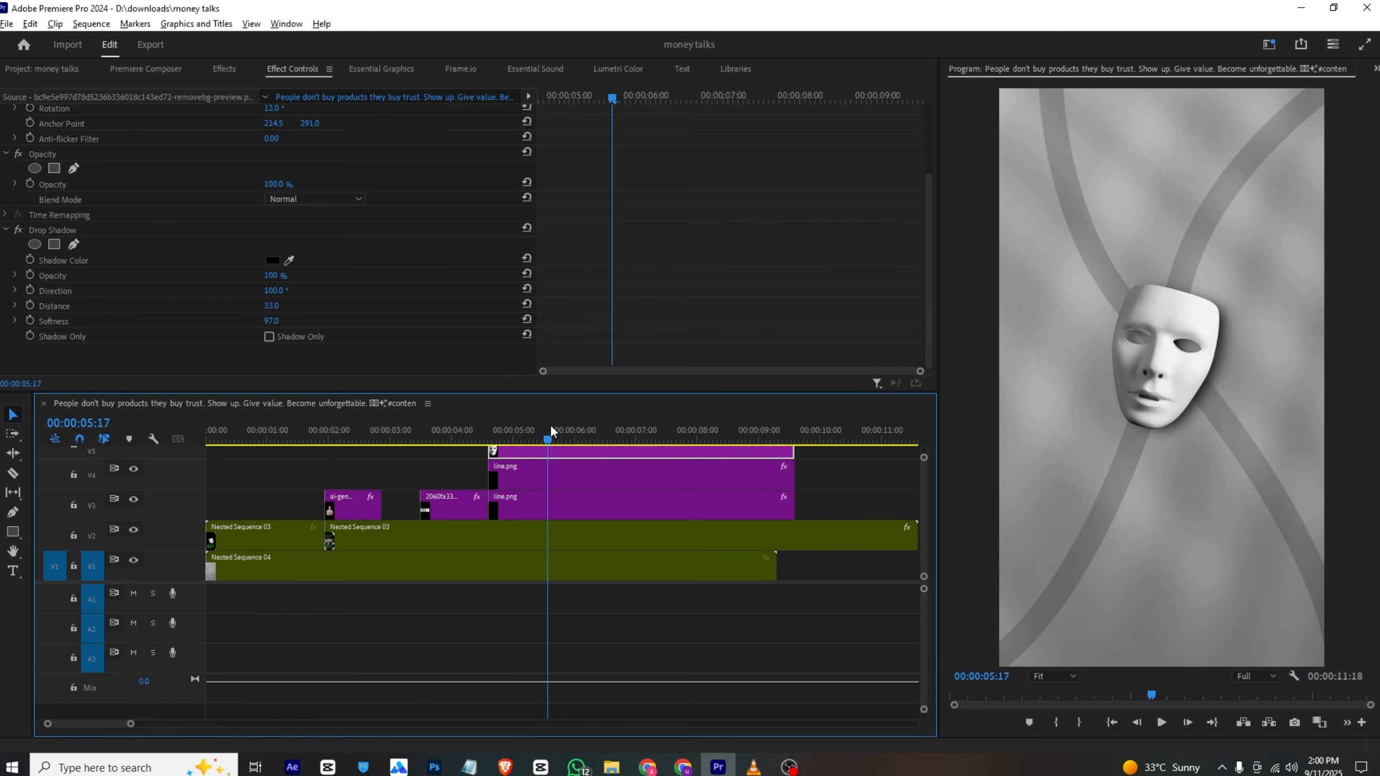
key(c)
click(547, 451)
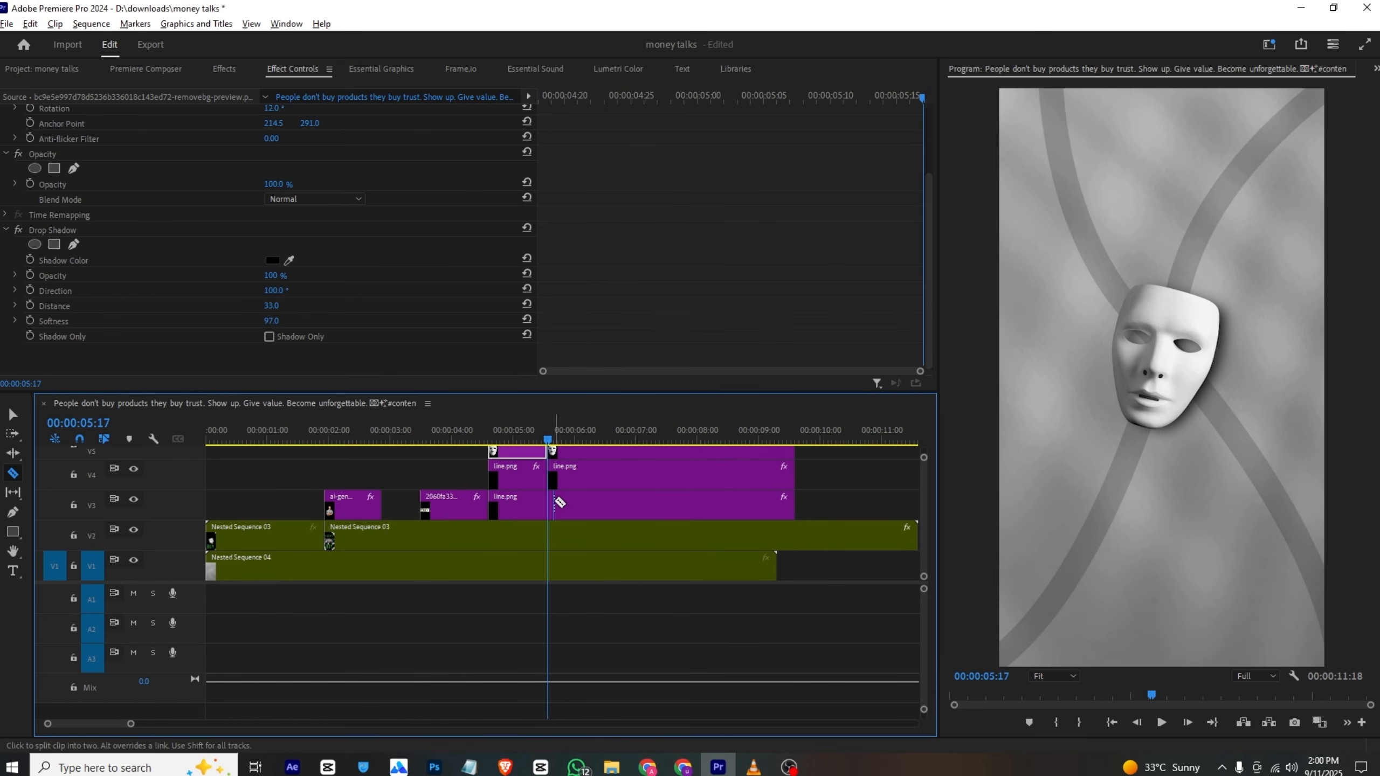
click(554, 503)
key(v)
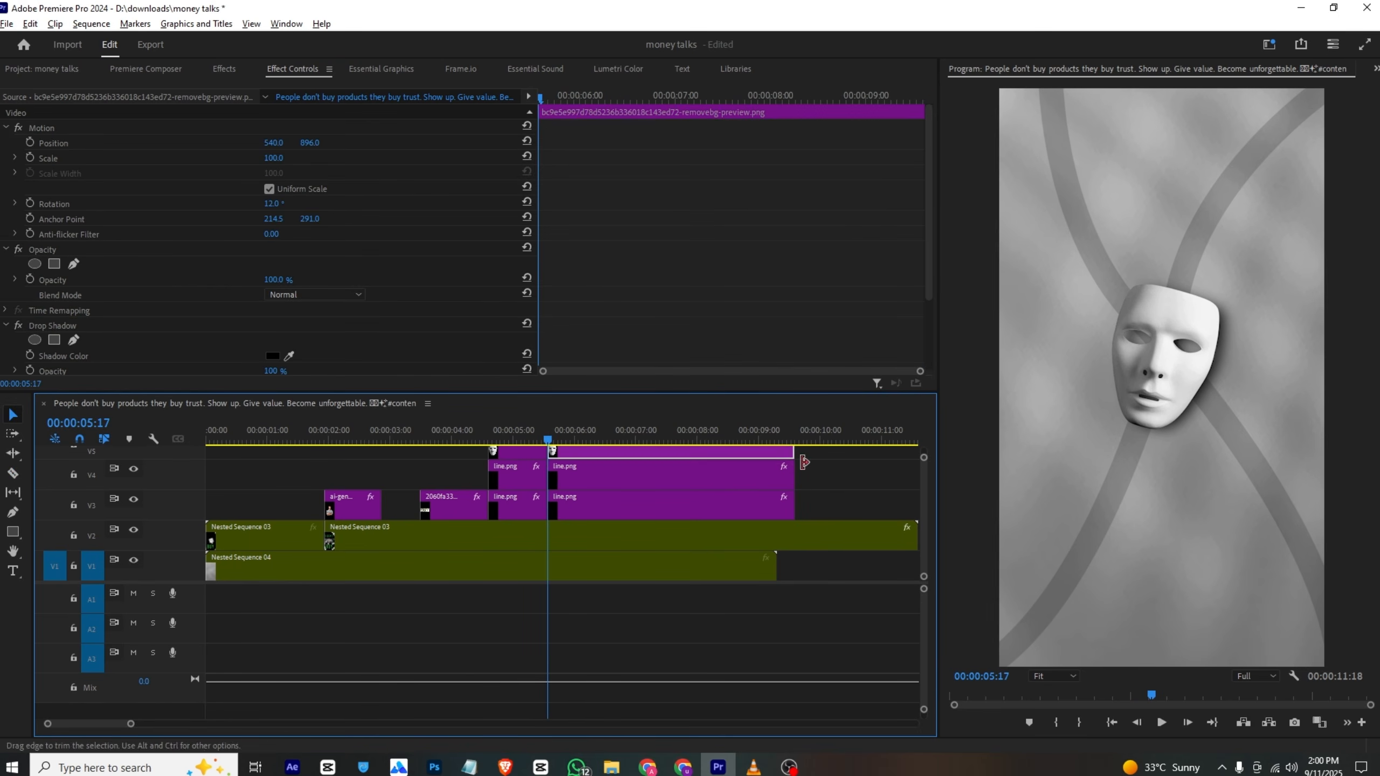
Nest the mask and line segments that follow the cut at 00:00:05:17 into one sequence.
drag(824, 462, 696, 511)
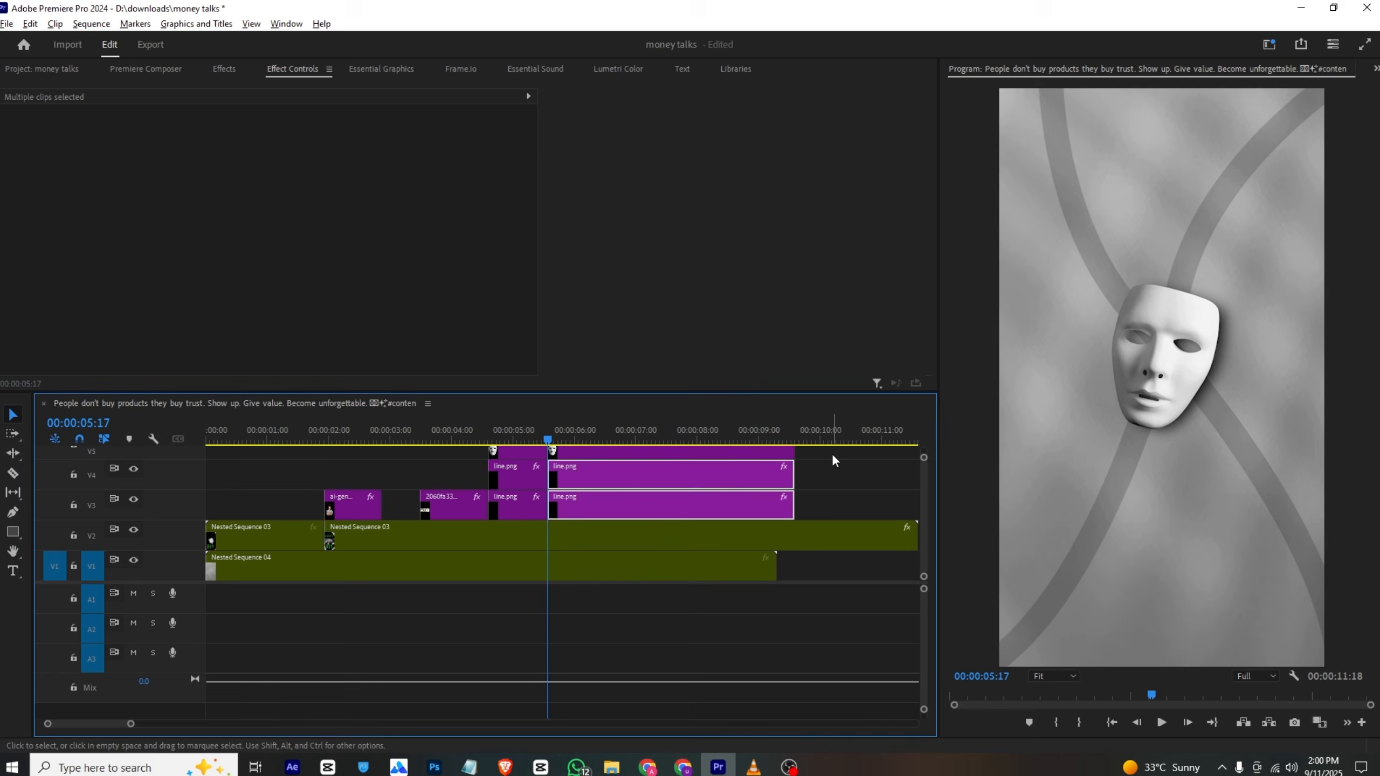
right_click(718, 503)
click(731, 432)
click(680, 402)
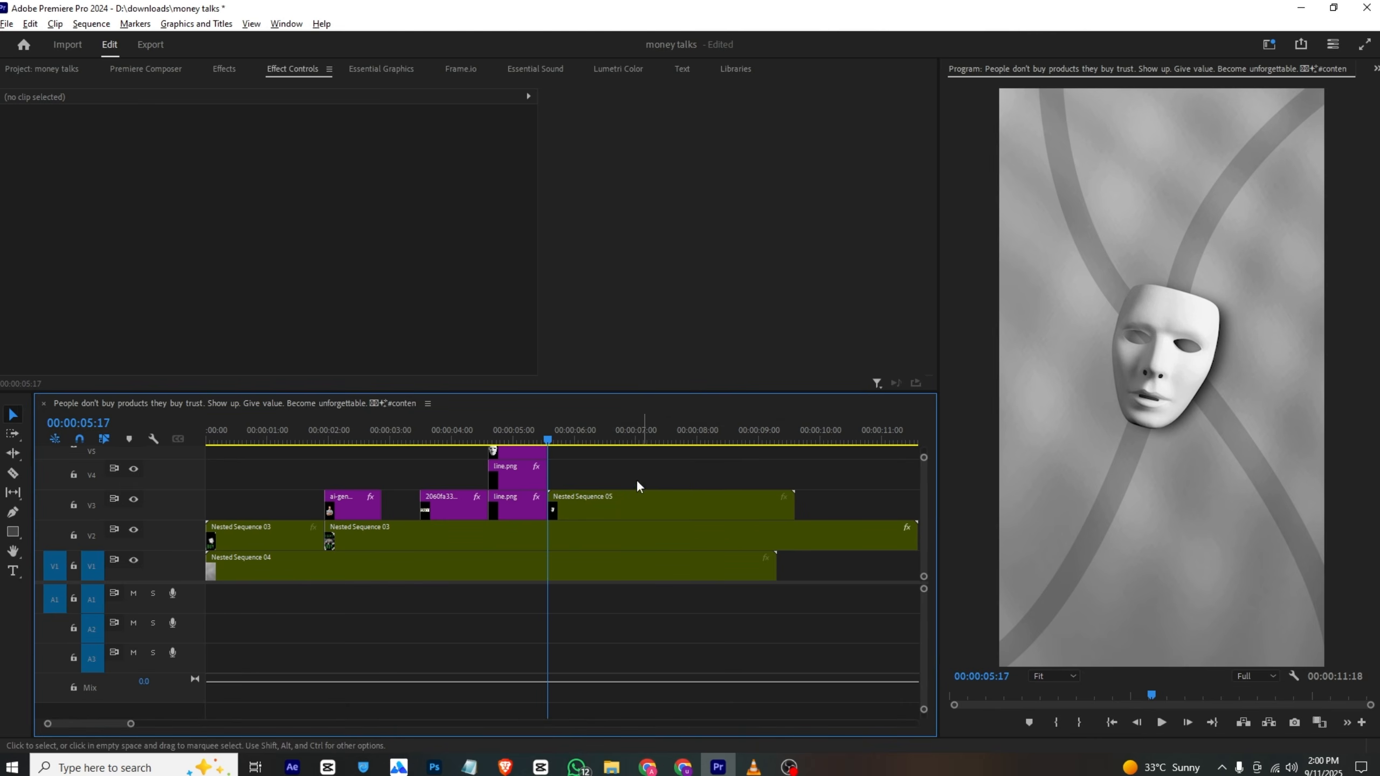
Set the nested mask scene's scale to 146, rotation to 3° and horizontal position to 625, and save the project.
click(629, 498)
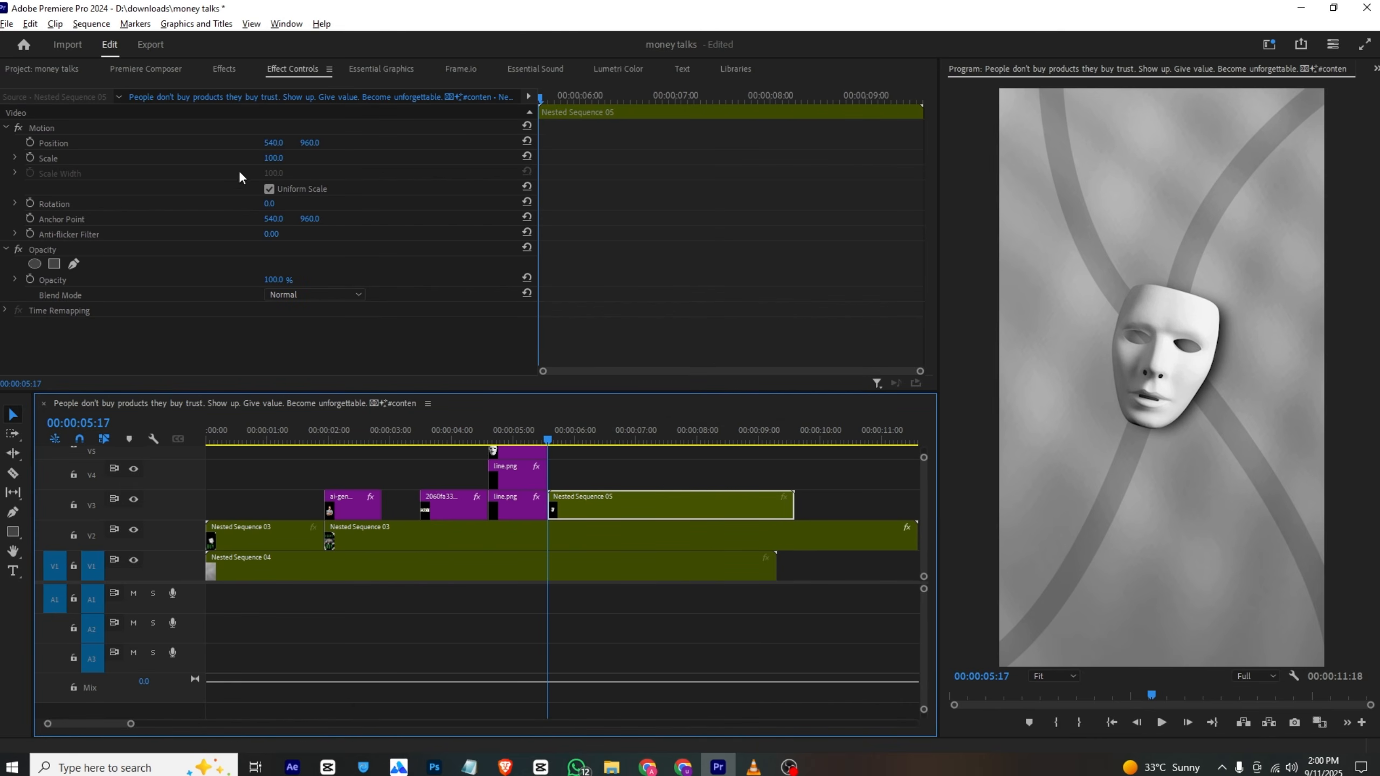
drag(271, 159, 302, 160)
drag(272, 203, 272, 203)
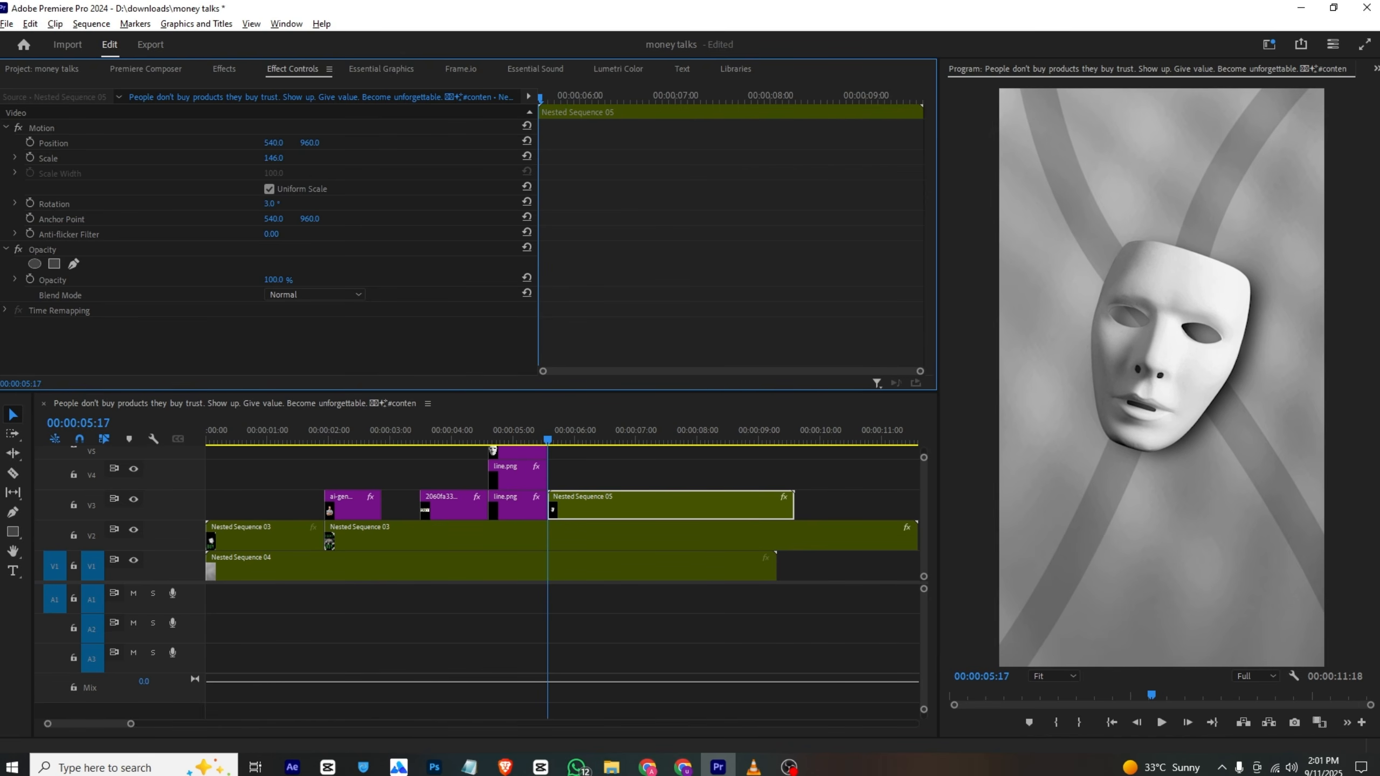
drag(273, 142, 286, 142)
key(ctrl+s)
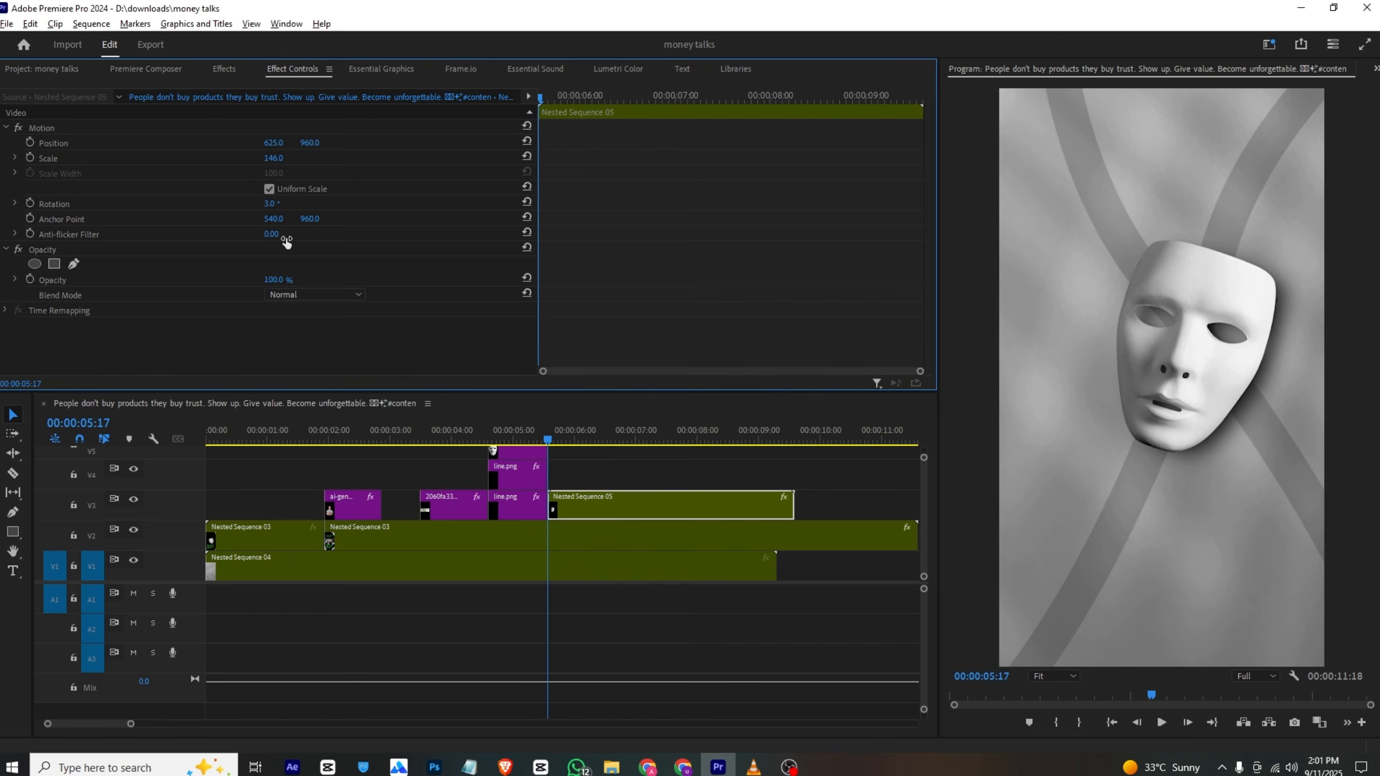
Play back the mask scene and check the jump to the enlarged mask at 00:00:05:17.
drag(475, 437, 479, 439)
key(space)
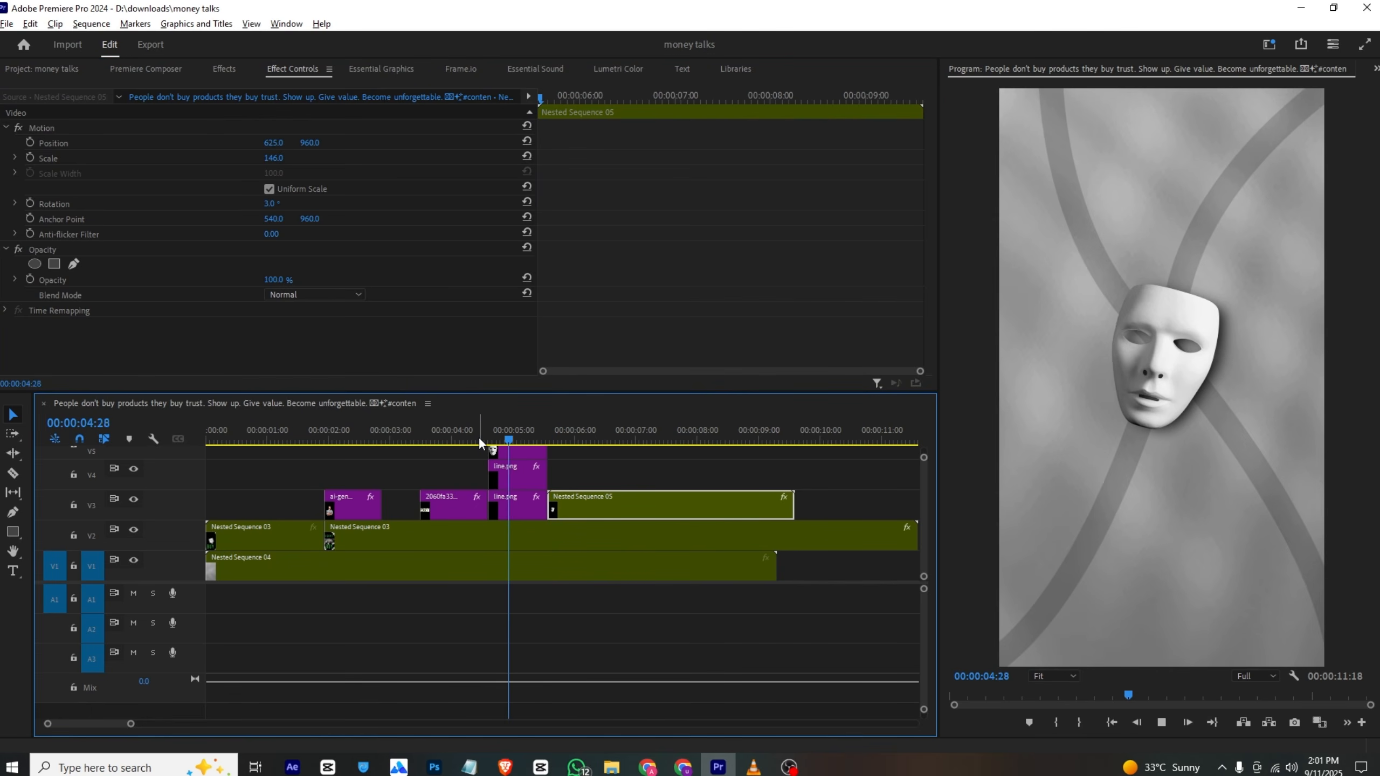
click(542, 431)
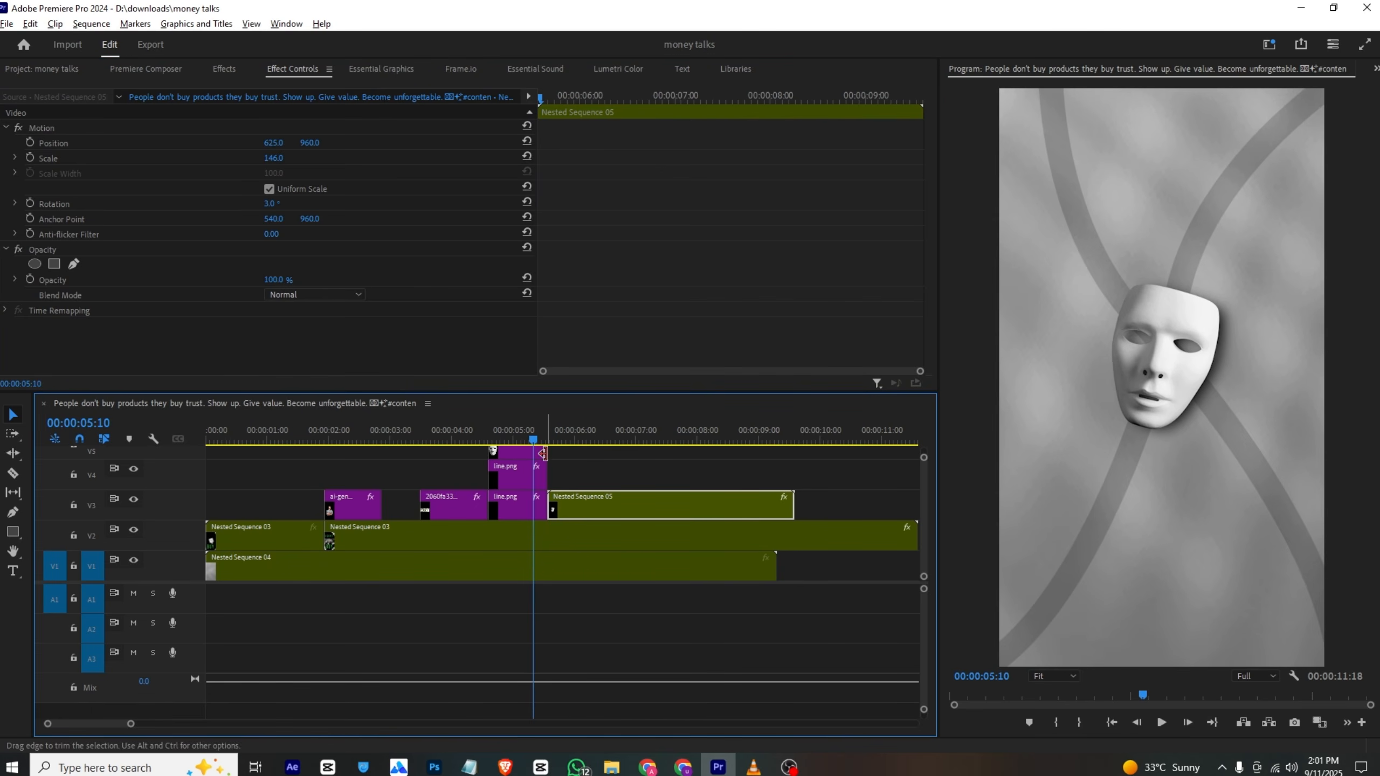
drag(543, 431, 549, 431)
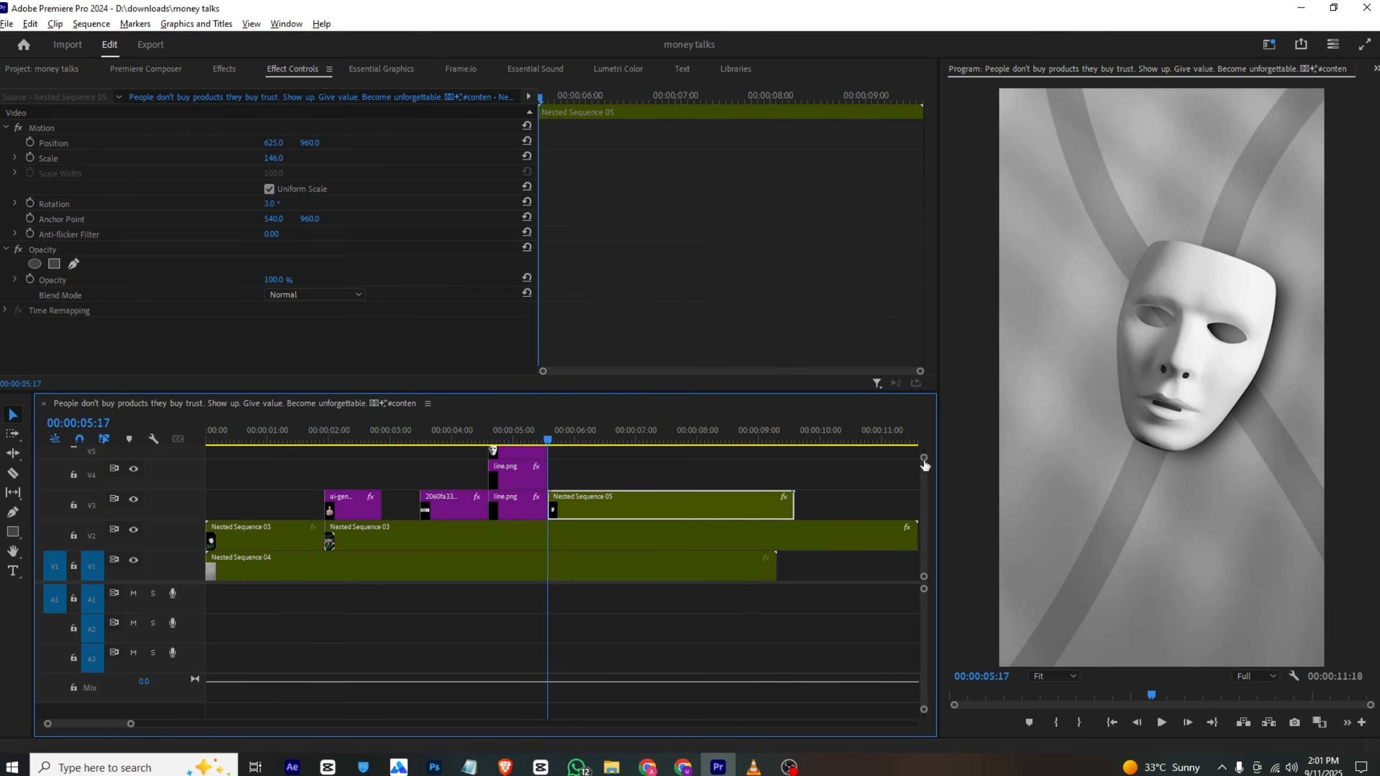
Create a new adjustment layer and place it on track V6 across the cut at 00:00:05:17.
drag(925, 463, 923, 454)
click(28, 71)
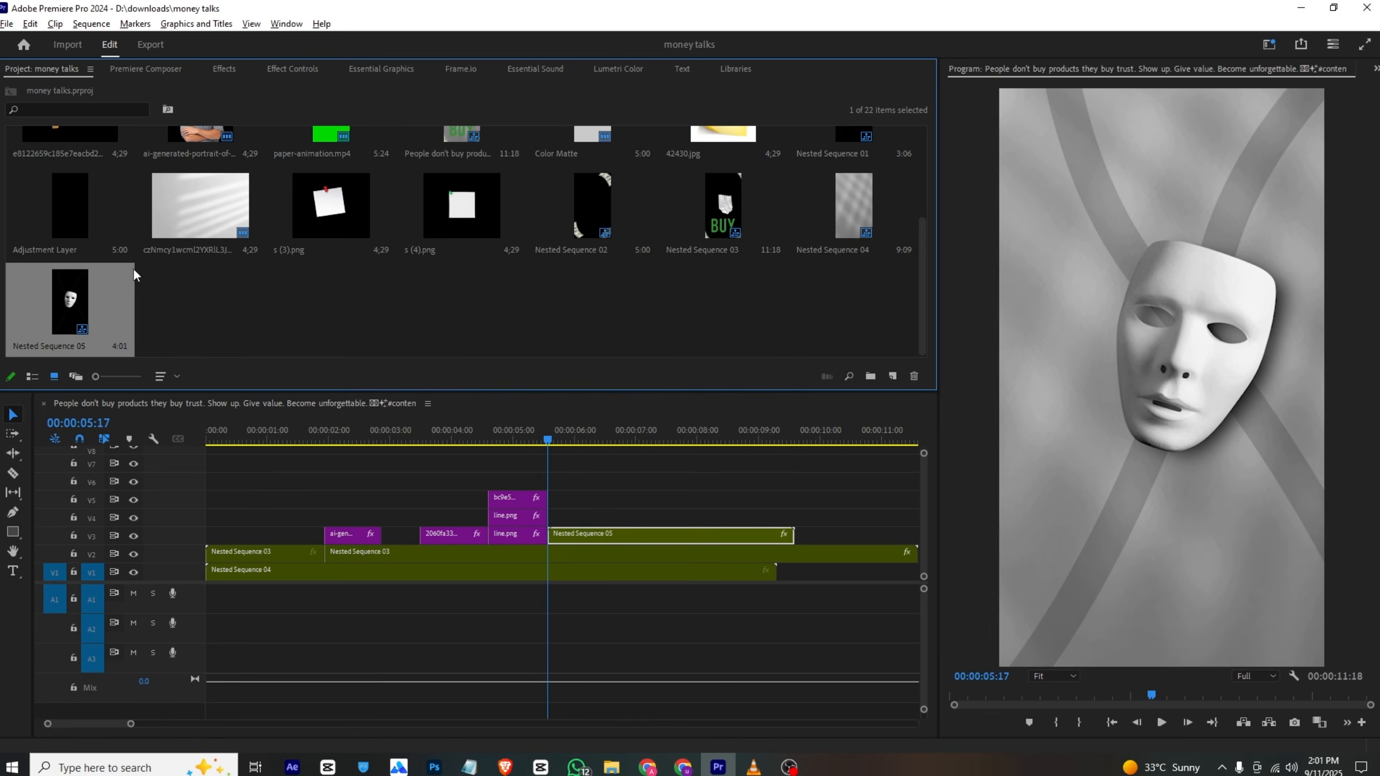
right_click(231, 309)
mouse_move(369, 375)
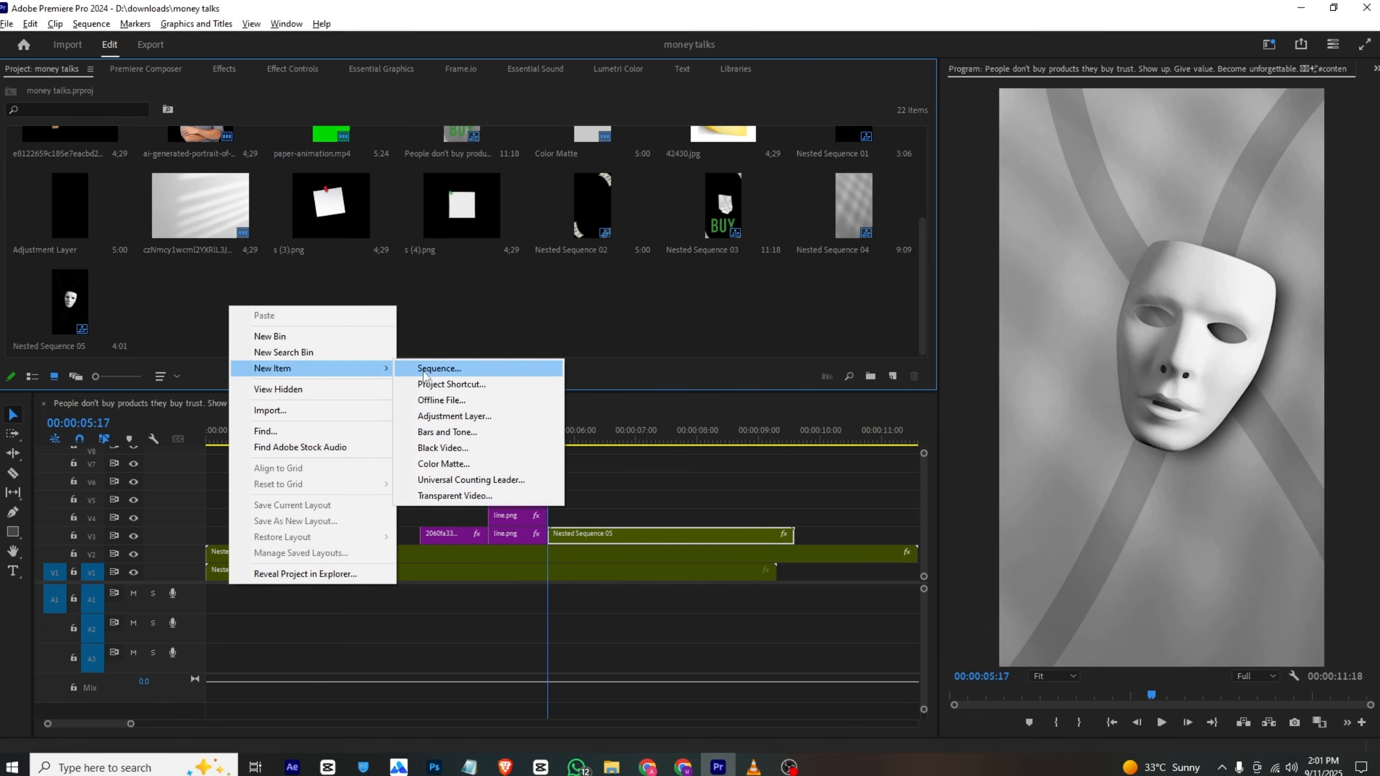
click(454, 415)
click(714, 442)
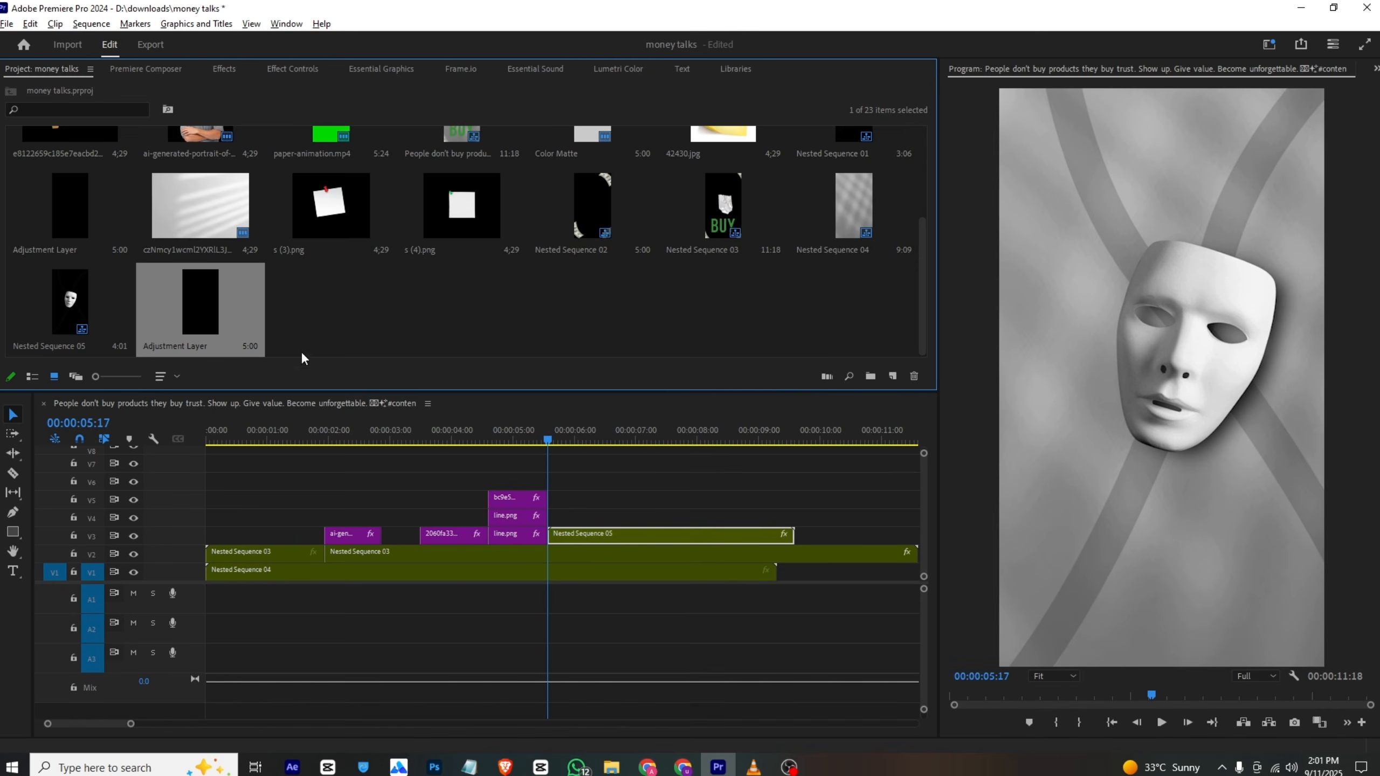
drag(244, 336, 527, 492)
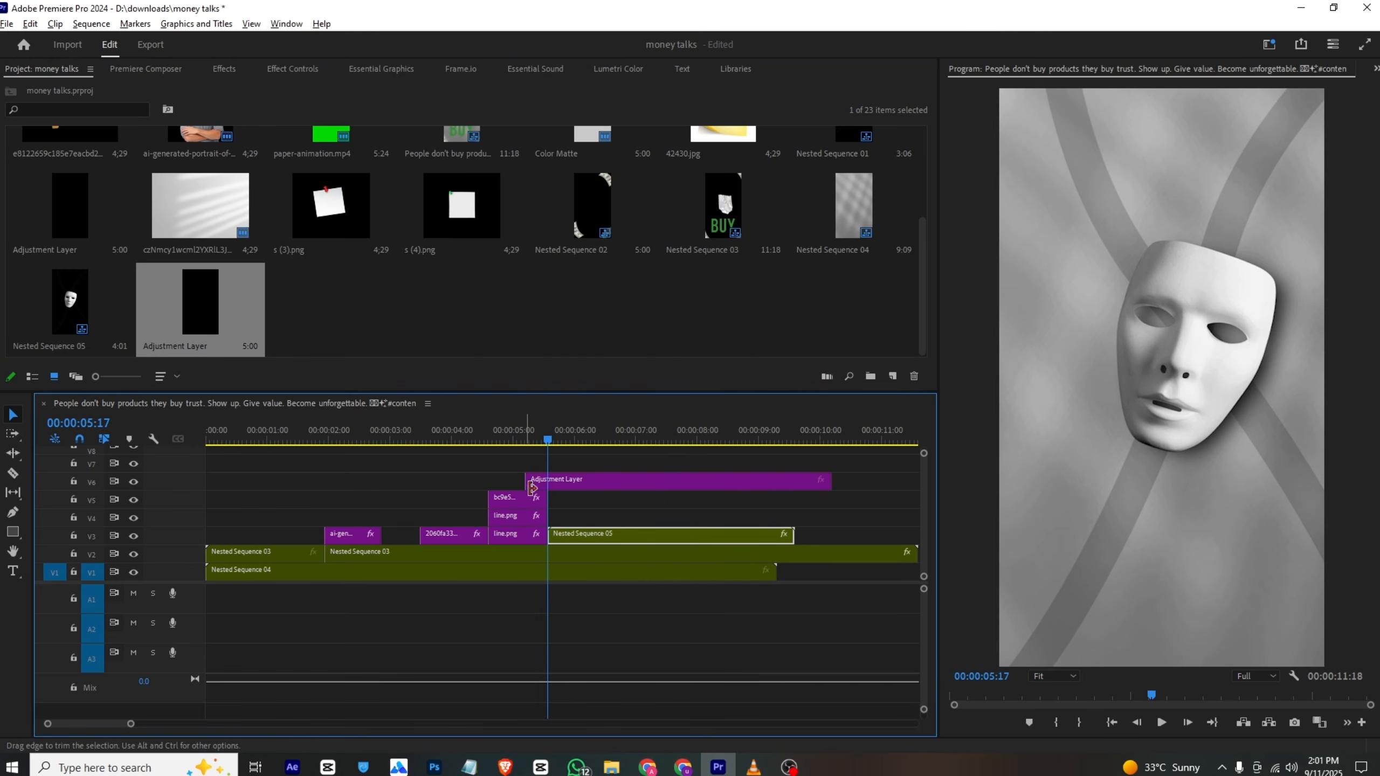
Shorten the adjustment layer to about 20 frames and position it across the cut at 00:00:05:17.
key(c)
click(565, 478)
key(v)
click(591, 477)
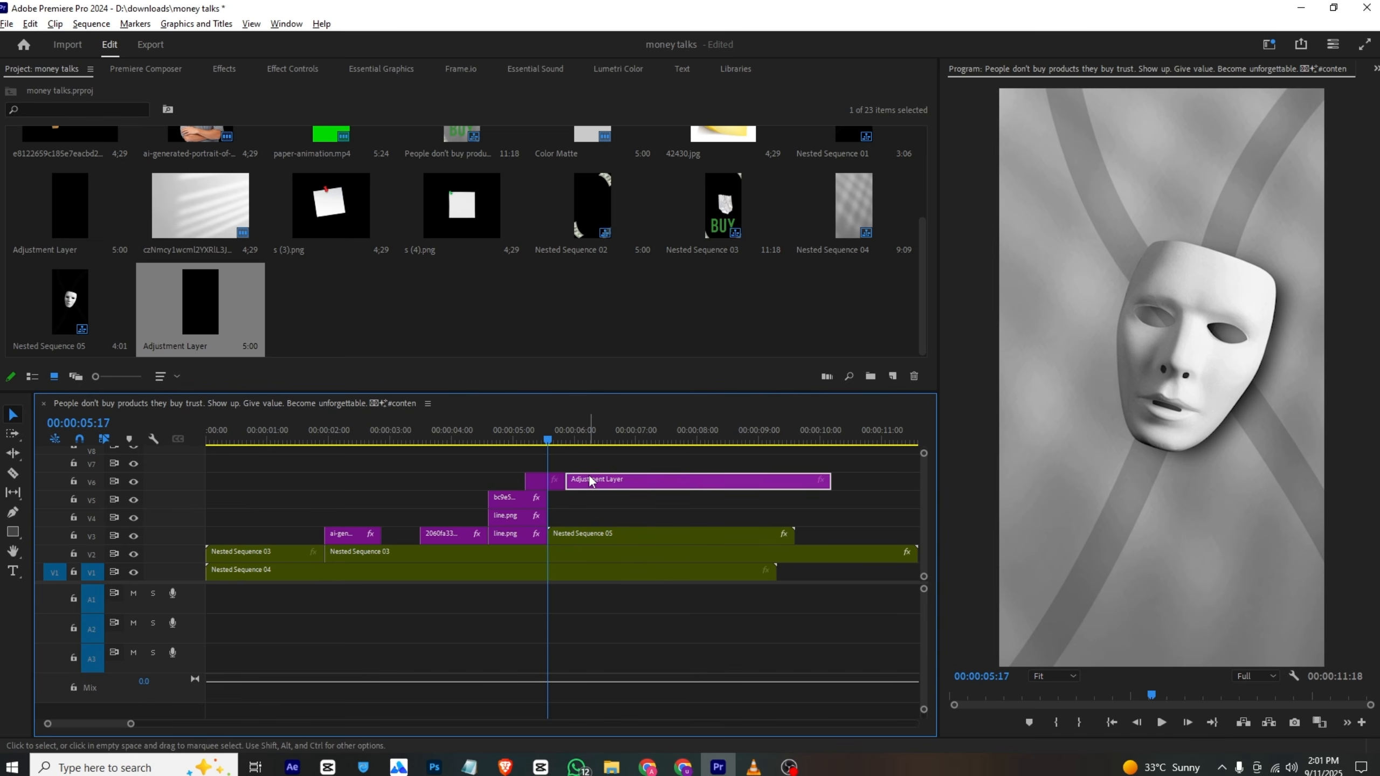
key(Delete)
drag(544, 481, 545, 484)
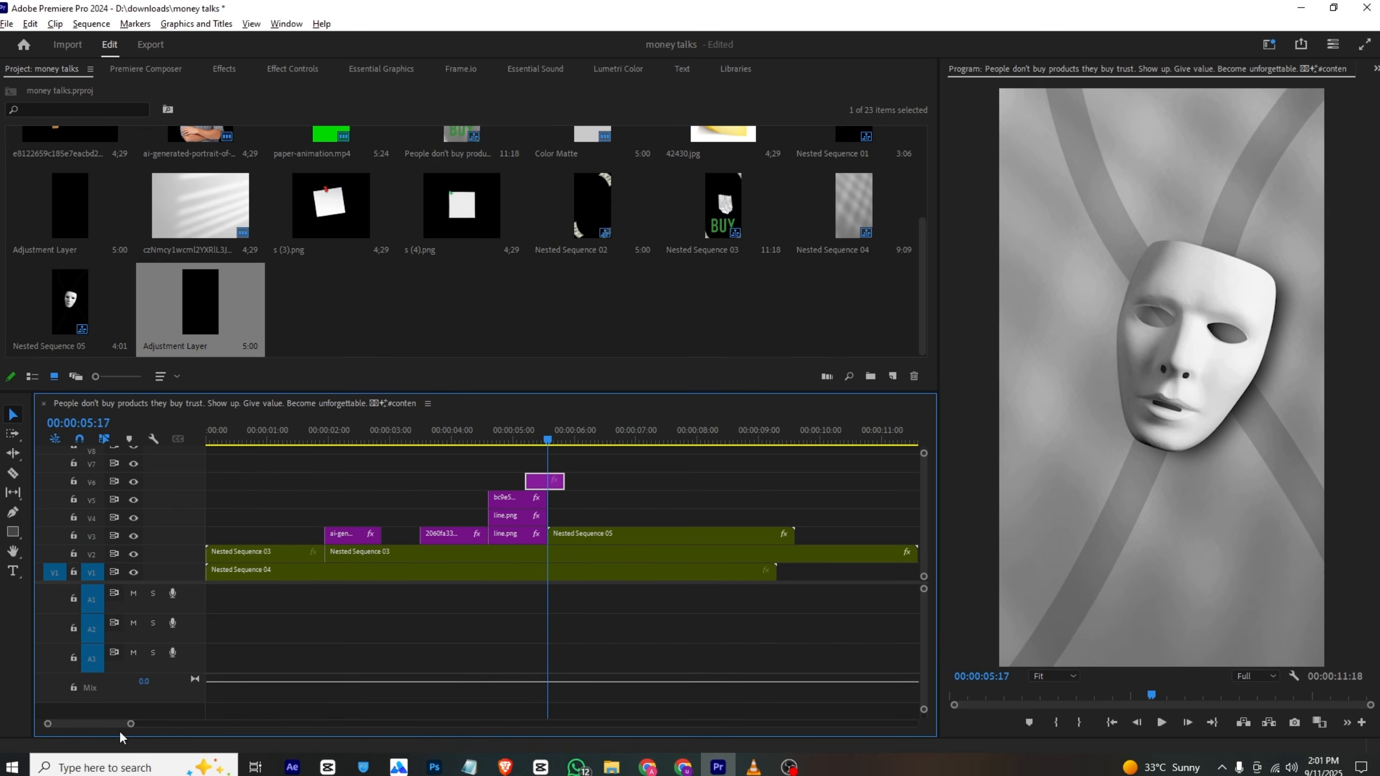
drag(130, 723, 75, 723)
drag(570, 482, 576, 487)
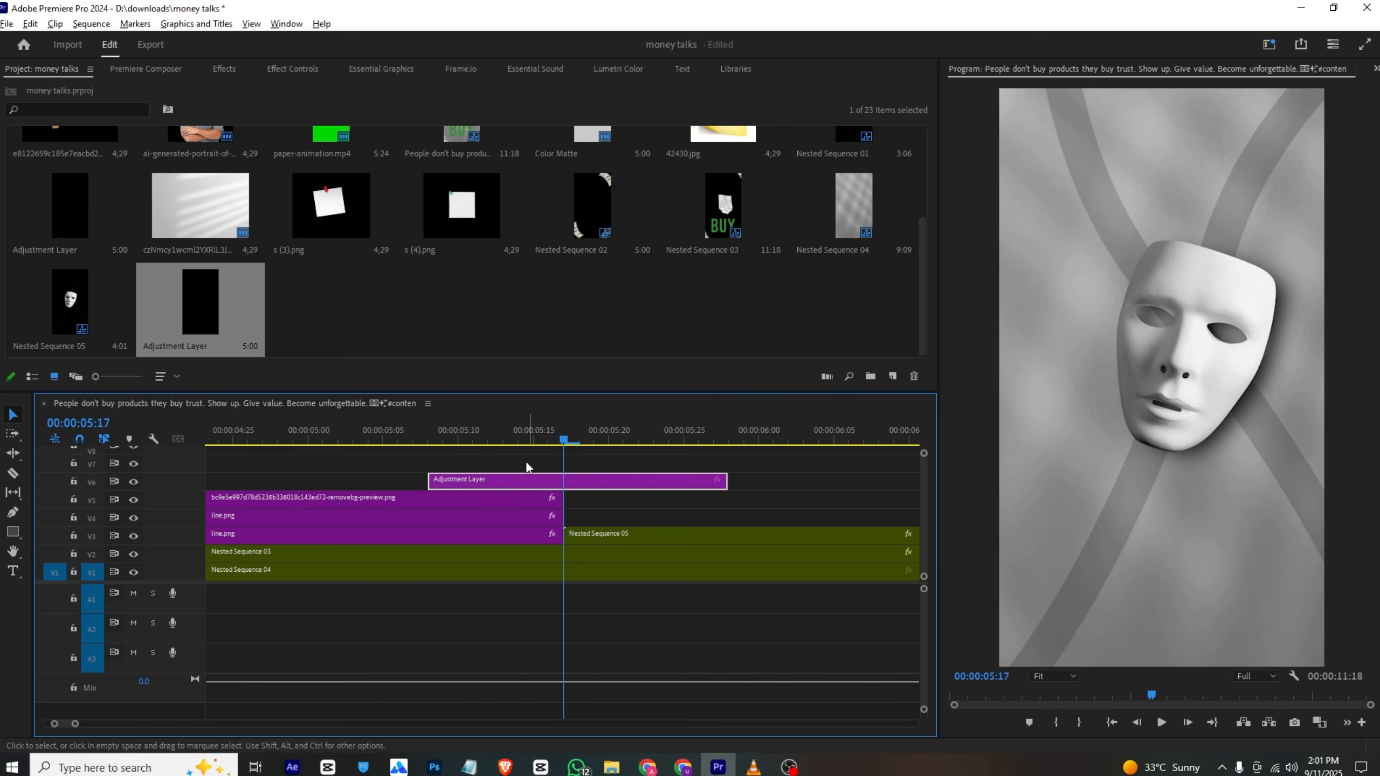
Find the Gaussian Blur effect and apply it to the adjustment layer.
click(239, 66)
click(73, 75)
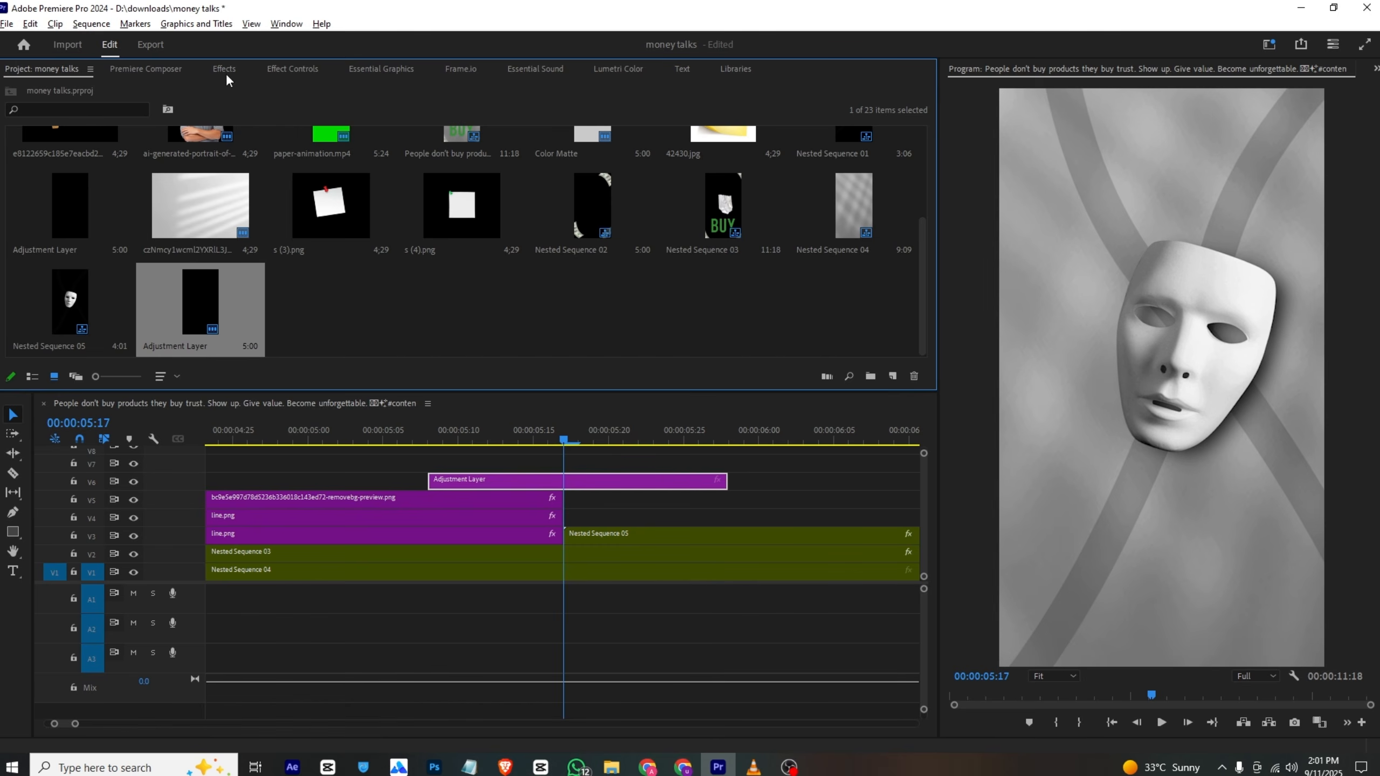
click(219, 66)
click(91, 89)
text(b)
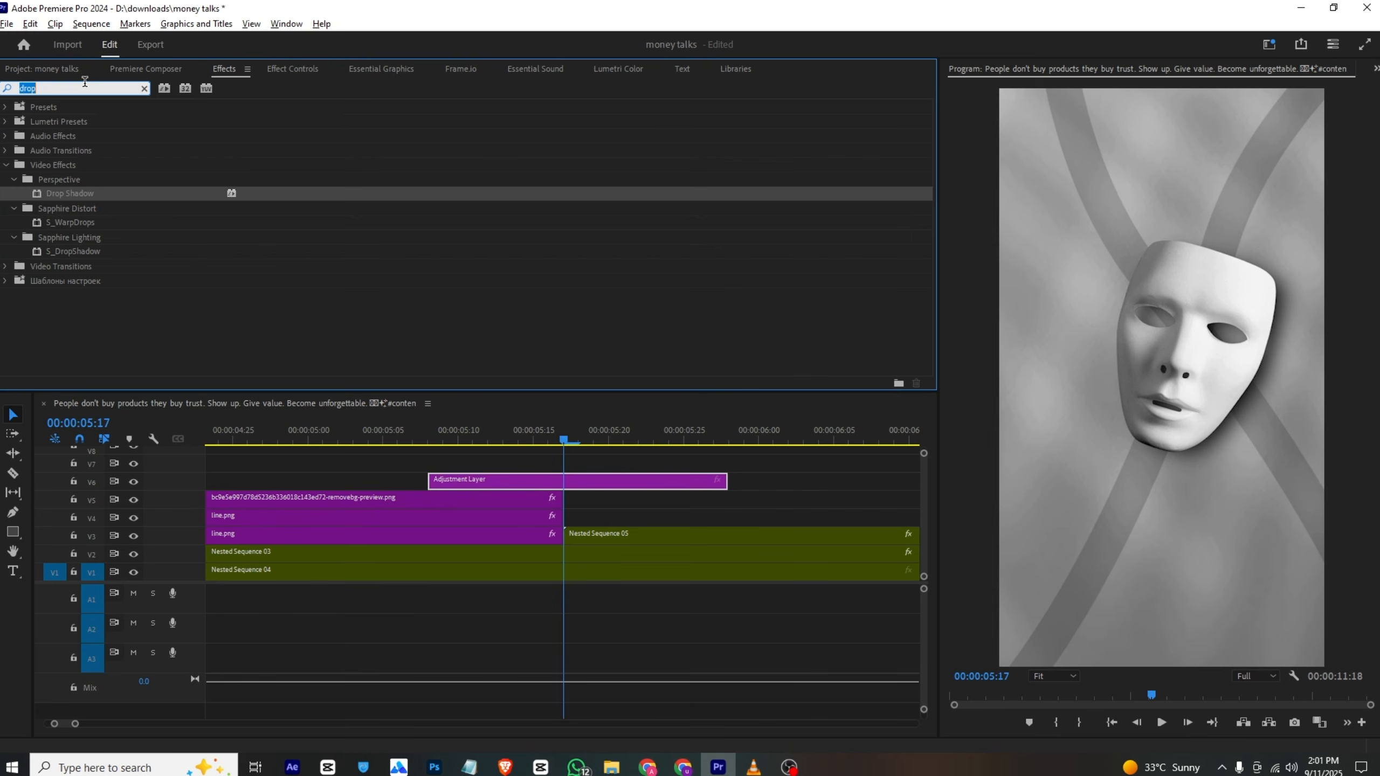
text(lur)
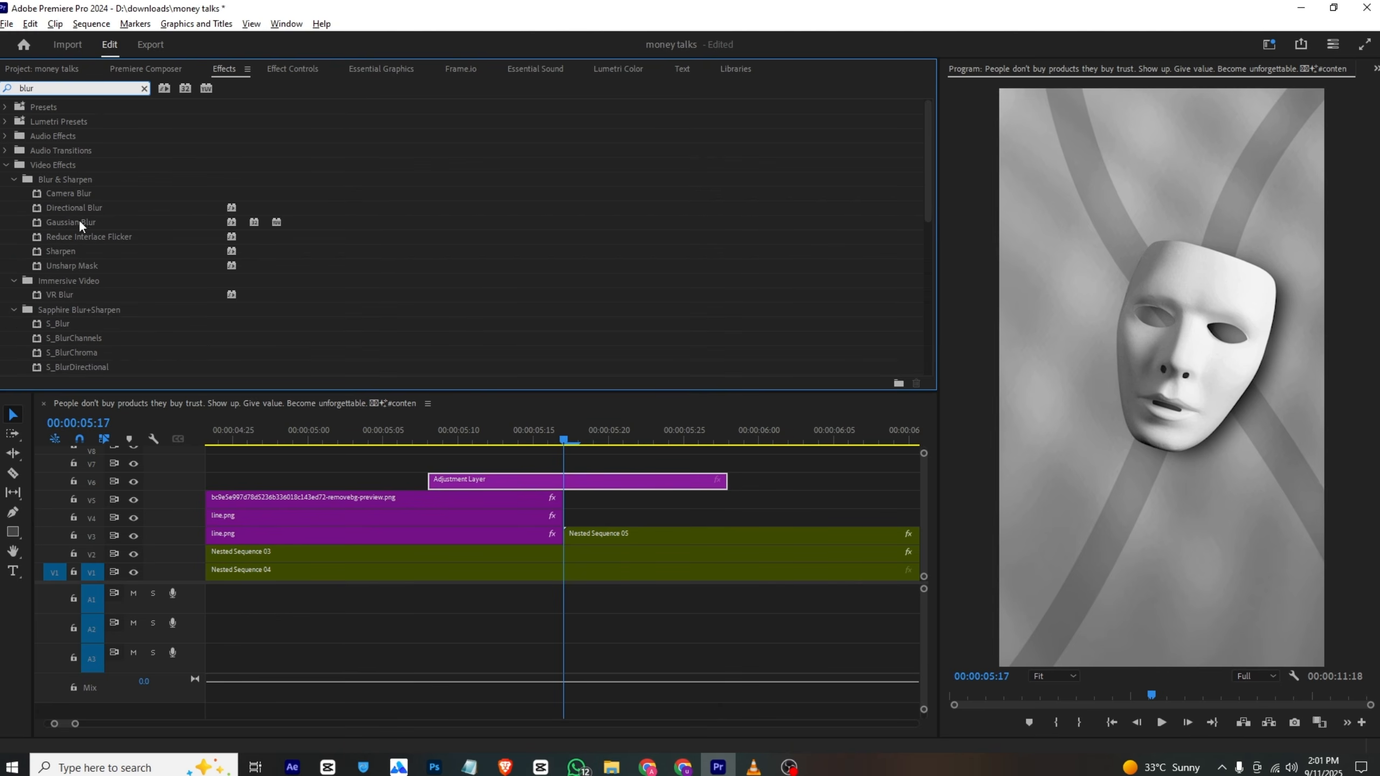
drag(79, 219, 427, 368)
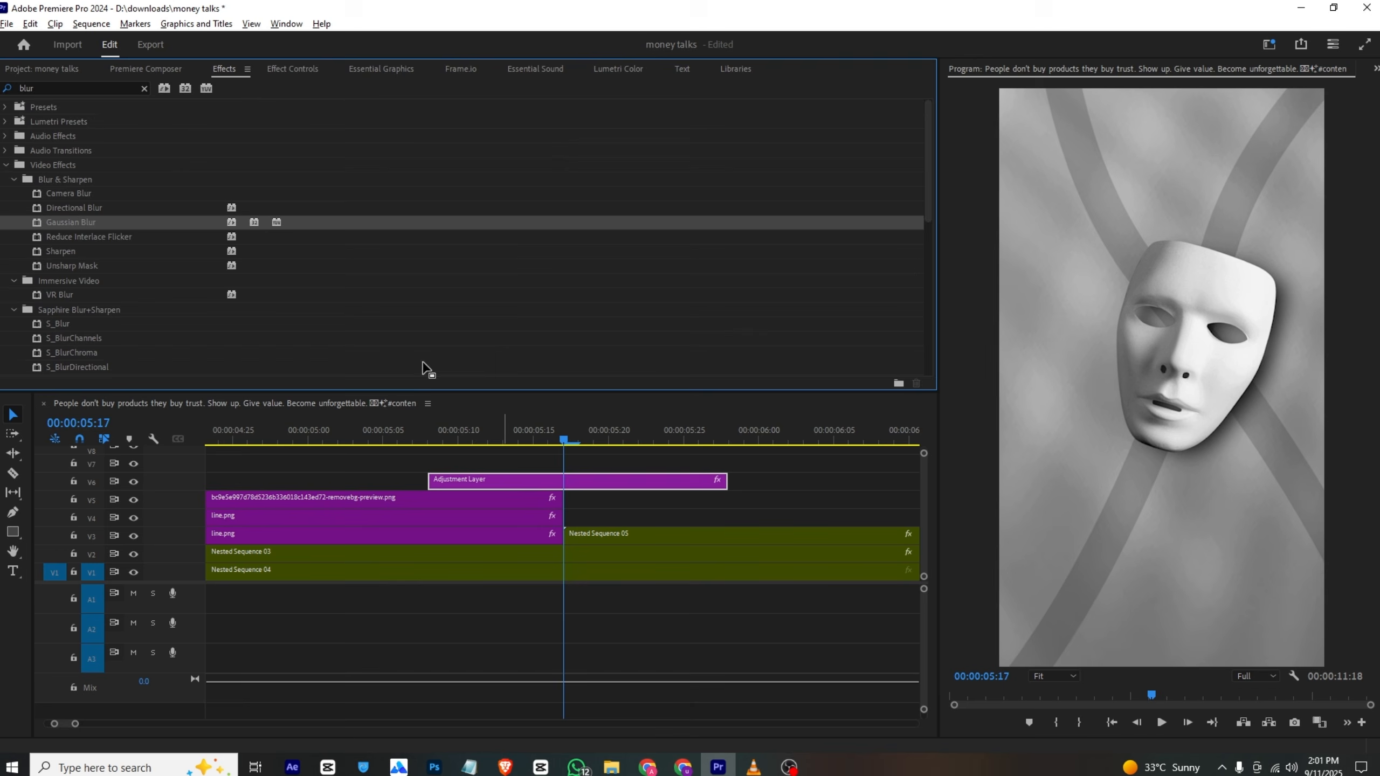
Keyframe the Gaussian Blur's blurriness at 00:00:05:15, 00:00:05:17 and 00:00:05:19, raised at the cut and back to 0 at the last keyframe.
click(302, 66)
scroll(296, 209, down, 3)
click(30, 305)
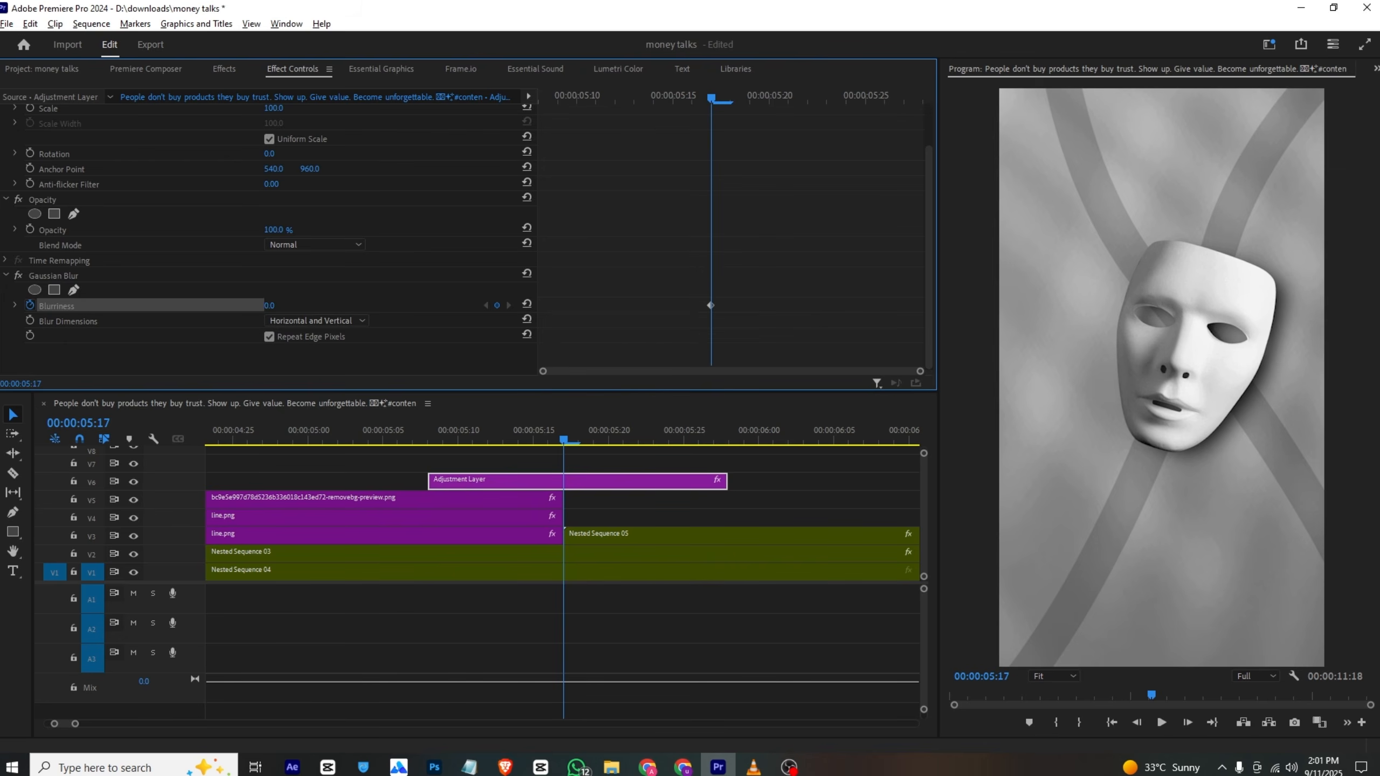
mouse_move(270, 305)
mouse_down()
mouse_move(298, 305)
mouse_move(284, 306)
mouse_up()
click(670, 95)
drag(676, 98, 758, 98)
drag(267, 305, 239, 305)
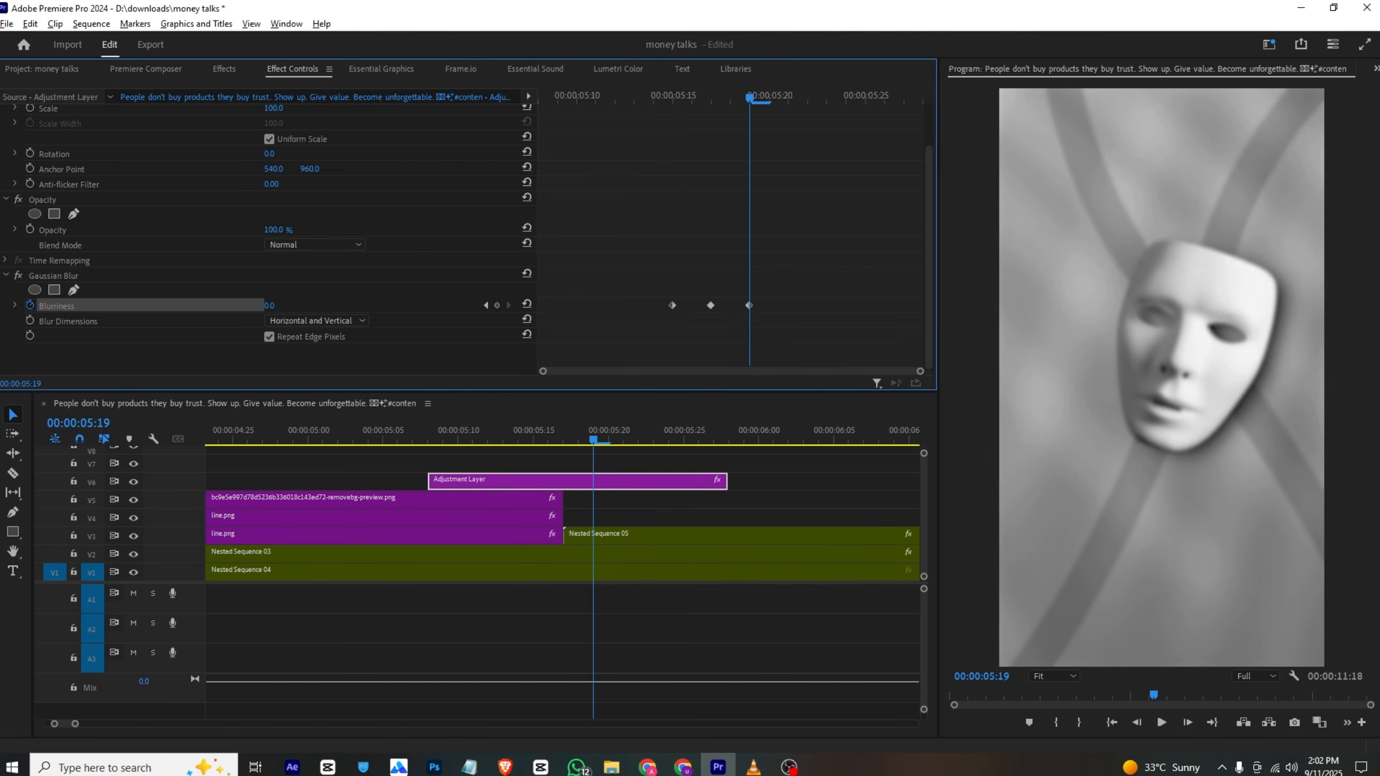
Raise the Gaussian Blur's blurriness keyframe at 00:00:05:17 to 60 and play back the mask zoom transition.
drag(464, 428, 434, 435)
key(space)
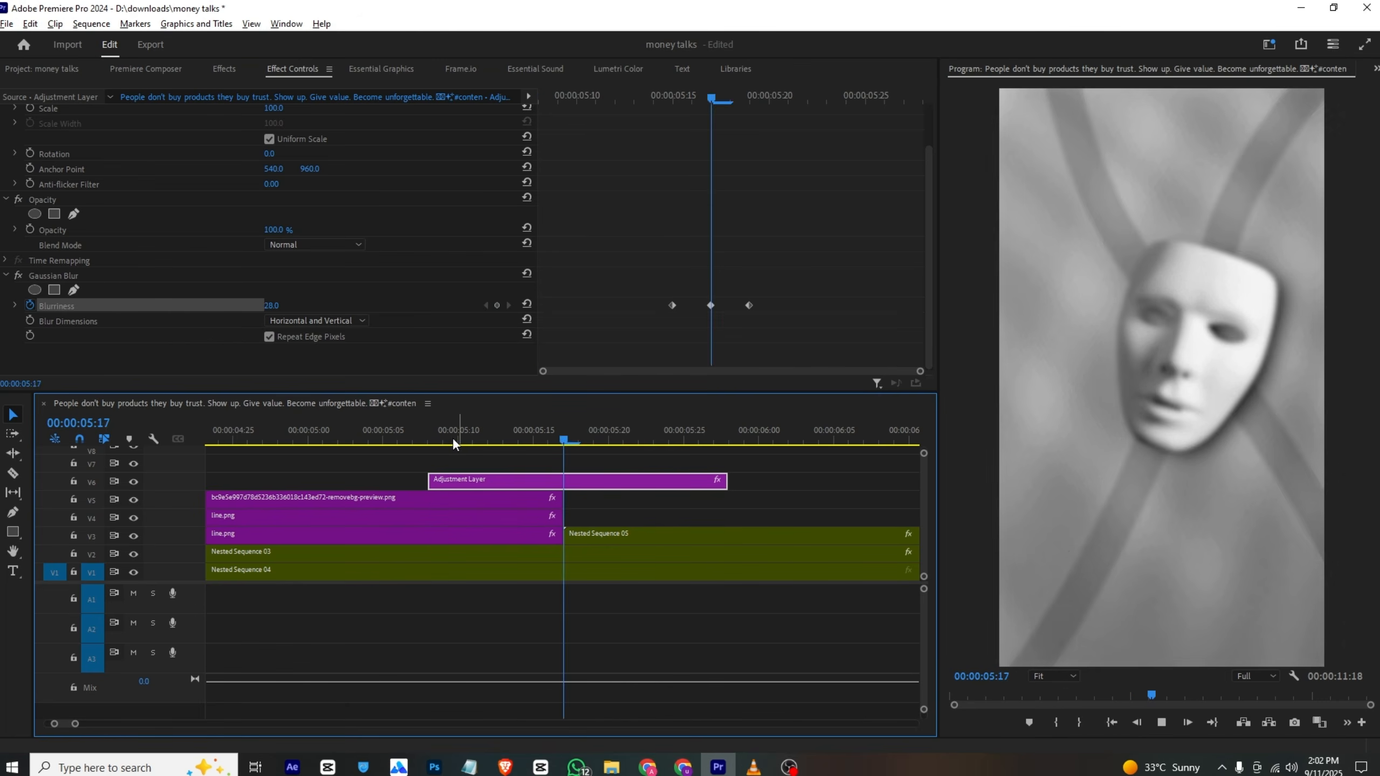
key(space)
click(522, 424)
drag(523, 426, 560, 442)
drag(276, 309, 305, 308)
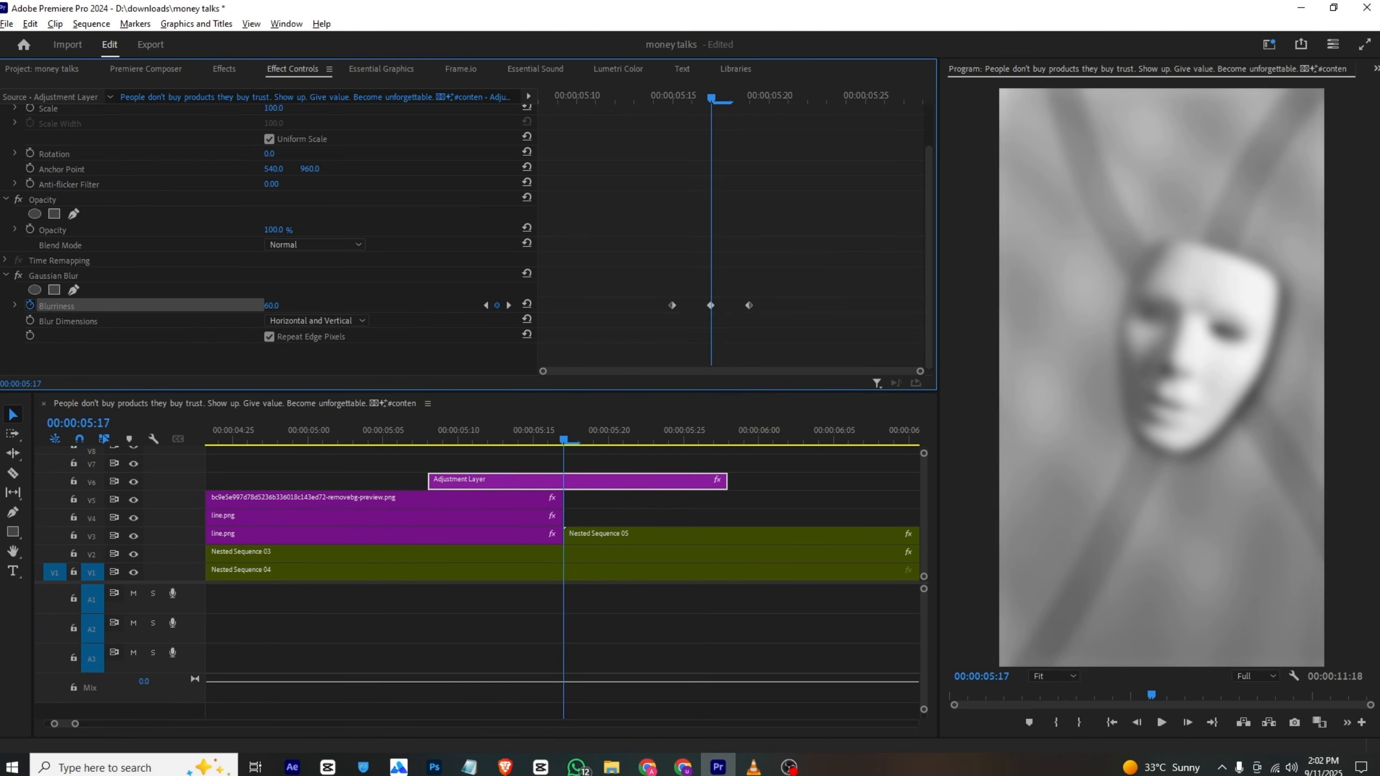
click(422, 434)
key(space)
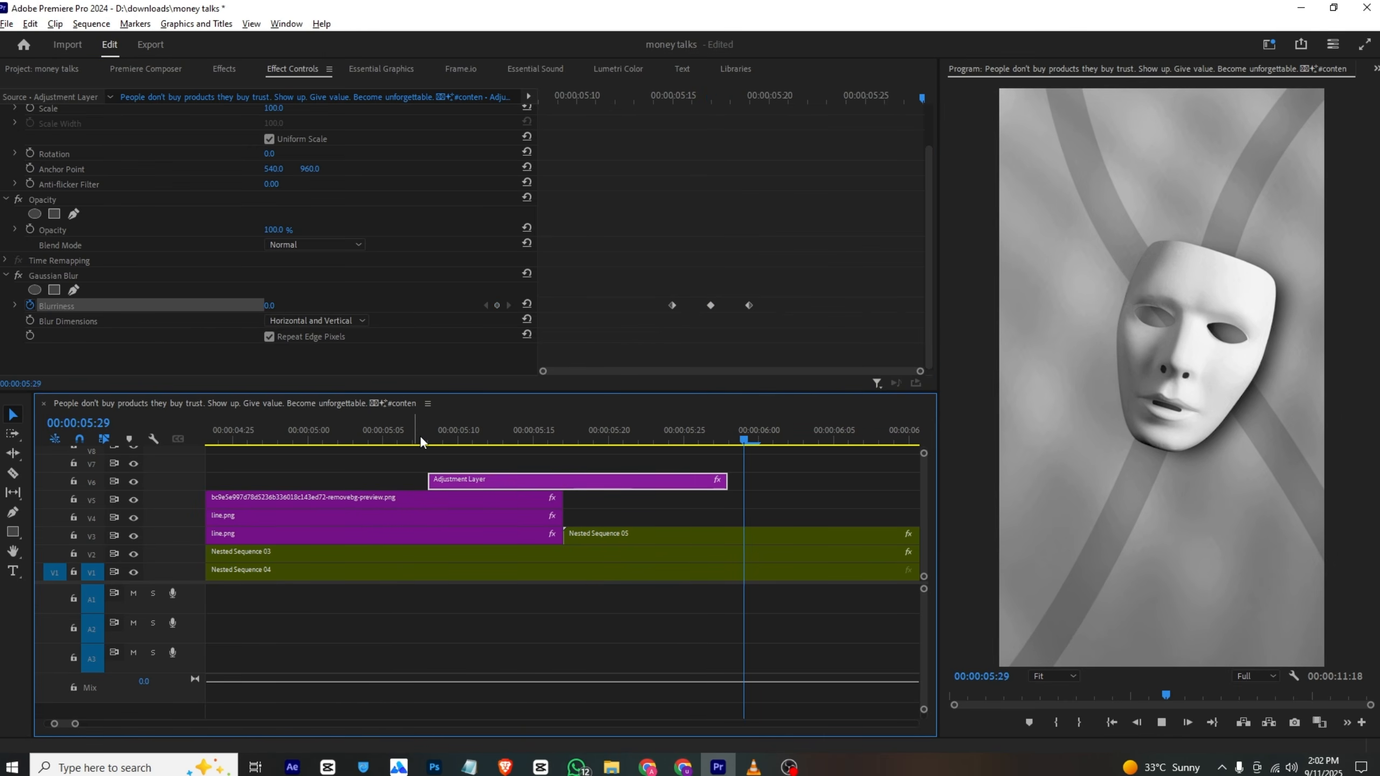
key(space)
Spread the three blurriness keyframes to about 00:00:05:11, 00:00:05:16 and 00:00:05:23, and play back the transition.
click(673, 306)
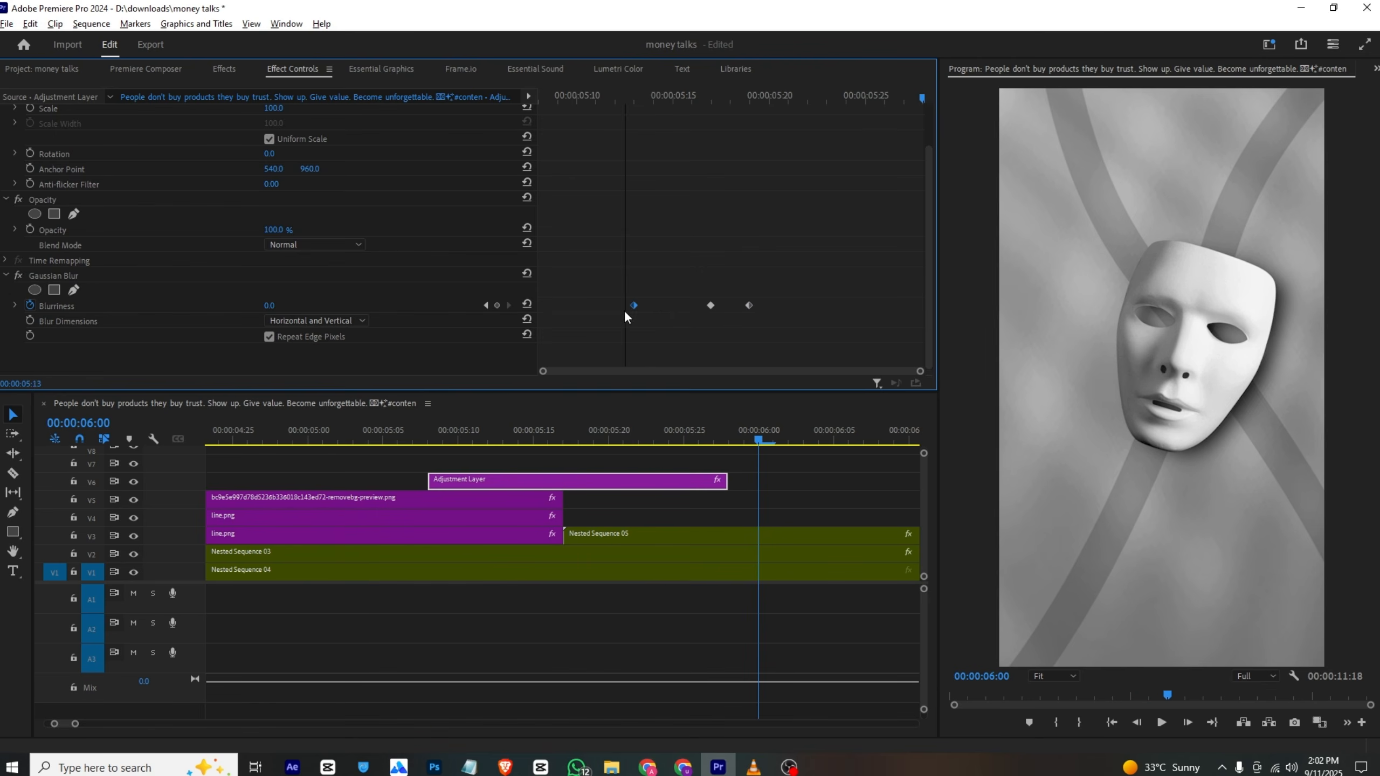
drag(748, 304, 826, 309)
drag(716, 310, 696, 311)
key(space)
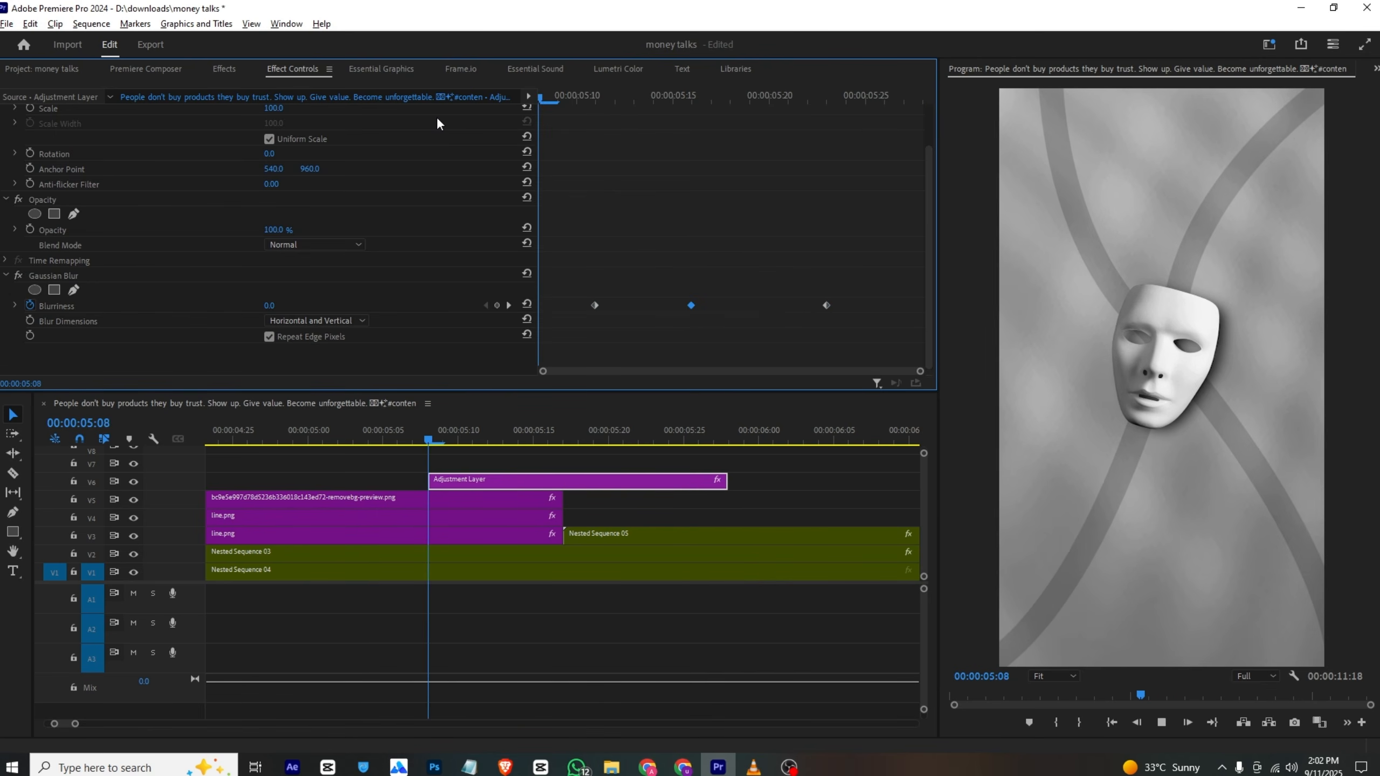
click(418, 439)
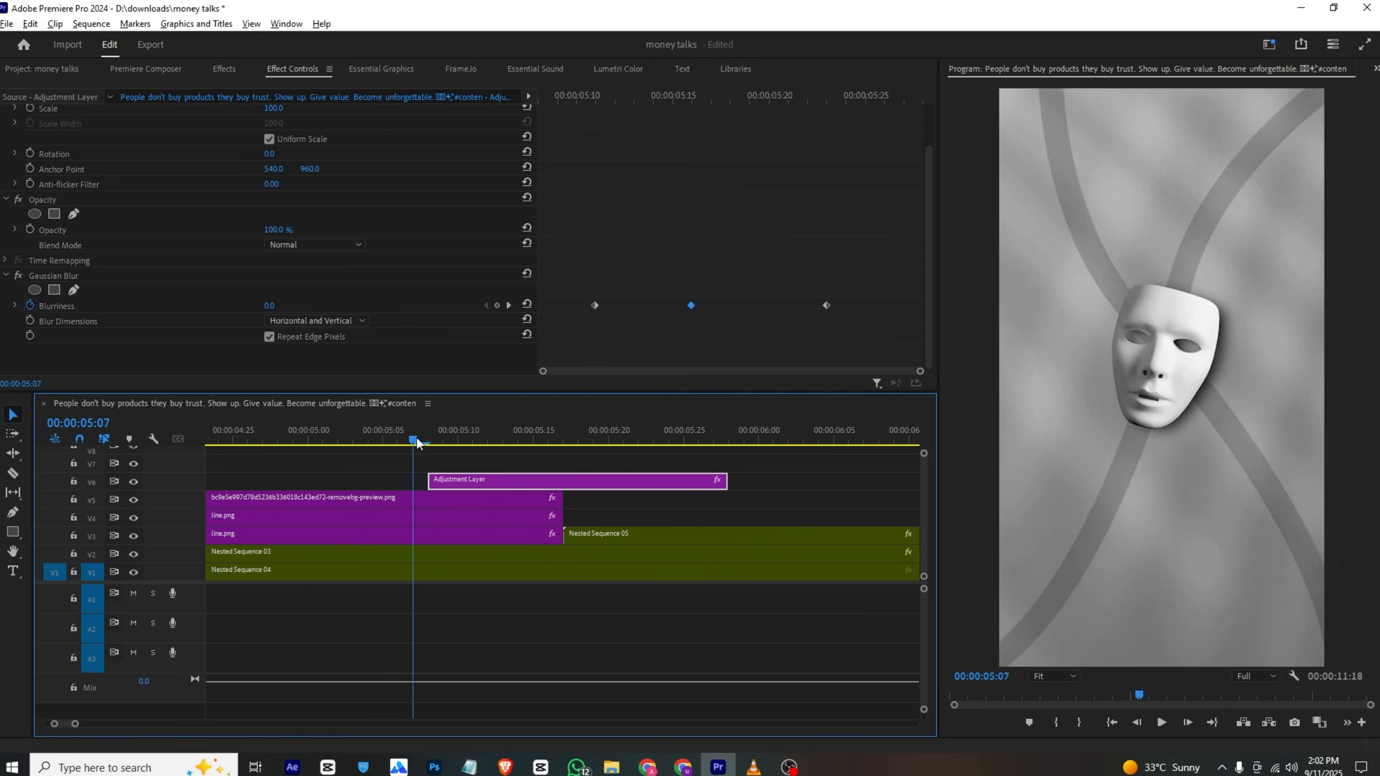
key(space)
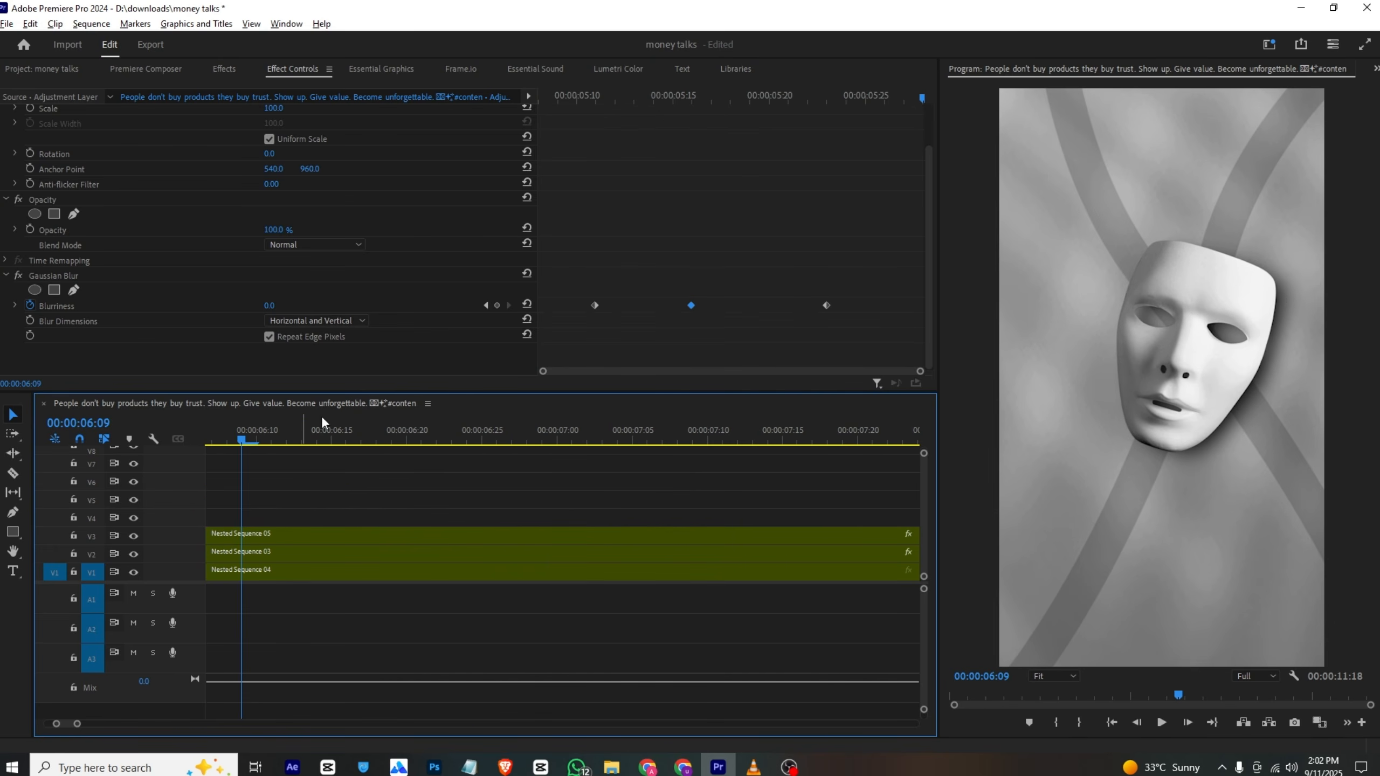
Apply Ease In to all three blurriness keyframes on the adjustment layer.
click(845, 267)
drag(844, 267, 571, 354)
right_click(594, 305)
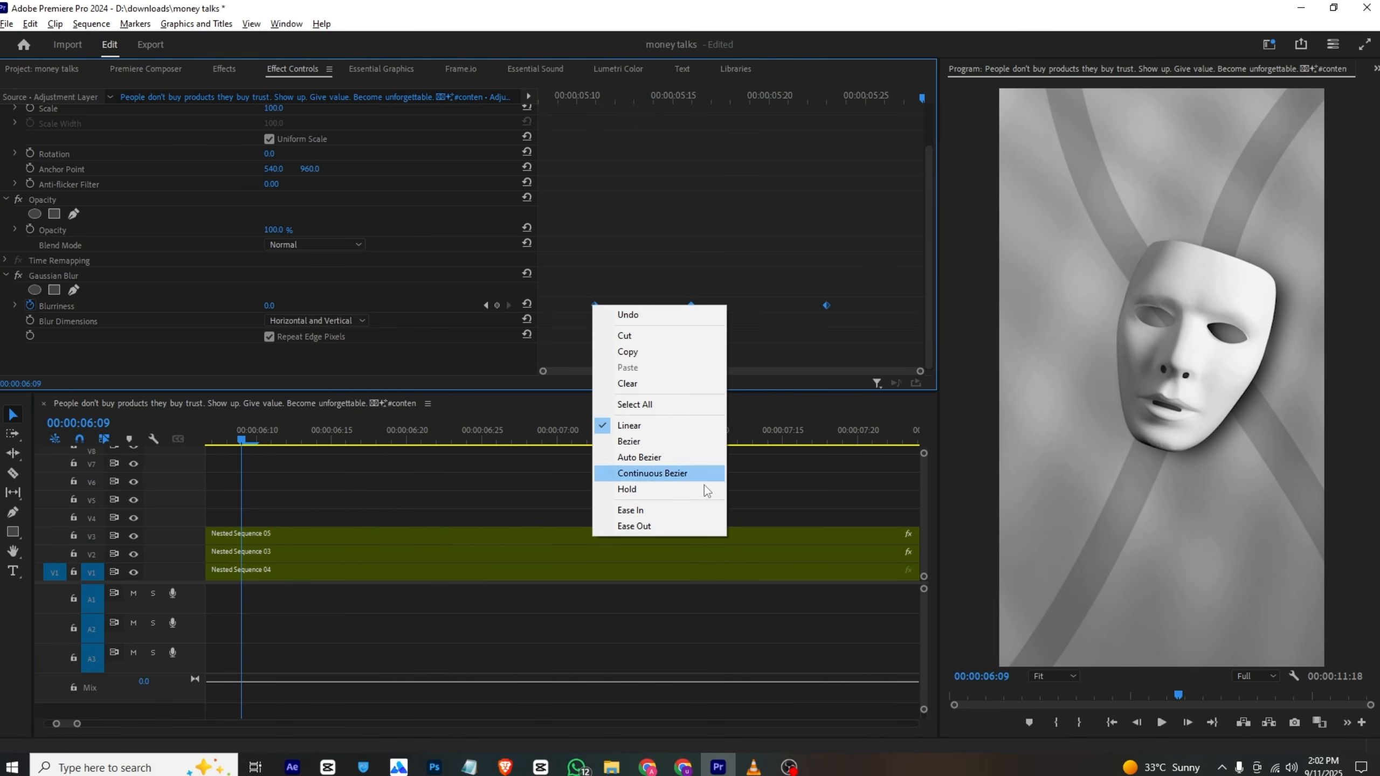
click(710, 509)
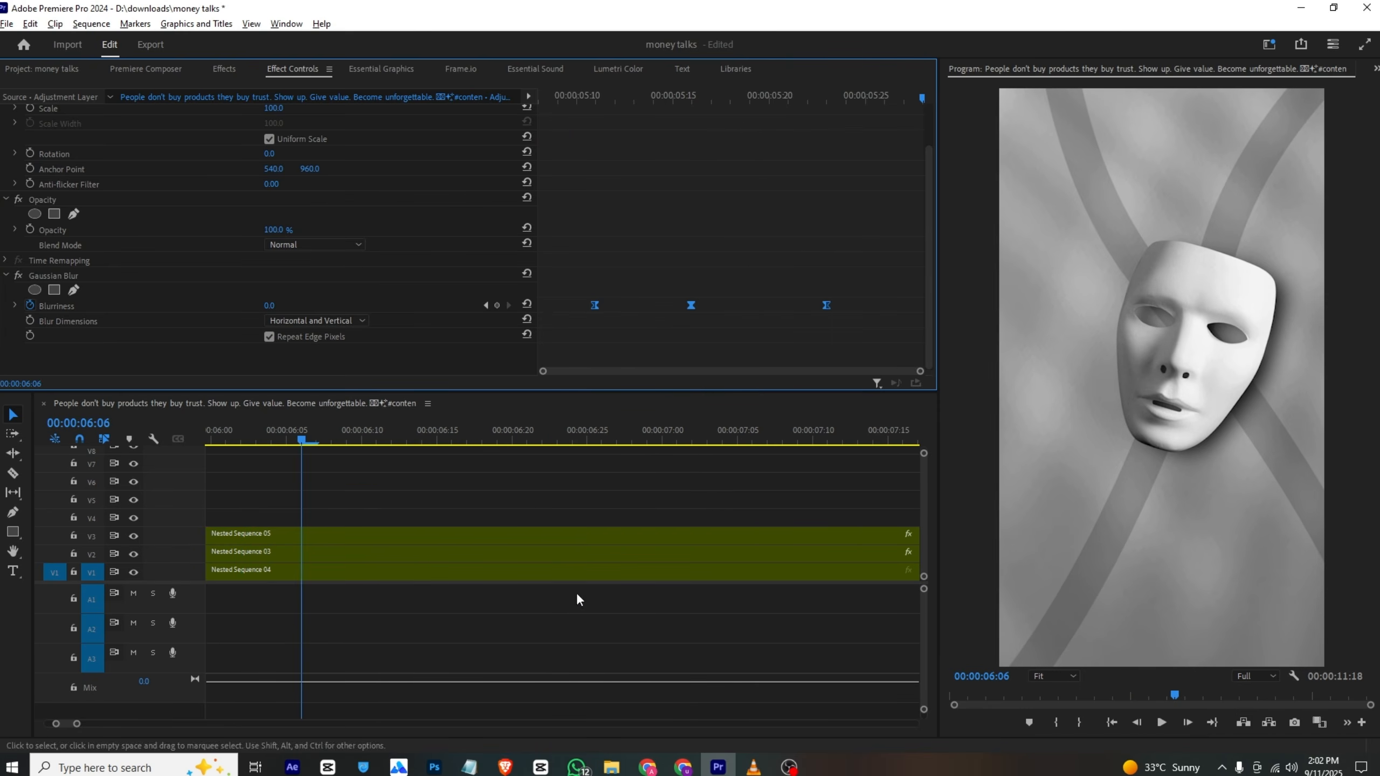
Switch to VLC, examine the "from Faces" mask movement in the reference video, and return to Premiere Pro.
click(753, 767)
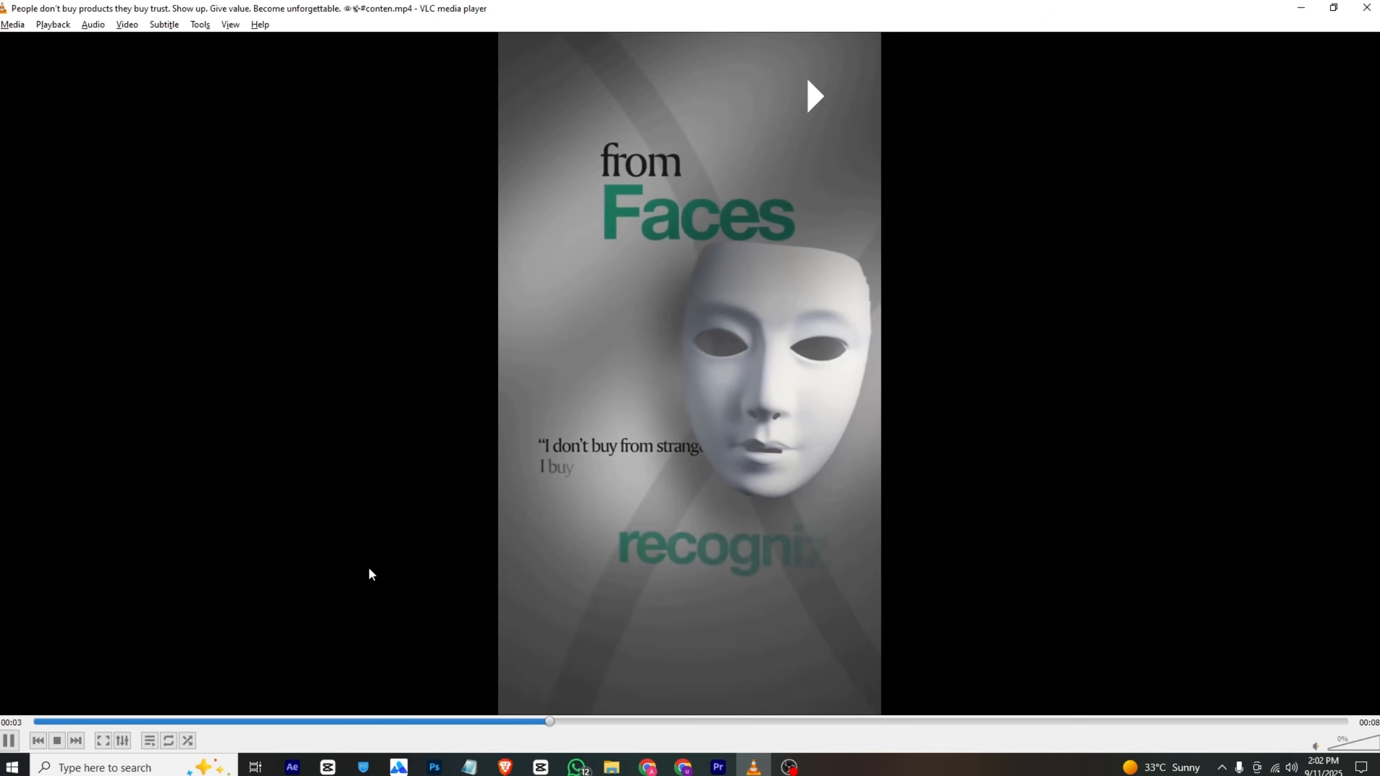
key(space)
drag(680, 728, 542, 731)
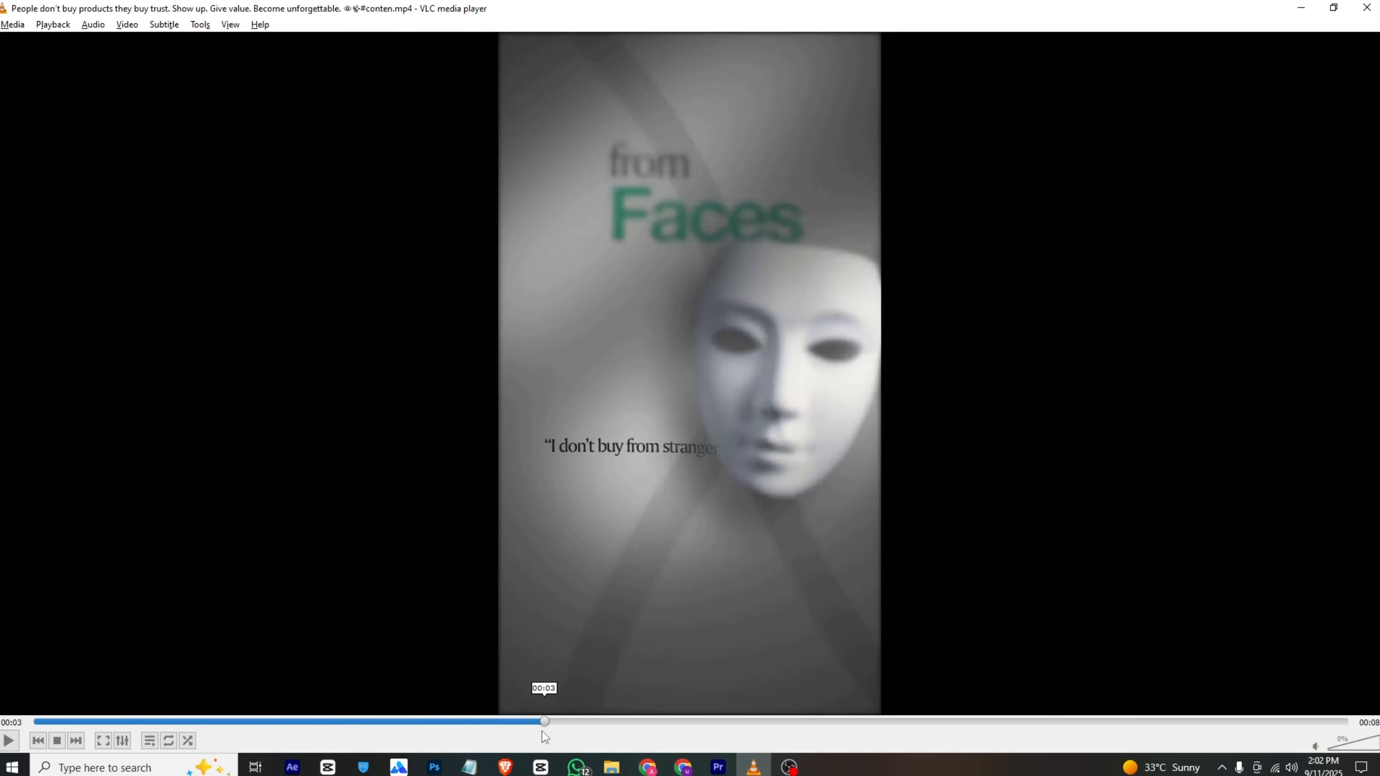
key(space)
key(space)
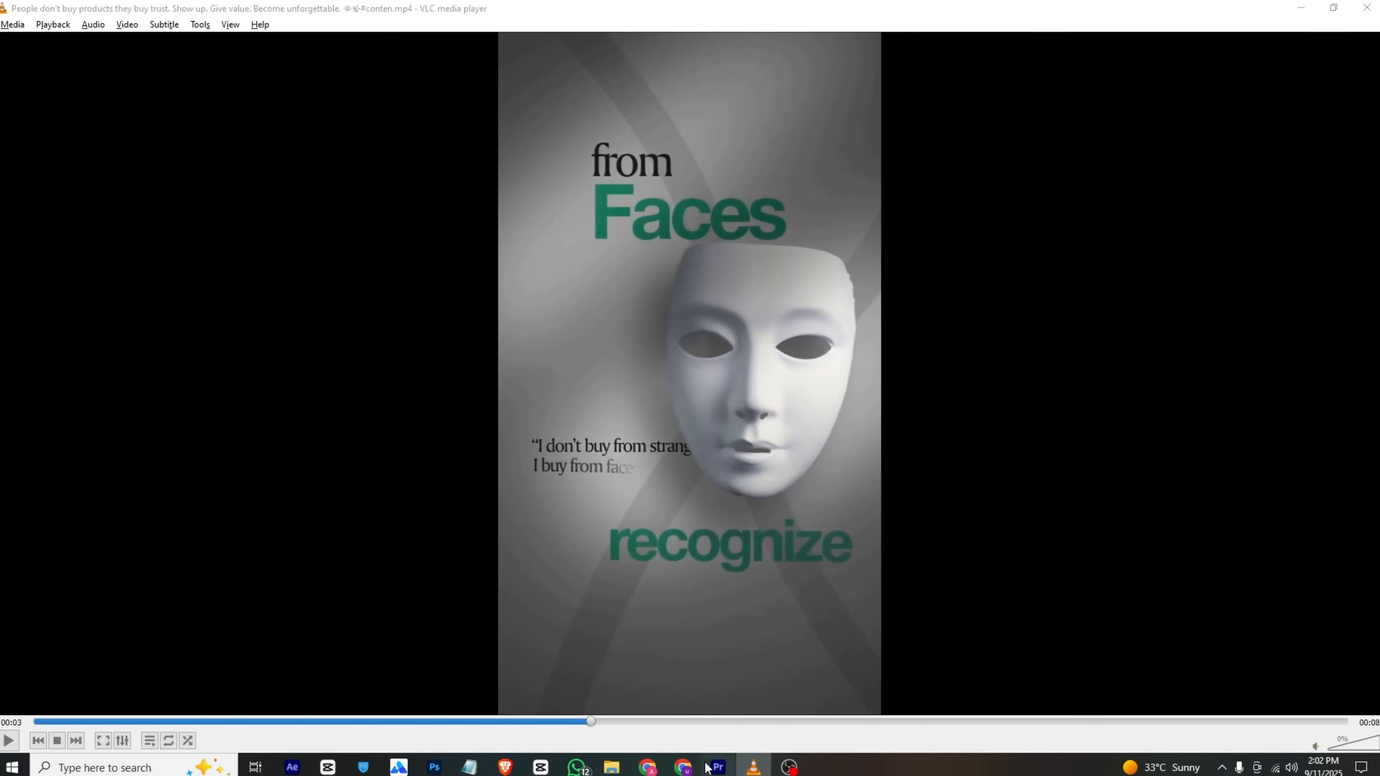
key(alt+Tab)
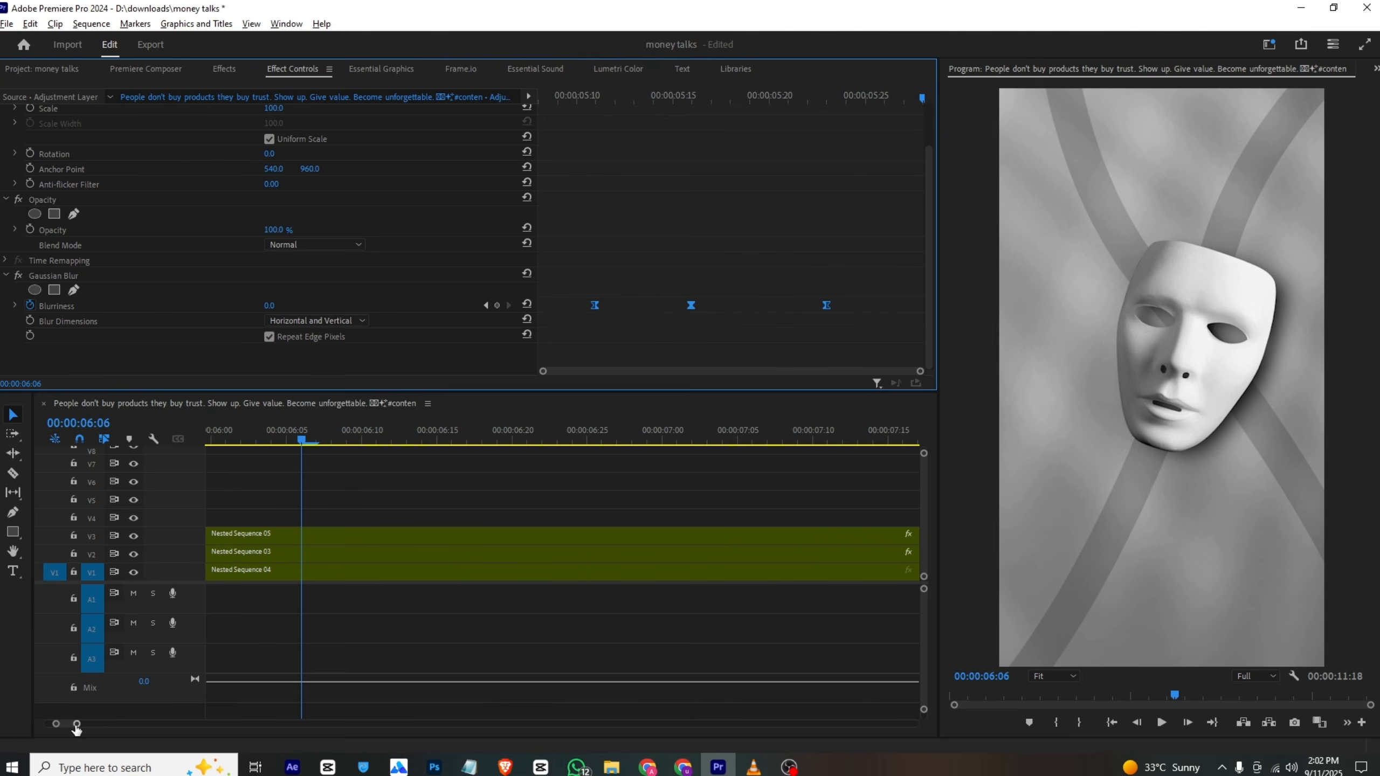
Split the Nested Sequence 05 clip on track V3 at 00:00:05:25.
mouse_move(76, 725)
mouse_down()
mouse_move(105, 729)
mouse_move(81, 725)
mouse_up()
mouse_move(434, 434)
mouse_down()
mouse_move(336, 445)
mouse_move(445, 445)
mouse_up()
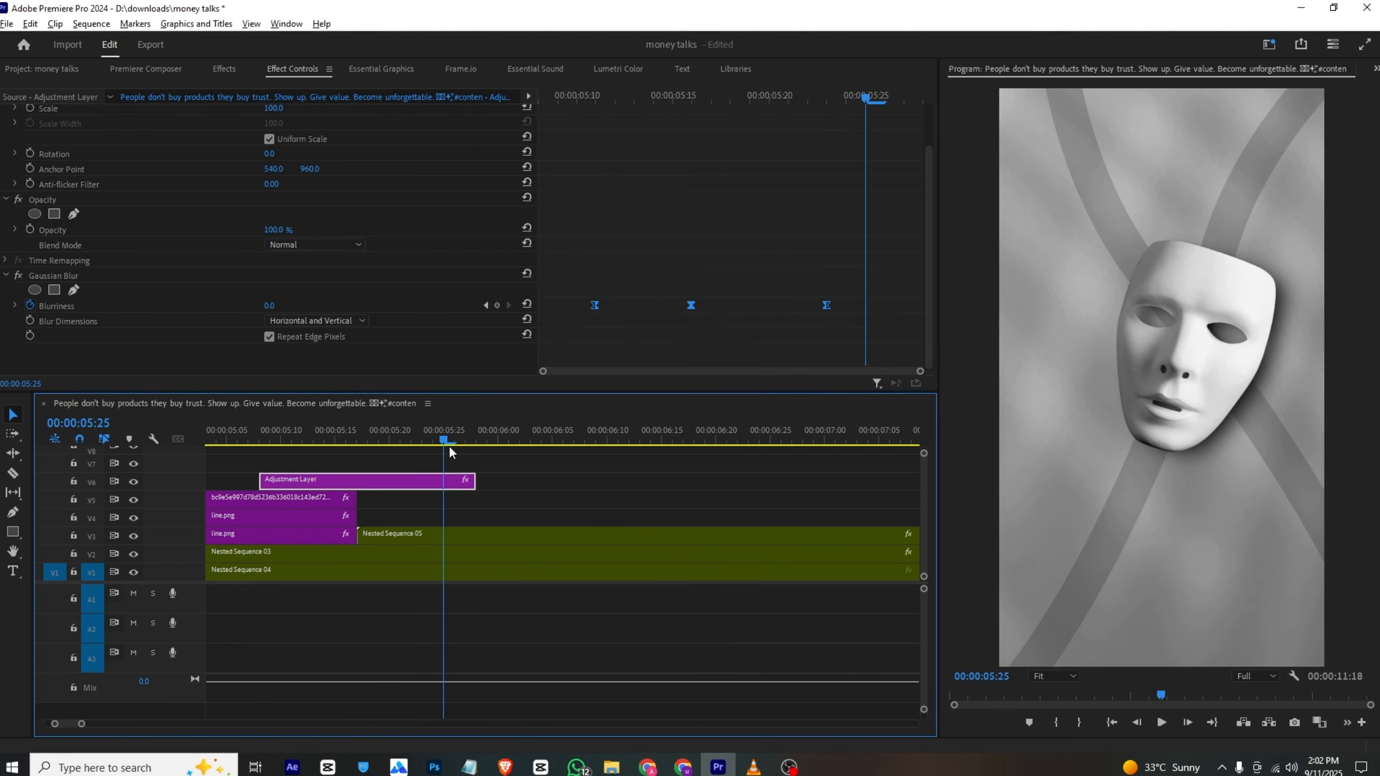
click(460, 530)
key(c)
click(443, 533)
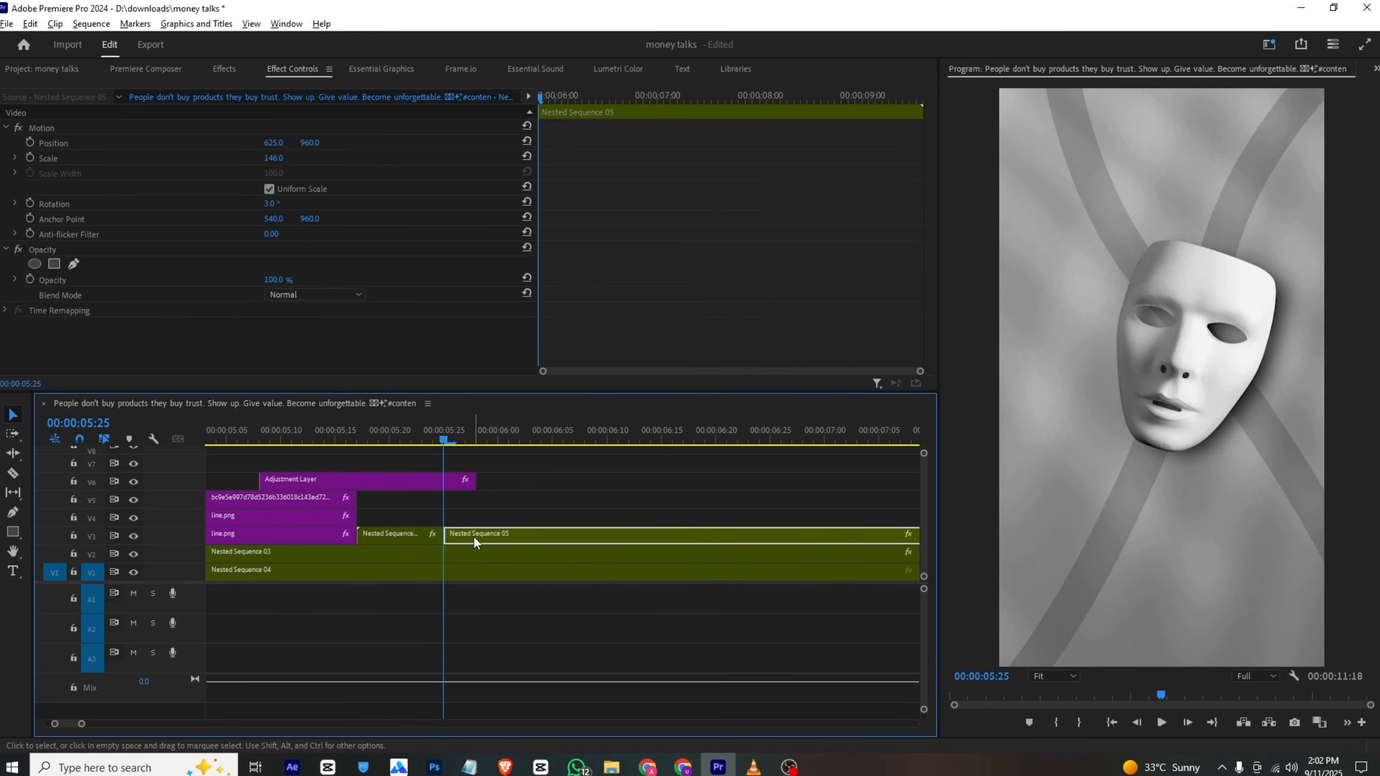
key(v)
Keyframe the part after the split from horizontal position 625 at 00:00:05:25 to 569 at about 00:00:07:15.
click(33, 142)
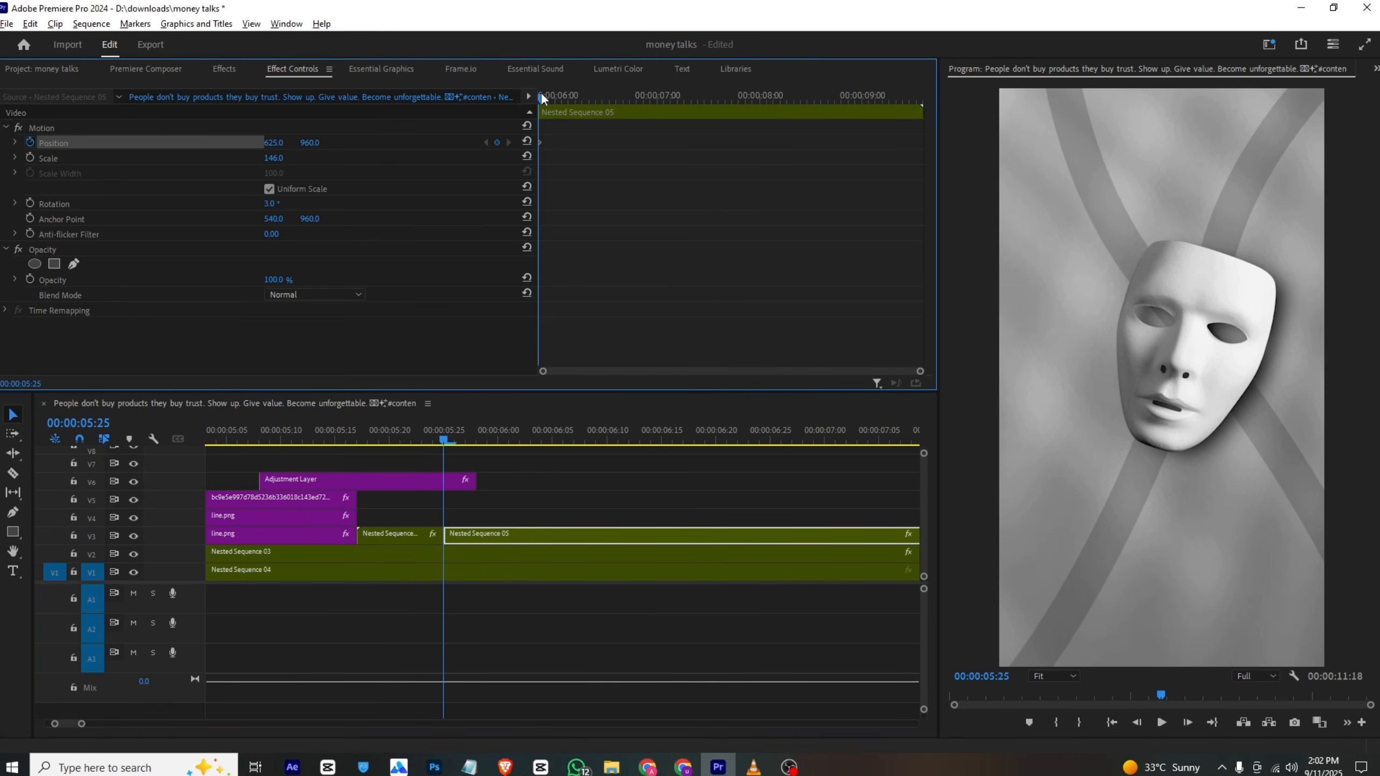
drag(541, 93, 574, 96)
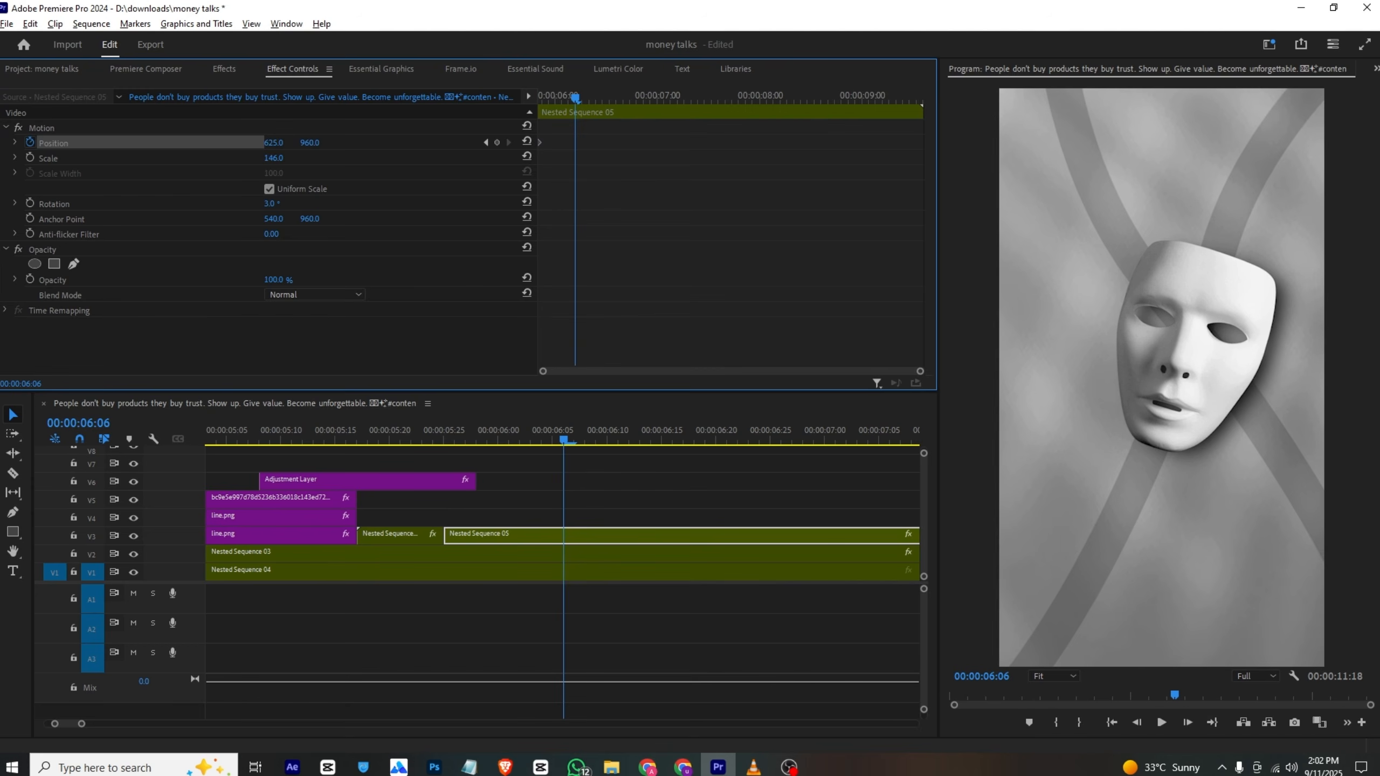
drag(273, 142, 233, 142)
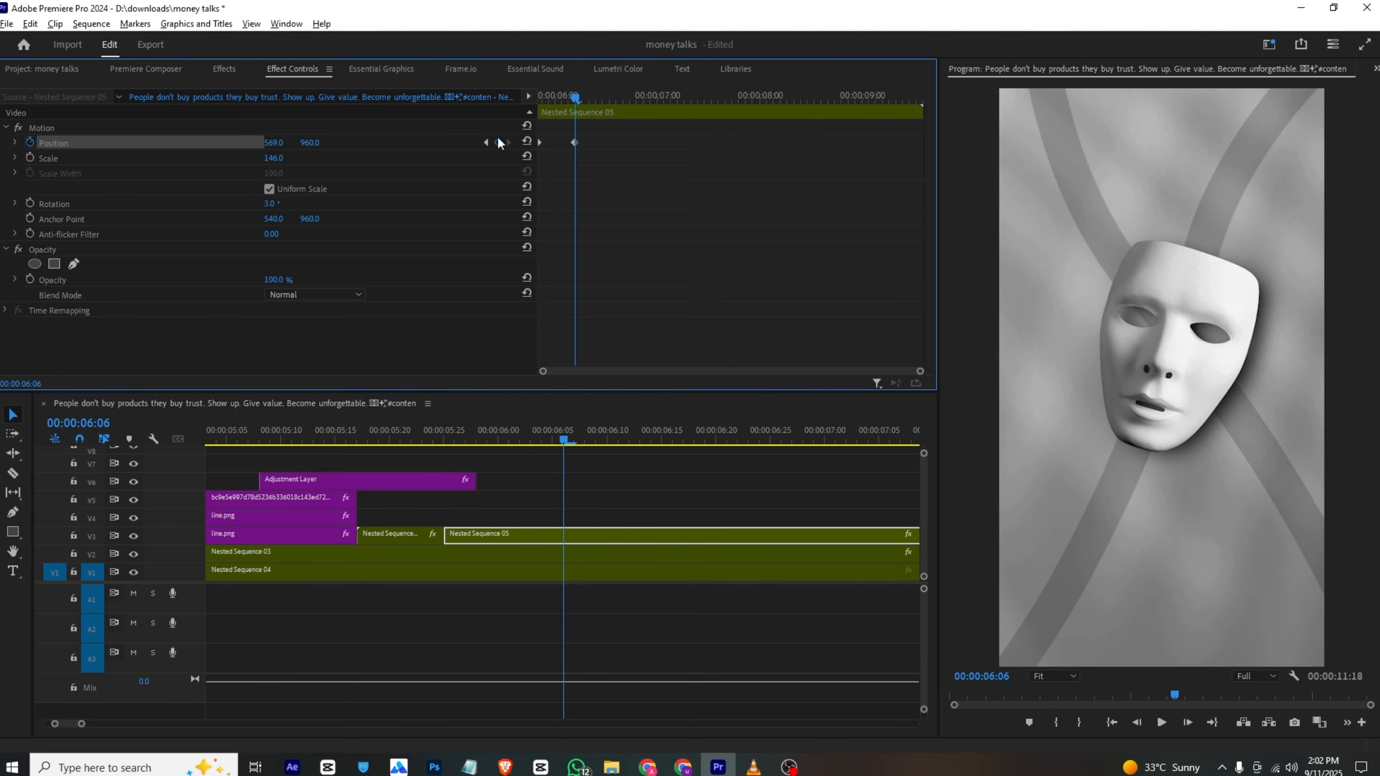
drag(574, 143, 577, 176)
Apply Ease In temporal interpolation to both position keyframes and play back the mask's sideways drift.
right_click(708, 142)
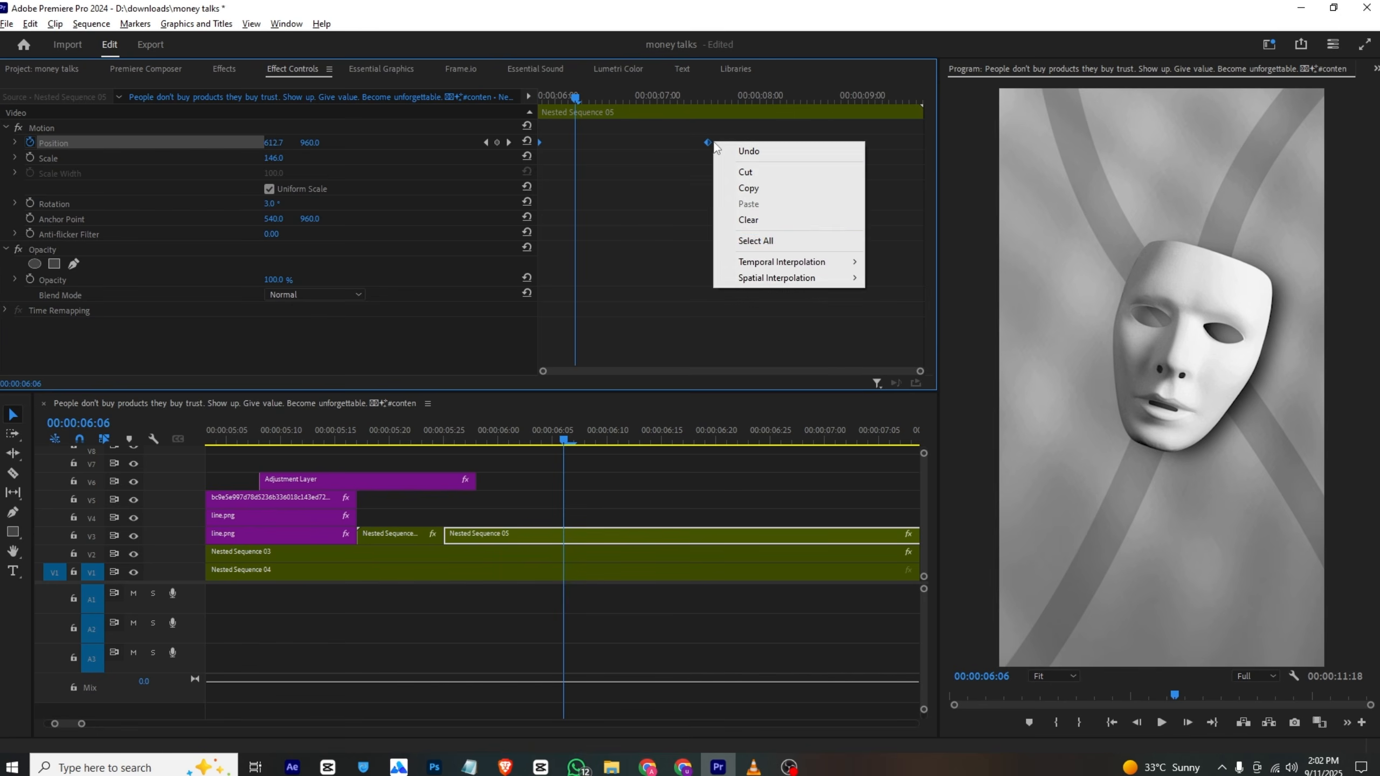
mouse_move(763, 263)
click(901, 346)
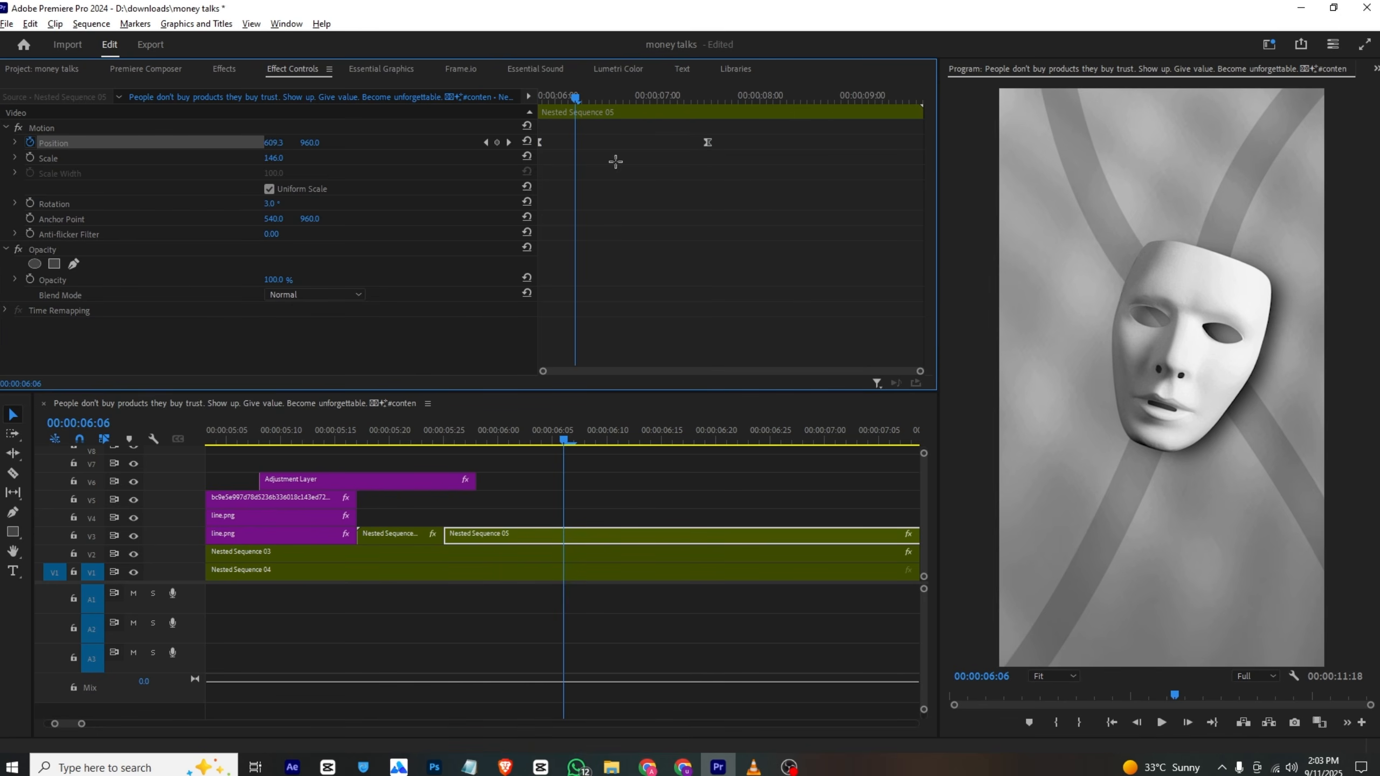
key(shift+Left)
key(shift+Left)
key(space)
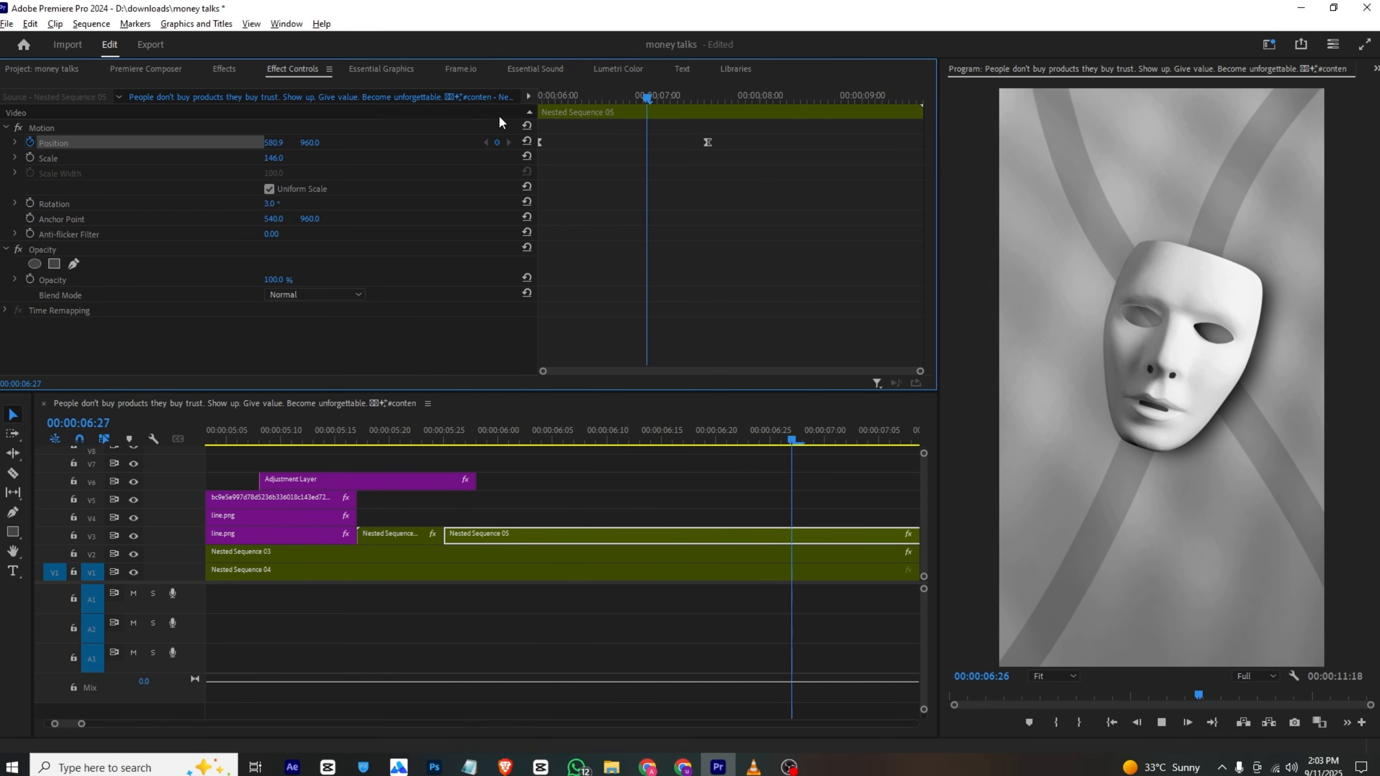
Switch to VLC, examine the following "faces" scene with the mask partly out of frame, and return to Premiere Pro.
click(753, 767)
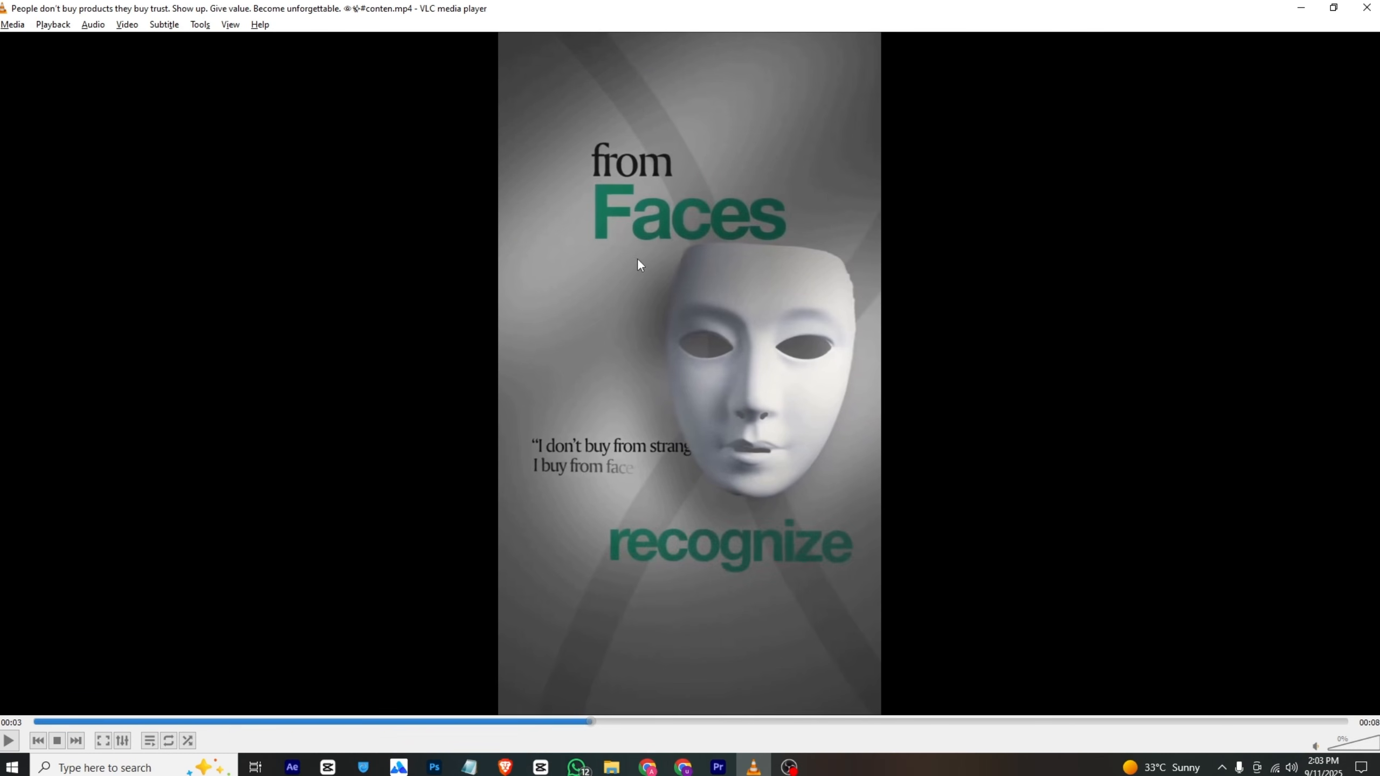
click(637, 207)
click(622, 483)
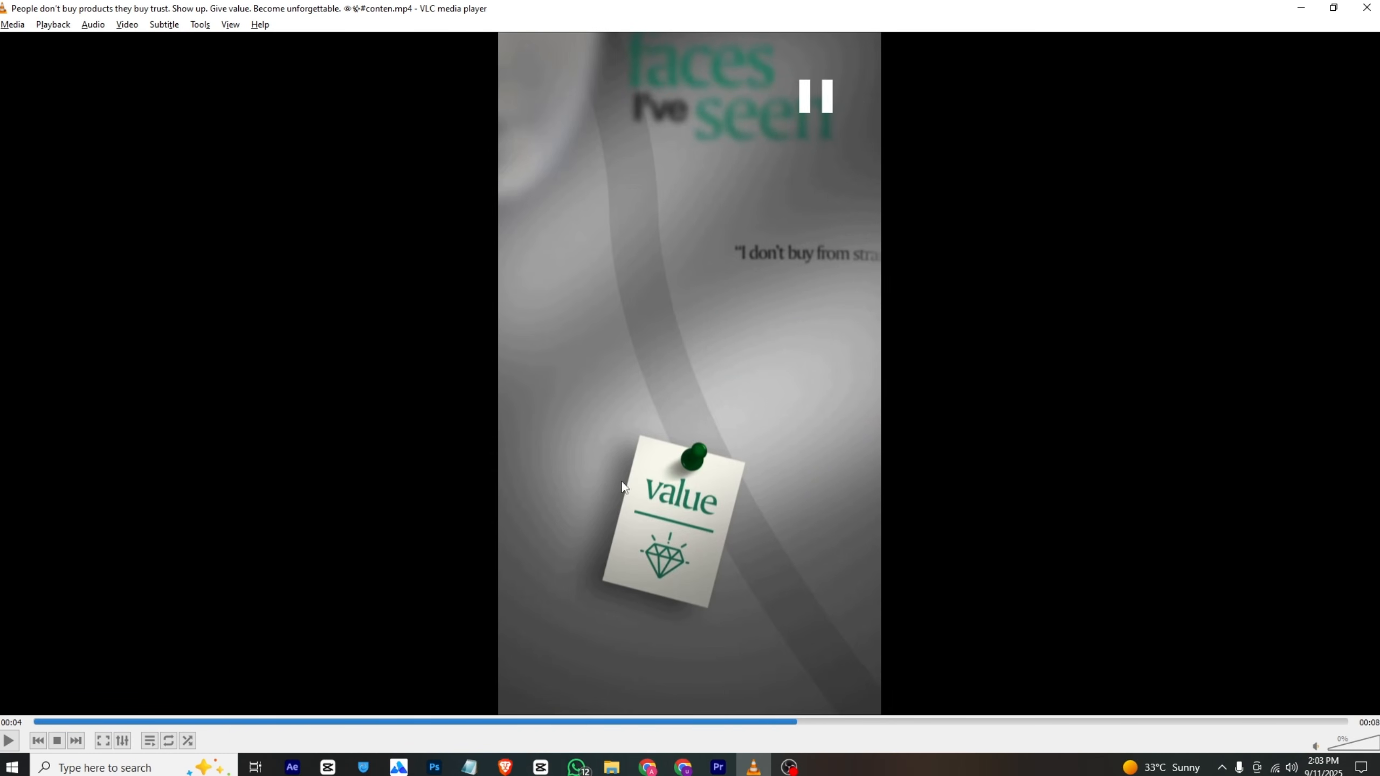
drag(715, 727, 735, 731)
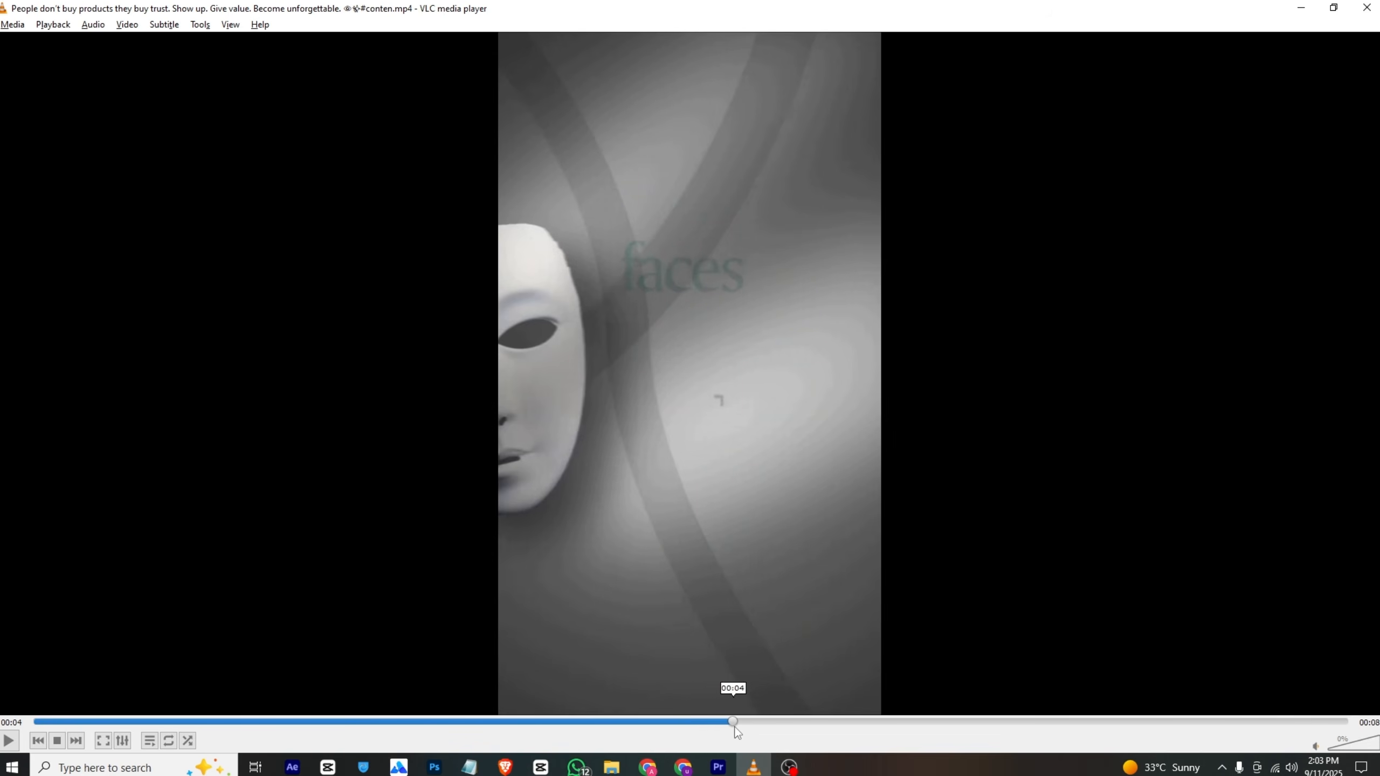
click(718, 766)
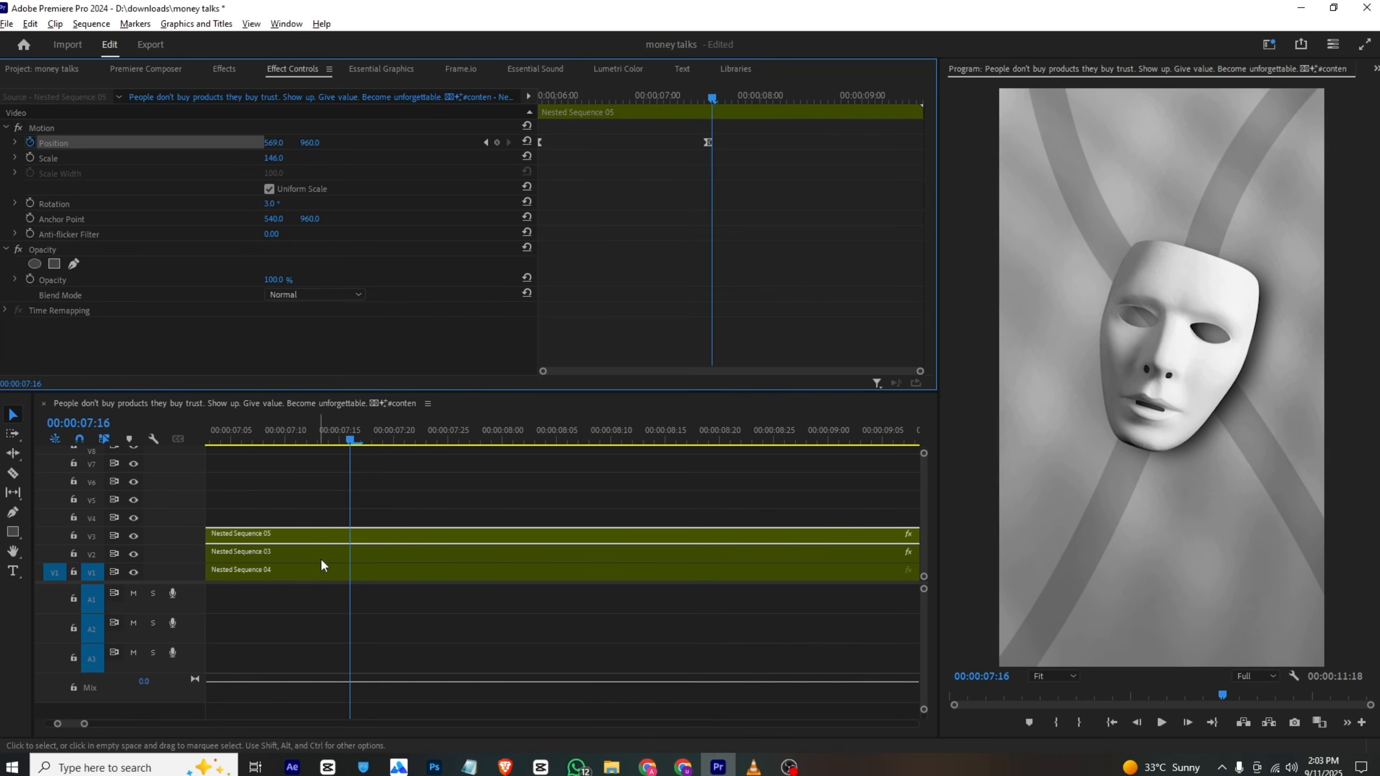
Split the Nested Sequence 05 clip at 00:00:07:16 and select the part after the cut.
drag(85, 724, 124, 725)
key(c)
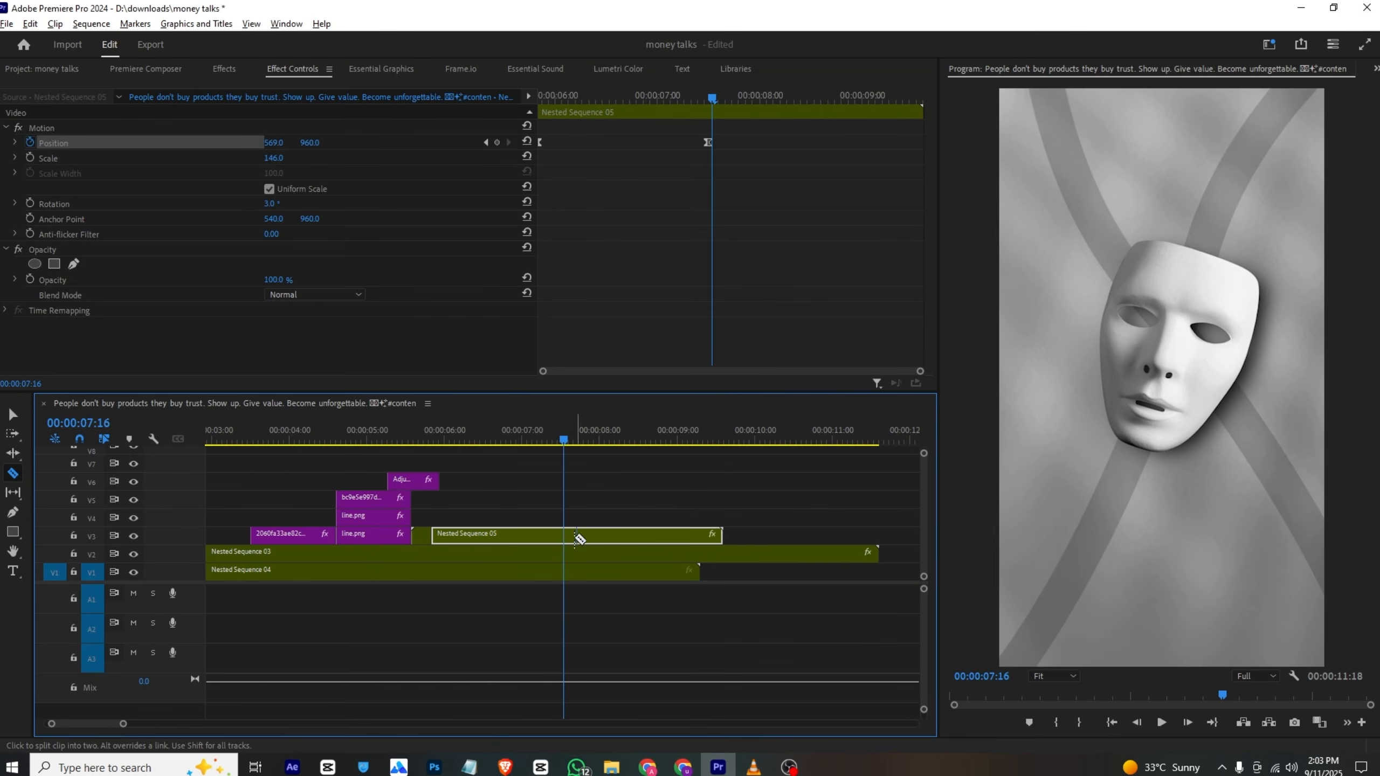
click(576, 537)
key(v)
click(576, 537)
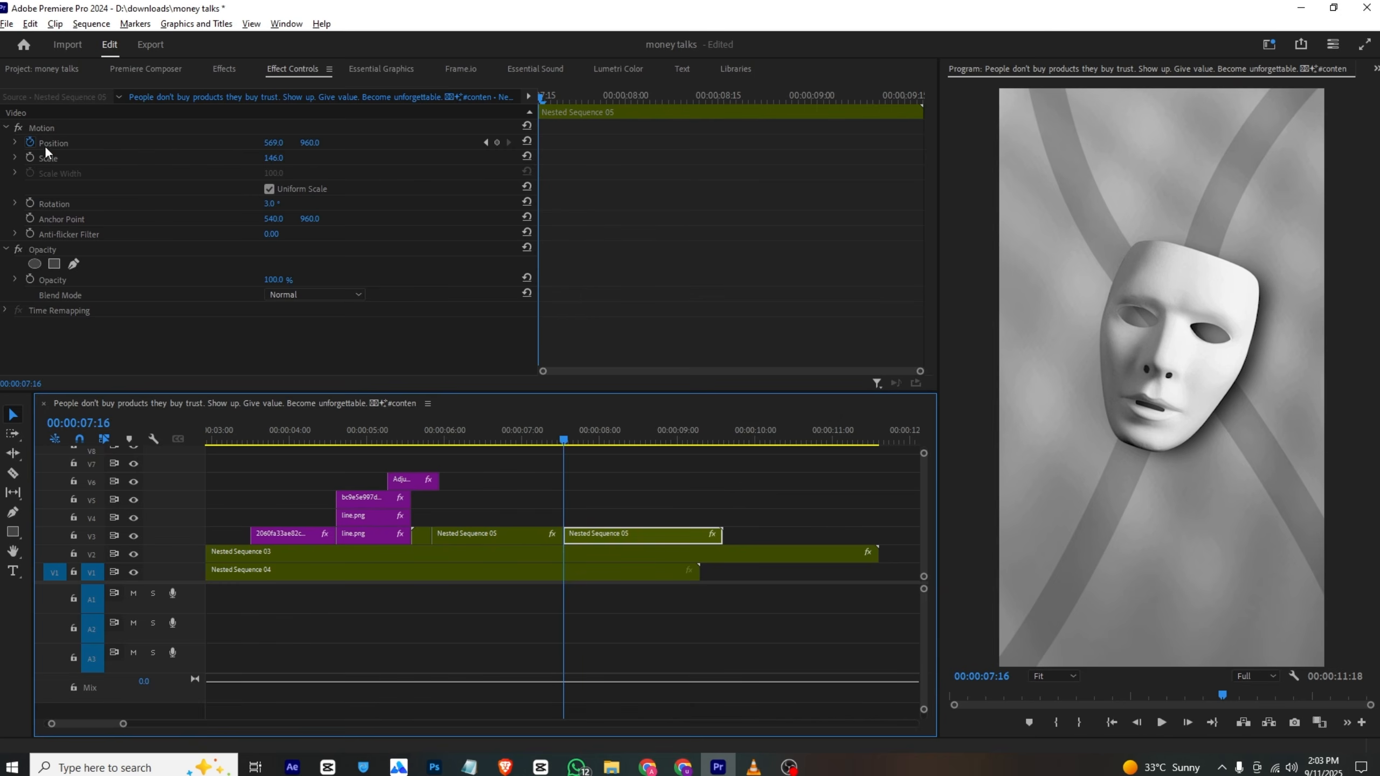
Remove the selected clip's position animation, then set its horizontal position to 133 and its rotation to -18°.
click(30, 142)
click(742, 402)
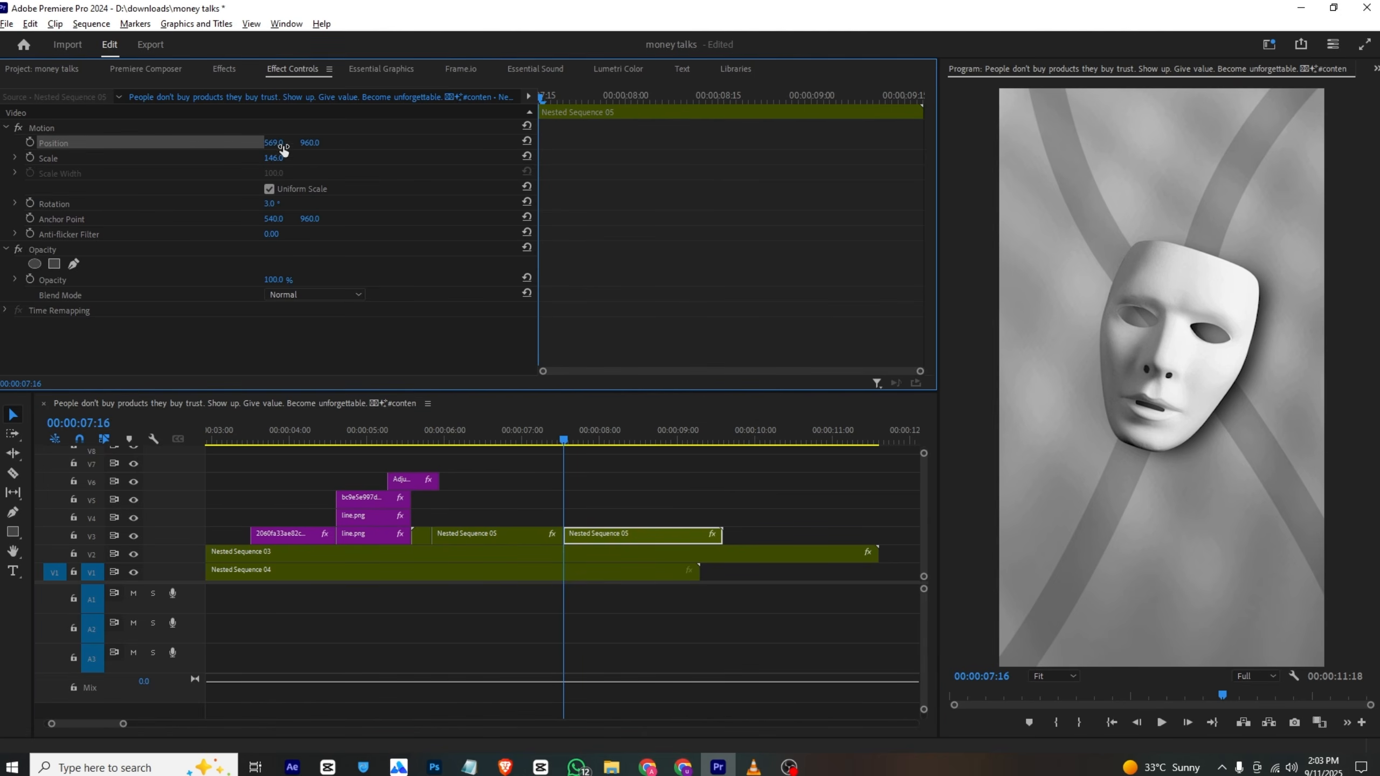
mouse_move(278, 147)
mouse_down()
mouse_move(261, 147)
mouse_move(281, 151)
mouse_up()
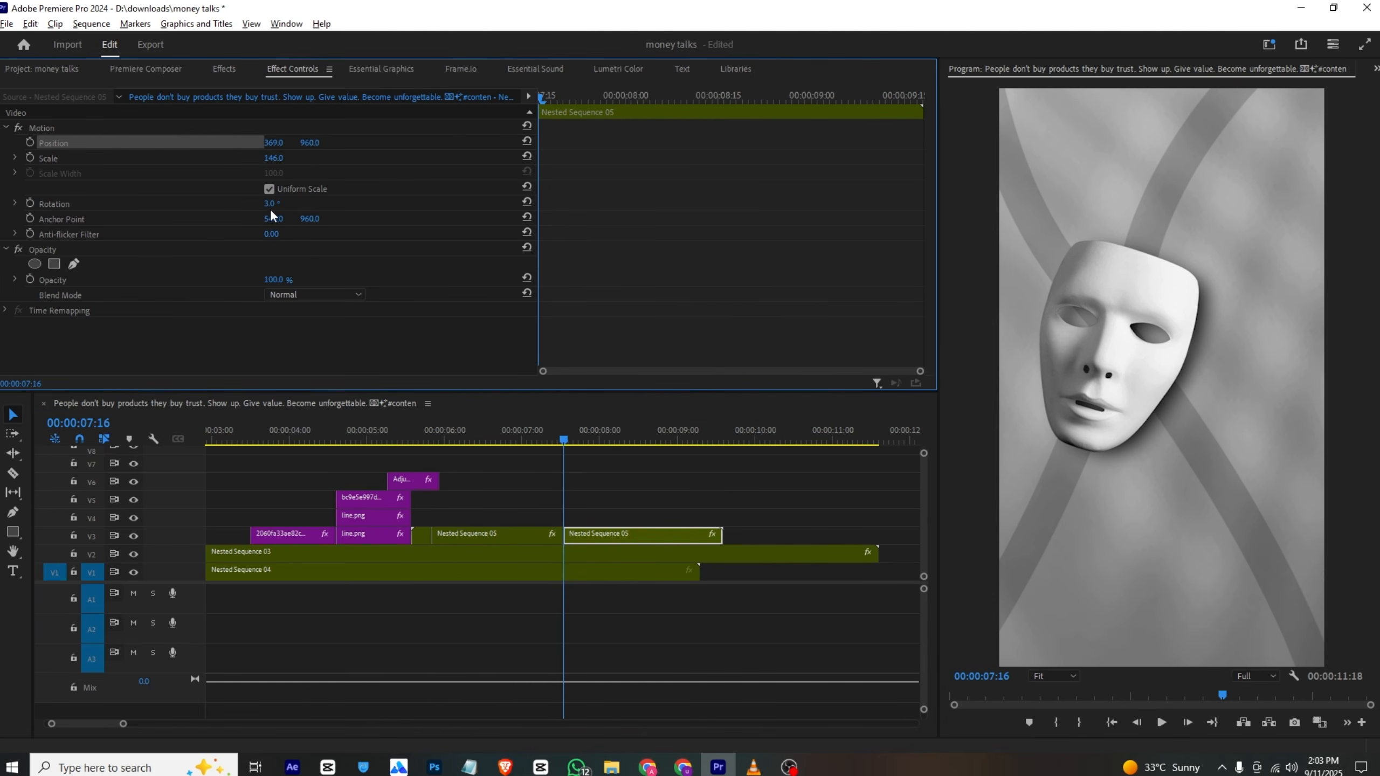
drag(266, 205, 257, 205)
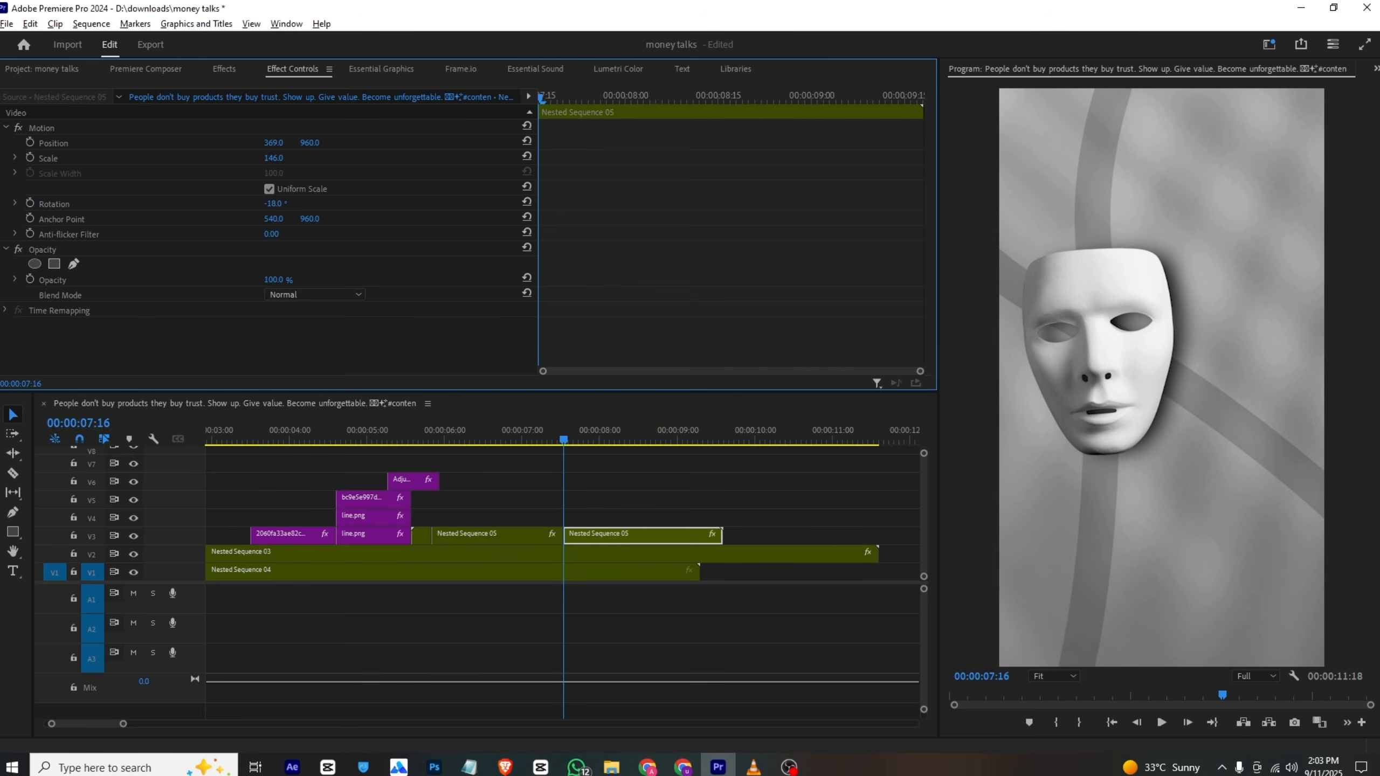
drag(273, 144, 145, 143)
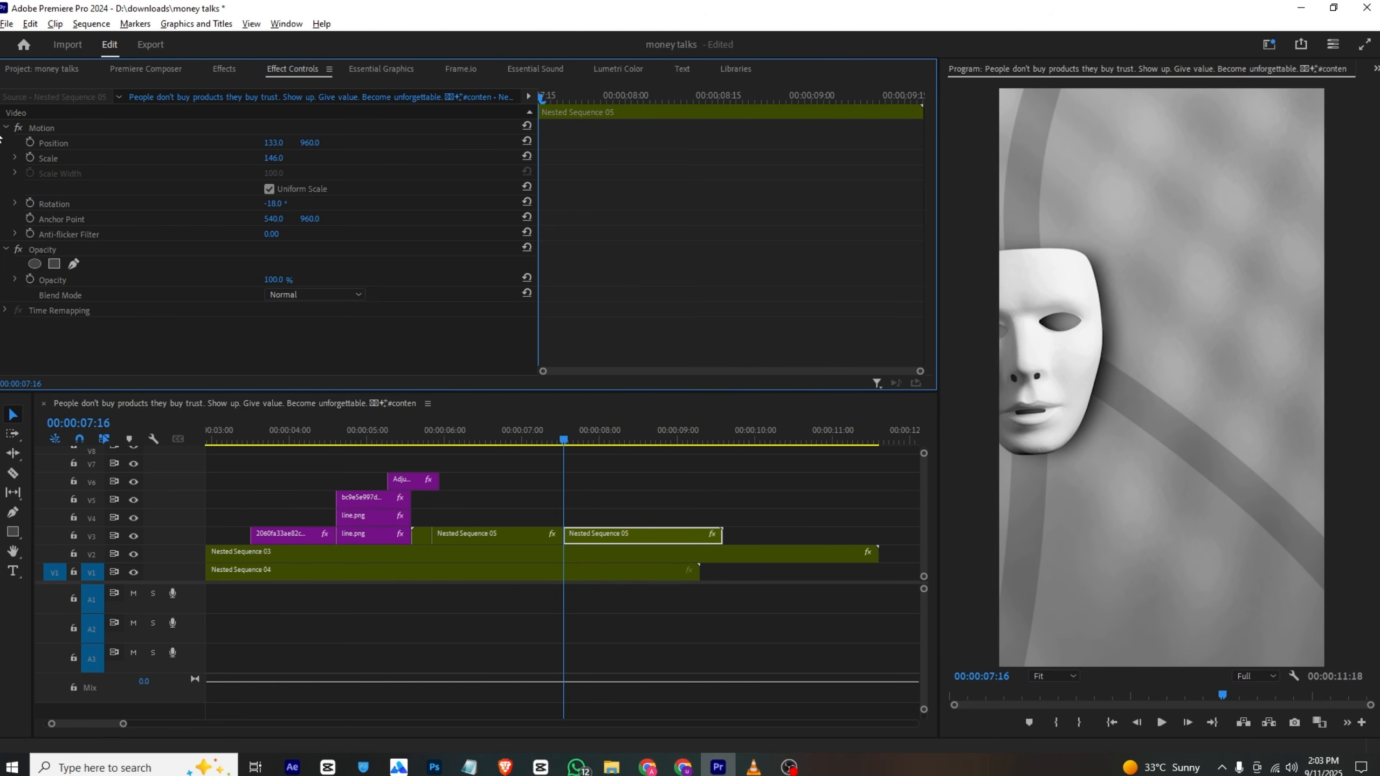
Keyframe the clip's horizontal position from 133 at 00:00:07:16 to 311 at 00:00:07:26, with Ease In on both keyframes.
click(29, 142)
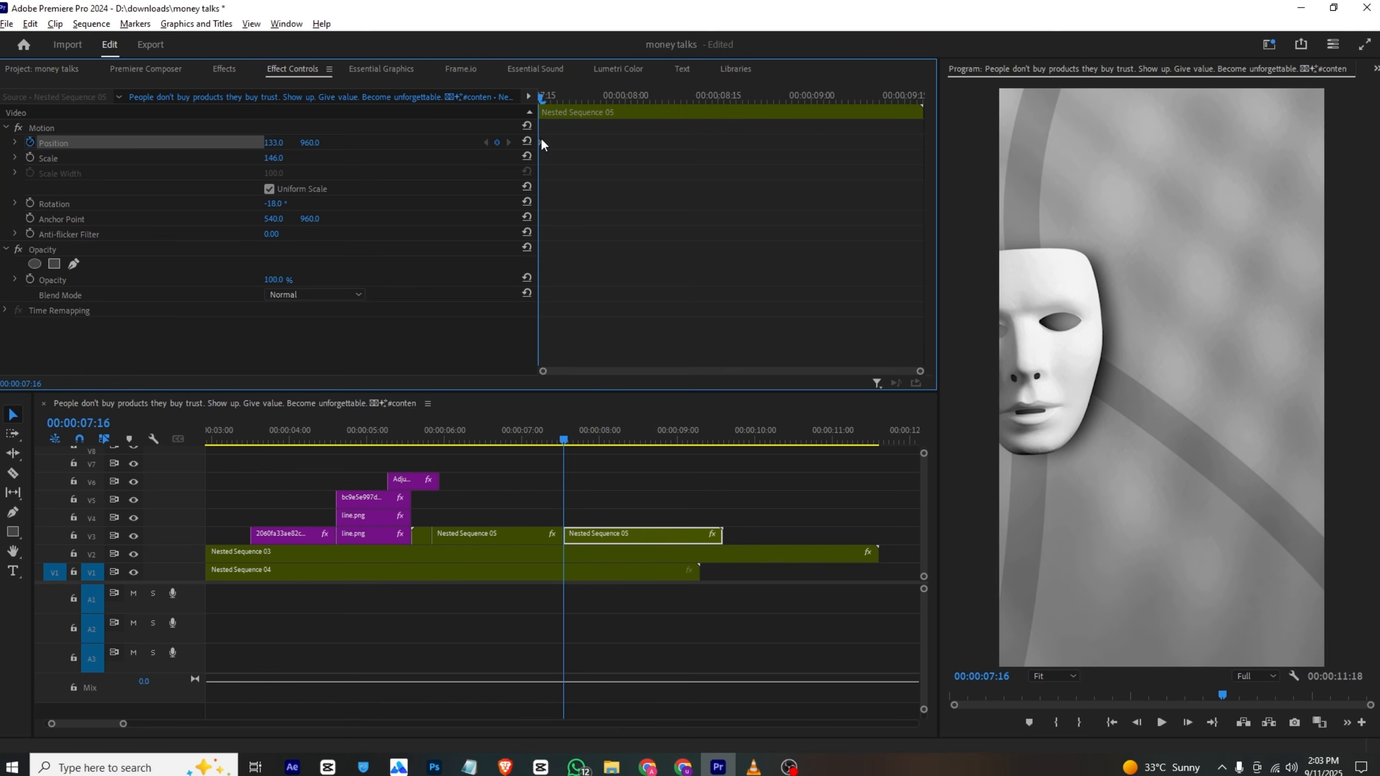
drag(544, 98, 600, 98)
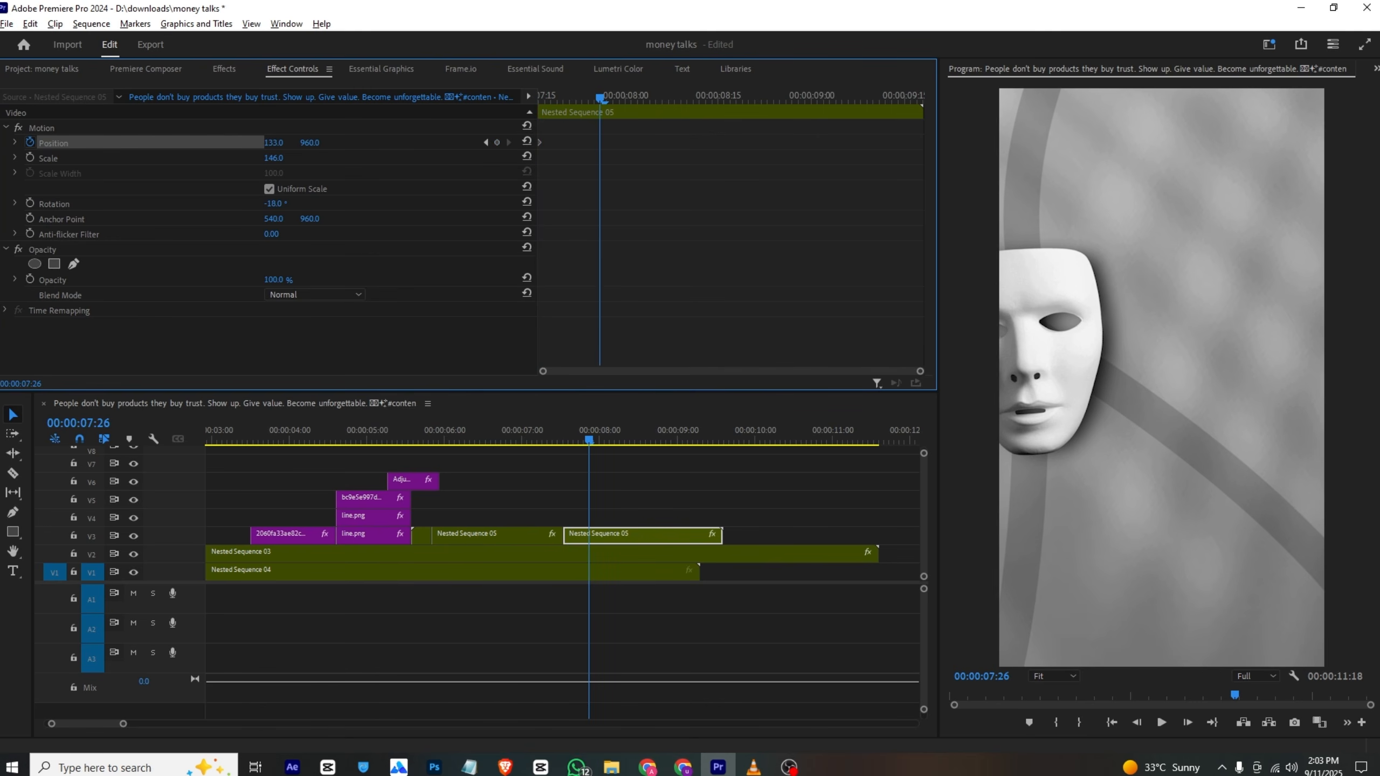
drag(273, 143, 369, 143)
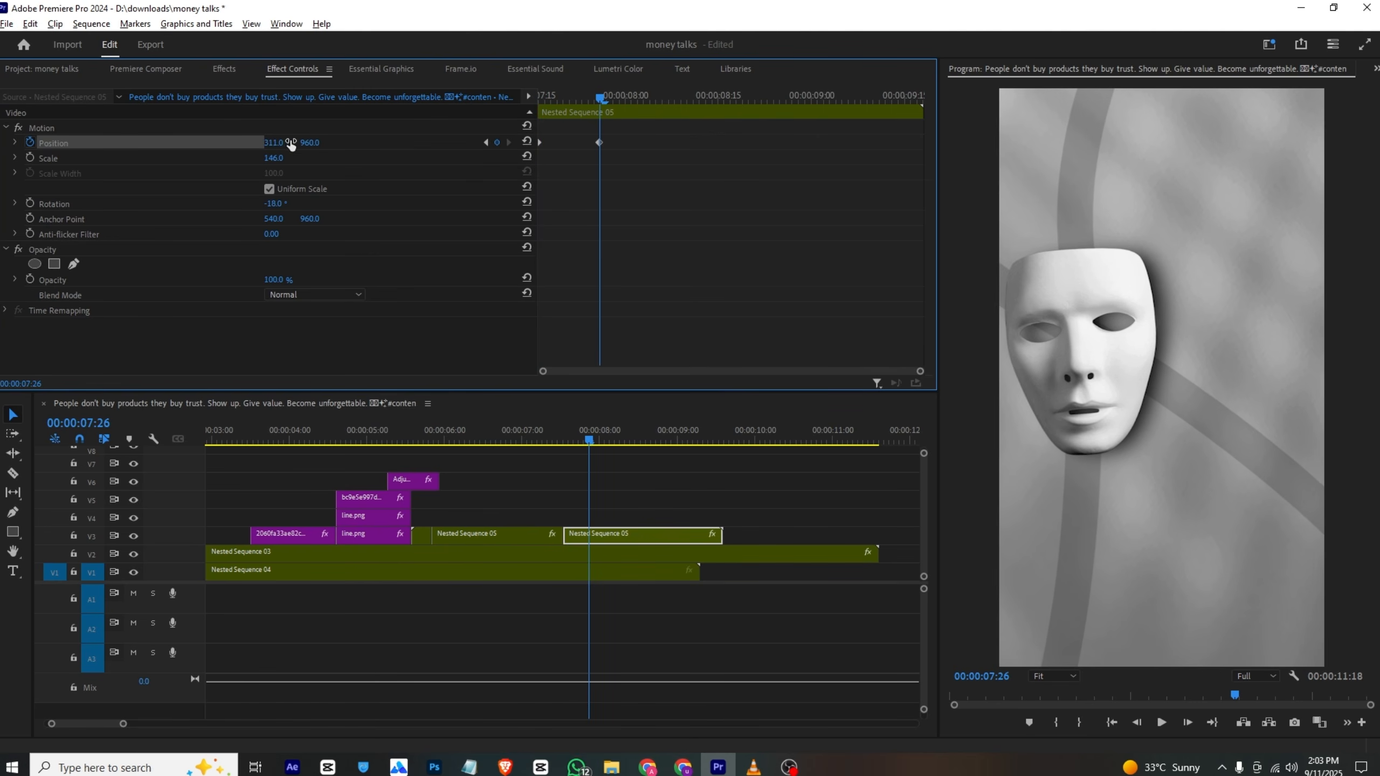
right_click(598, 143)
mouse_move(670, 267)
click(806, 347)
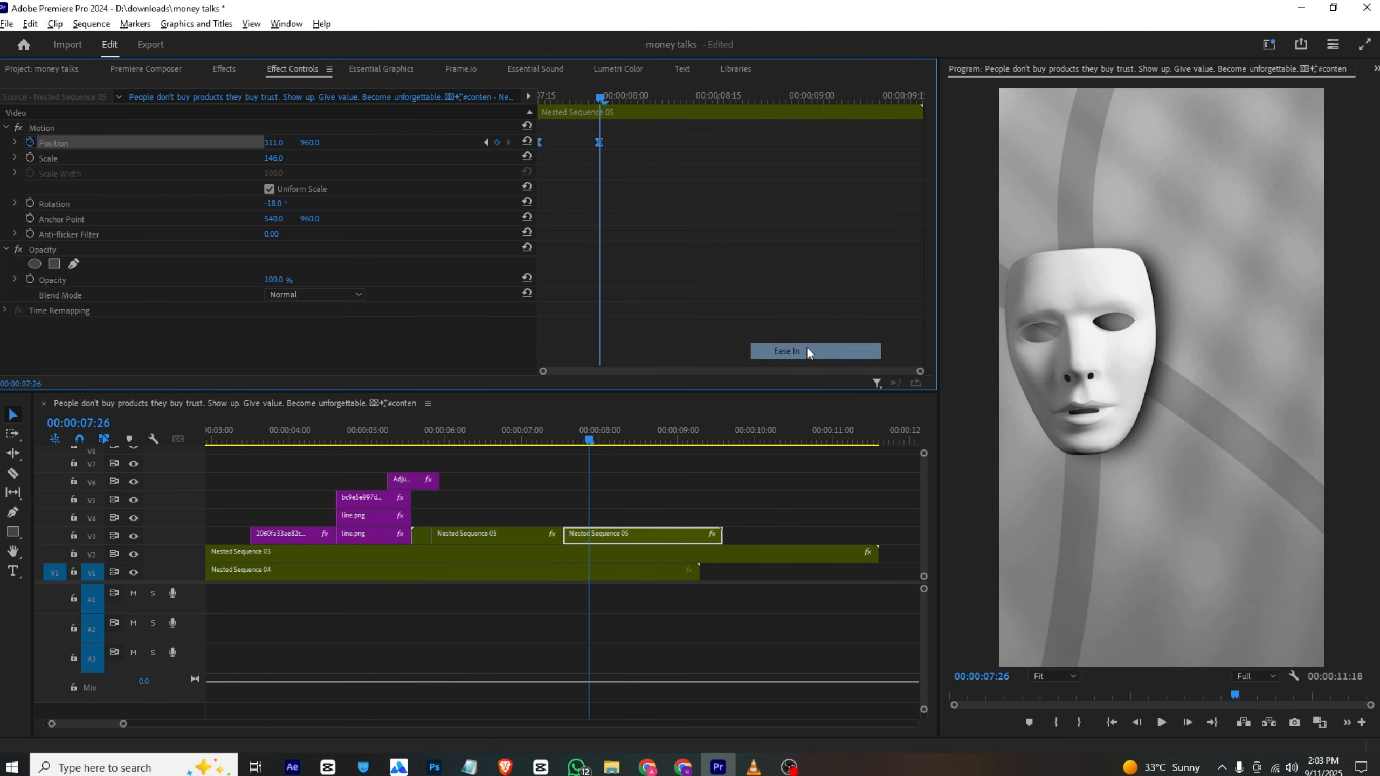
Save the project and duplicate the blur adjustment layer onto V4, centred over the cut between the Nested Sequence 05 clips at 00:00:07:16.
key(ctrl+s)
click(351, 482)
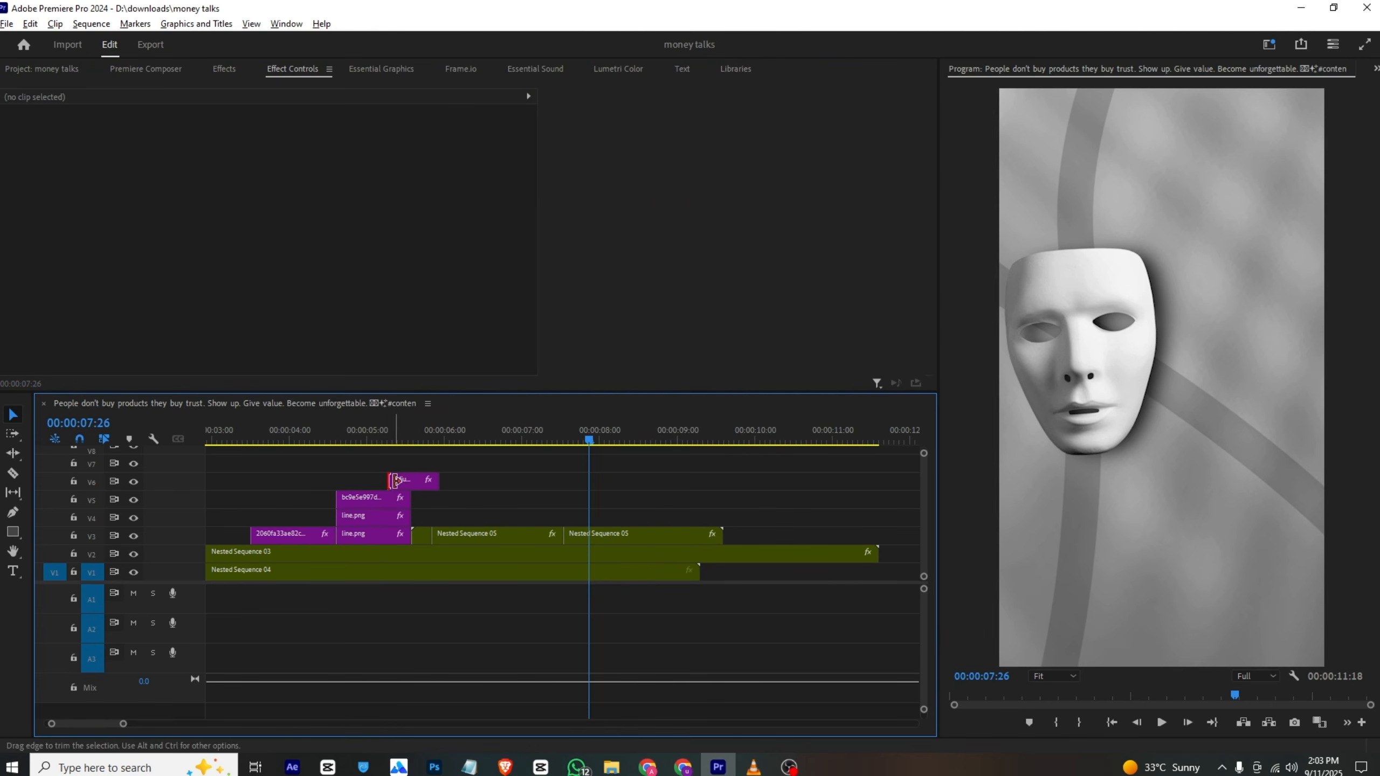
click(420, 481)
drag(420, 480, 570, 517)
click(516, 445)
key(space)
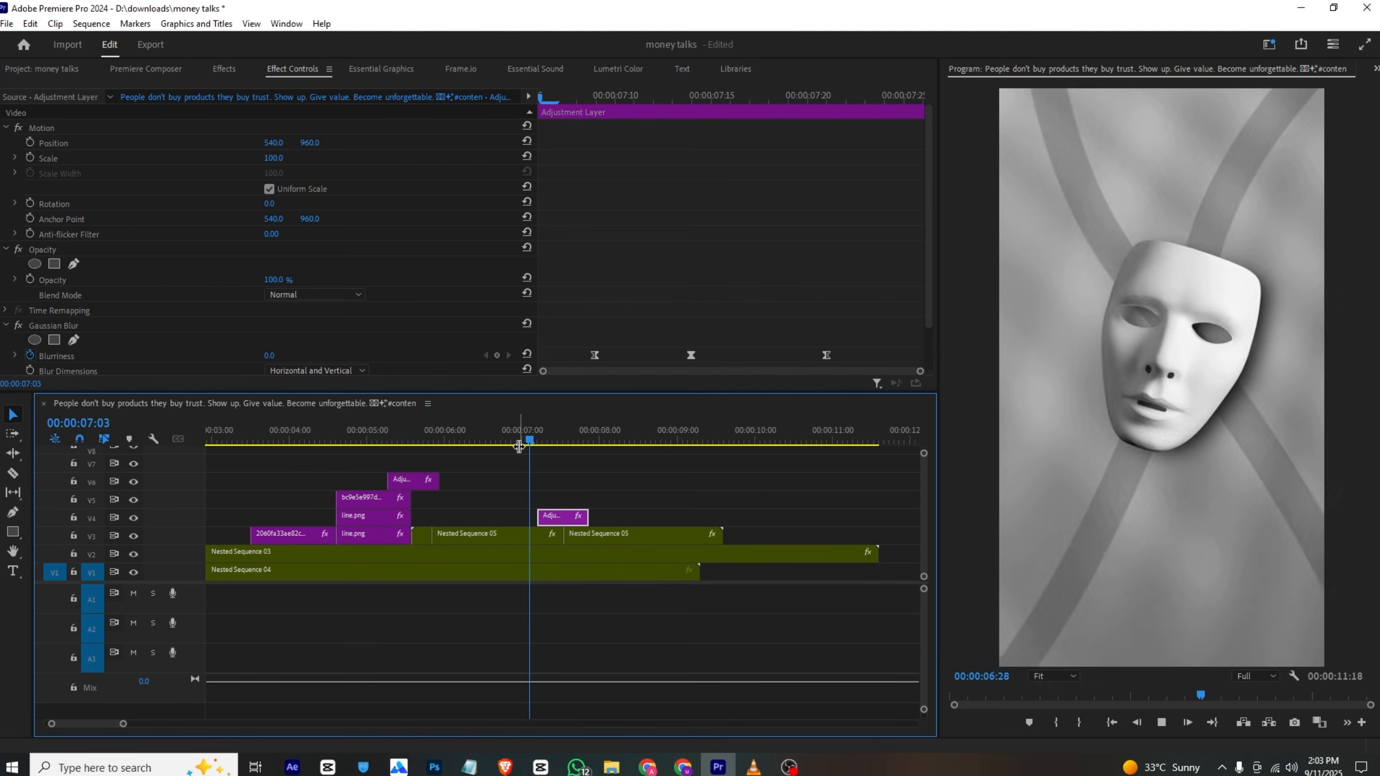
Check the copied adjustment layer's blur keyframes against the cut, save the project, and play back the blurred mask transition.
drag(513, 443, 583, 444)
click(617, 535)
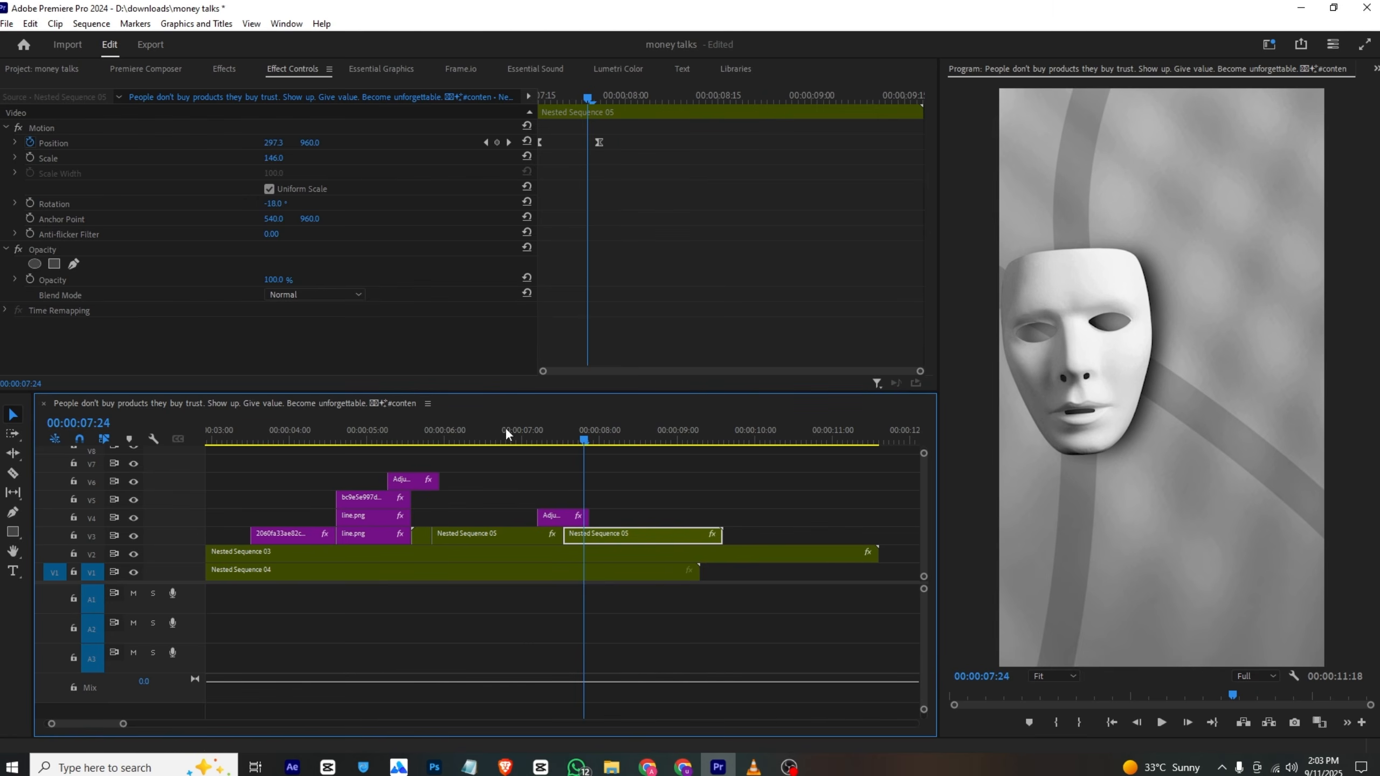
click(547, 500)
click(551, 515)
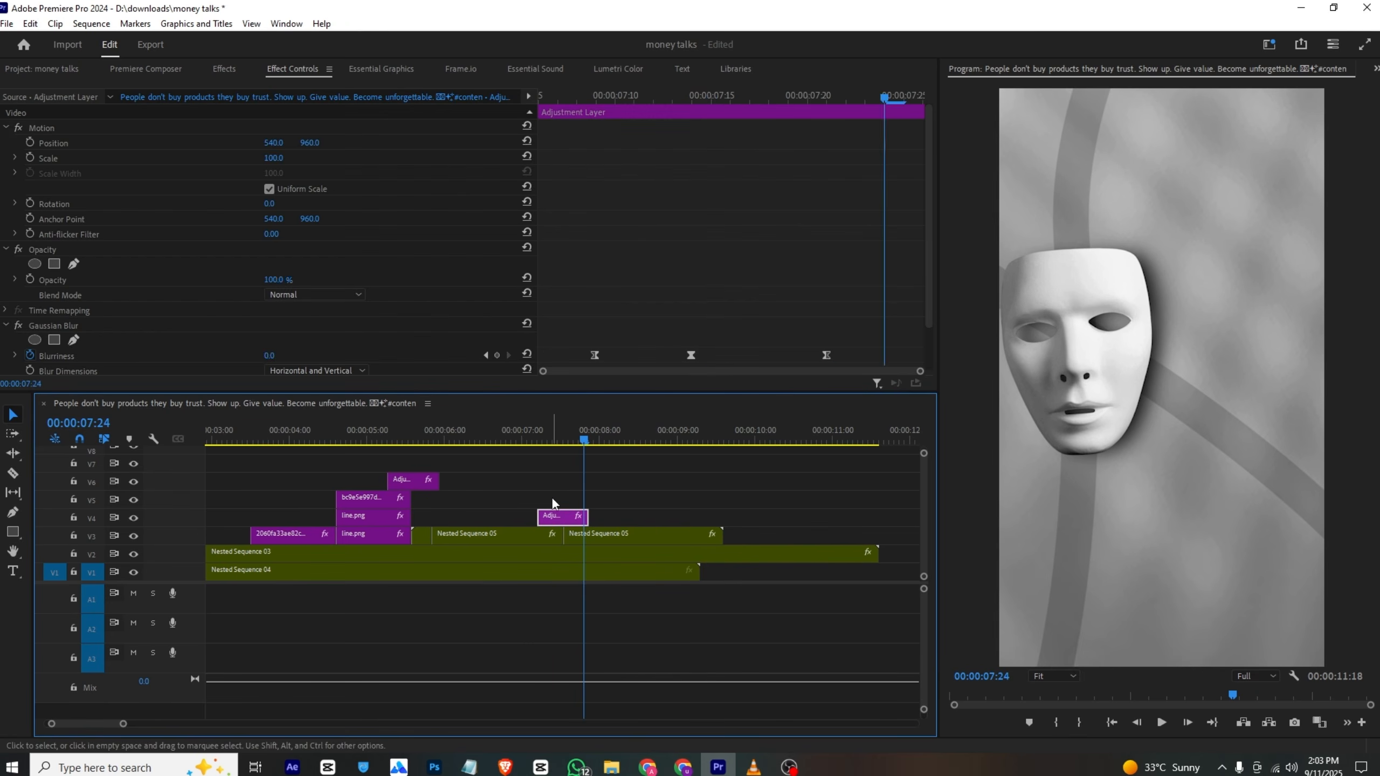
drag(562, 439, 540, 445)
key(ctrl+s)
key(space)
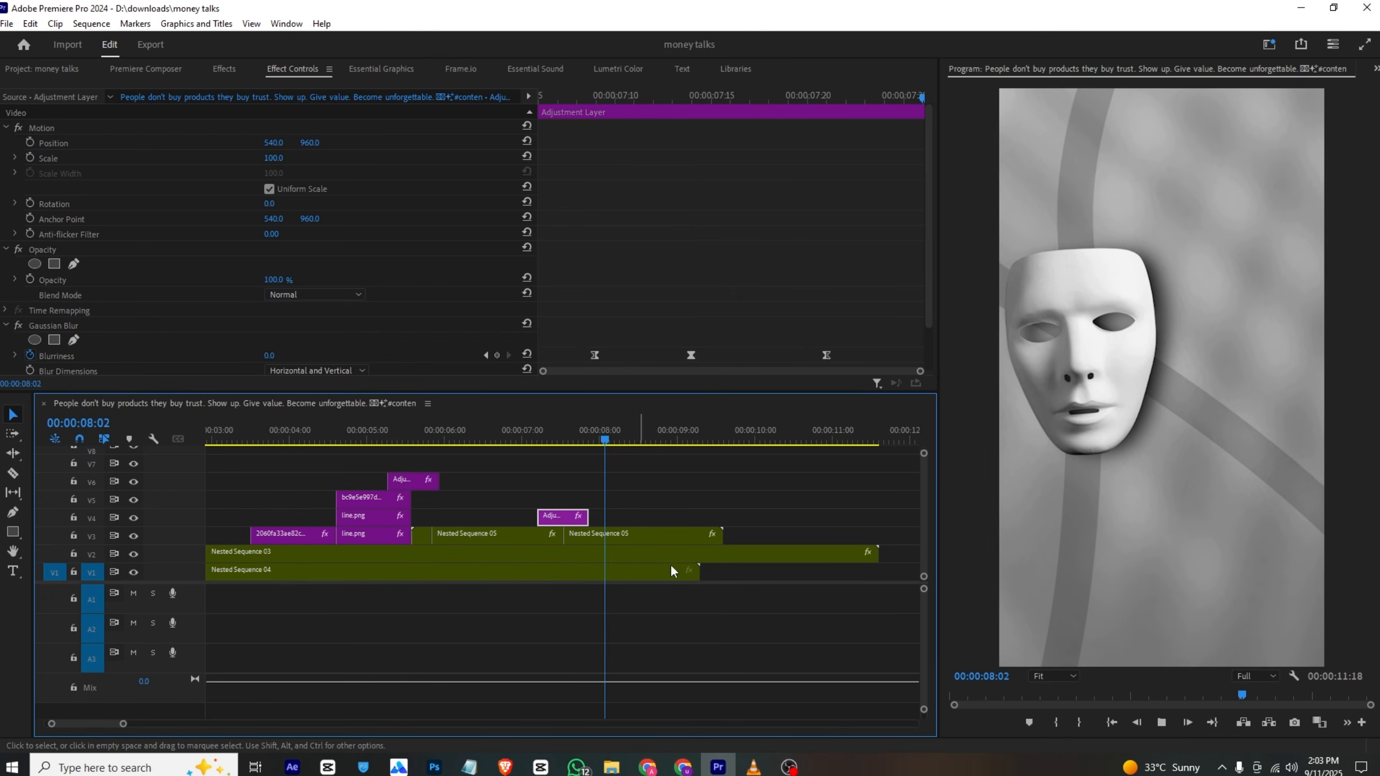
Move the last Nested Sequence 05 clip's end position keyframe to 00:00:08:25 to slow the mask's movement, and save the project.
click(602, 536)
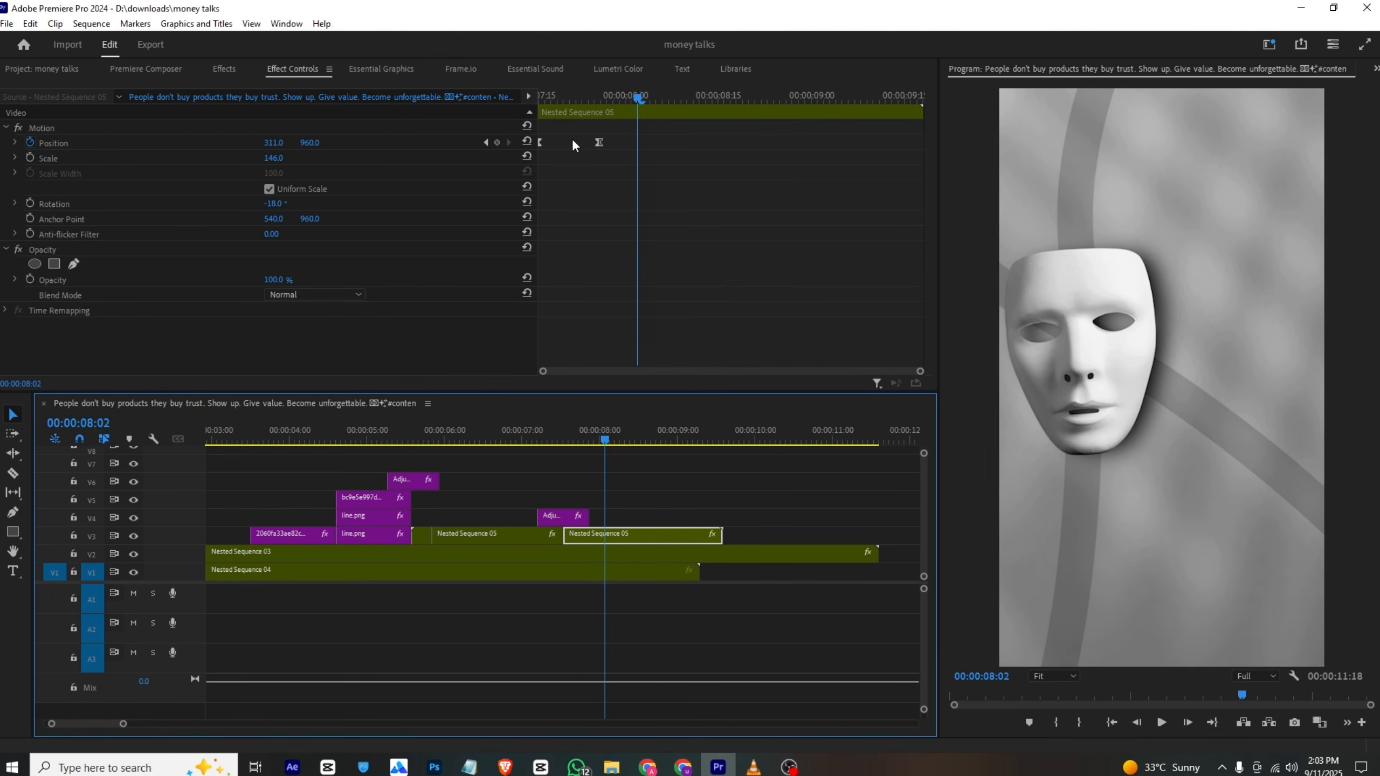
drag(599, 142, 779, 155)
key(ctrl+s)
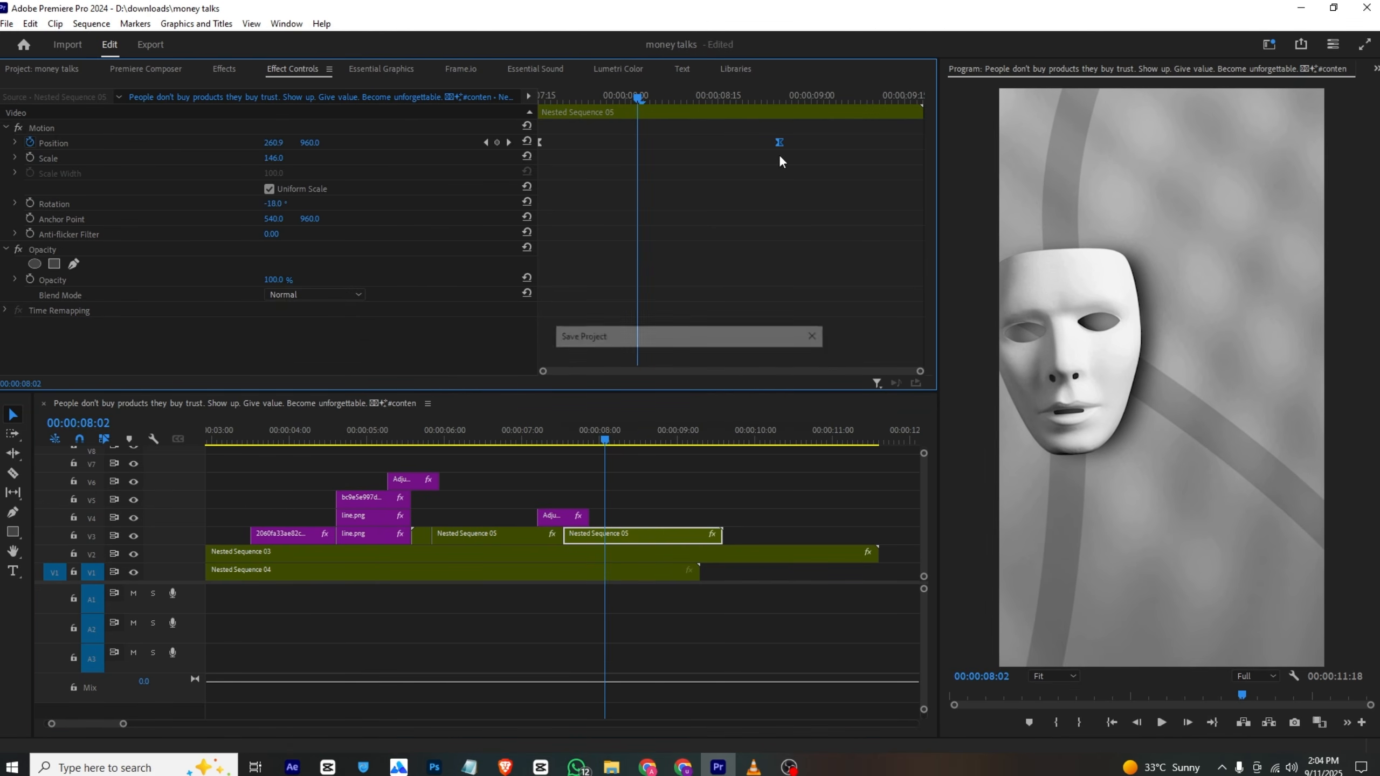
drag(587, 96, 475, 113)
Switch to VLC, examine the scene with the pinned "value" note and "Delivering real" text, and return to Premiere Pro.
key(space)
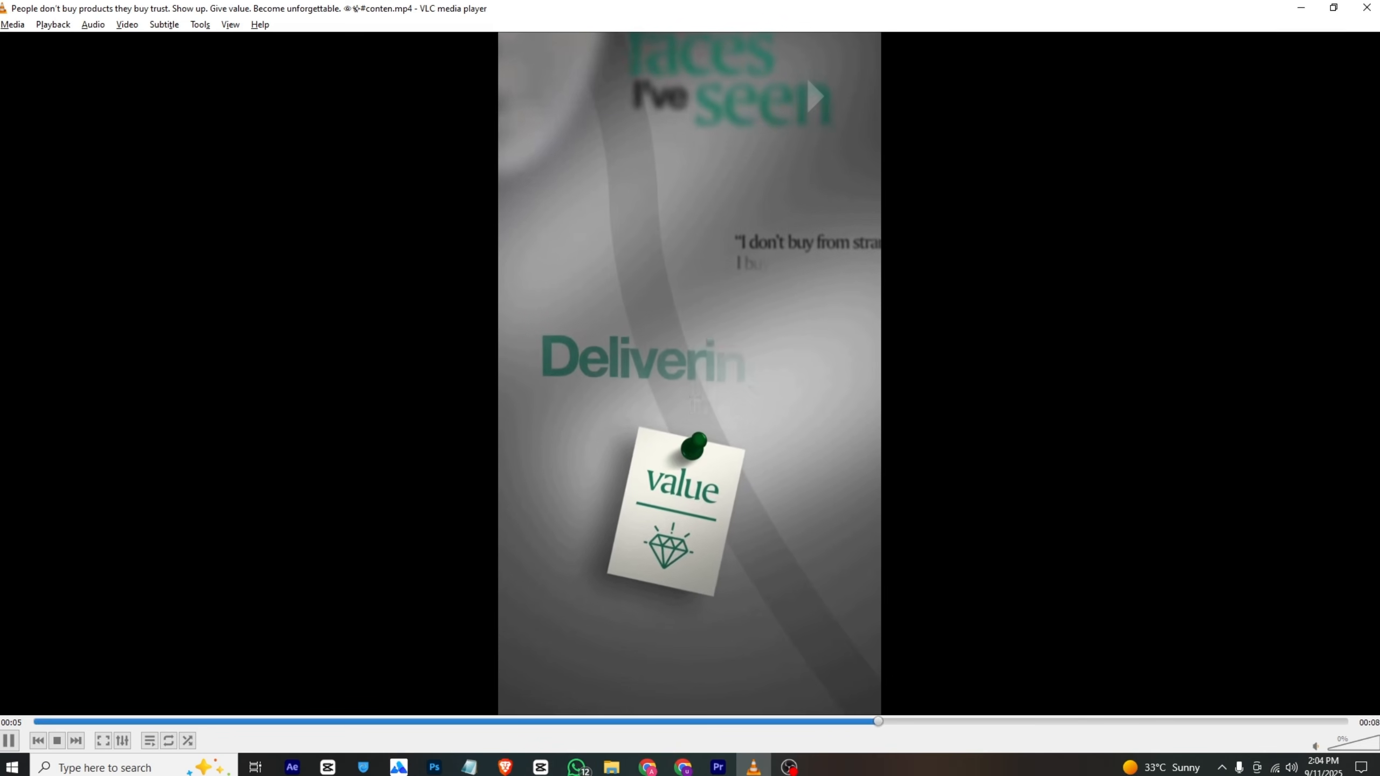
key(space)
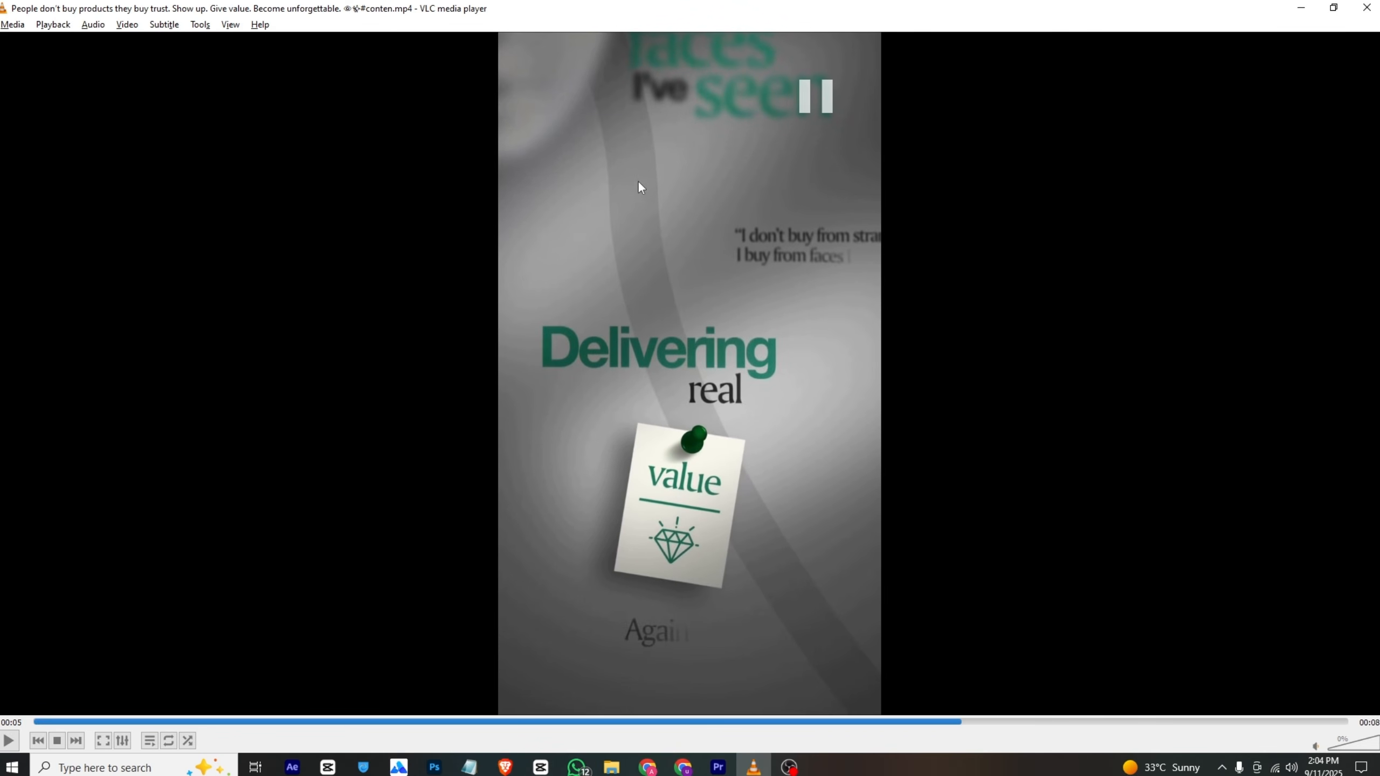
click(718, 767)
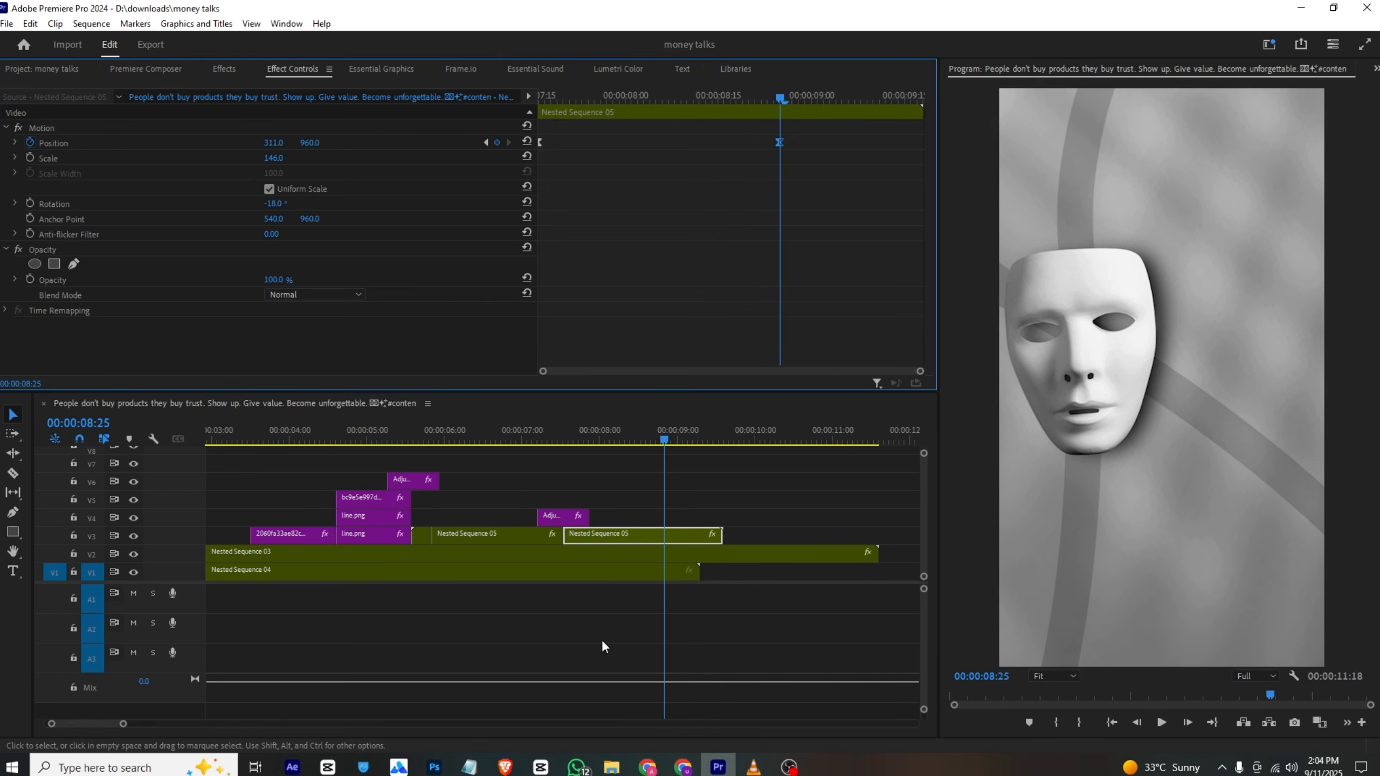
Split the last Nested Sequence 05 clip at 00:00:08:25 and delete the part after the cut.
key(c)
click(664, 539)
key(v)
click(673, 540)
key(Delete)
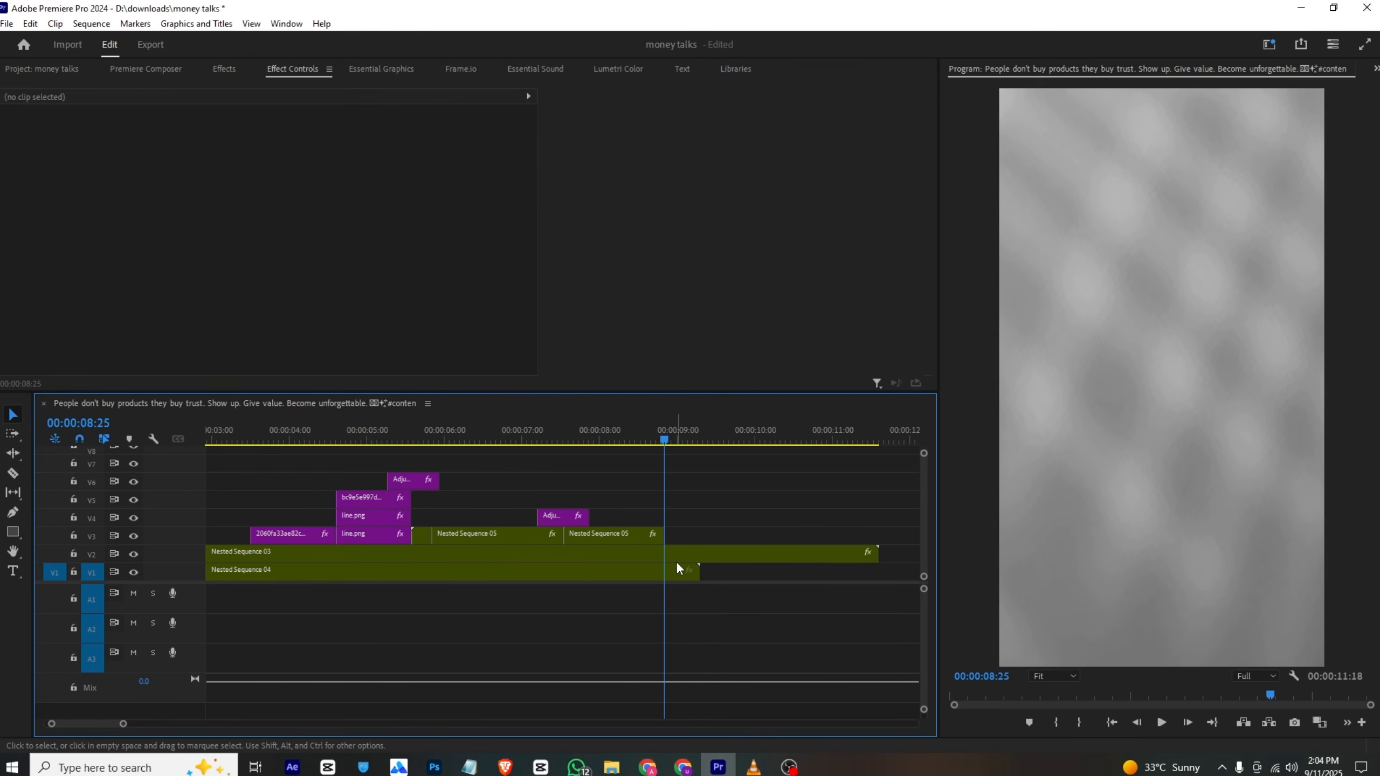
Split the last Nested Sequence 05 clip at 00:00:08:13 and select the part after the cut.
click(676, 562)
drag(660, 436, 634, 441)
key(c)
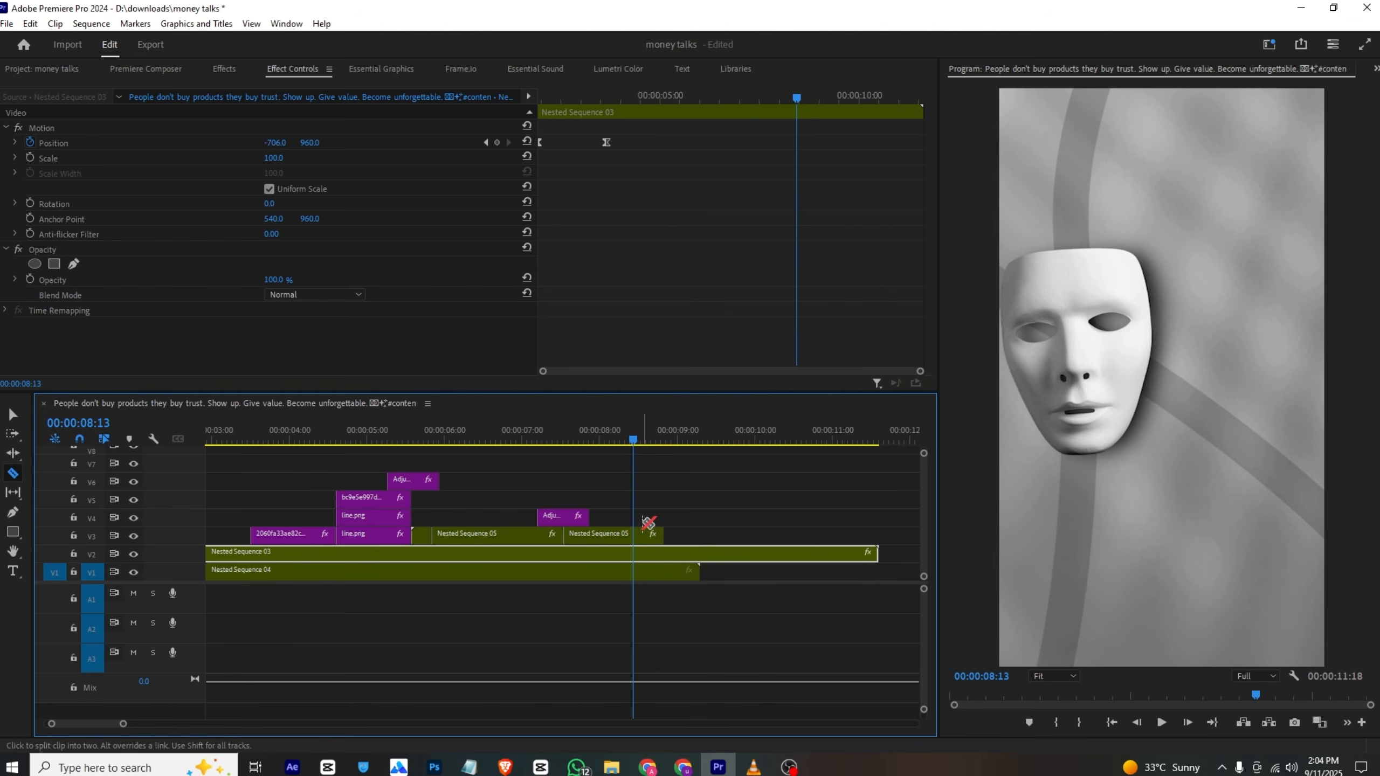
click(647, 530)
key(v)
click(648, 535)
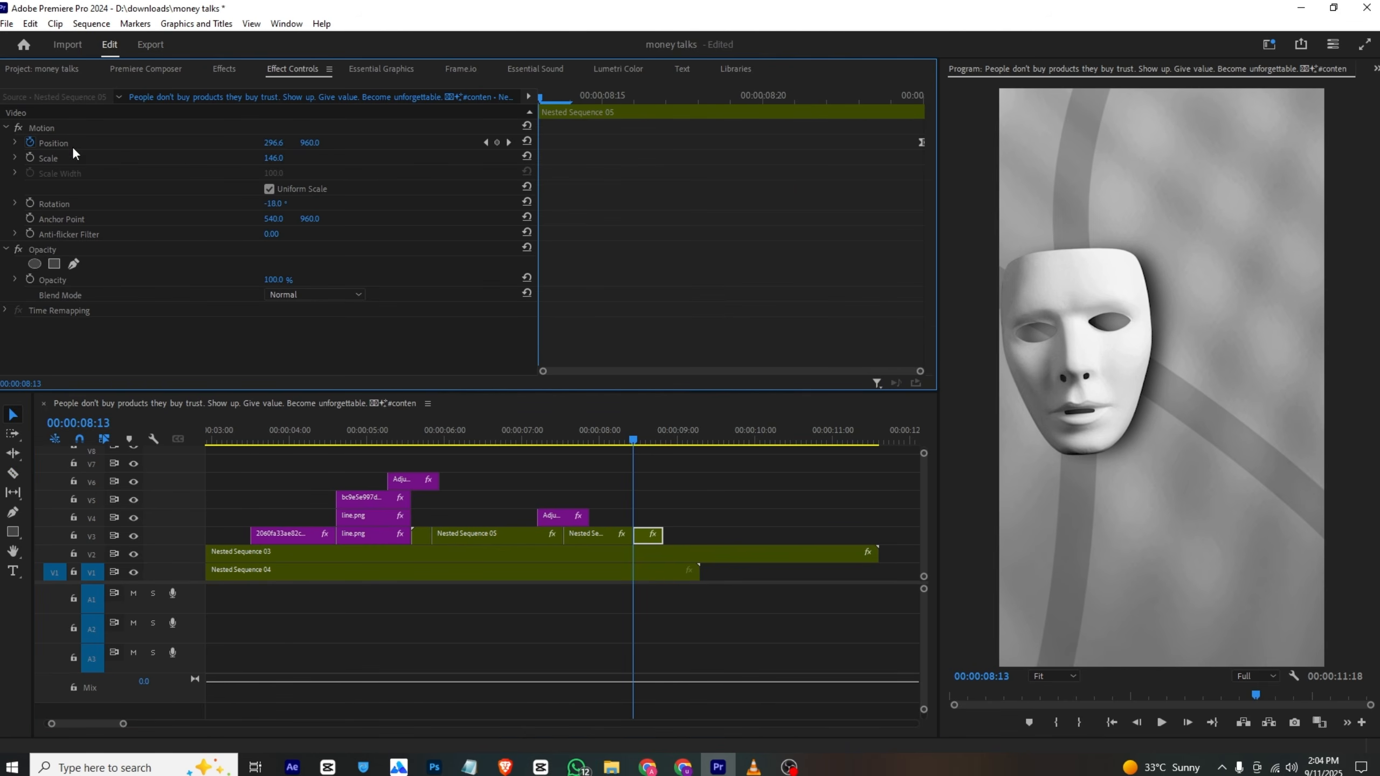
Remove the selected part's position animation and move the mask up and left until it is partly cropped by the frame's upper-left corner.
click(14, 143)
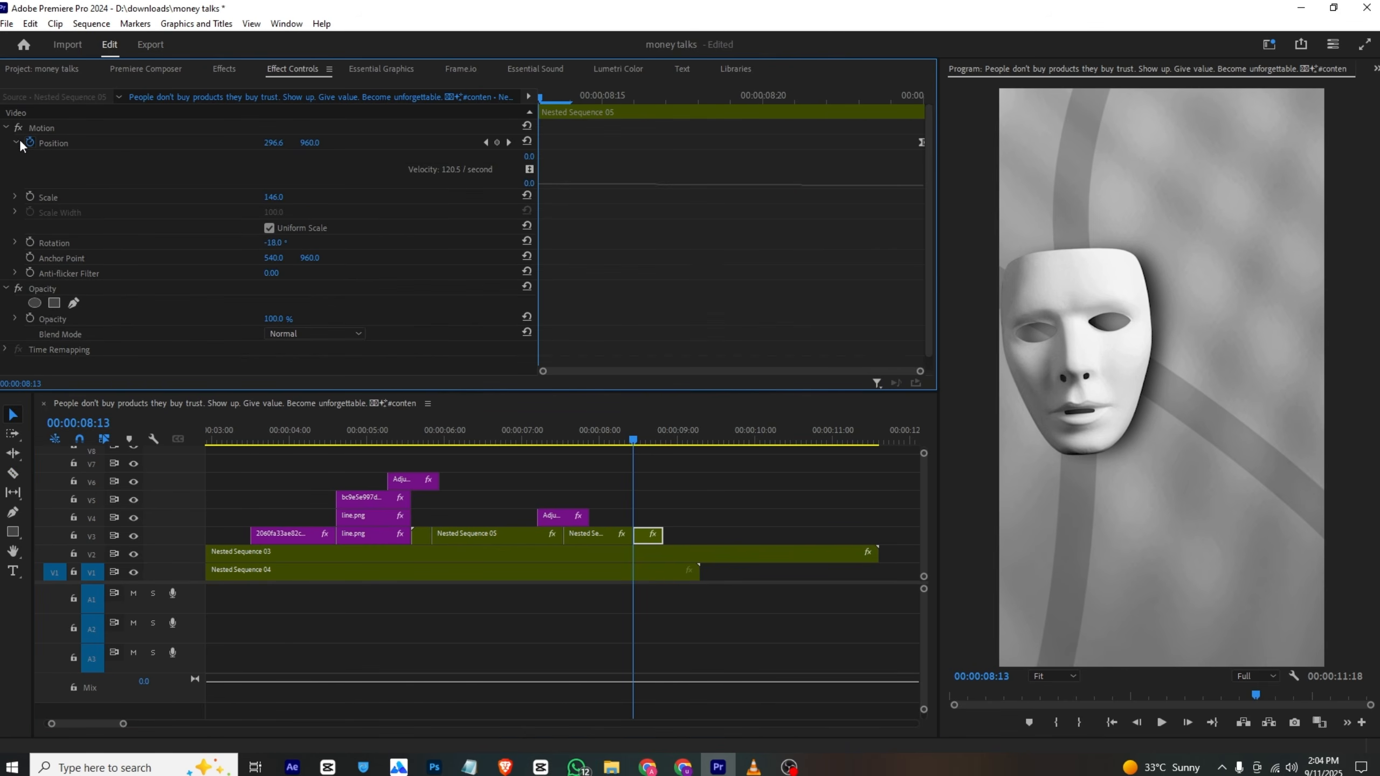
click(27, 142)
click(757, 403)
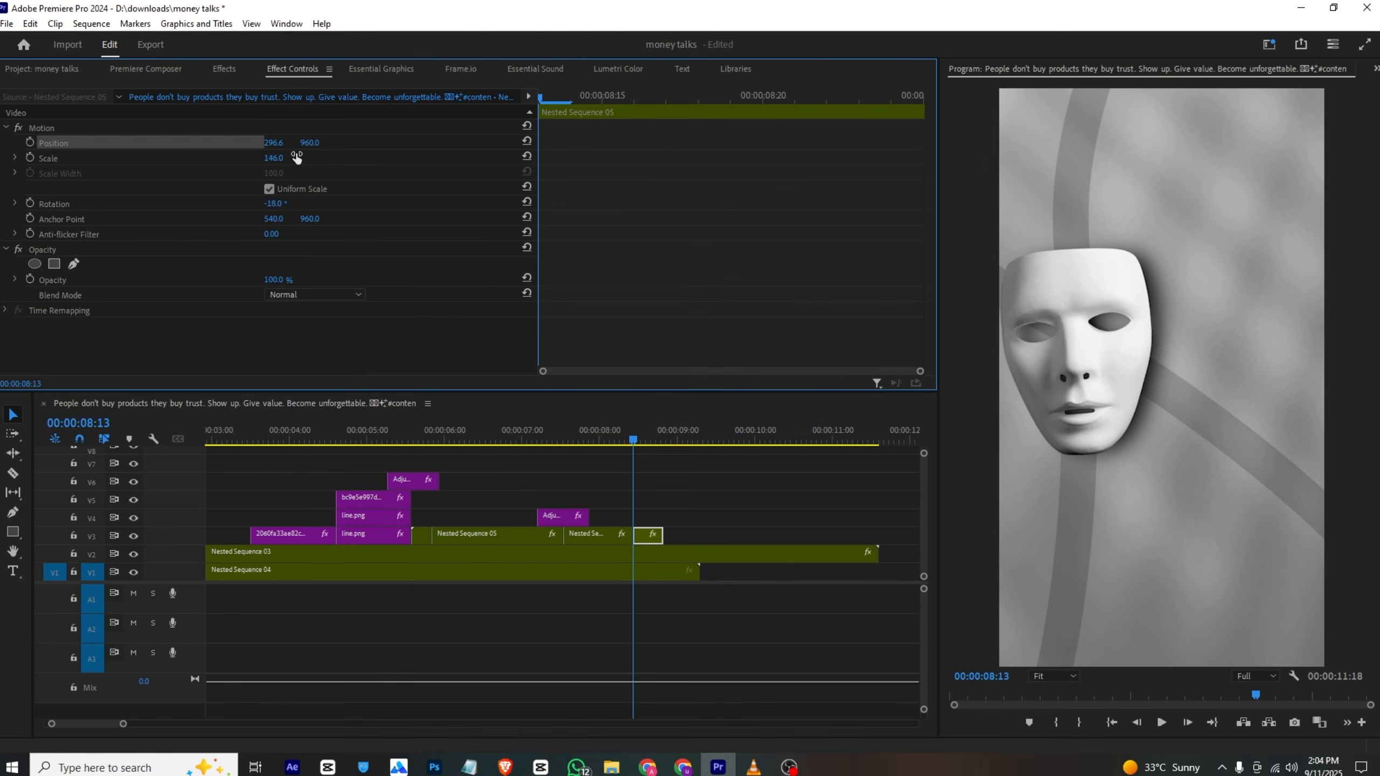
drag(314, 142, 3, 143)
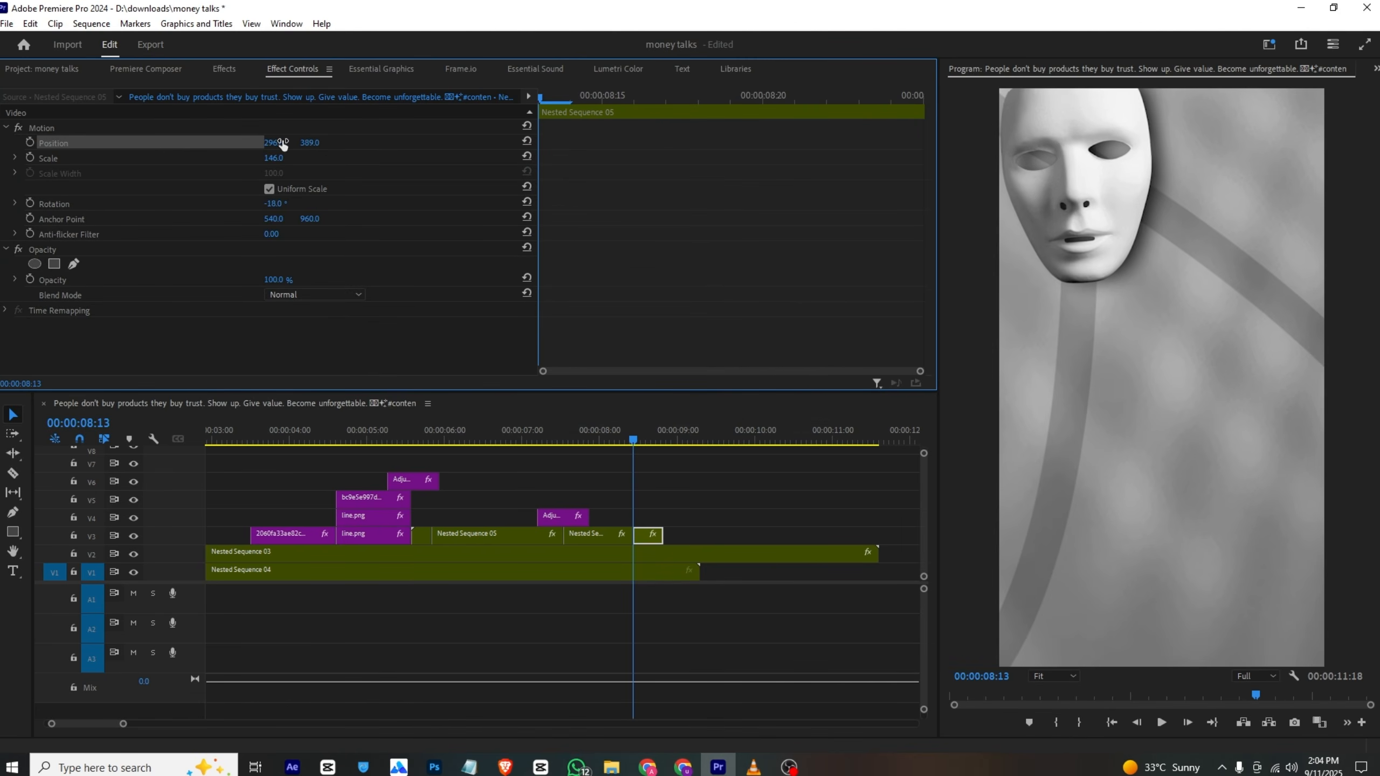
drag(281, 143, 185, 142)
drag(308, 143, 260, 142)
Apply Gaussian Blur to the short Nested Sequence 05 part starting at 00:00:08:13 and set its blurriness to 31.
click(224, 74)
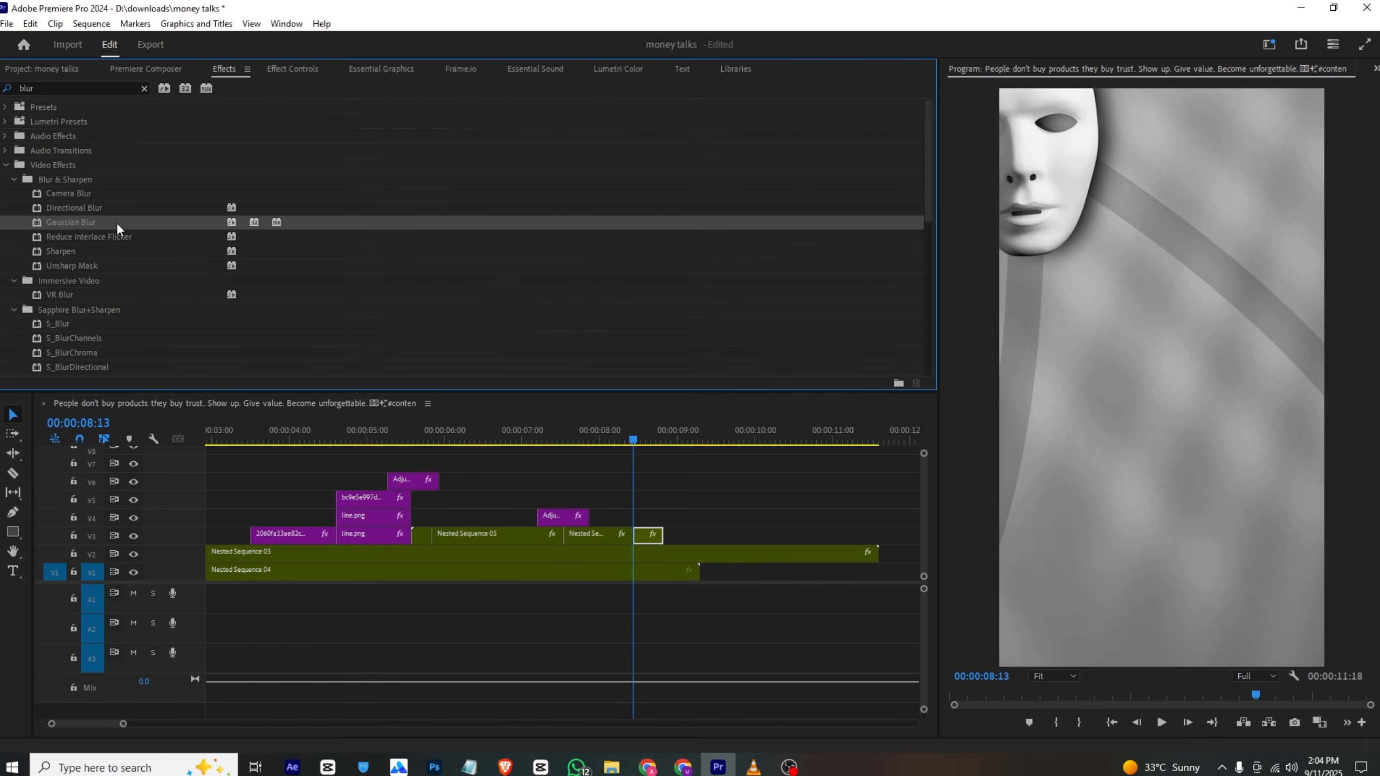
drag(119, 224, 654, 534)
click(304, 70)
scroll(279, 294, down, 2)
drag(270, 306, 289, 306)
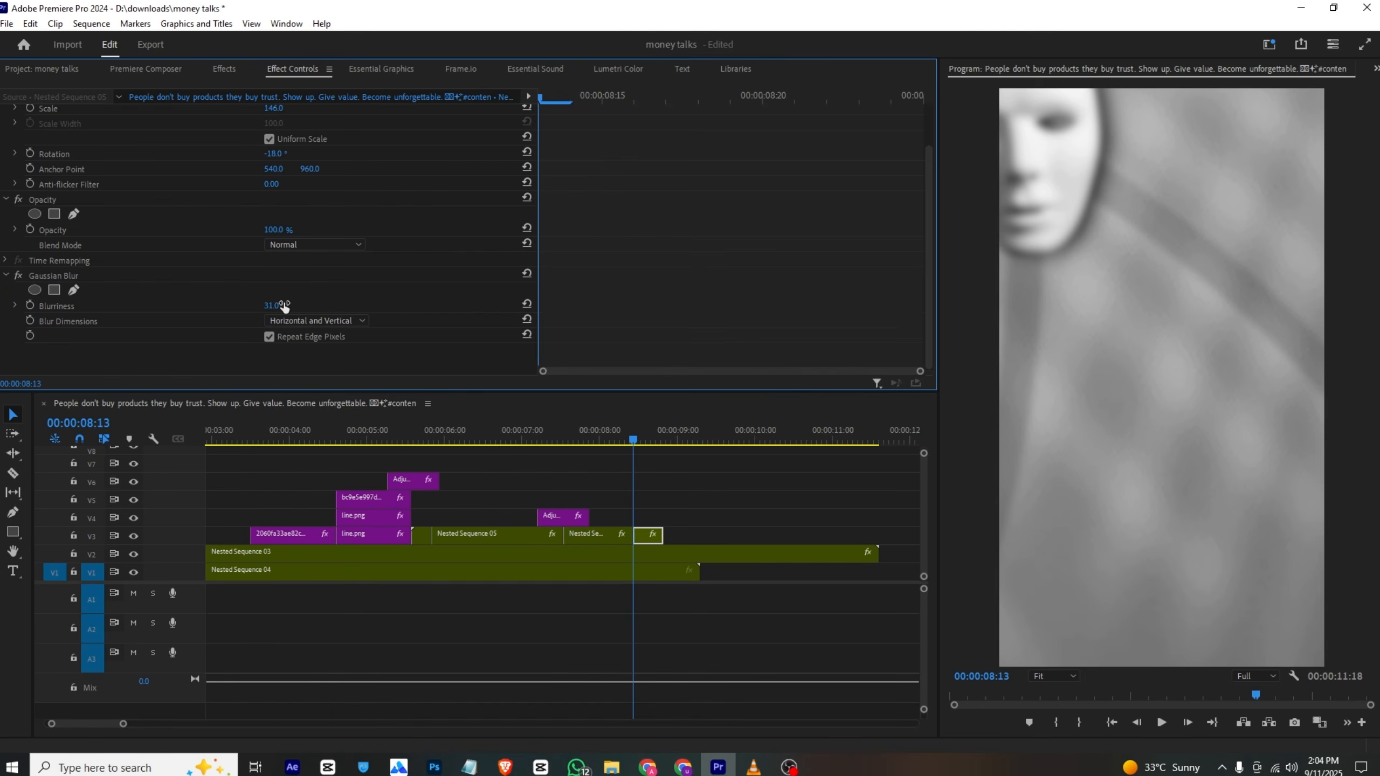
Switch to VLC, compare the blurred mask and pinned note with the reference scene, and return to Premiere Pro.
click(753, 767)
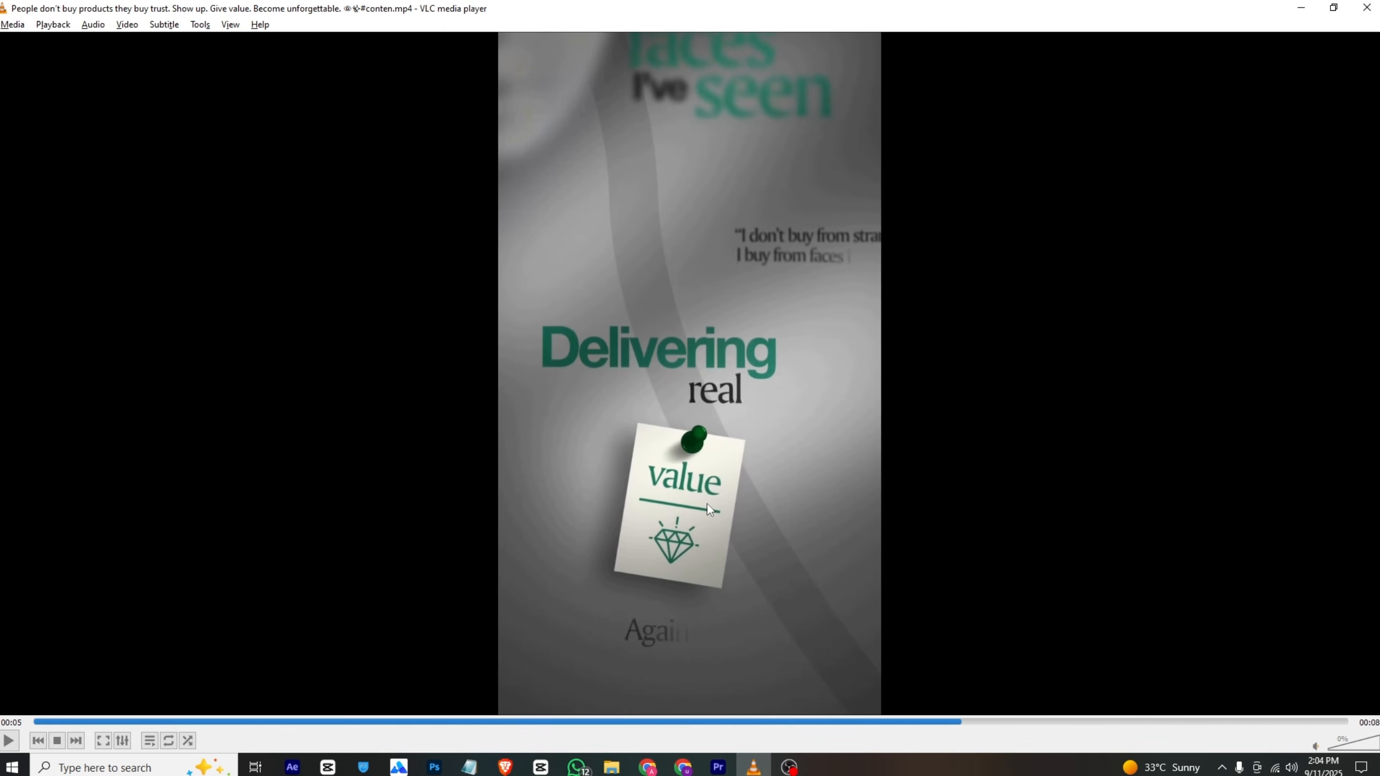
key(space)
click(718, 767)
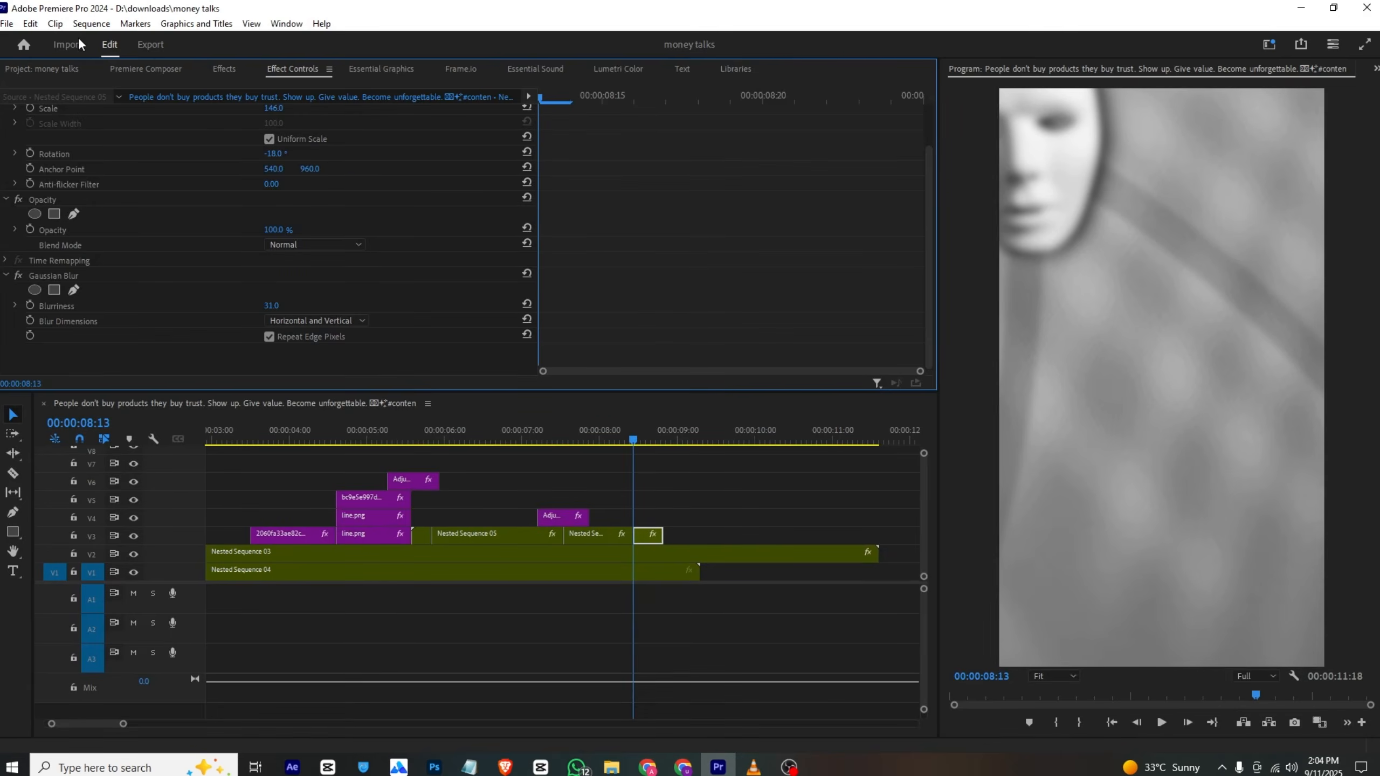
Place s (3).png from the project on V4 at 00:00:08:13 and show its effect settings.
click(79, 71)
click(493, 285)
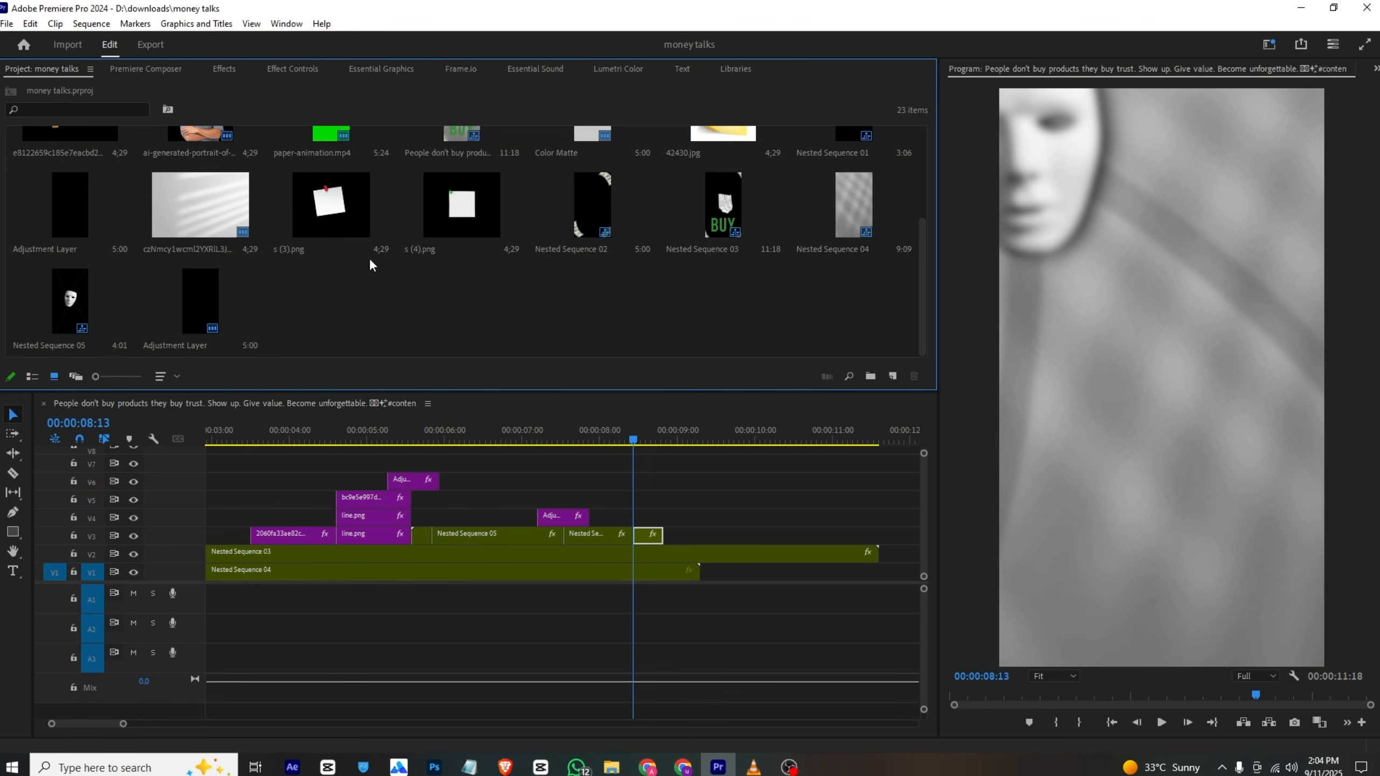
drag(343, 211, 636, 522)
click(636, 521)
click(278, 69)
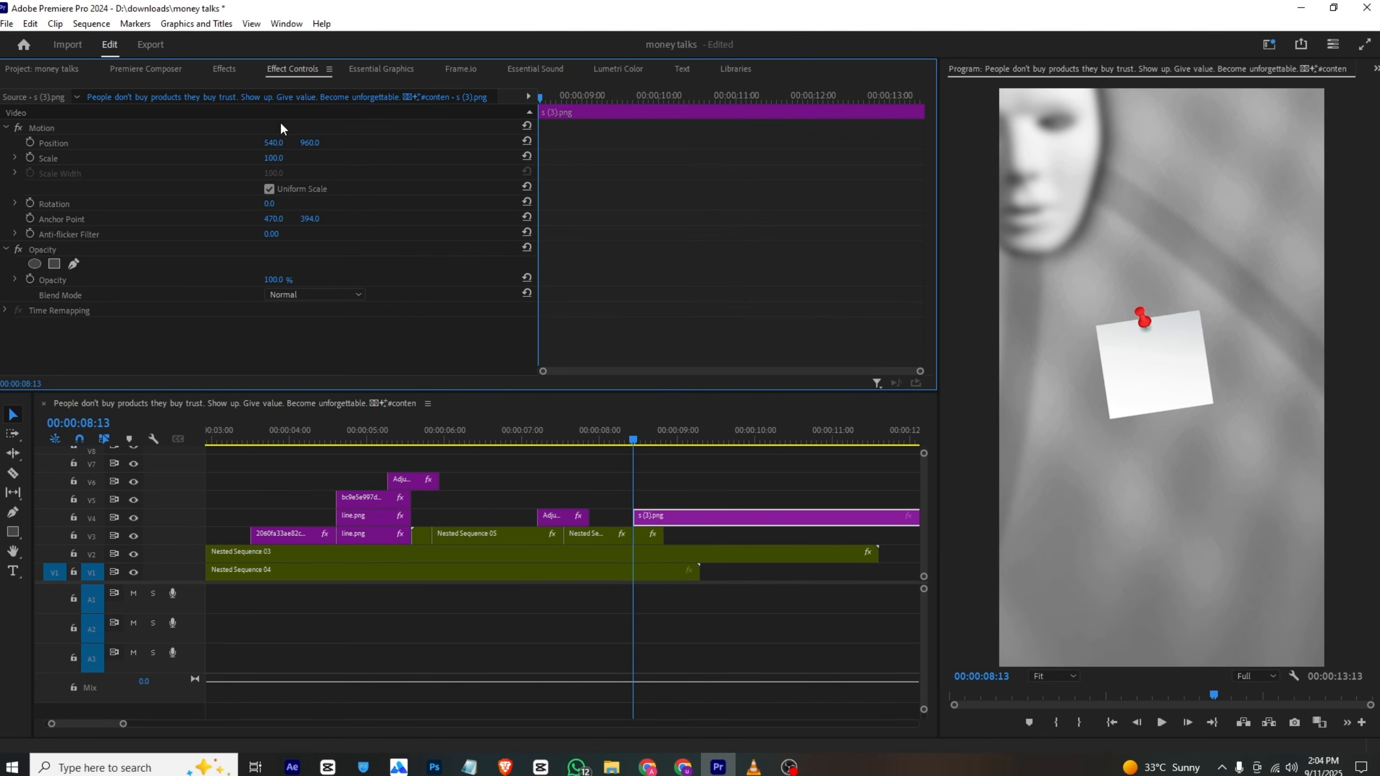
Switch to VLC, replay the pinned note's movement from its start, and return to Premiere Pro.
click(753, 767)
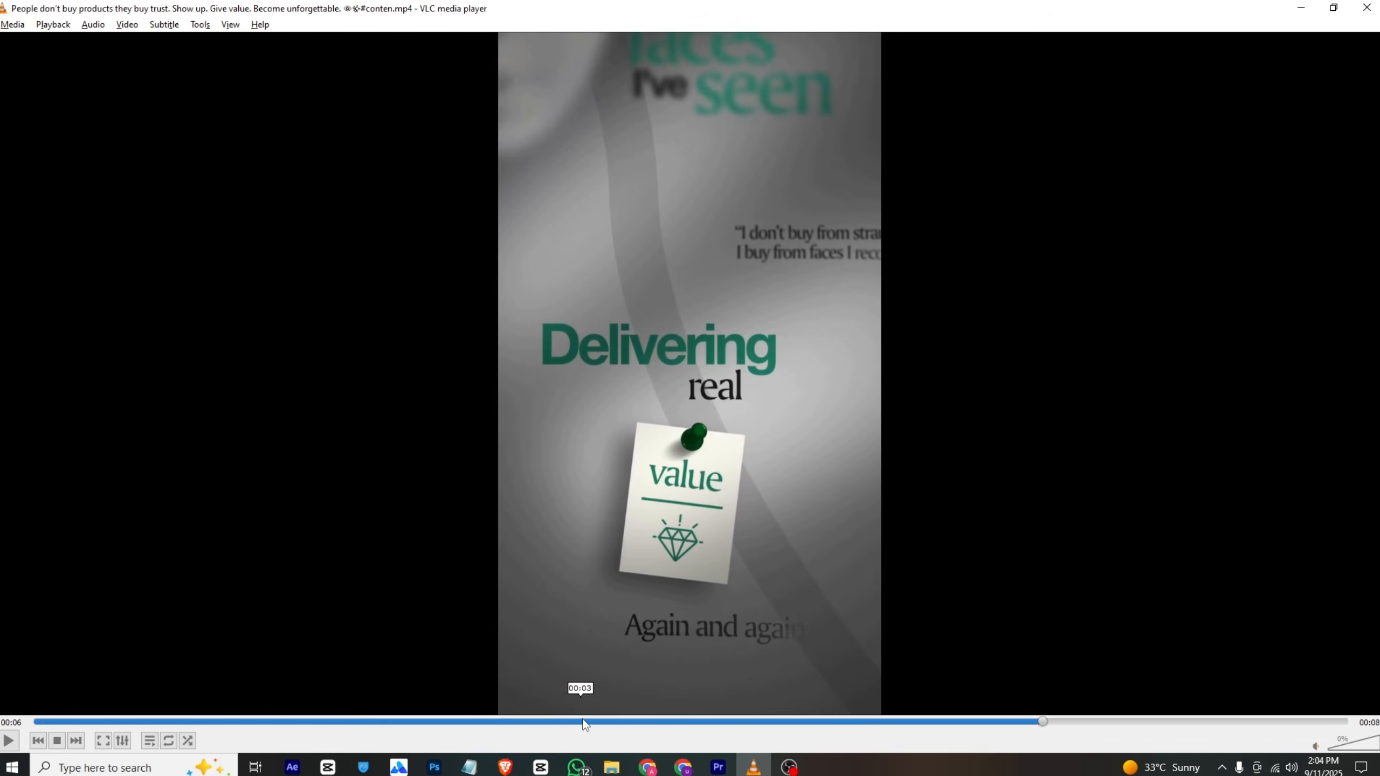
mouse_move(783, 728)
mouse_down()
mouse_move(813, 729)
mouse_move(762, 730)
mouse_up()
key(space)
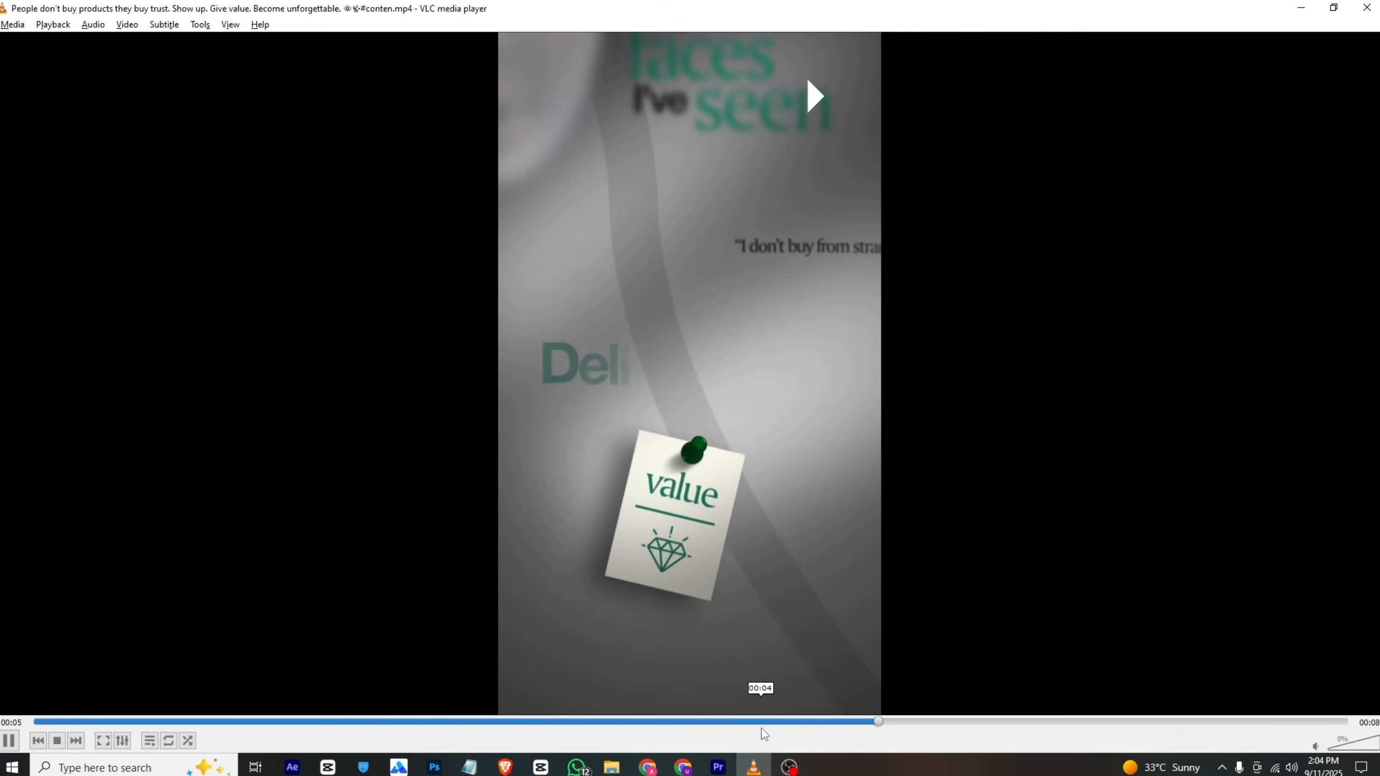
key(space)
click(717, 767)
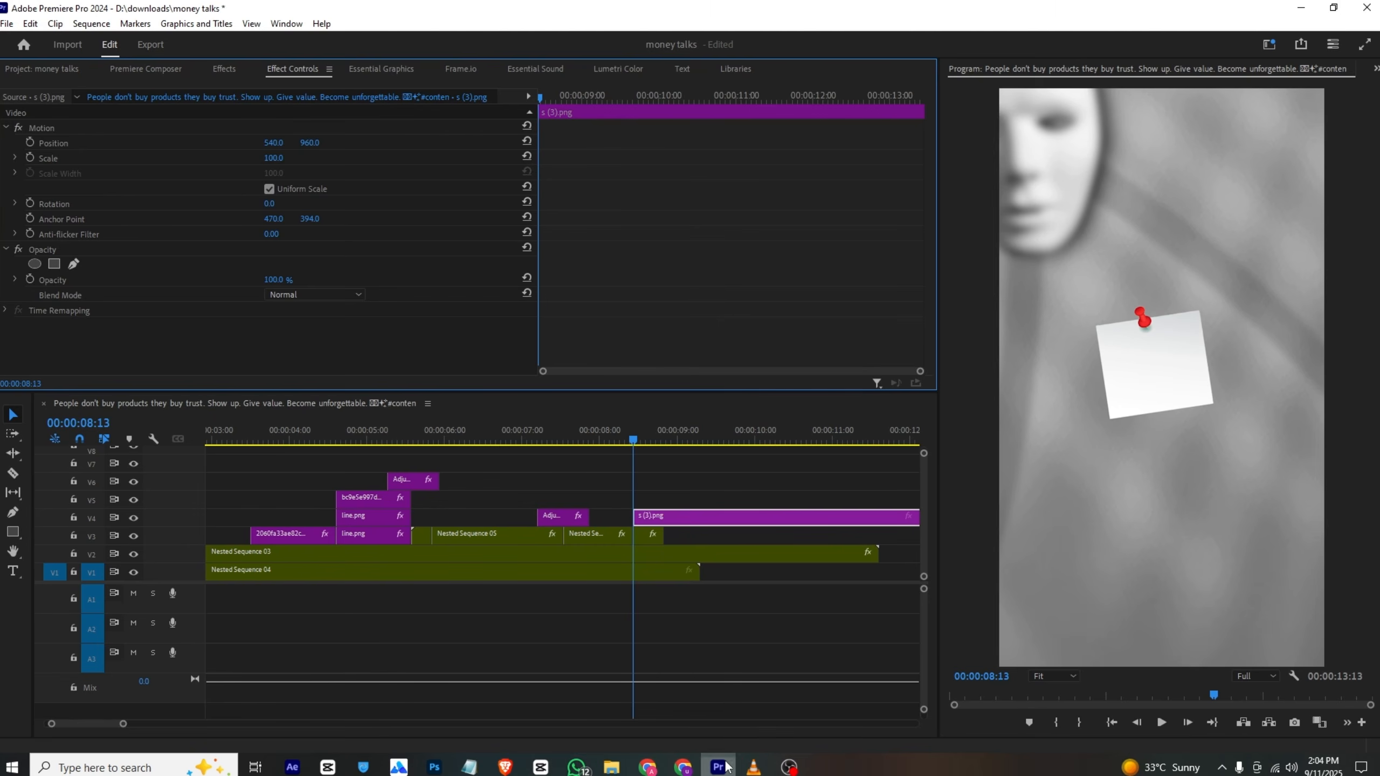
Set the s (3).png note's scale to 147, its rotation to 29° and its position to 528, 1374.
drag(274, 143, 297, 157)
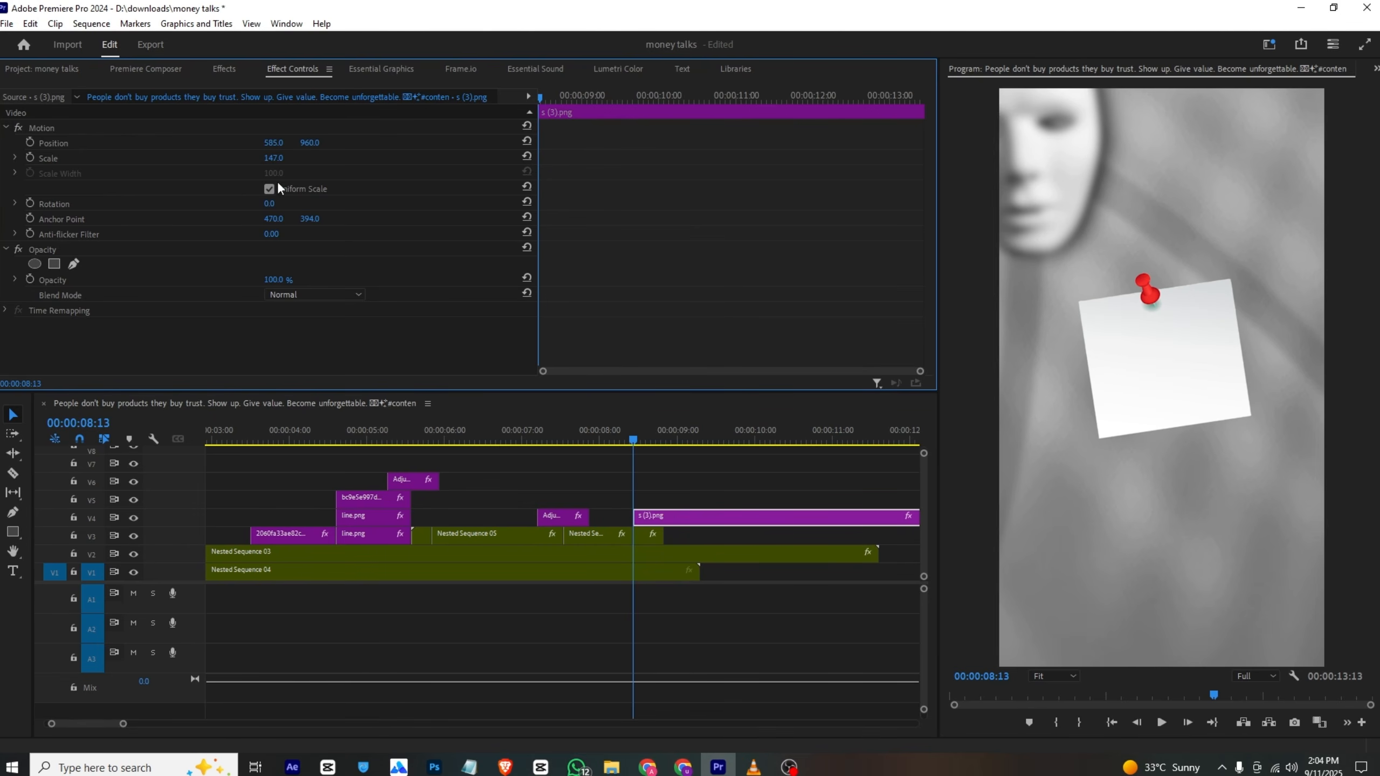
drag(273, 203, 279, 201)
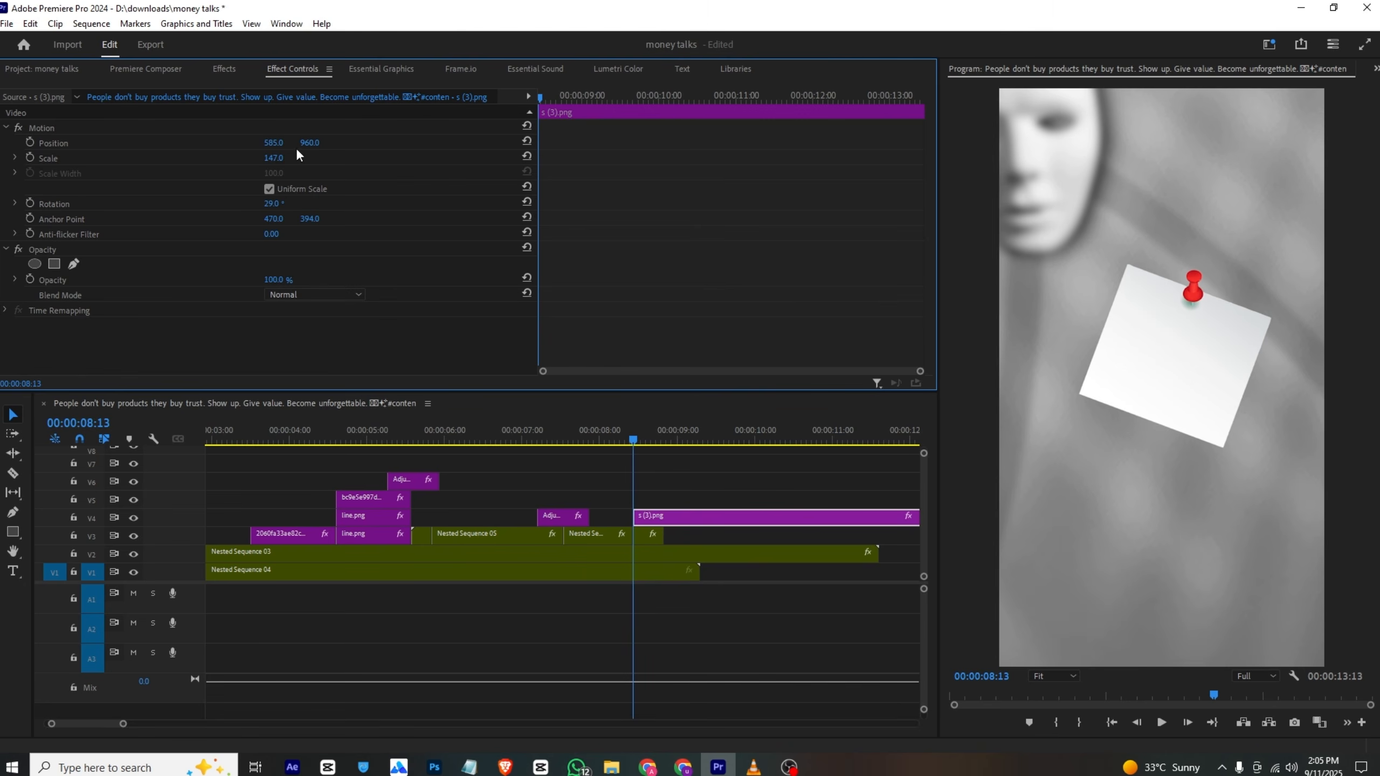
drag(310, 142, 391, 142)
drag(274, 143, 232, 143)
Check the note's pin, tilt and placement against the reference in VLC, and return to Premiere Pro.
click(754, 767)
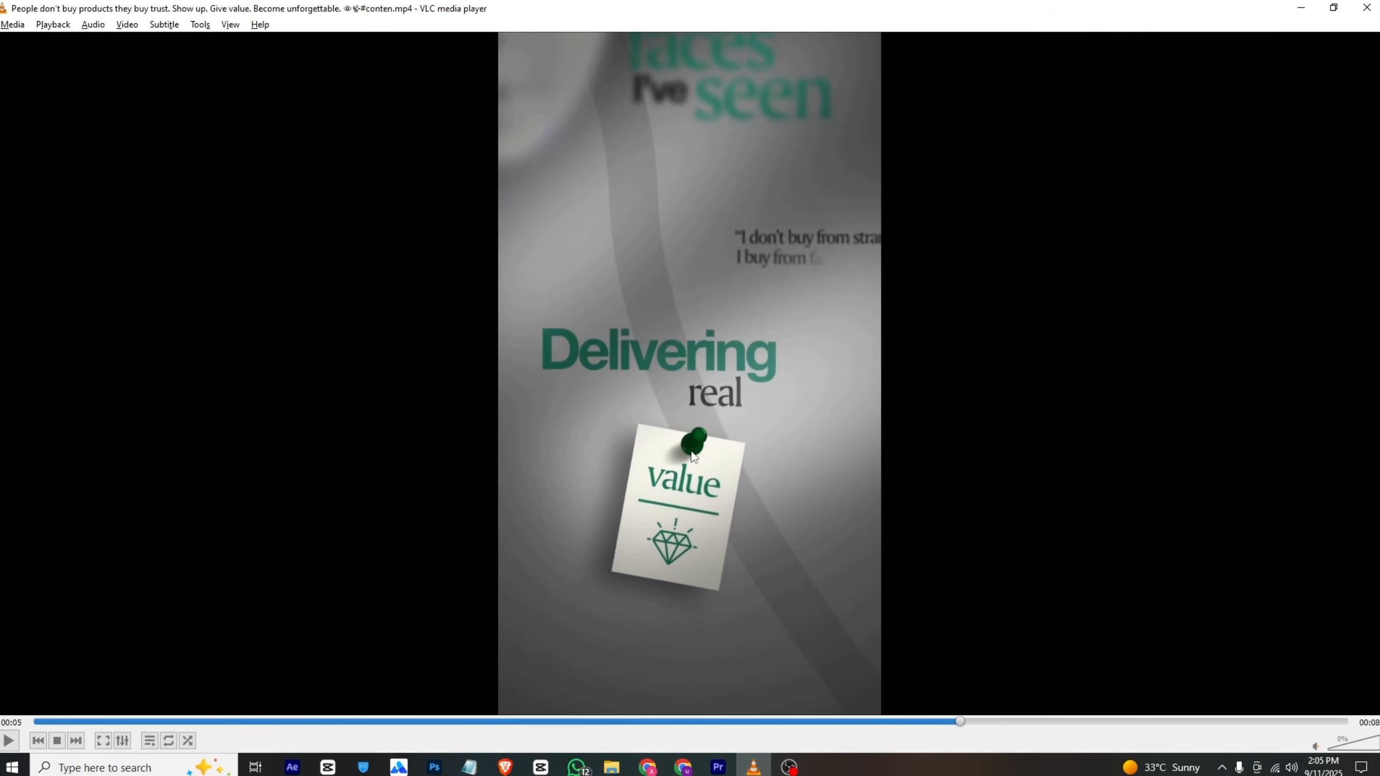
click(718, 767)
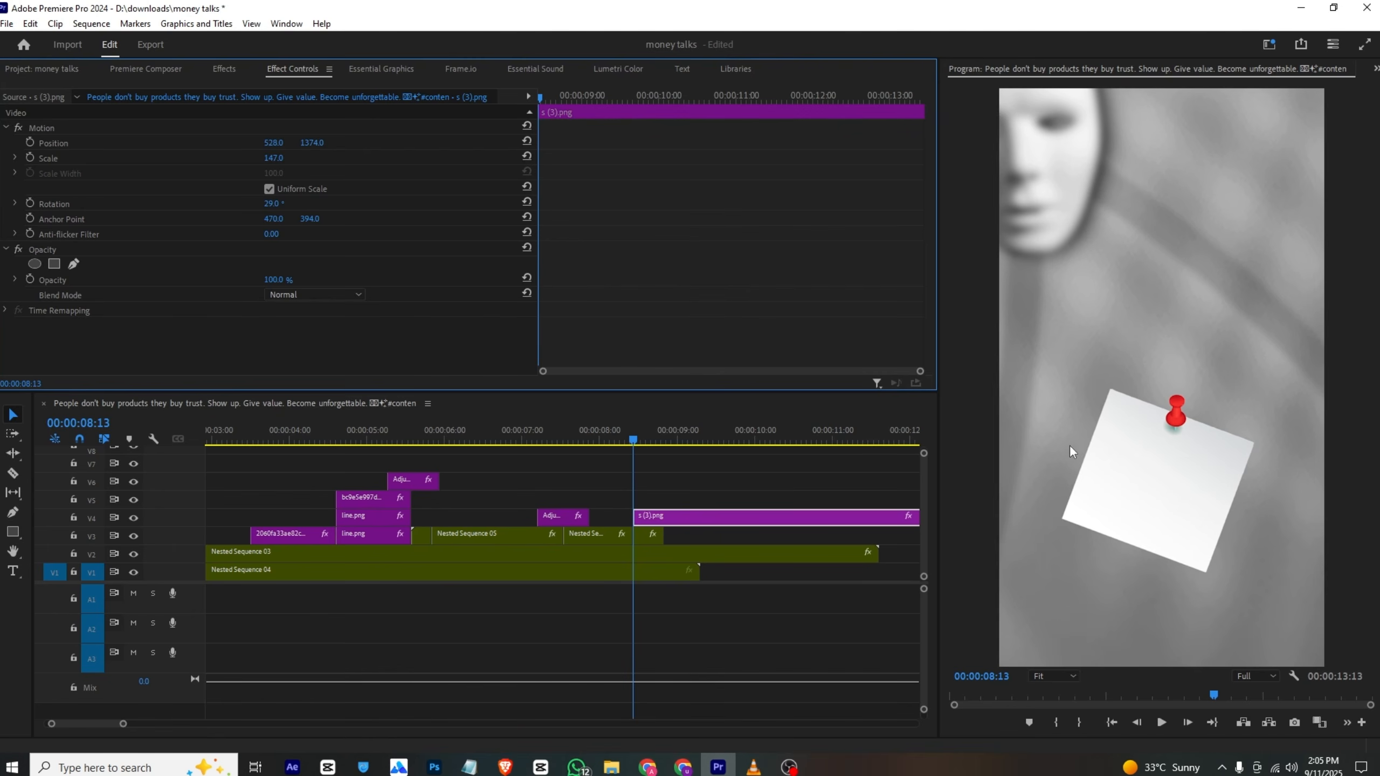
click(1180, 420)
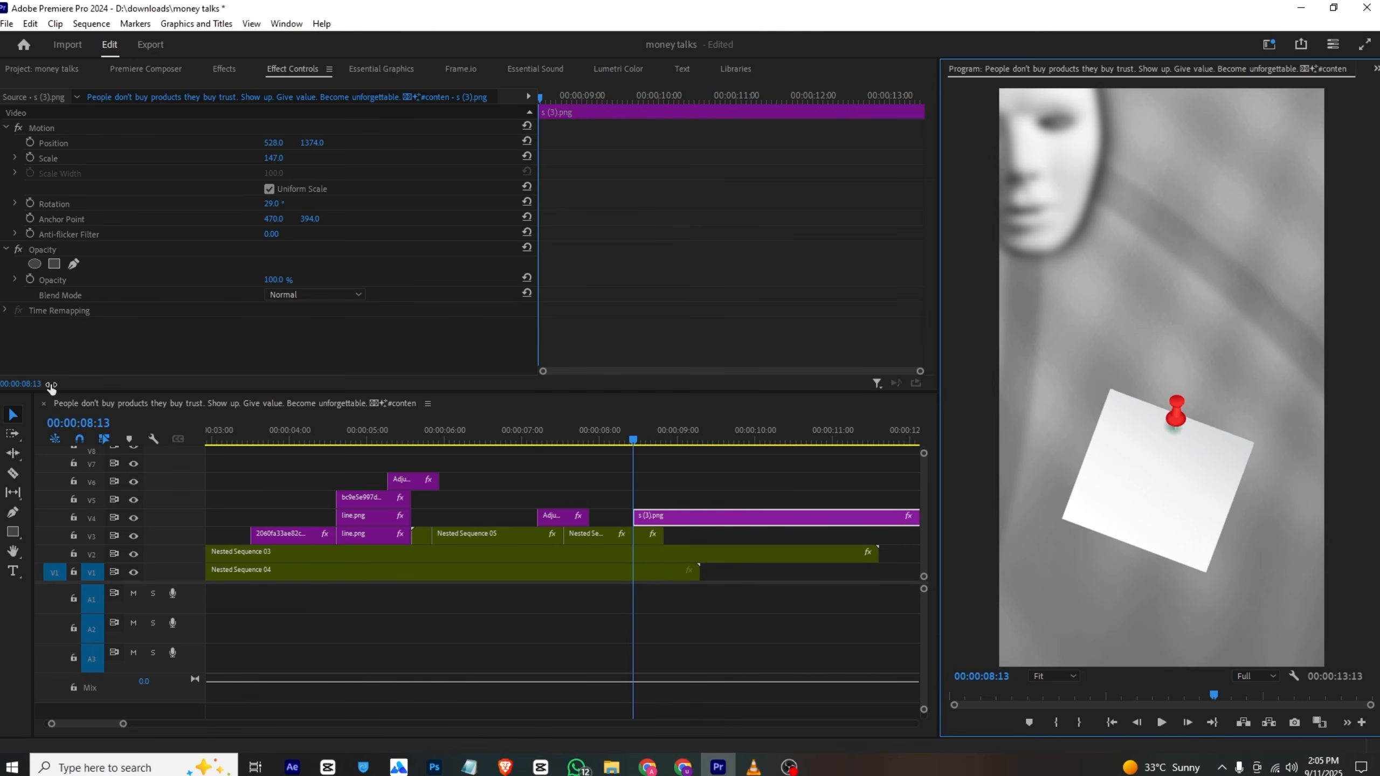
Add position, scale and rotation keyframes to s (3).png and move them to just before 00:00:11:00.
click(30, 143)
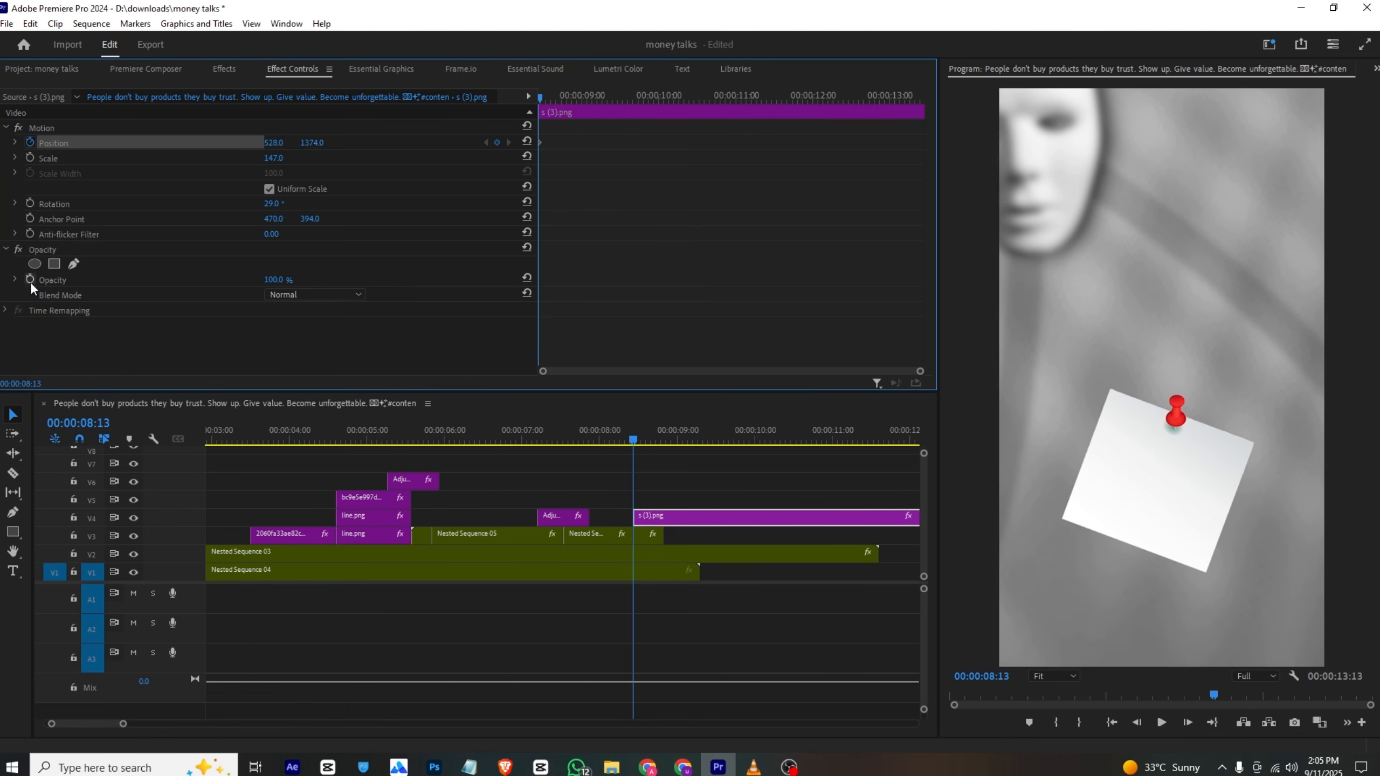
click(29, 203)
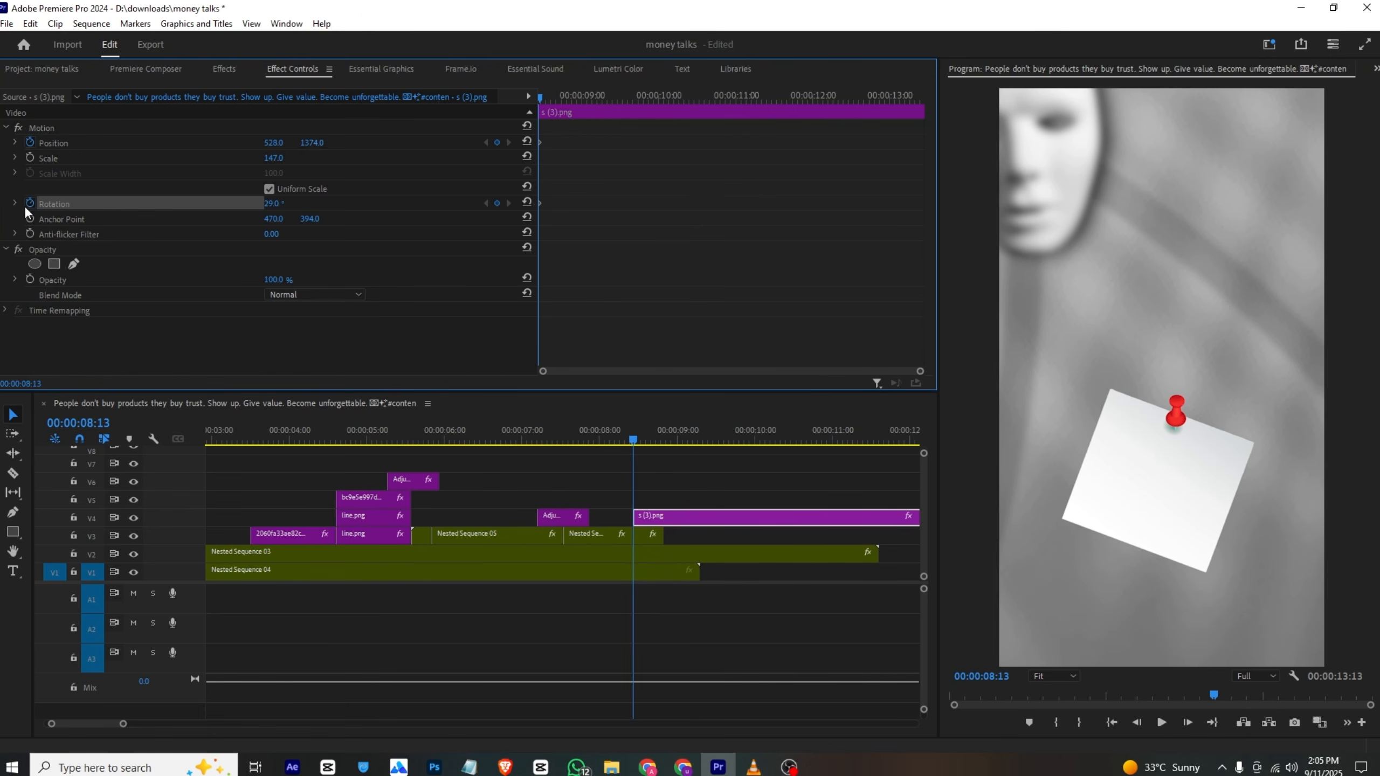
click(30, 157)
drag(579, 146, 715, 229)
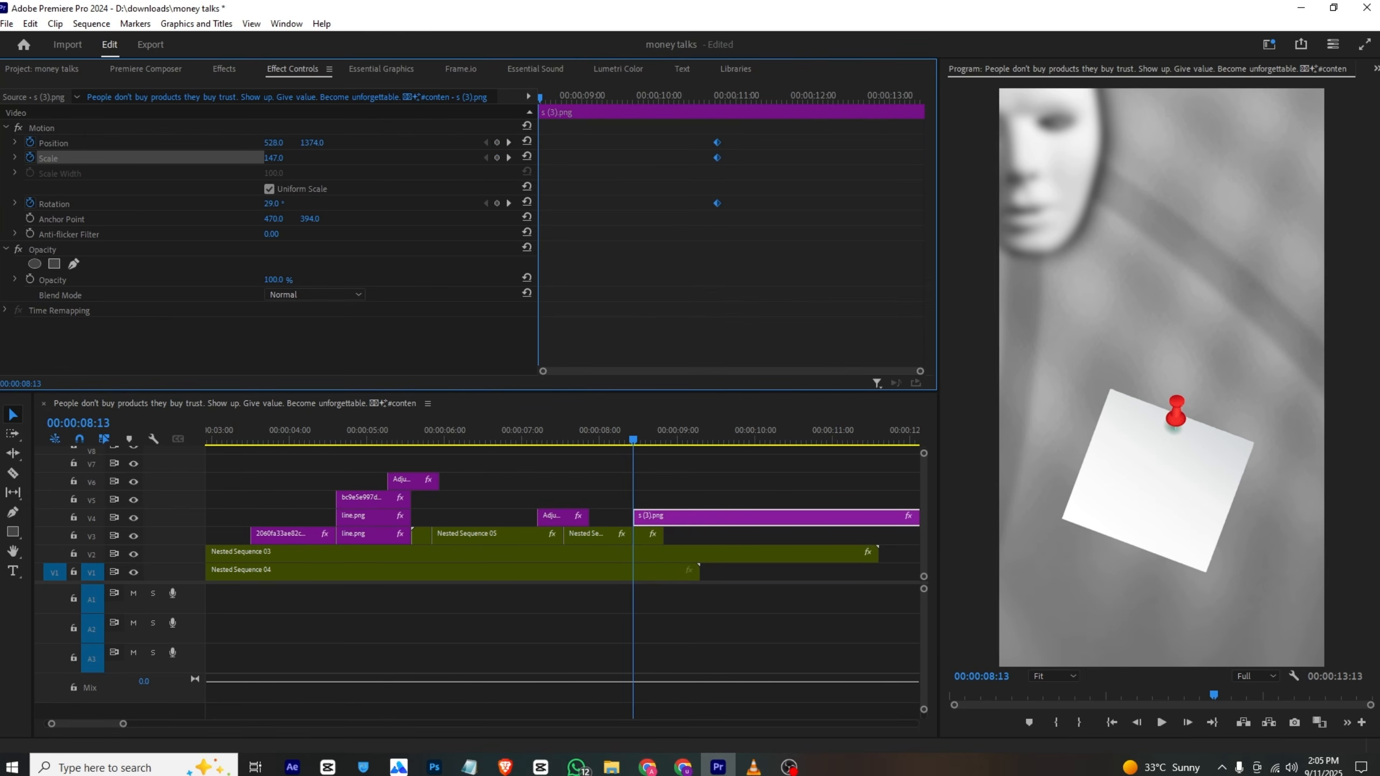
Set the note's starting rotation at 00:00:08:13 to 7°, make it start lower and smaller, and preview the animation.
drag(272, 204, 256, 204)
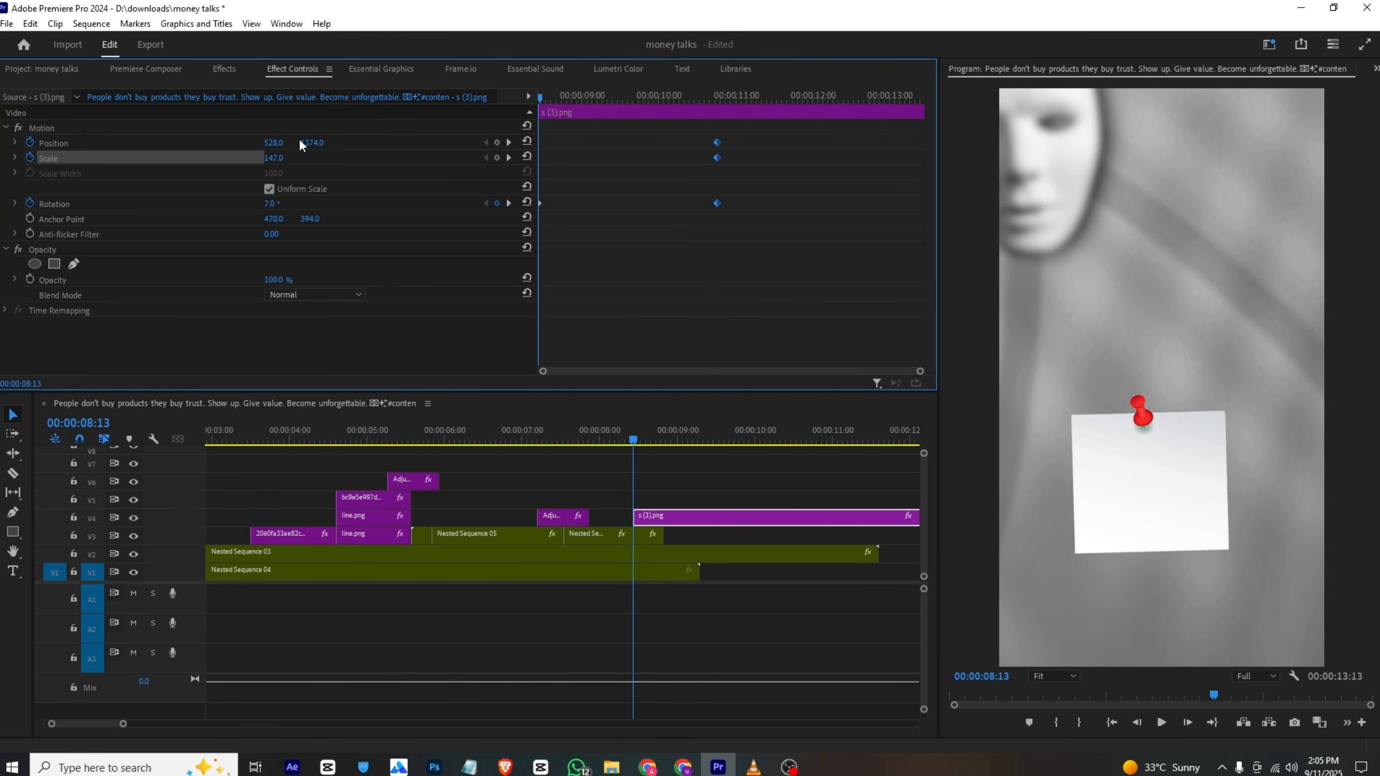
mouse_move(301, 142)
mouse_down()
mouse_move(320, 142)
mouse_move(266, 157)
mouse_move(284, 158)
mouse_up()
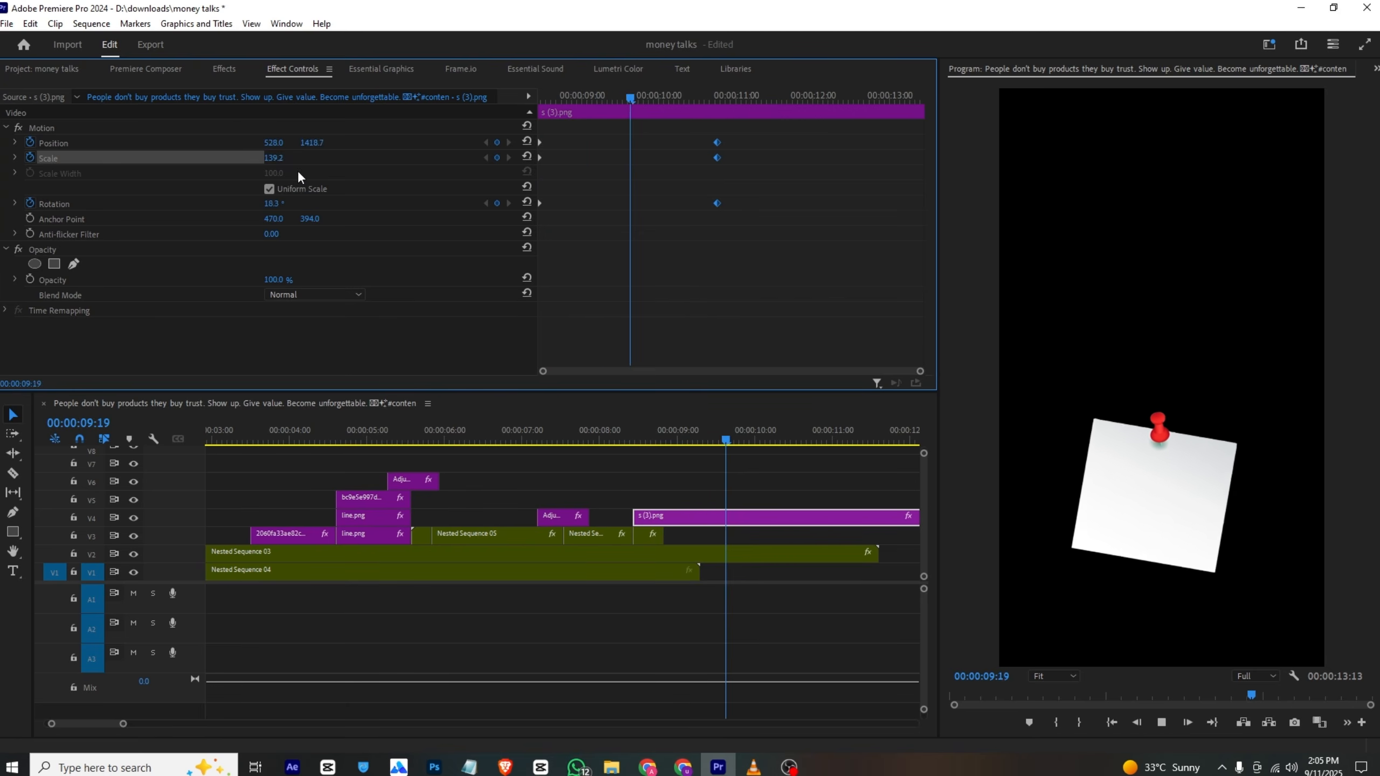
Lengthen the contents of Nested Sequence 04 and extend its V1 clip to the end of Nested Sequence 03 in the main sequence.
key(space)
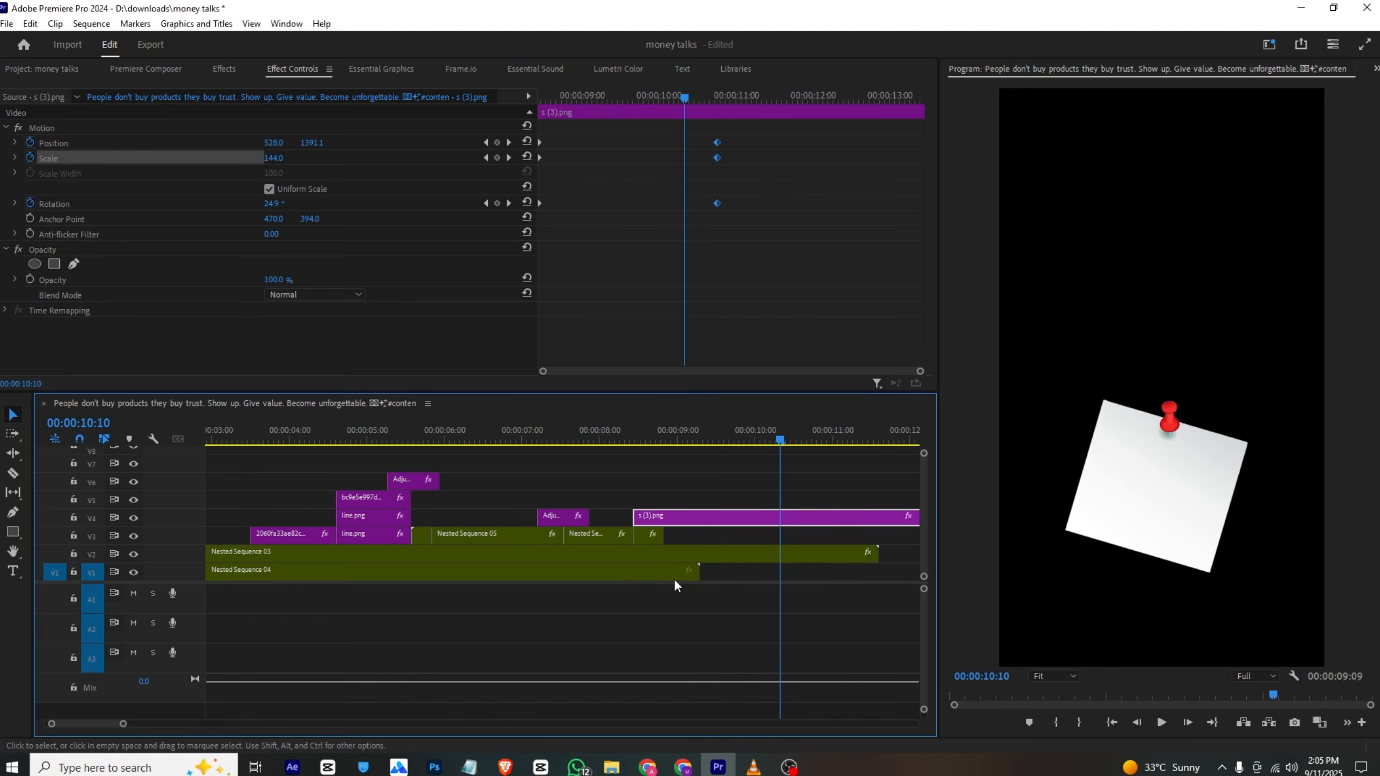
double_click(667, 572)
drag(798, 478, 1178, 567)
click(289, 405)
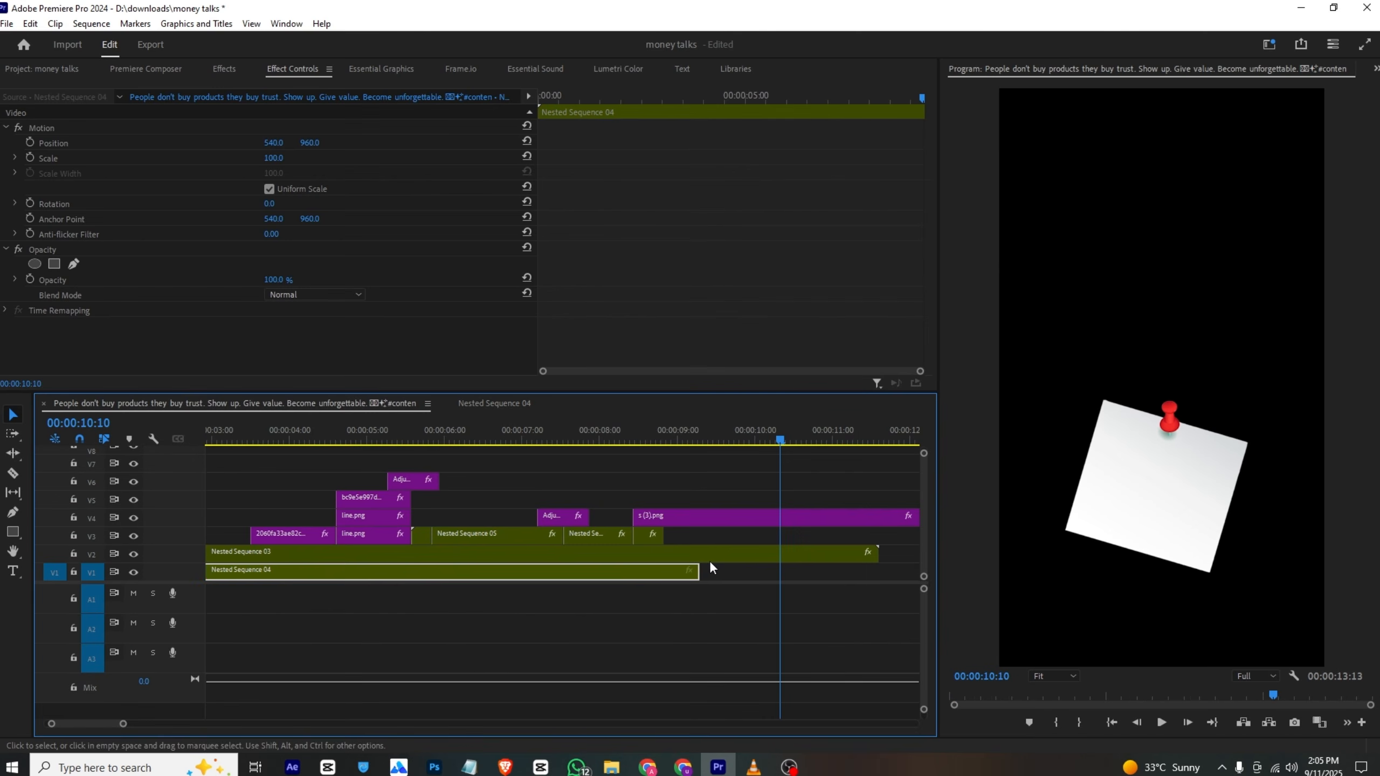
click(699, 439)
key(space)
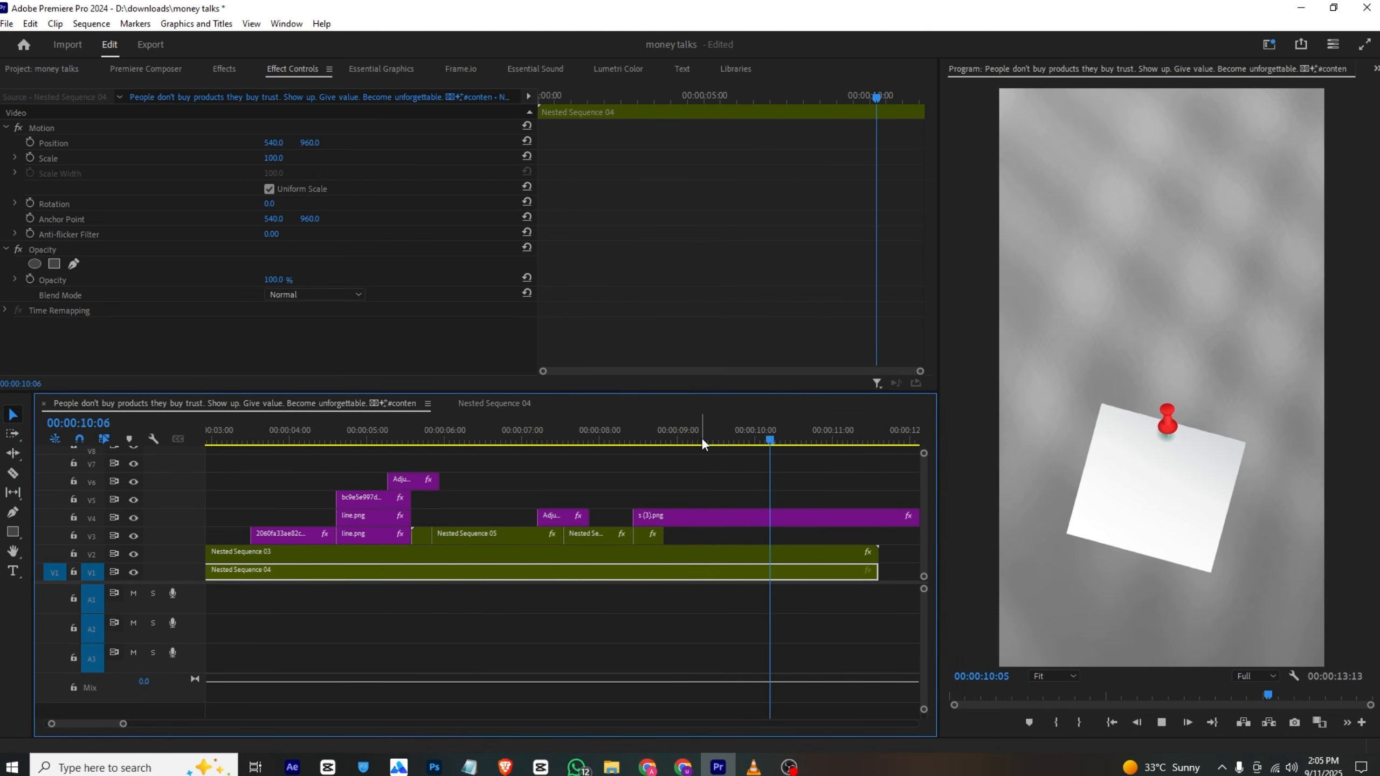
Apply temporal easing to the position, scale and rotation keyframes of s (3).png and save the project.
click(738, 517)
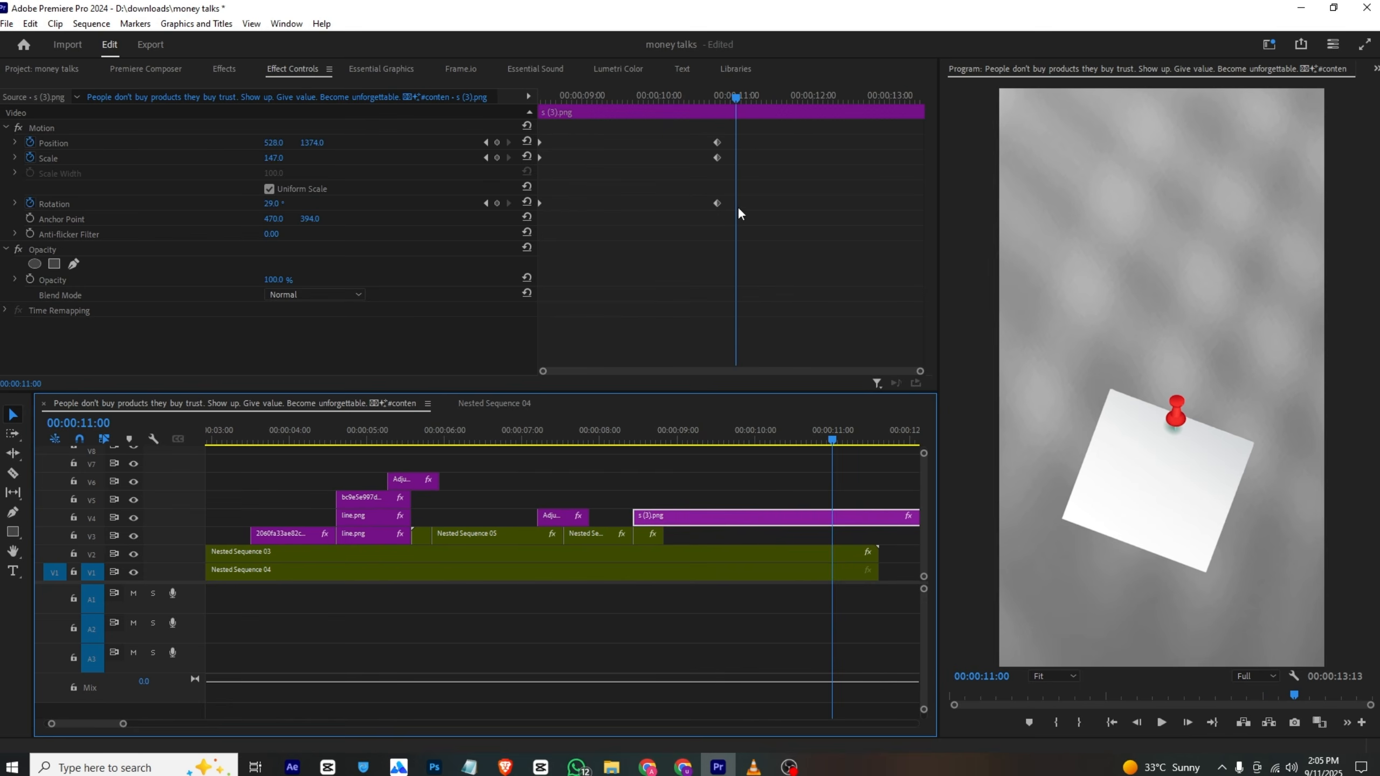
click(738, 206)
right_click(722, 143)
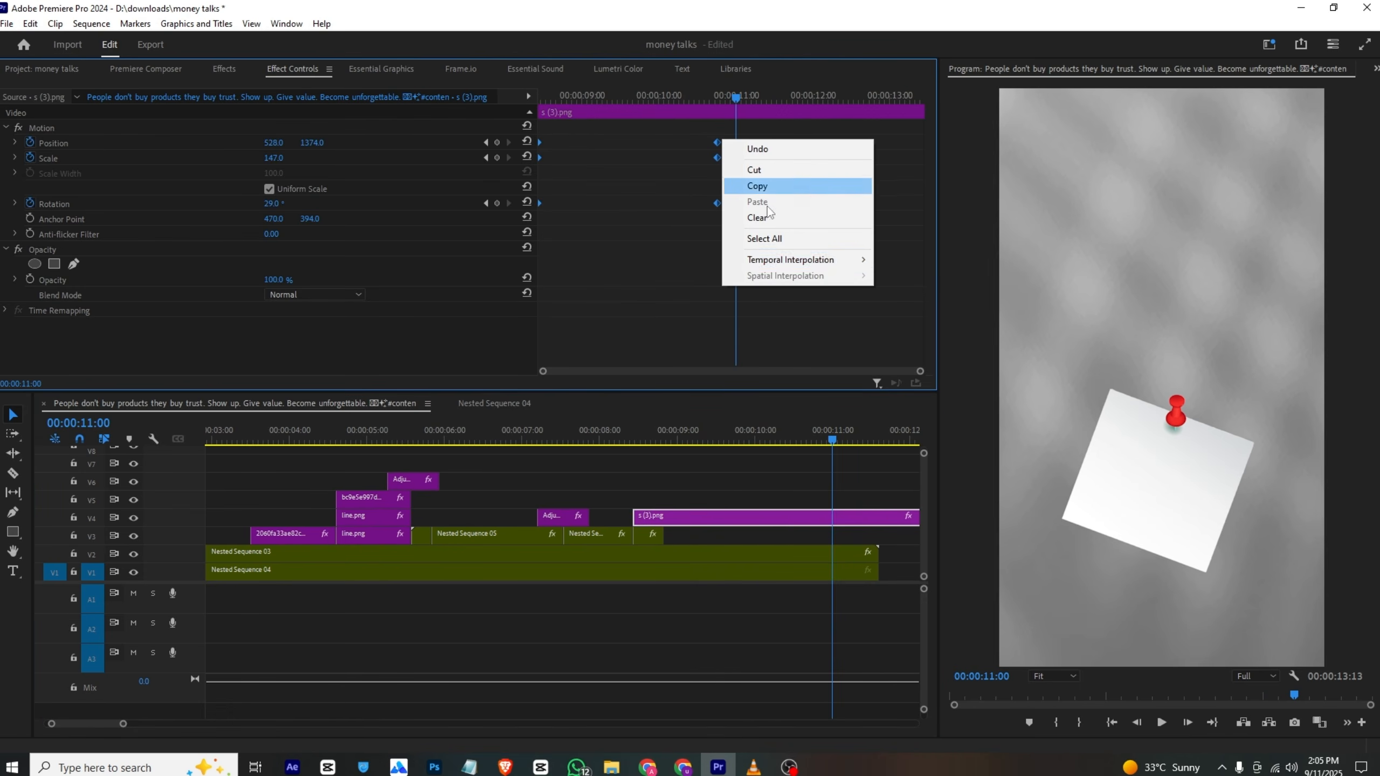
mouse_move(786, 262)
click(906, 343)
key(ctrl+s)
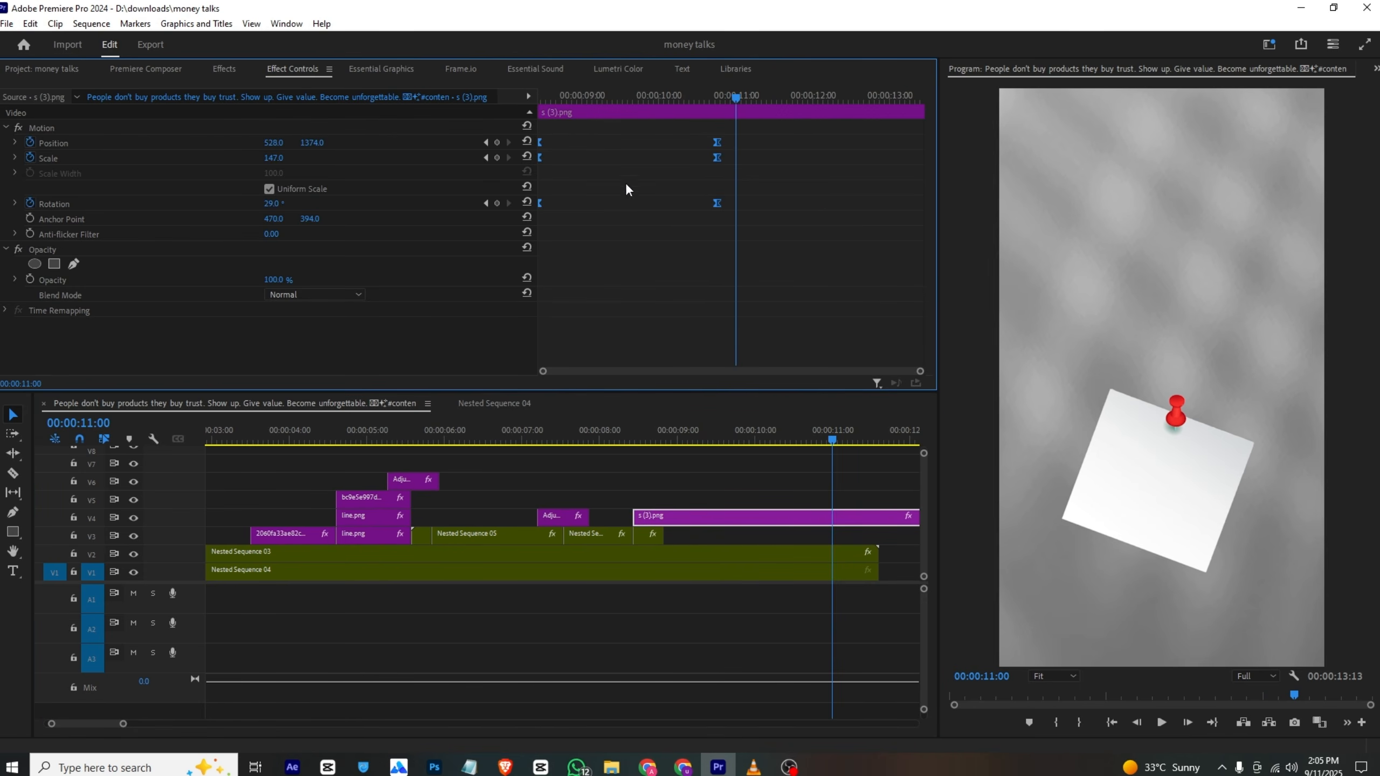
Preview the note's eased motion, compare it with the "Delivering real value" scene in VLC, and return to Premiere Pro.
key(Up)
key(space)
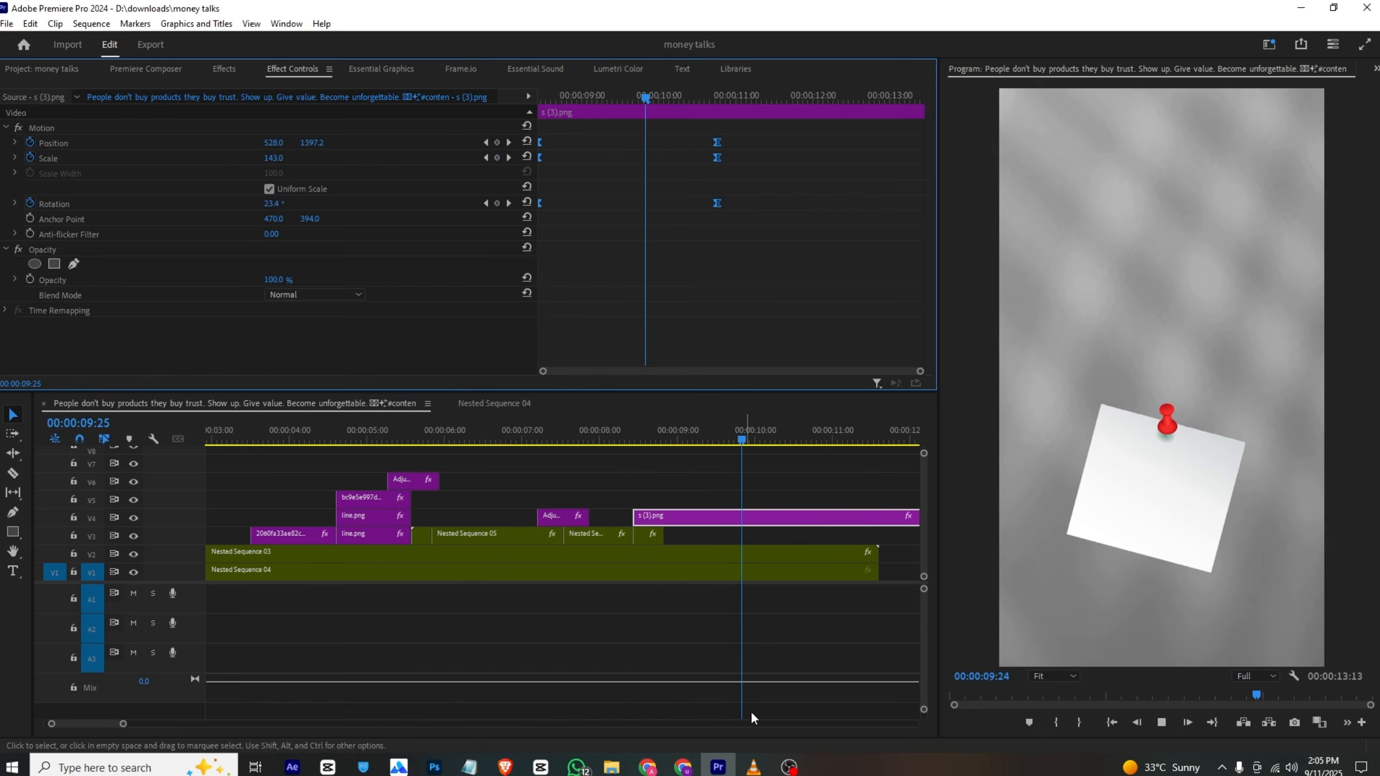
click(754, 766)
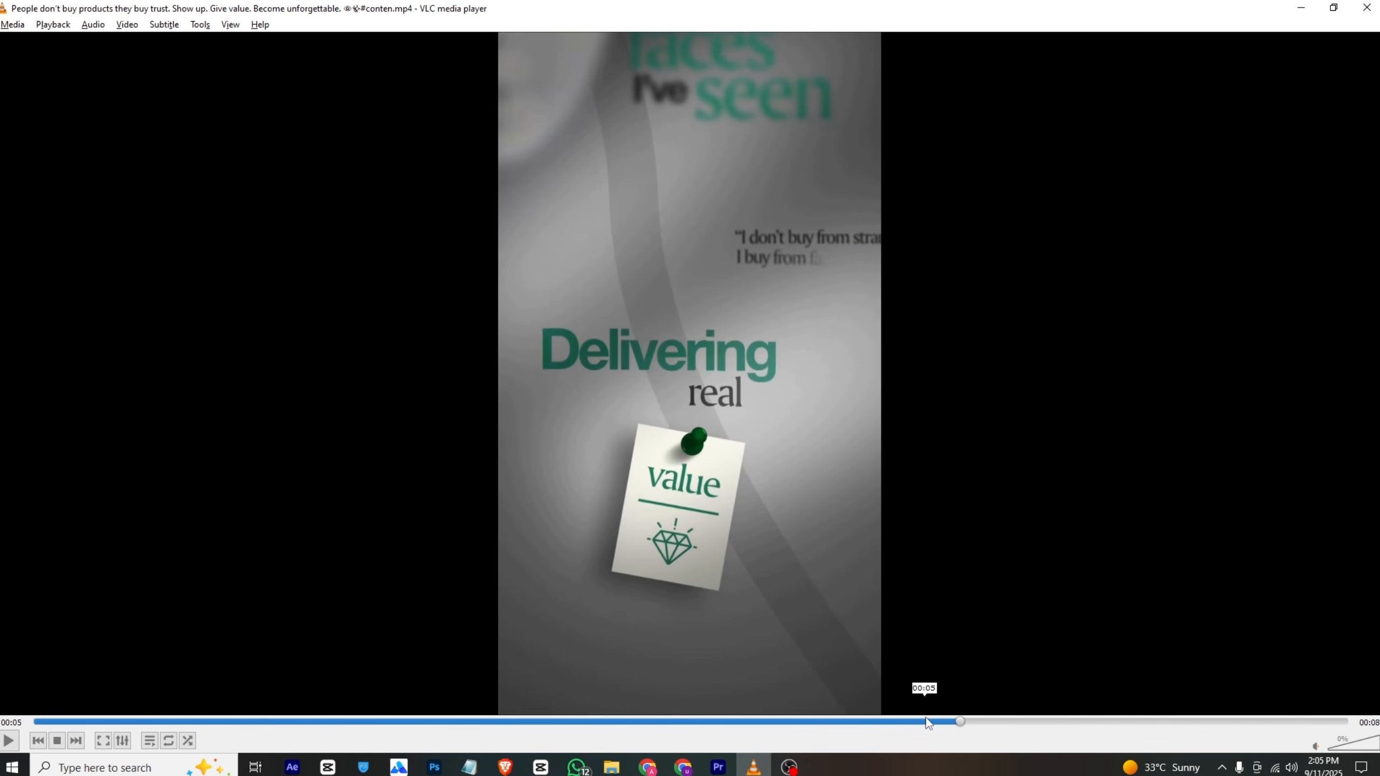
drag(926, 722, 987, 730)
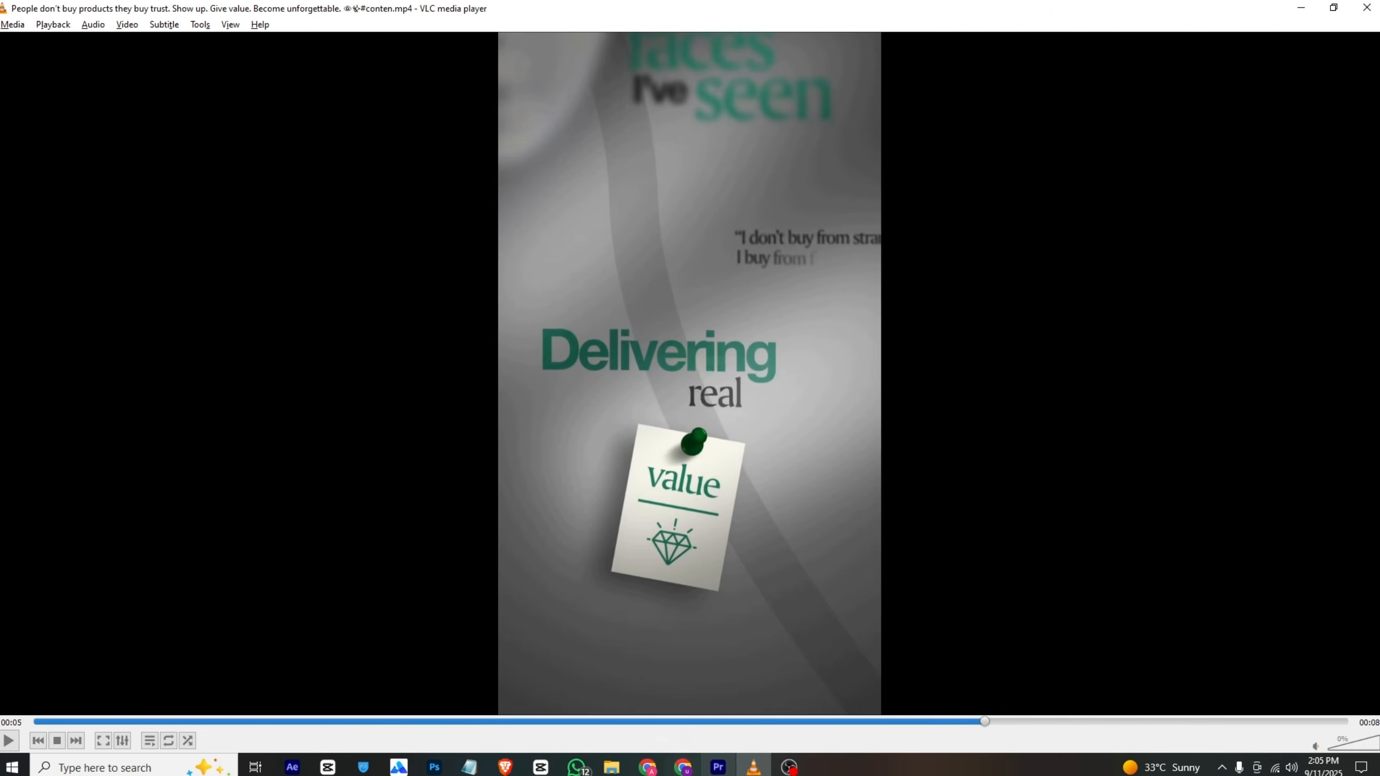
click(717, 767)
Extend the V3 nested sequence clip beneath the start of s (3).png to about 00:00:09:17 and preview the result.
click(644, 434)
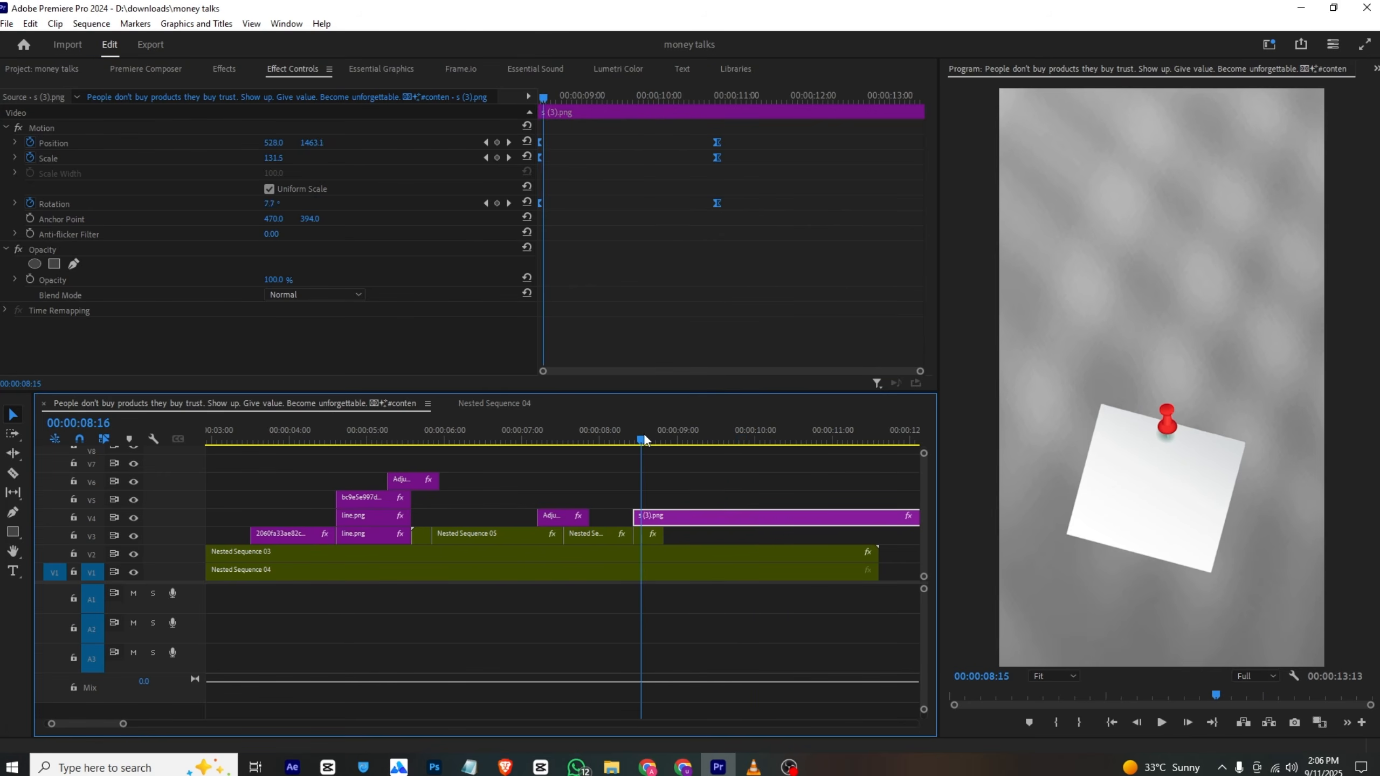
drag(664, 536, 766, 543)
key(space)
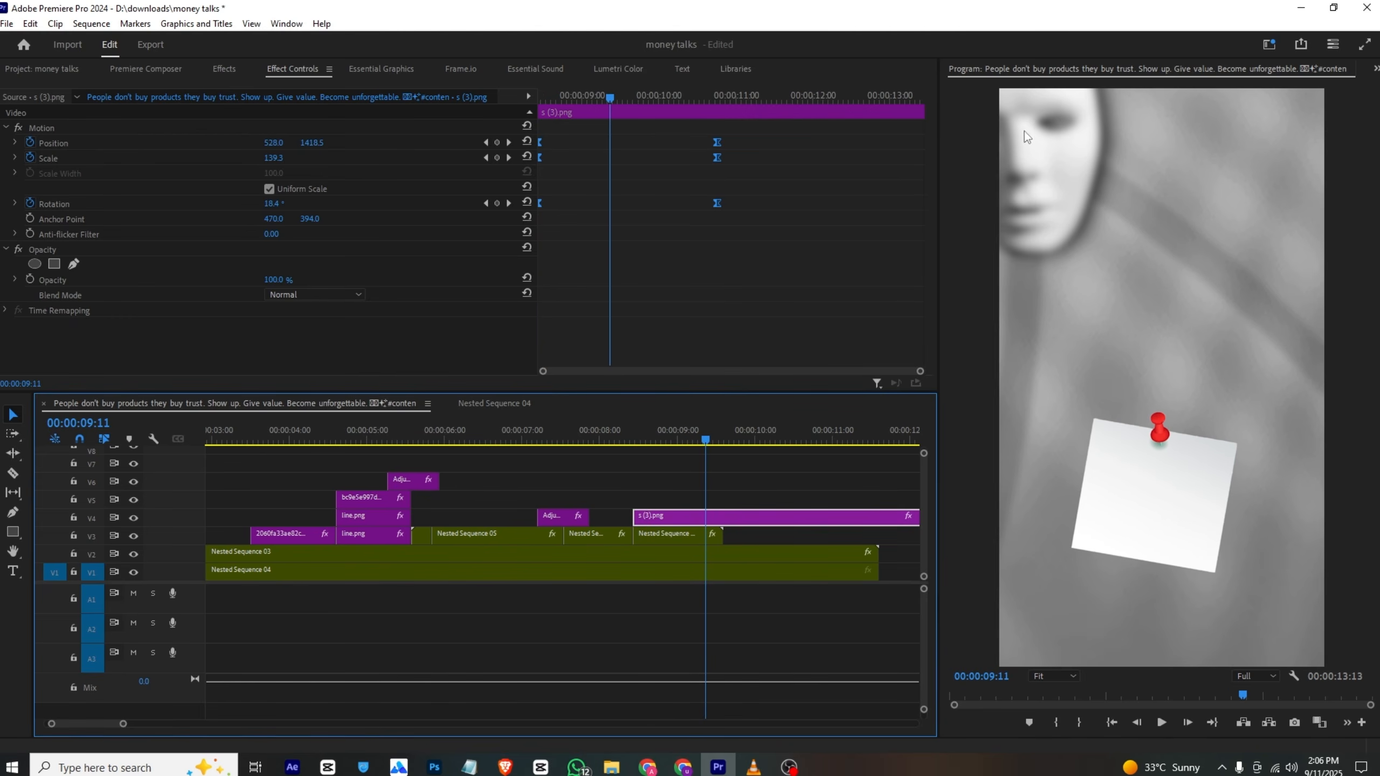